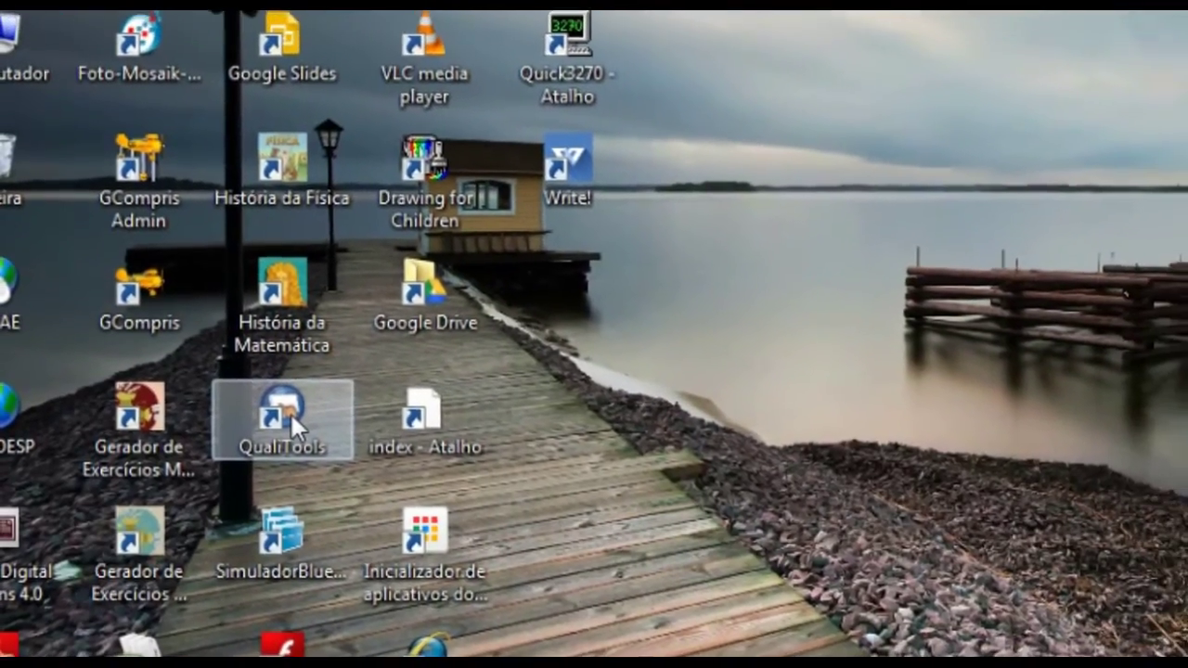
# Start QualiTools and log in with the administrador user
pyautogui.click(306, 406)
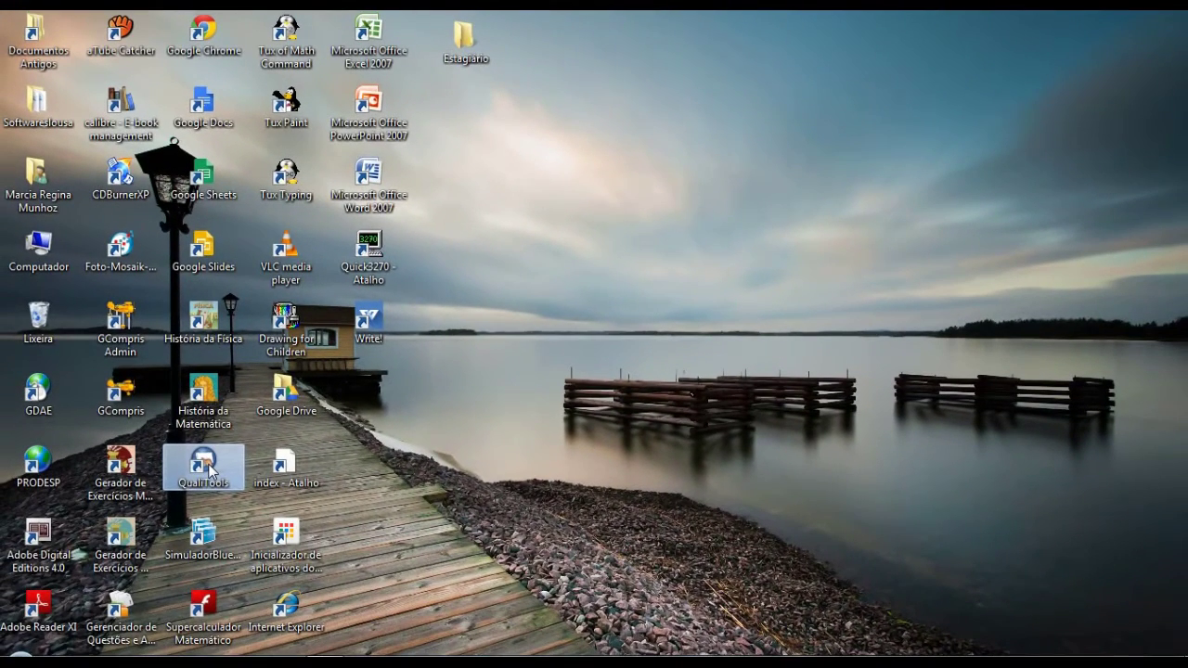
pyautogui.doubleClick(204, 464)
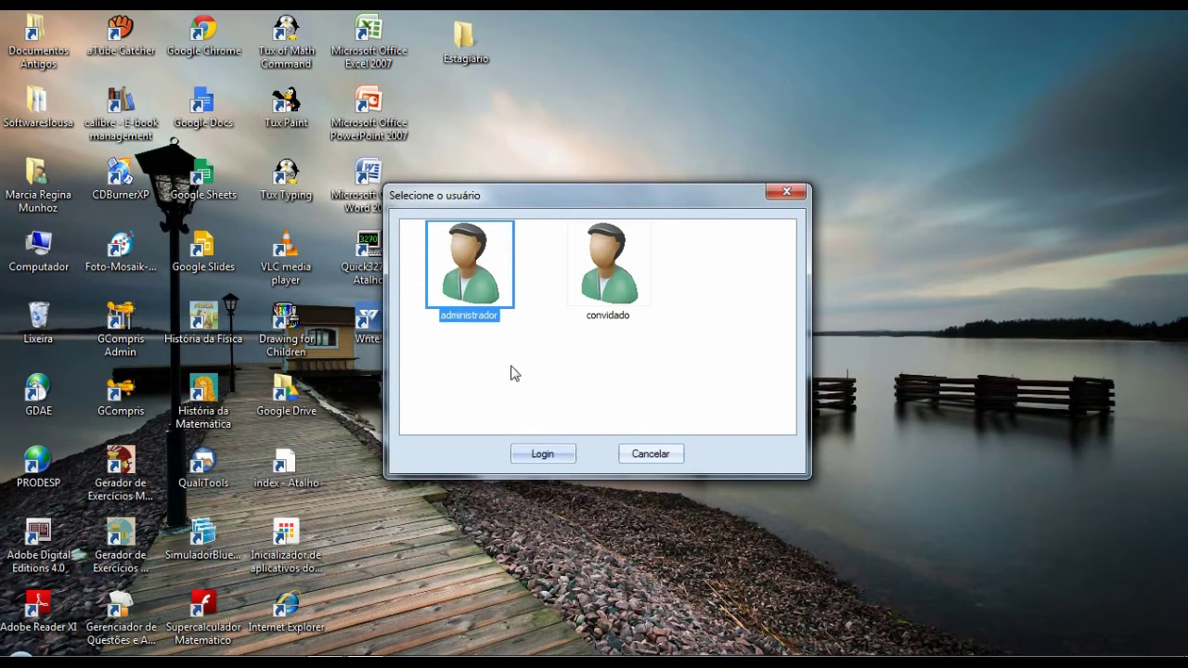
pyautogui.click(536, 454)
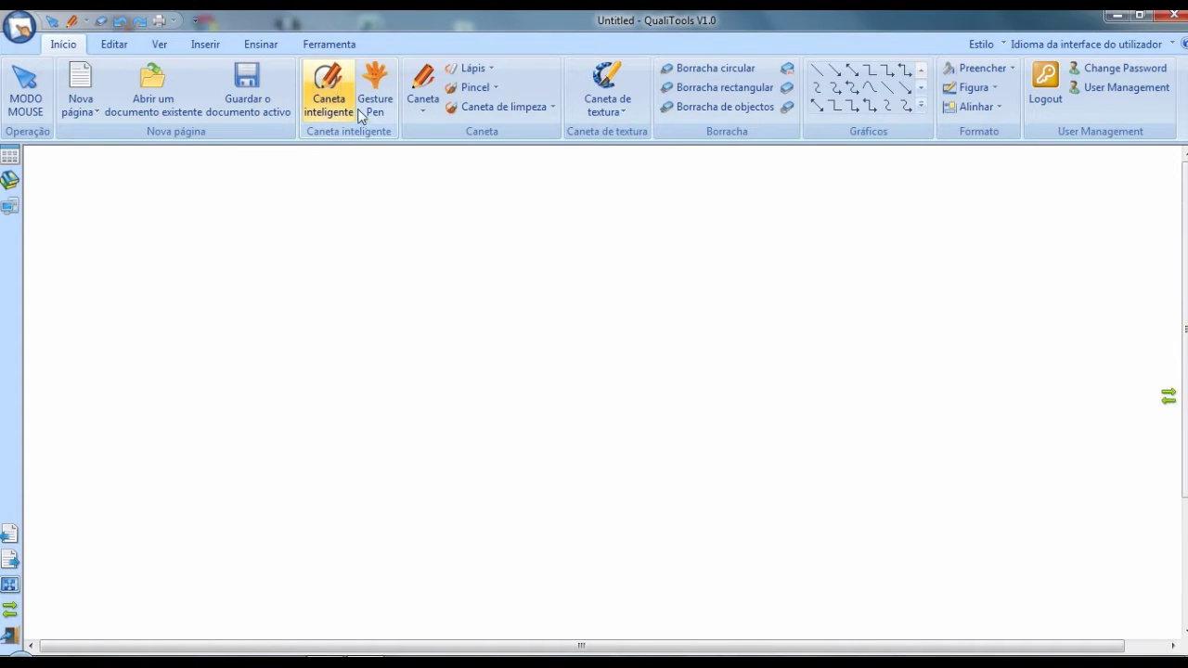
# Sketch an ellipse, a rectangle and a triangle on the blank page with the smart pen (Caneta inteligente)
pyautogui.moveTo(464, 219)
pyautogui.mouseDown()
pyautogui.moveTo(389, 298)
pyautogui.moveTo(568, 297)
pyautogui.moveTo(564, 200)
pyautogui.moveTo(465, 164)
pyautogui.moveTo(416, 184)
pyautogui.moveTo(390, 241)
pyautogui.mouseUp()
pyautogui.moveTo(684, 269)
pyautogui.mouseDown()
pyautogui.moveTo(657, 328)
pyautogui.moveTo(664, 377)
pyautogui.moveTo(782, 406)
pyautogui.moveTo(851, 291)
pyautogui.moveTo(707, 250)
pyautogui.moveTo(676, 264)
pyautogui.mouseUp()
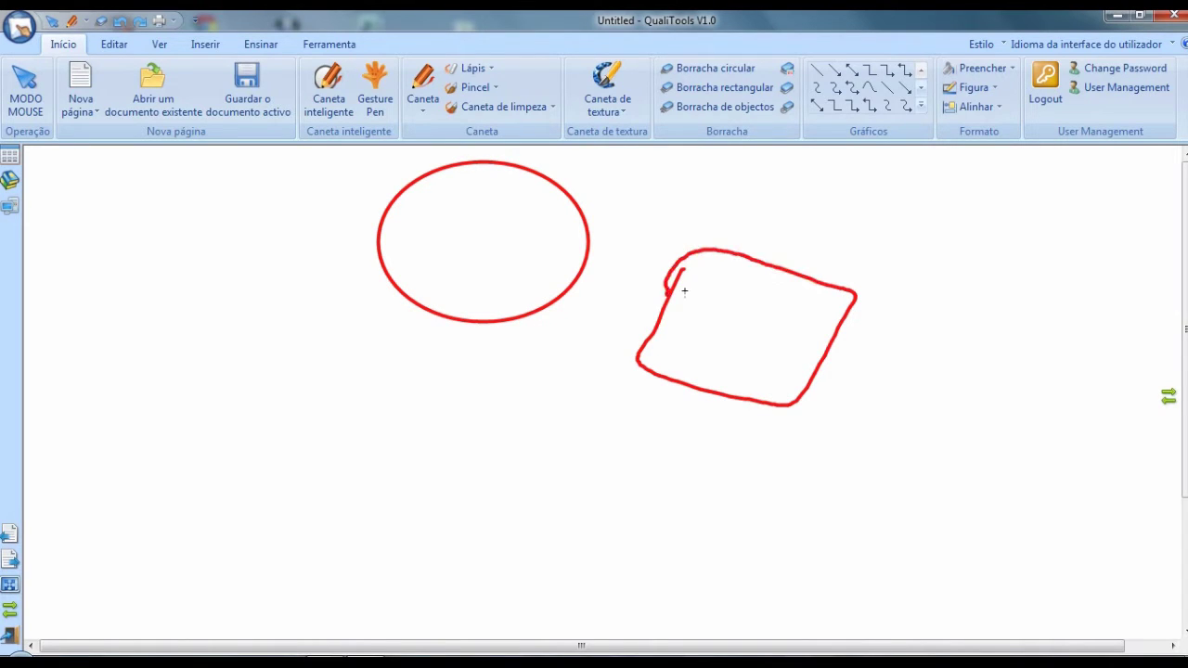
pyautogui.moveTo(345, 279)
pyautogui.mouseDown()
pyautogui.moveTo(171, 371)
pyautogui.moveTo(323, 378)
pyautogui.moveTo(377, 289)
pyautogui.mouseUp()
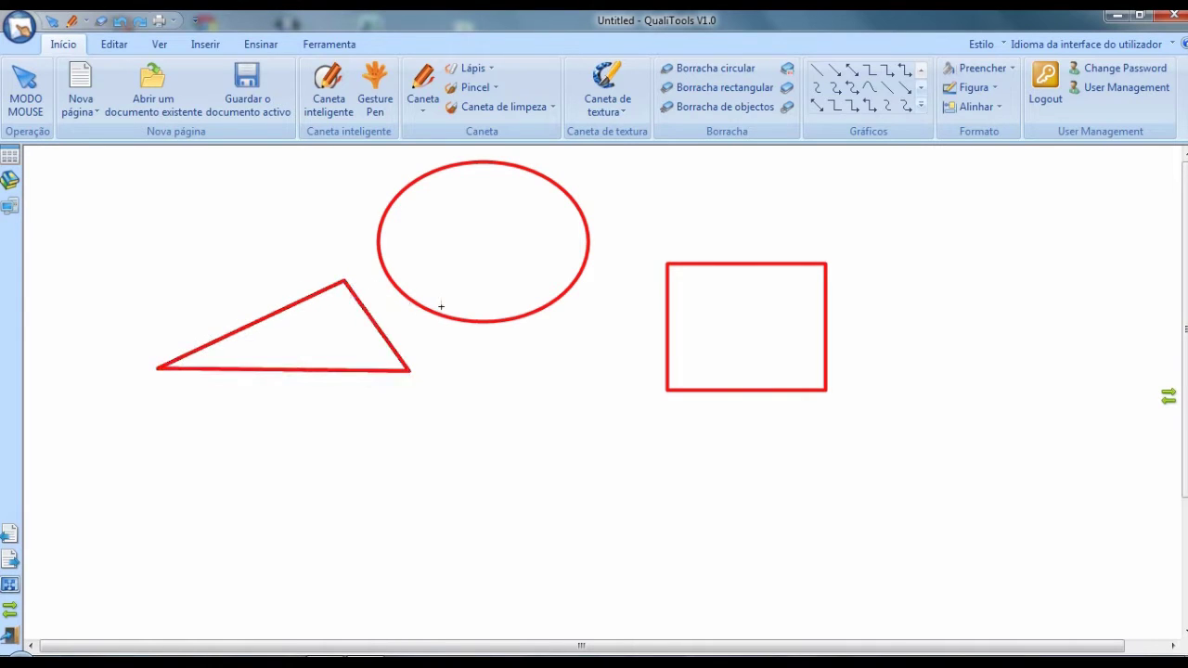
# Erase the triangle, ellipse and rectangle with Gesture Pen strokes
pyautogui.click(376, 104)
pyautogui.moveTo(241, 226)
pyautogui.mouseDown()
pyautogui.moveTo(82, 283)
pyautogui.moveTo(139, 414)
pyautogui.moveTo(344, 412)
pyautogui.moveTo(458, 352)
pyautogui.moveTo(322, 212)
pyautogui.moveTo(226, 216)
pyautogui.moveTo(172, 248)
pyautogui.mouseUp()
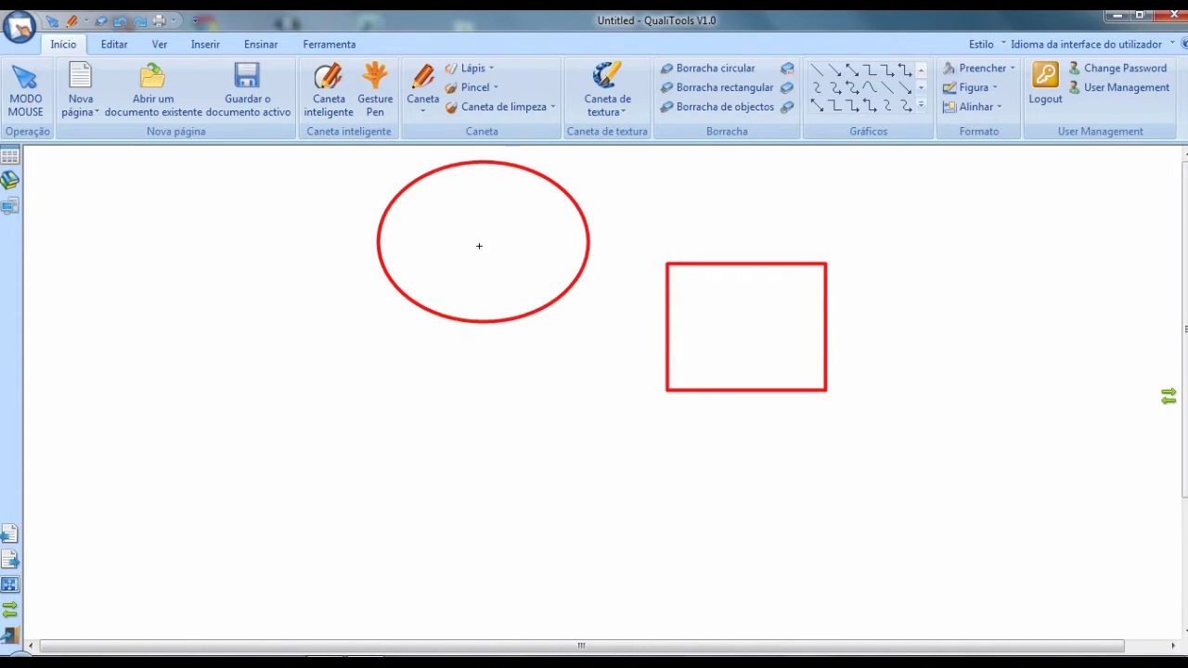
pyautogui.moveTo(657, 227)
pyautogui.mouseDown()
pyautogui.moveTo(584, 292)
pyautogui.moveTo(557, 419)
pyautogui.moveTo(749, 468)
pyautogui.moveTo(978, 428)
pyautogui.moveTo(932, 239)
pyautogui.moveTo(737, 200)
pyautogui.moveTo(621, 221)
pyautogui.mouseUp()
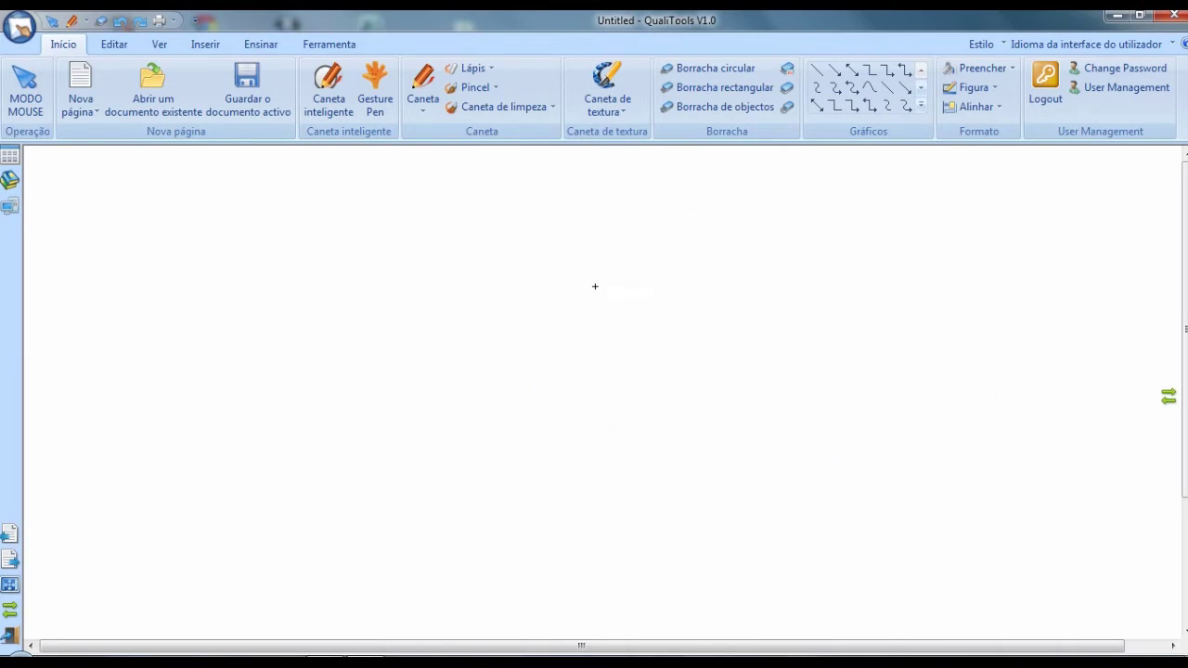
# Examine the colour, line-width, dash-style and transparency options offered for the Caneta and Lápis pens
pyautogui.click(422, 112)
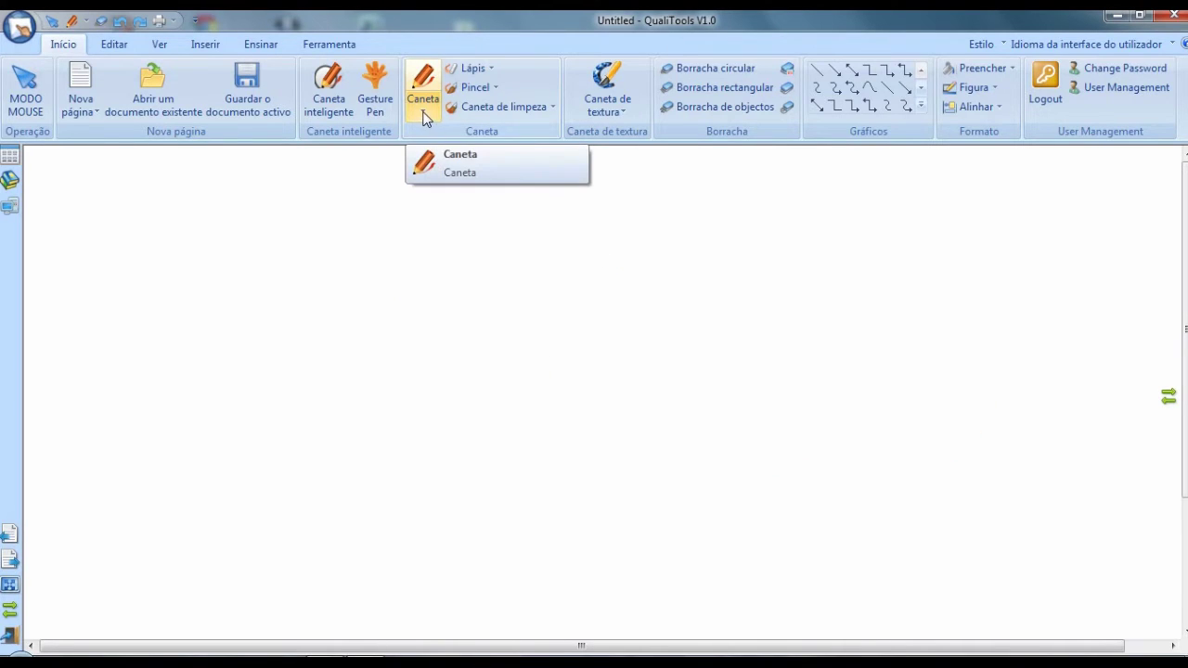
pyautogui.click(423, 115)
pyautogui.moveTo(443, 140)
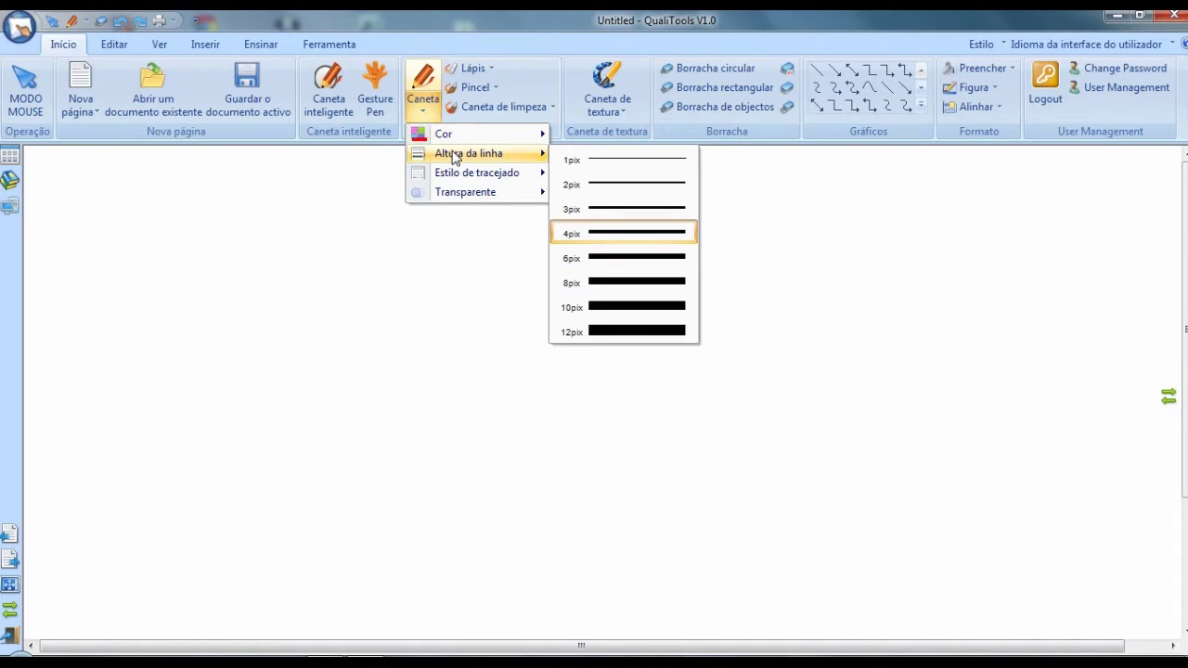
pyautogui.moveTo(459, 176)
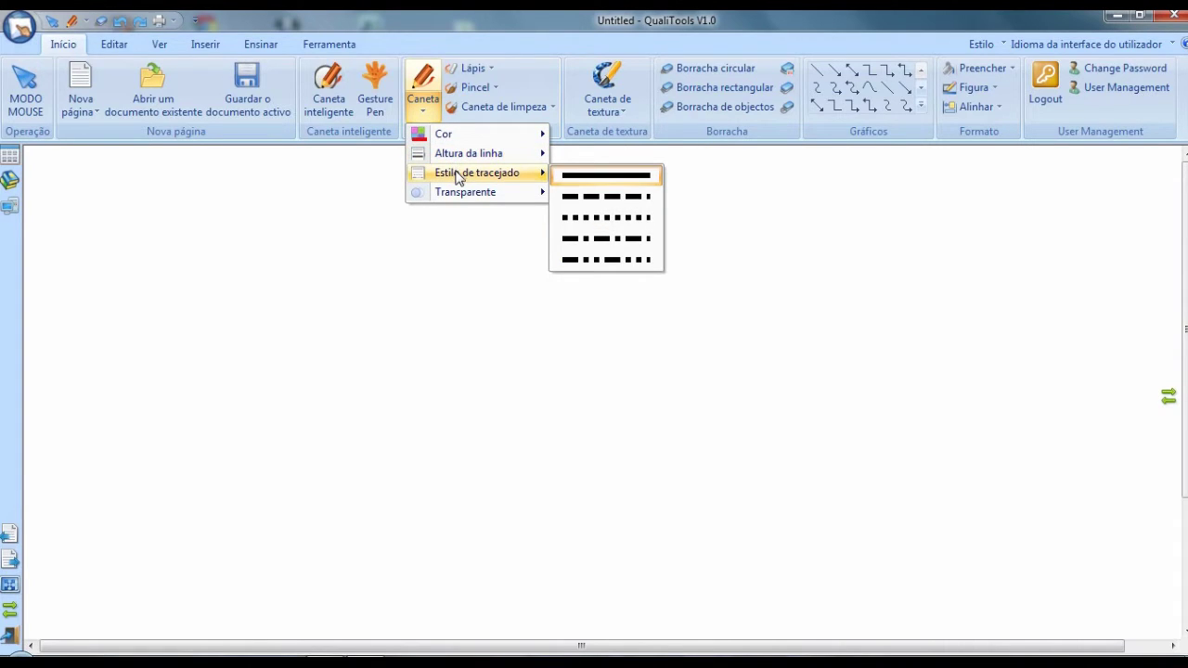
pyautogui.click(489, 70)
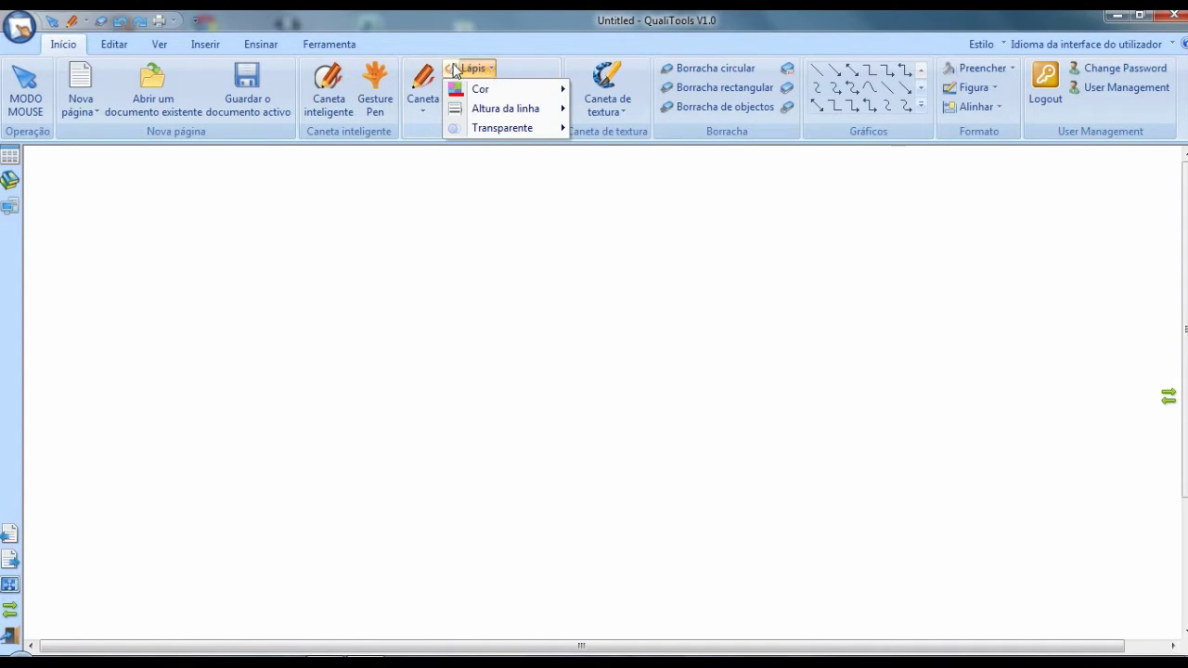
pyautogui.click(452, 70)
pyautogui.click(474, 88)
pyautogui.click(489, 107)
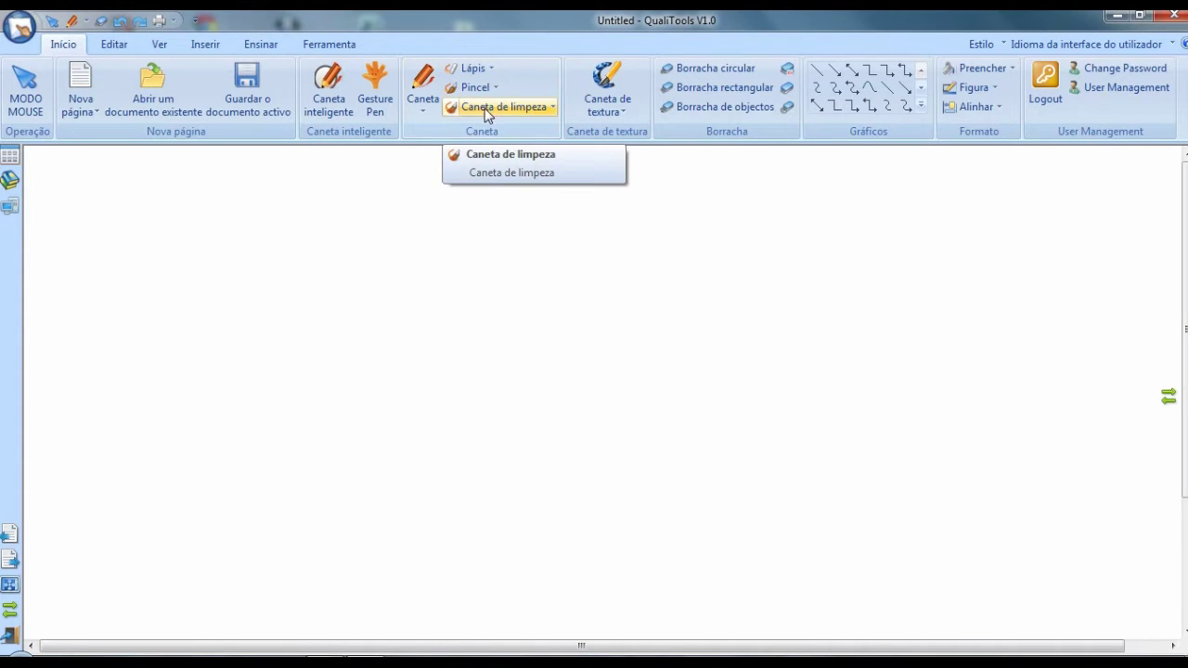
# Set the Caneta de limpeza to a light red theme colour and draw a zigzag stroke down the page
pyautogui.click(489, 110)
pyautogui.moveTo(563, 137)
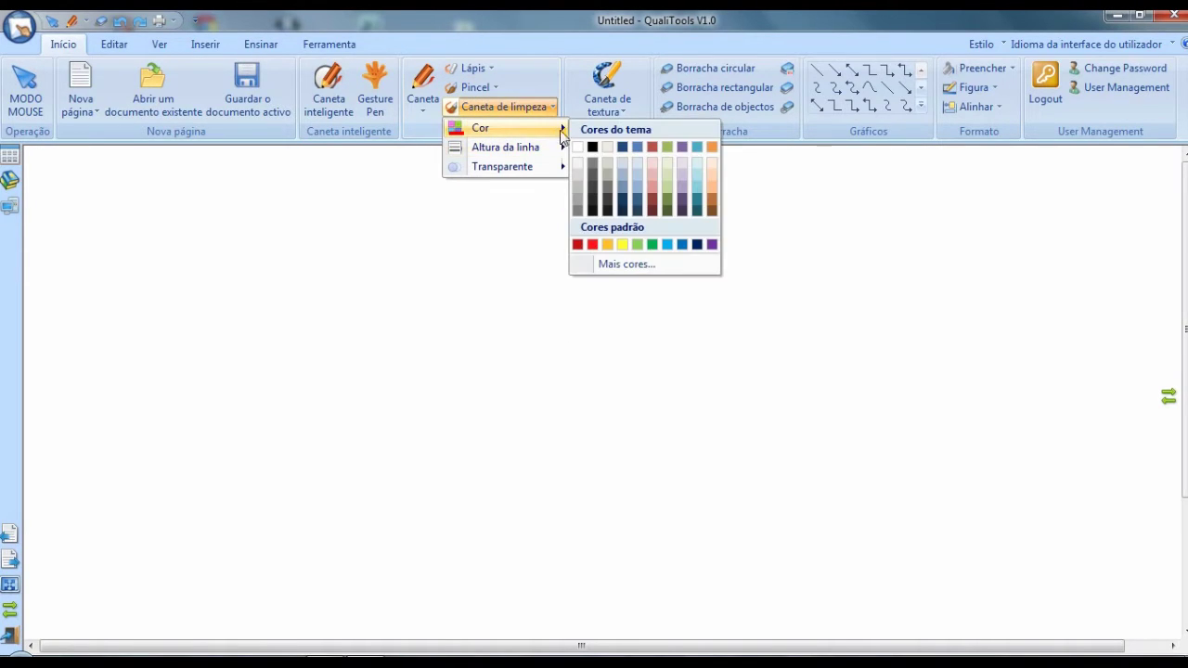
pyautogui.click(651, 191)
pyautogui.moveTo(368, 244)
pyautogui.mouseDown()
pyautogui.moveTo(527, 238)
pyautogui.moveTo(394, 290)
pyautogui.moveTo(477, 322)
pyautogui.moveTo(599, 325)
pyautogui.moveTo(562, 399)
pyautogui.moveTo(556, 443)
pyautogui.moveTo(613, 452)
pyautogui.mouseUp()
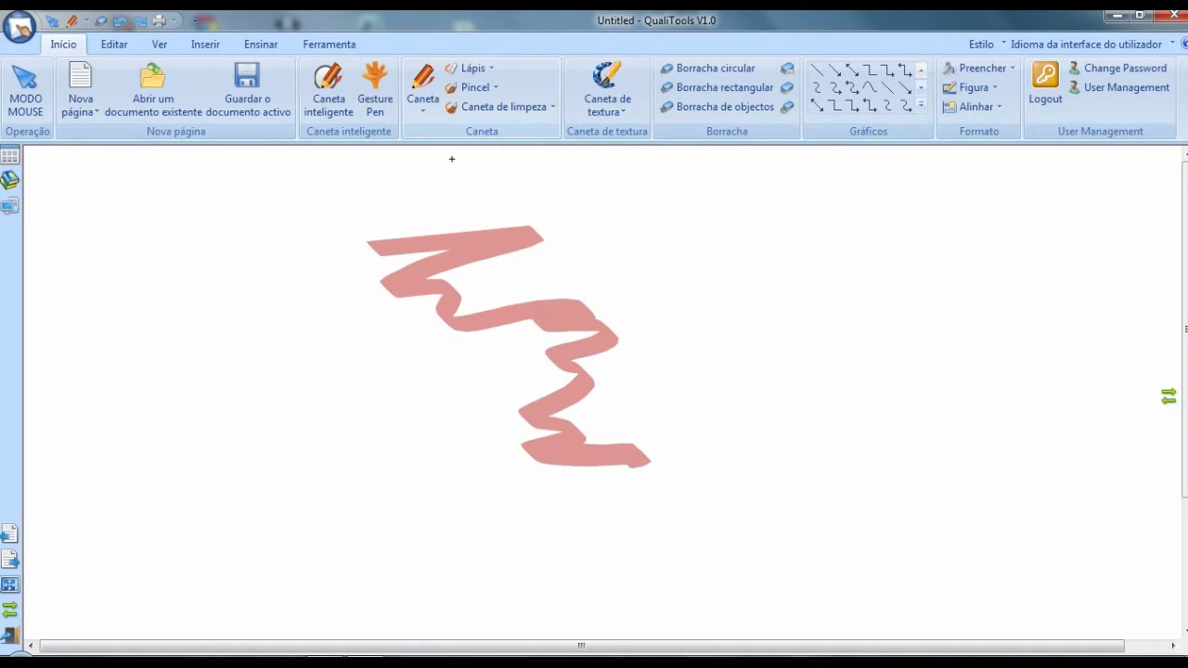
# Draw zigzag strokes beside the light red one with the texture pen, using the green marble texture
pyautogui.click(610, 116)
pyautogui.moveTo(681, 156)
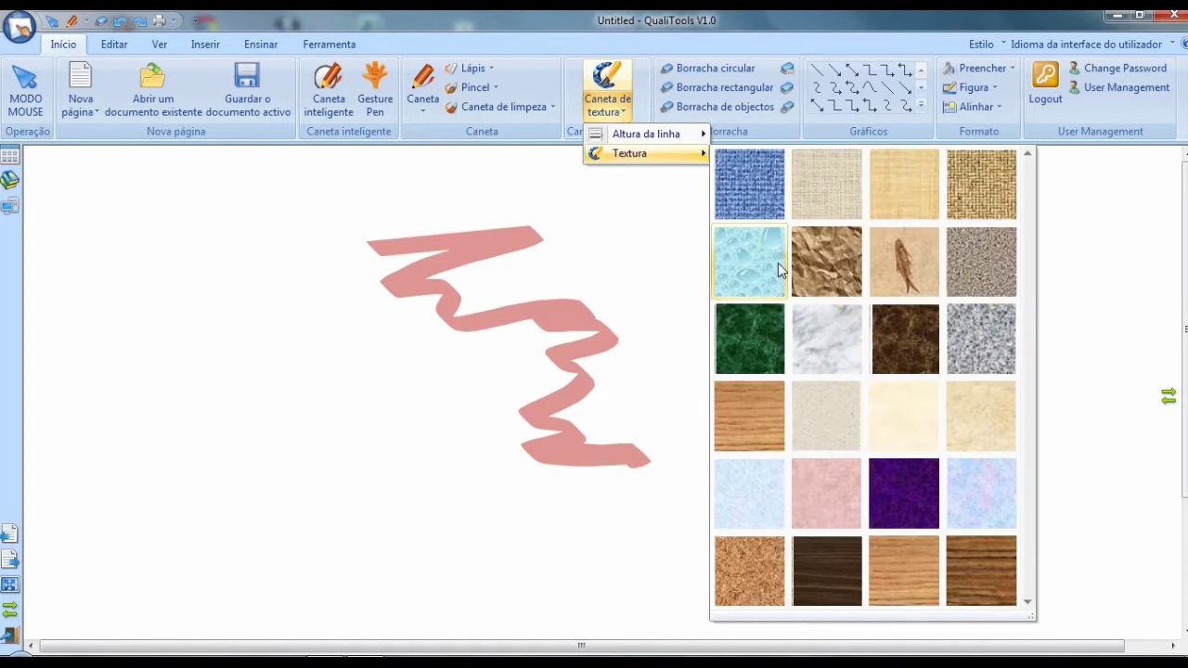
pyautogui.click(739, 341)
pyautogui.moveTo(654, 233)
pyautogui.mouseDown()
pyautogui.moveTo(715, 280)
pyautogui.moveTo(717, 333)
pyautogui.moveTo(762, 419)
pyautogui.moveTo(902, 389)
pyautogui.moveTo(904, 257)
pyautogui.moveTo(883, 229)
pyautogui.mouseUp()
pyautogui.moveTo(846, 225)
pyautogui.mouseDown()
pyautogui.moveTo(811, 293)
pyautogui.moveTo(815, 342)
pyautogui.mouseUp()
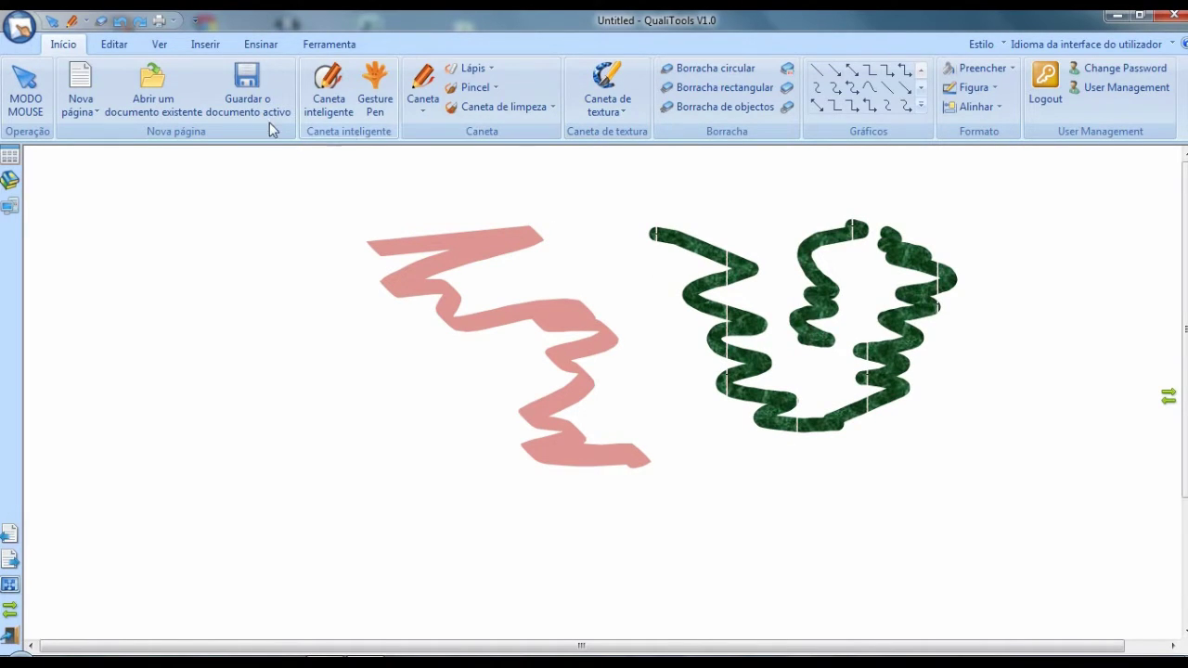
# Erase the light red and green marble strokes from the page with the Gesture Pen
pyautogui.click(375, 97)
pyautogui.moveTo(406, 178)
pyautogui.mouseDown()
pyautogui.moveTo(259, 376)
pyautogui.moveTo(410, 507)
pyautogui.moveTo(962, 503)
pyautogui.moveTo(1104, 332)
pyautogui.moveTo(837, 184)
pyautogui.moveTo(496, 152)
pyautogui.moveTo(353, 166)
pyautogui.moveTo(336, 245)
pyautogui.mouseUp()
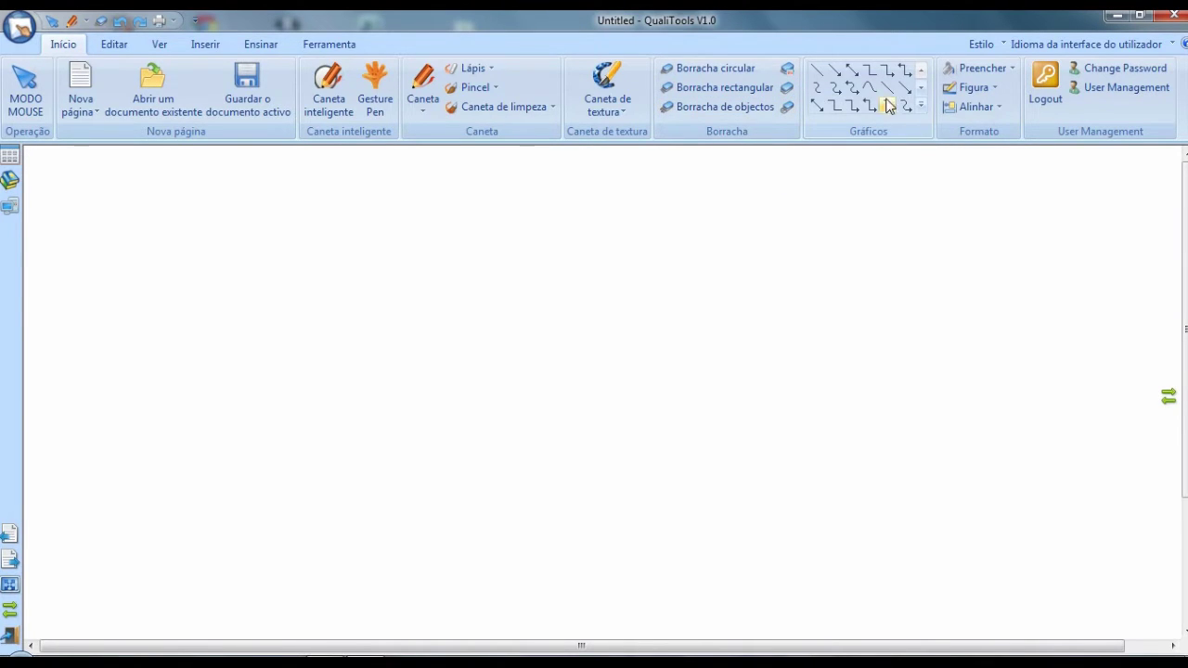
# Draw a diagonal double-headed arrow line on the page and erase it with the Gesture Pen
pyautogui.click(818, 108)
pyautogui.moveTo(385, 243)
pyautogui.mouseDown()
pyautogui.moveTo(604, 374)
pyautogui.moveTo(594, 414)
pyautogui.moveTo(592, 401)
pyautogui.mouseUp()
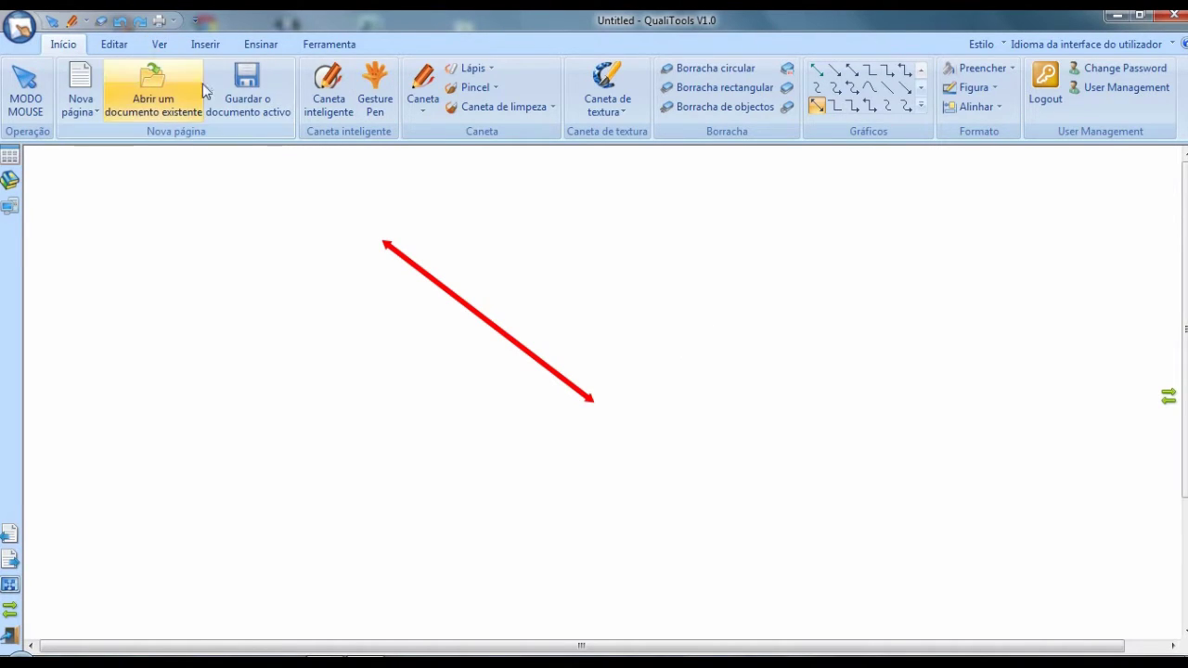
pyautogui.click(386, 110)
pyautogui.moveTo(306, 209)
pyautogui.mouseDown()
pyautogui.moveTo(248, 337)
pyautogui.moveTo(384, 453)
pyautogui.moveTo(669, 494)
pyautogui.moveTo(677, 297)
pyautogui.moveTo(433, 165)
pyautogui.moveTo(266, 194)
pyautogui.moveTo(272, 290)
pyautogui.mouseUp()
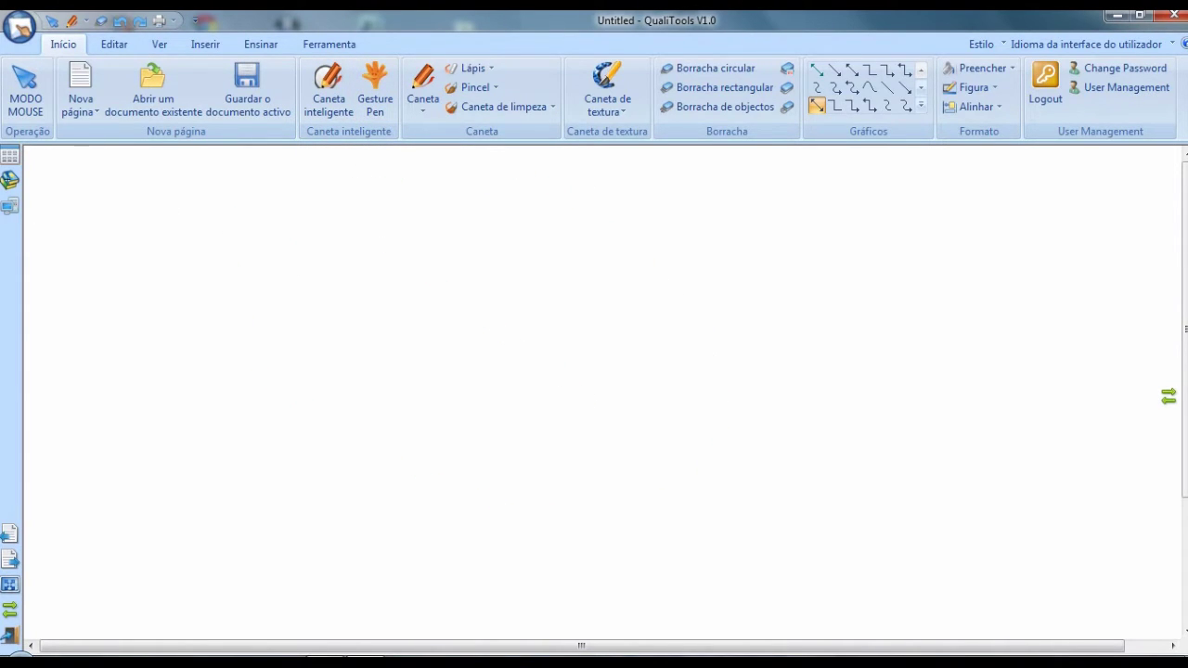
# Add a second blank page and return to page 1 through the page previews
pyautogui.click(10, 155)
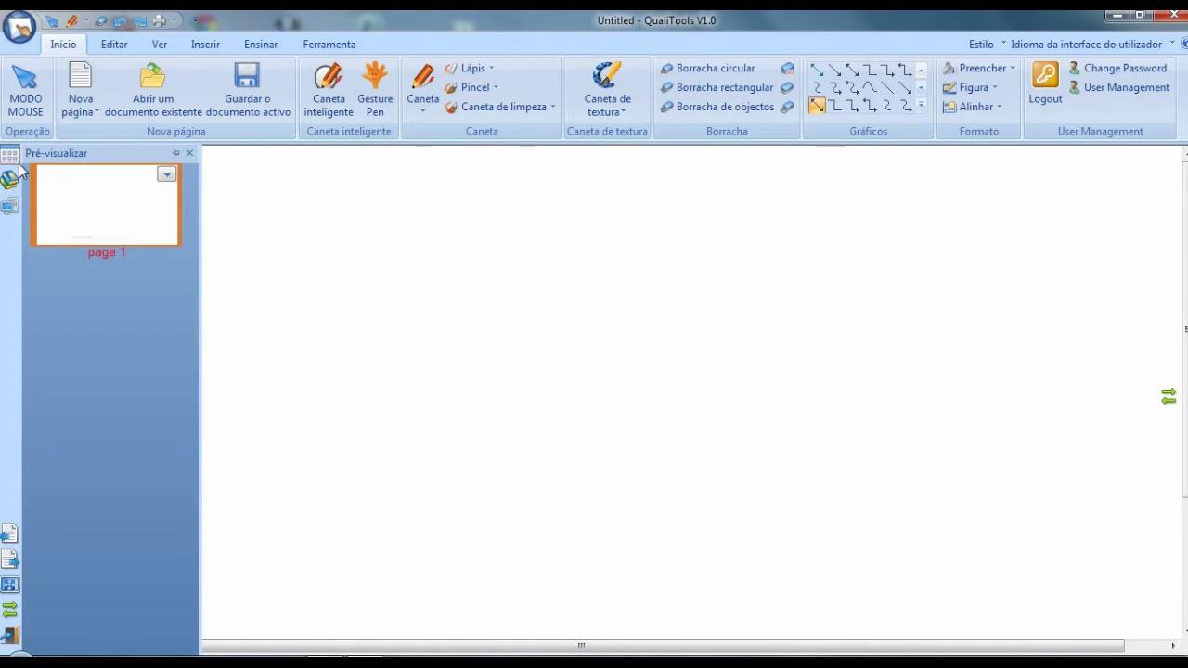
pyautogui.click(82, 83)
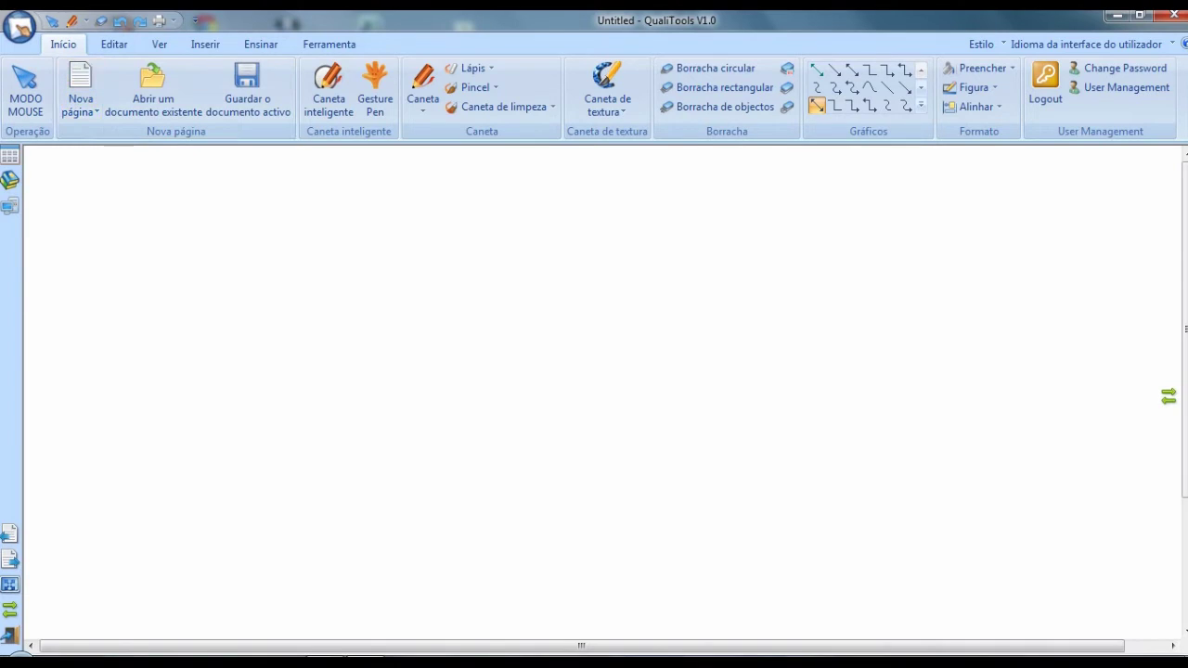
pyautogui.click(16, 157)
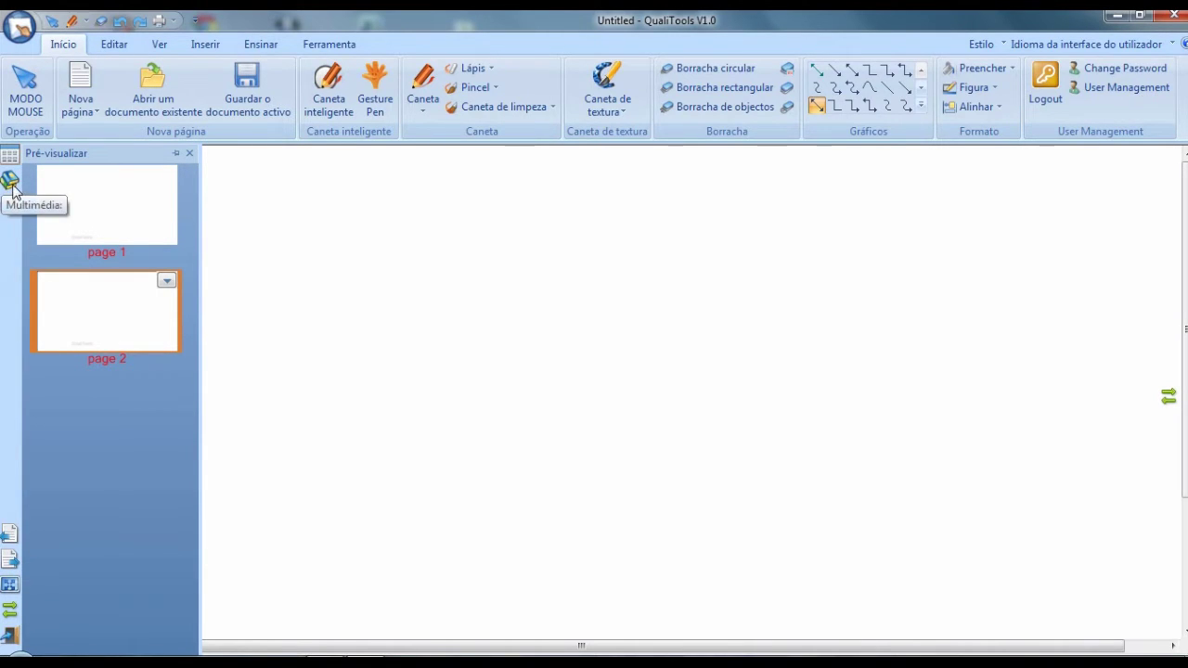
pyautogui.click(97, 209)
pyautogui.click(187, 155)
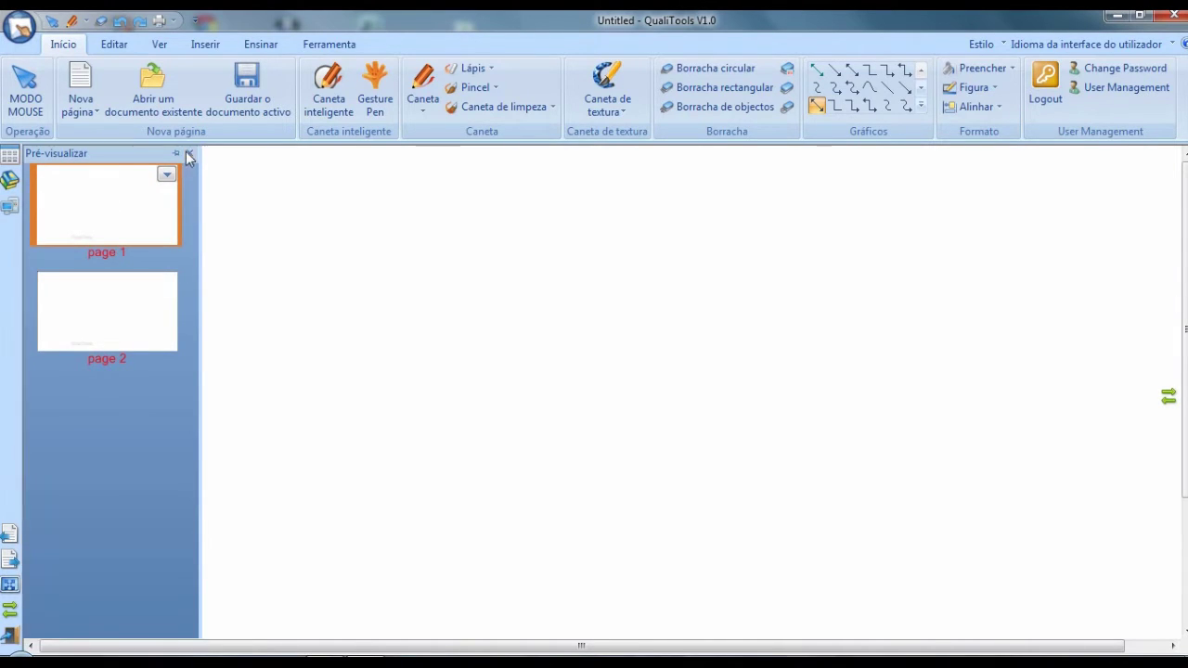
# Place the BOOK1 picture from the livro image collection near the middle of page 1
pyautogui.click(9, 182)
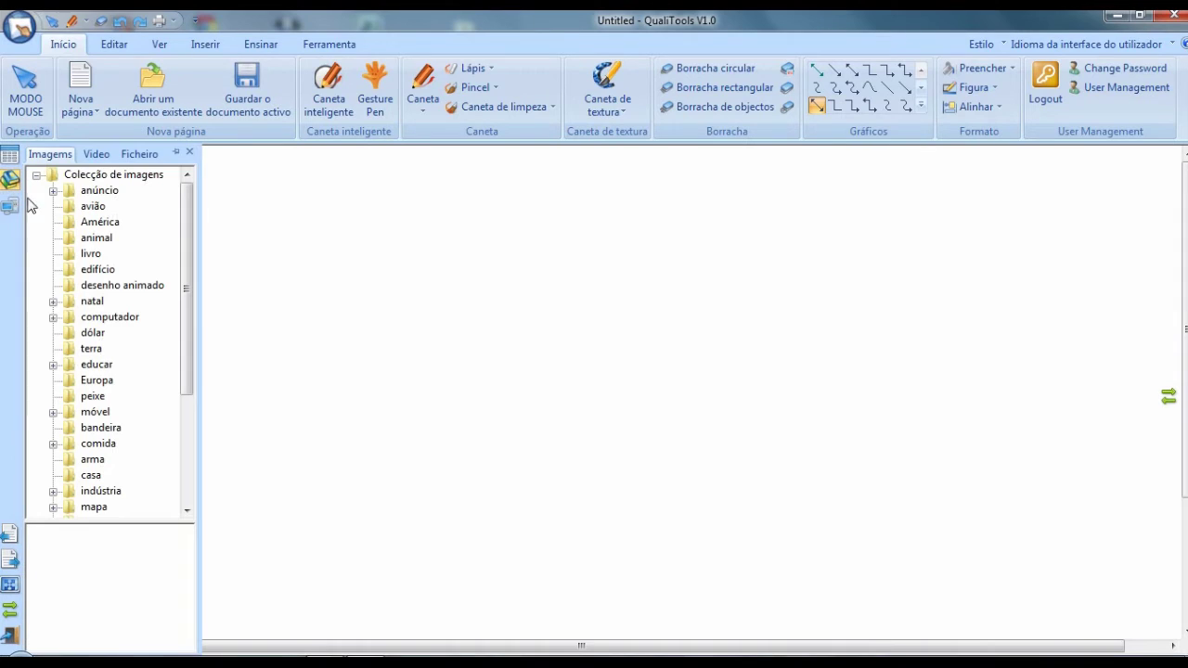
pyautogui.click(91, 254)
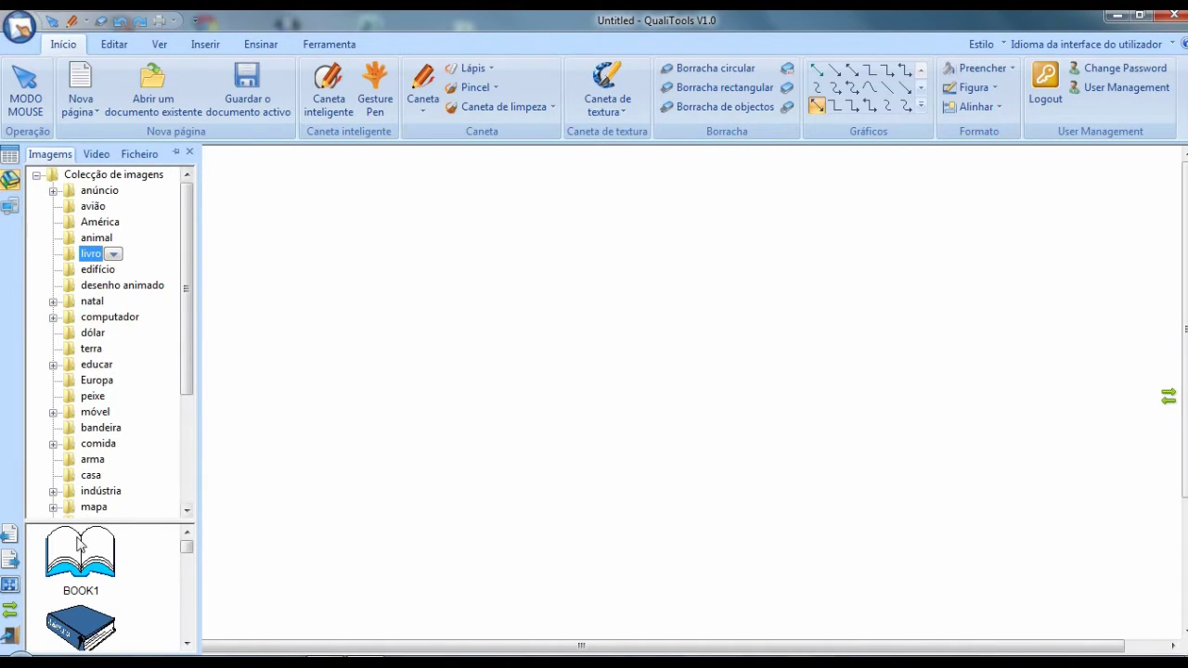
pyautogui.click(96, 559)
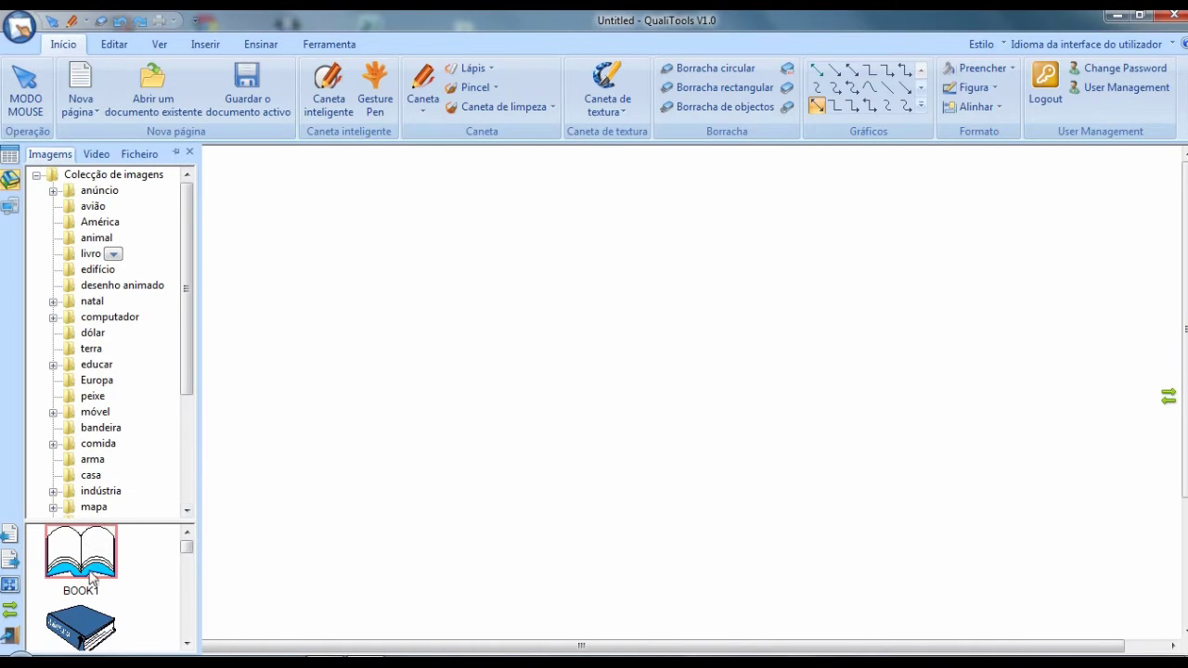
pyautogui.moveTo(104, 541); pyautogui.dragTo(689, 443)
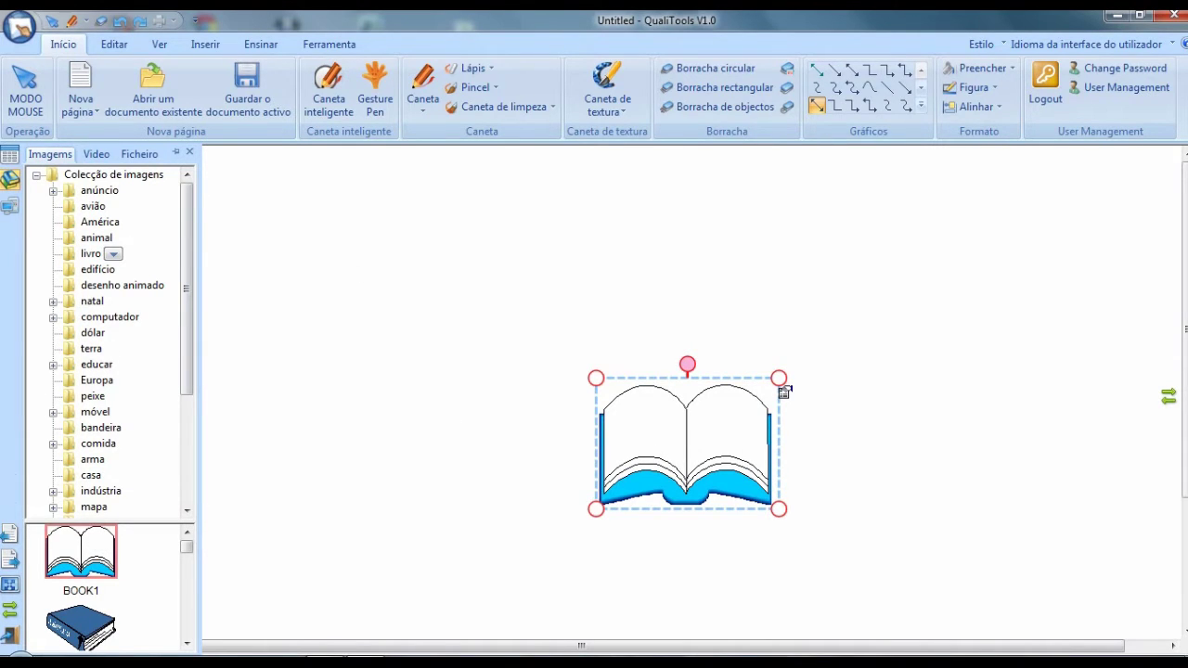
# Go to page 2, place the BOOK12 picture from the livro collection on it, and close the multimedia library
pyautogui.press('Delete')
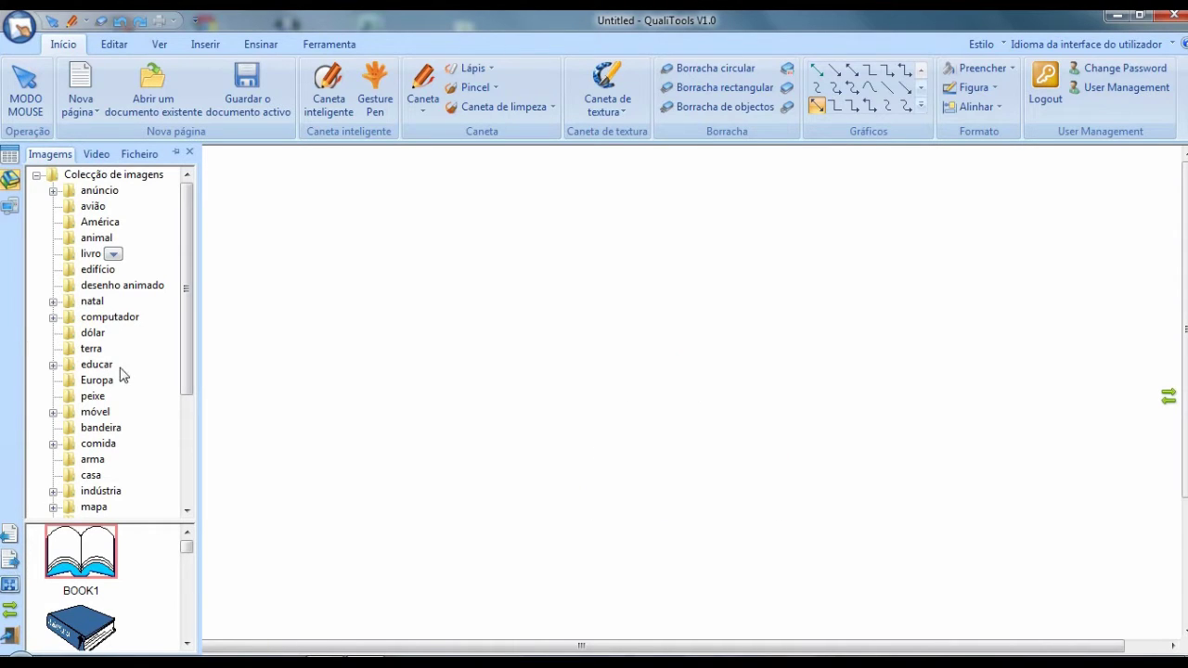
pyautogui.click(188, 644)
pyautogui.click(187, 644)
pyautogui.click(187, 644)
pyautogui.click(187, 644)
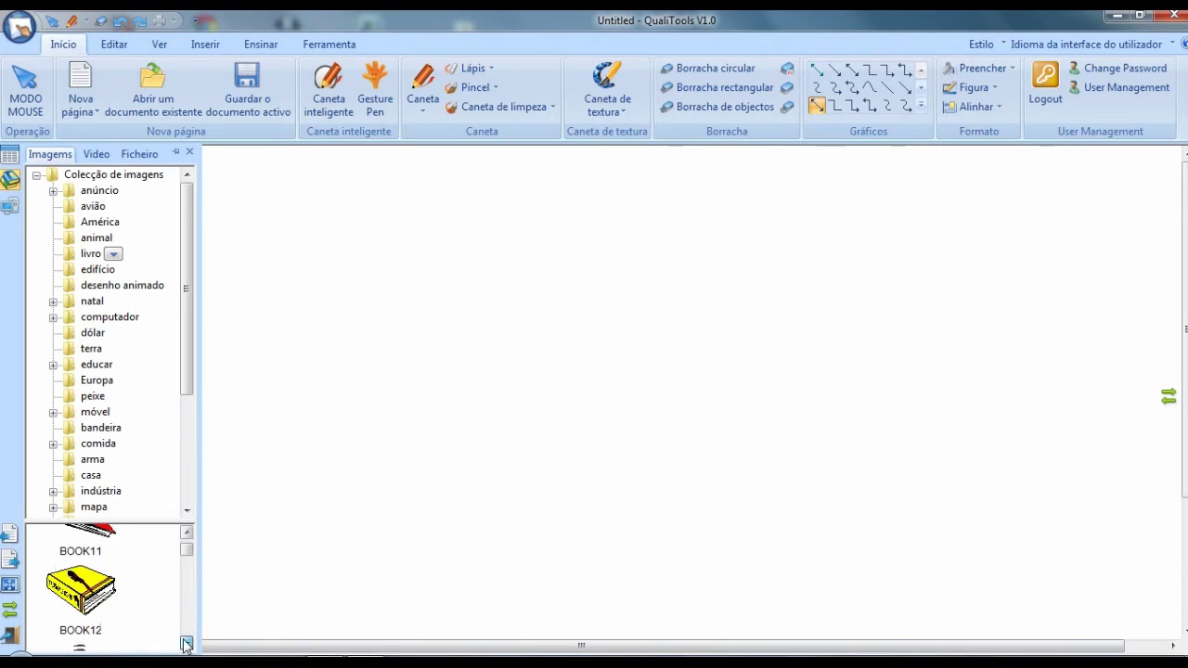
pyautogui.moveTo(67, 590); pyautogui.dragTo(696, 425)
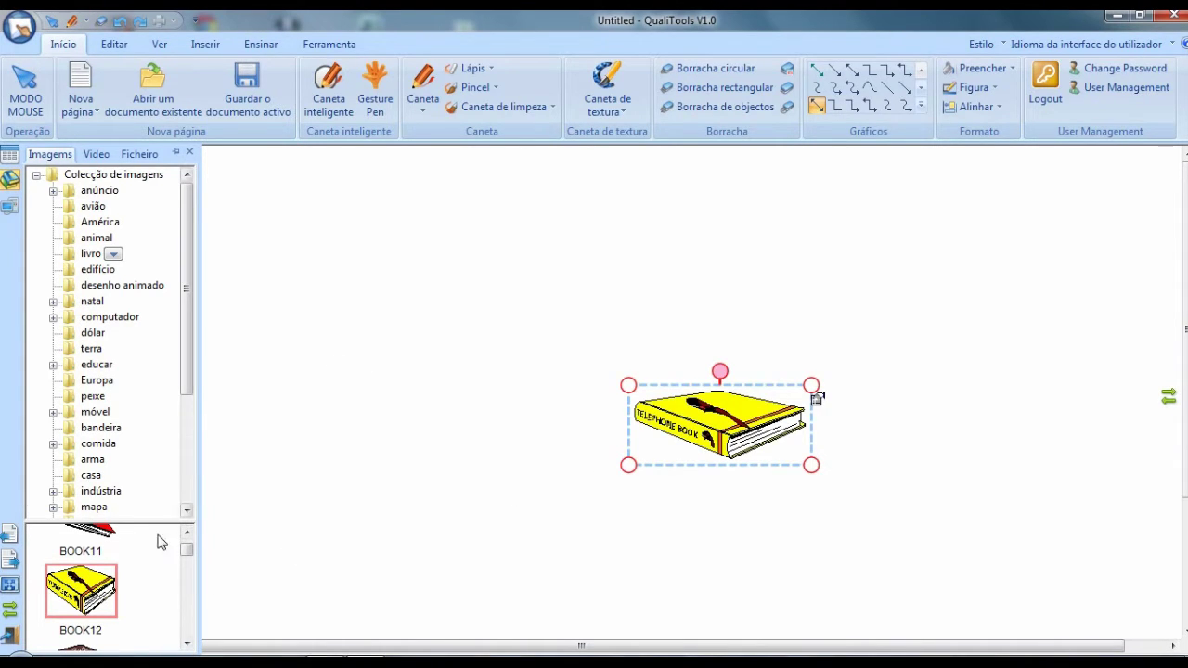
pyautogui.click(189, 153)
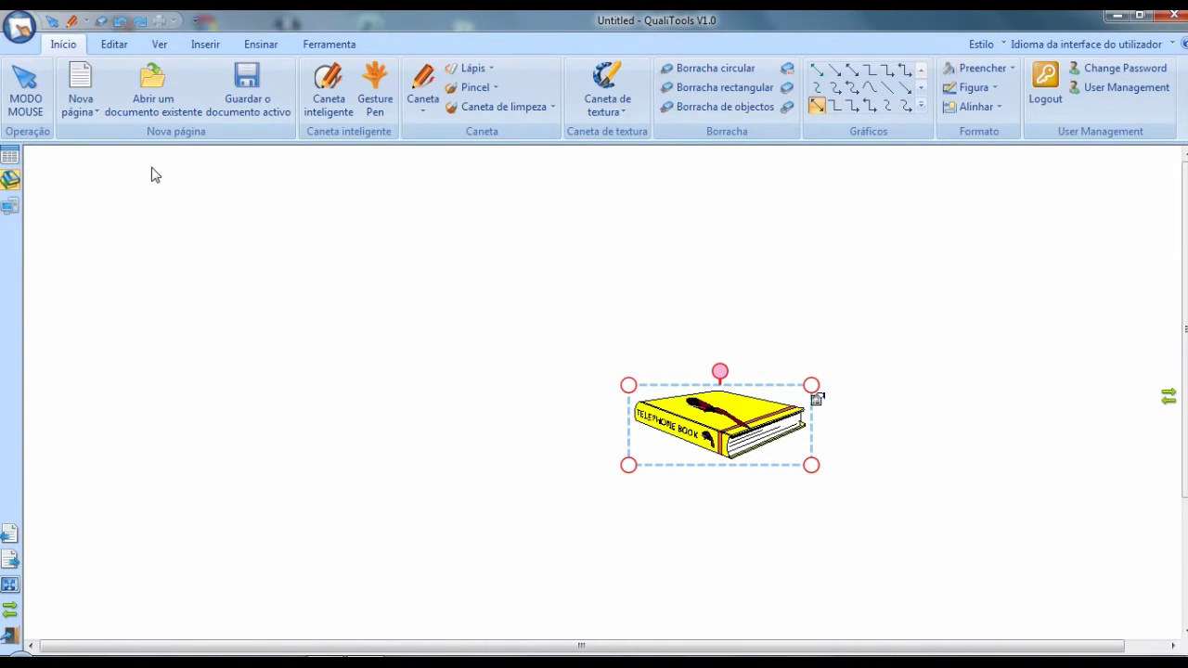
# Flip between page 1 and page 2 and check both in the page previews
pyautogui.click(8, 538)
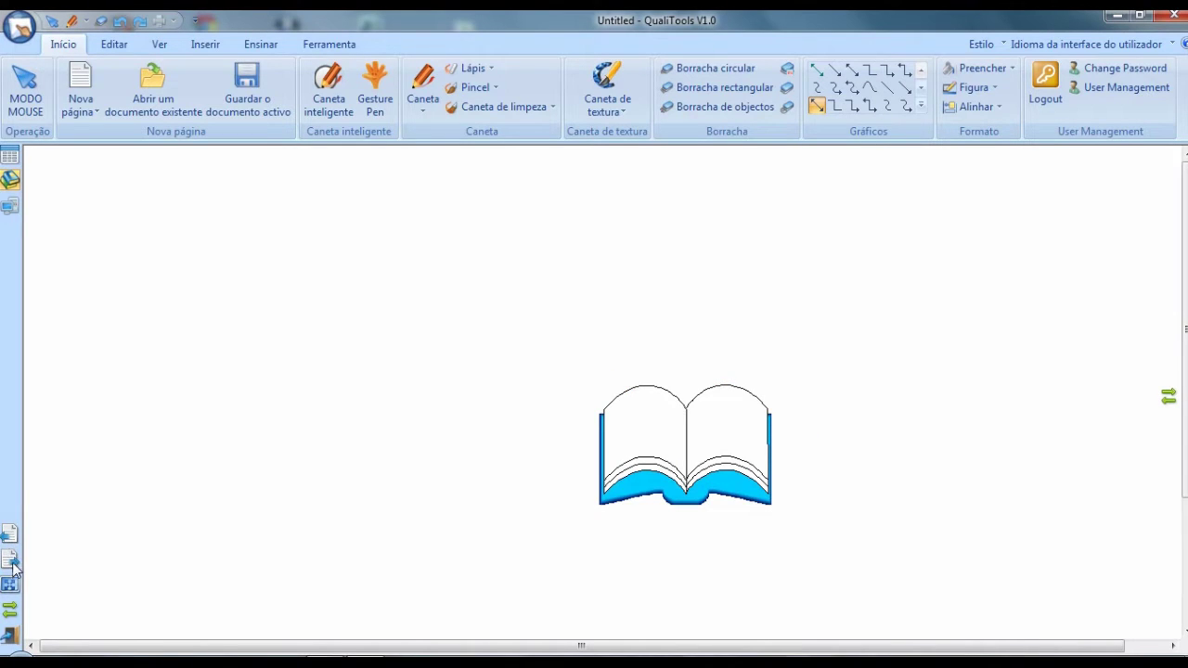
pyautogui.click(10, 562)
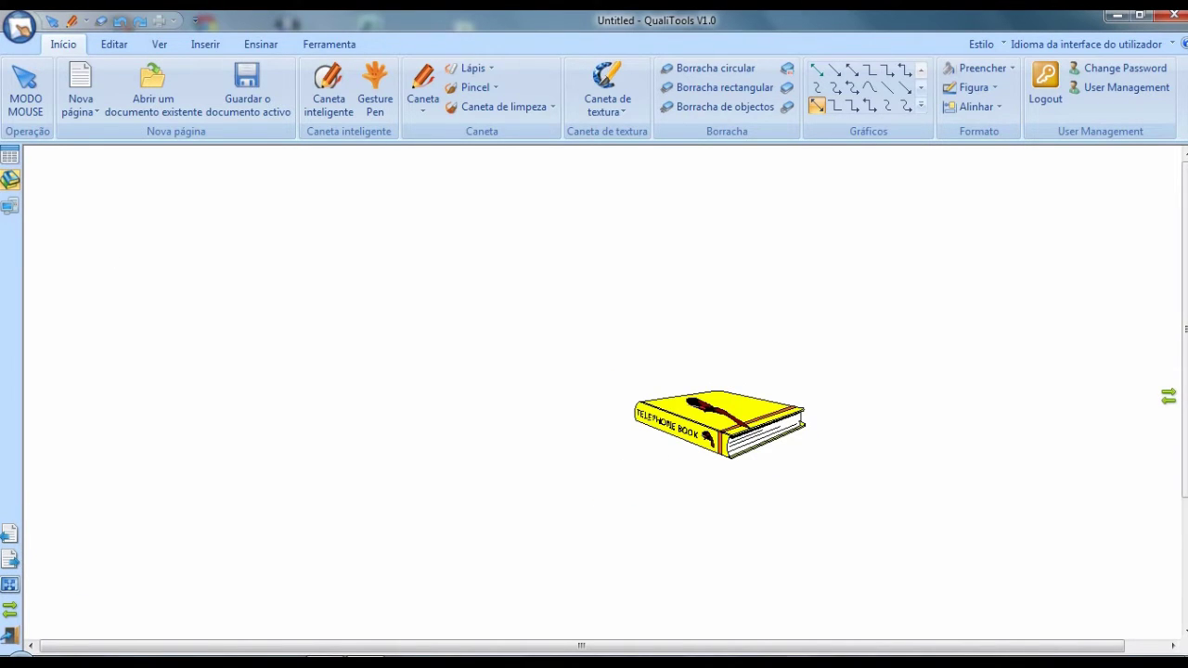
pyautogui.click(9, 160)
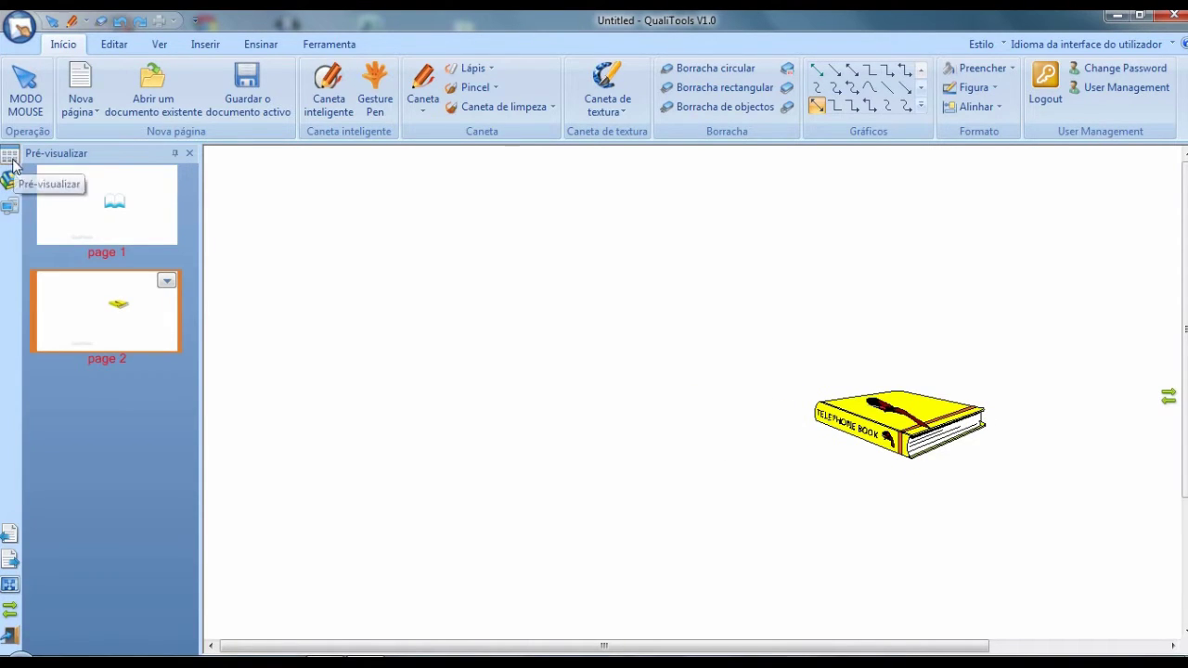
pyautogui.click(189, 154)
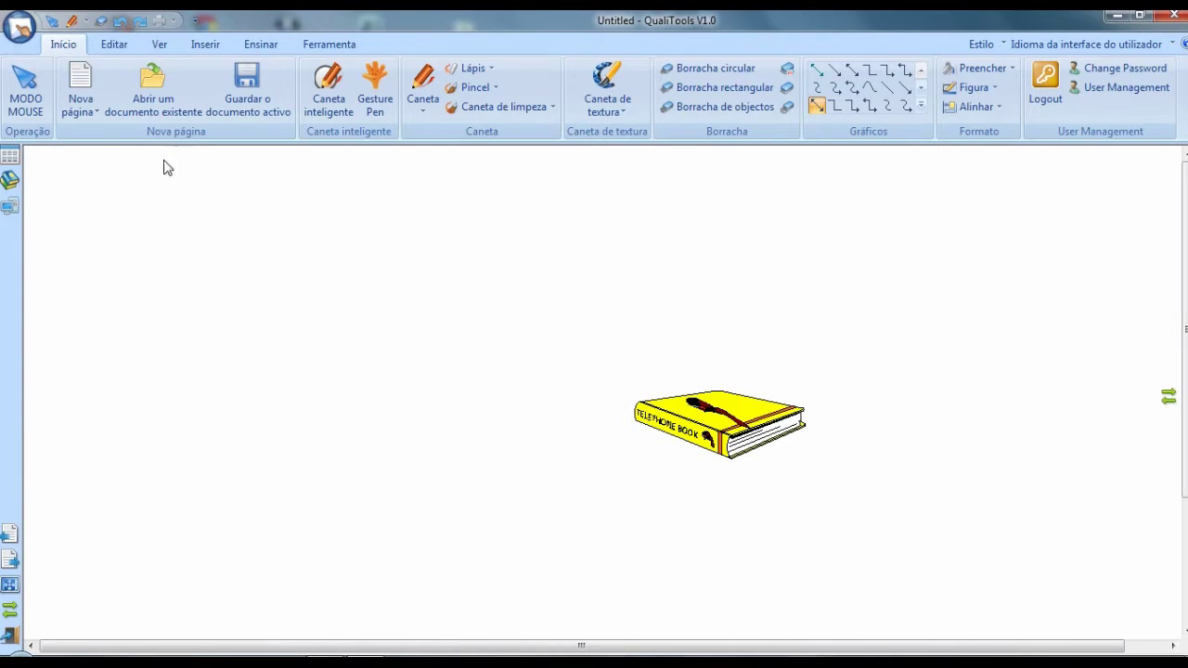
# Place the south_america picture from the América do Sul subfolder of the mapa image collection on page 2
pyautogui.click(11, 180)
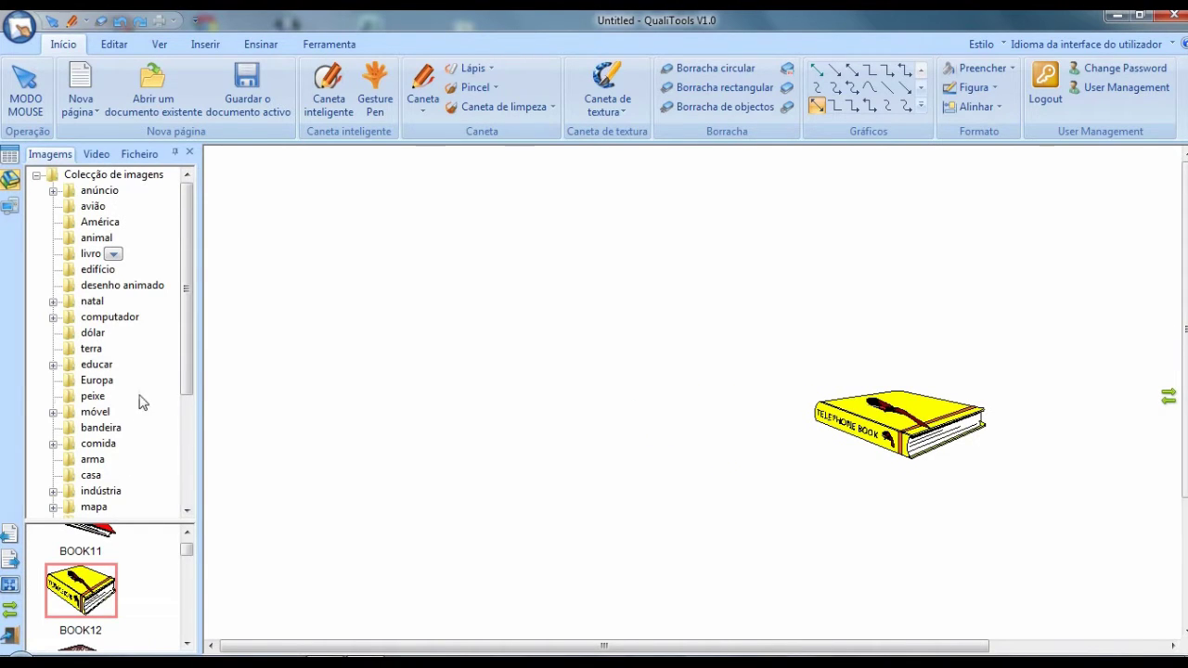
pyautogui.scroll(-4, 183, 514)
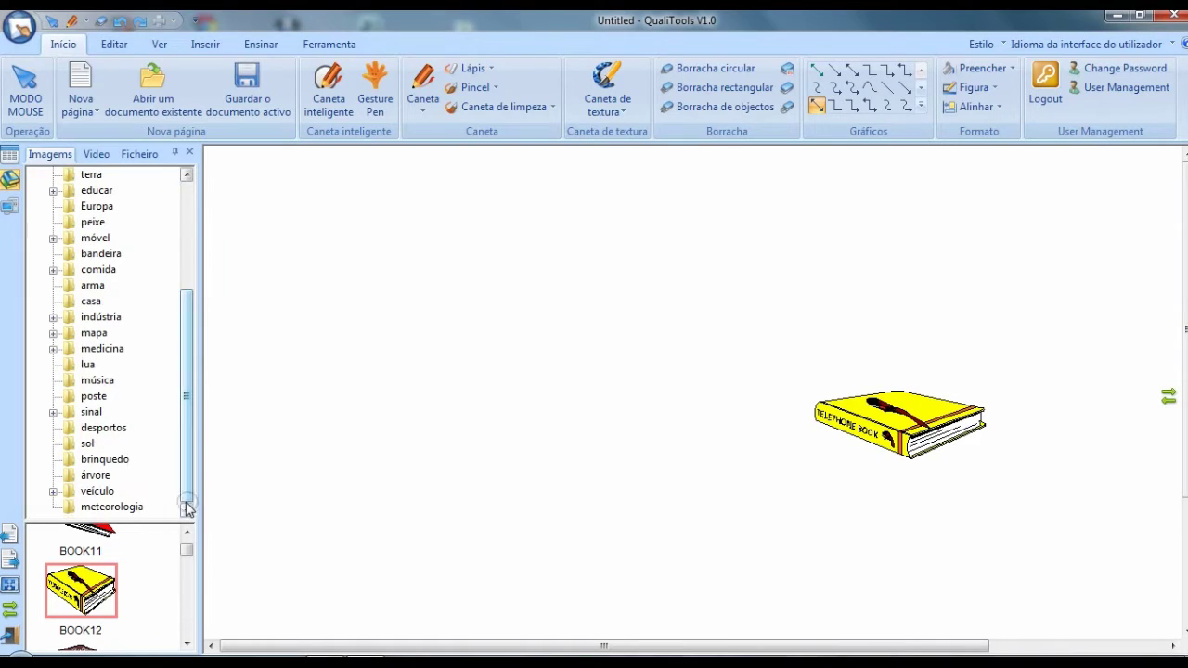
pyautogui.doubleClick(94, 335)
pyautogui.click(102, 380)
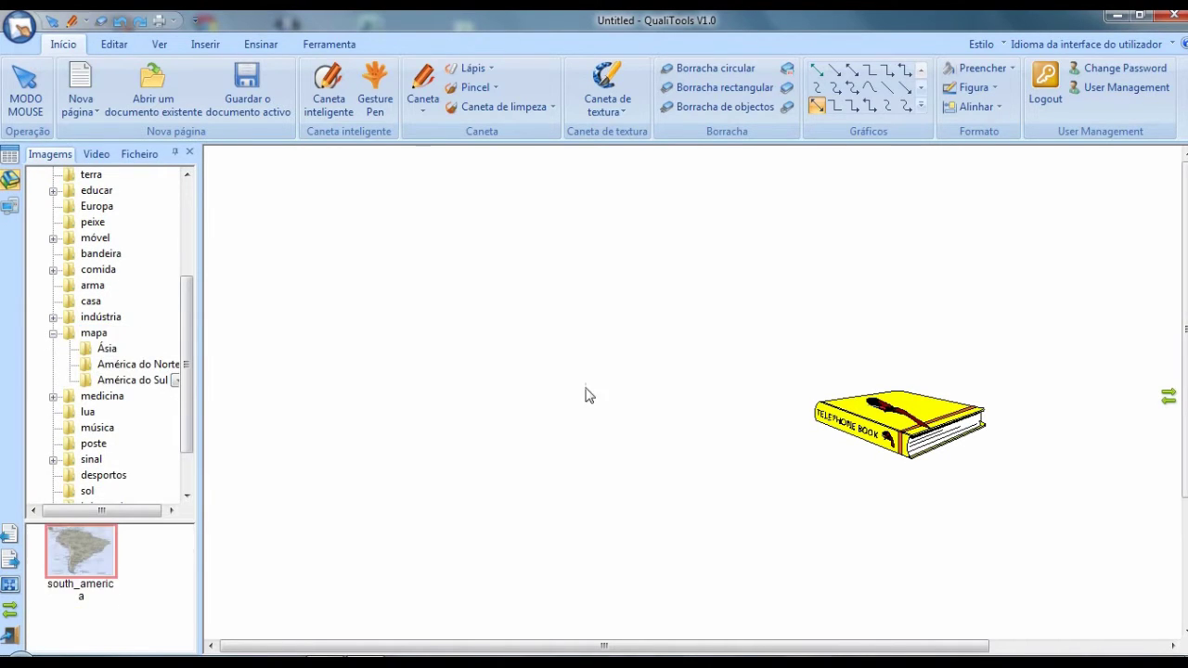
pyautogui.moveTo(548, 454); pyautogui.dragTo(584, 448)
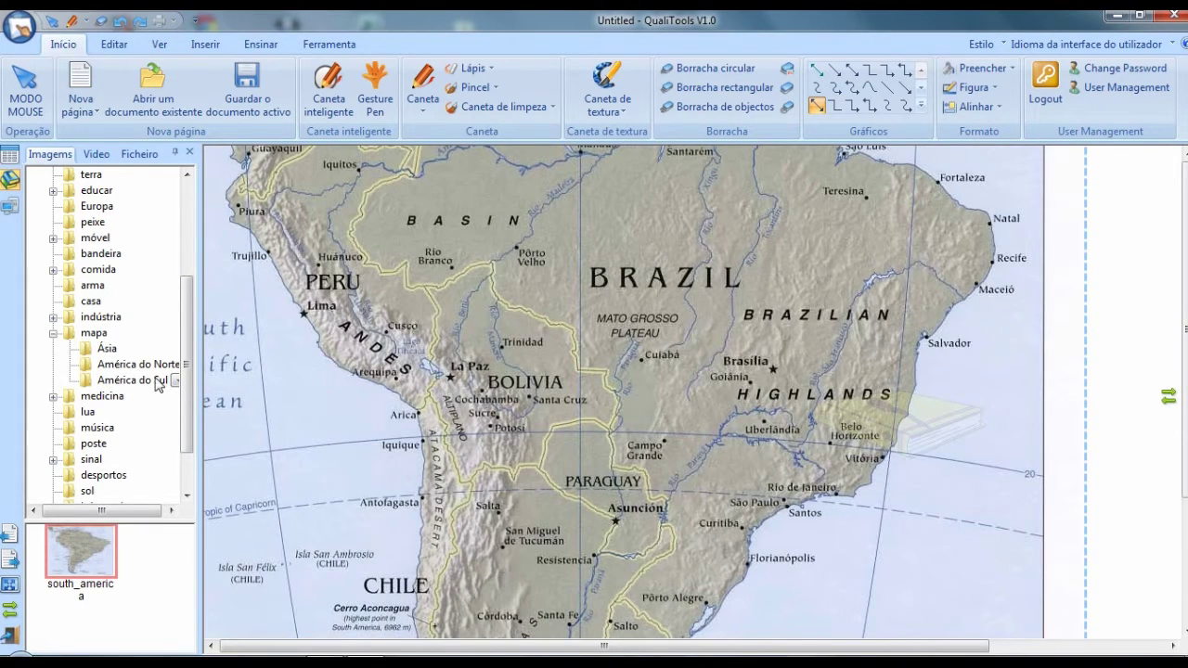
# Browse the computer's folders in the file manager, expanding the user folder, Documentos and its educesp subfolder
pyautogui.click(8, 206)
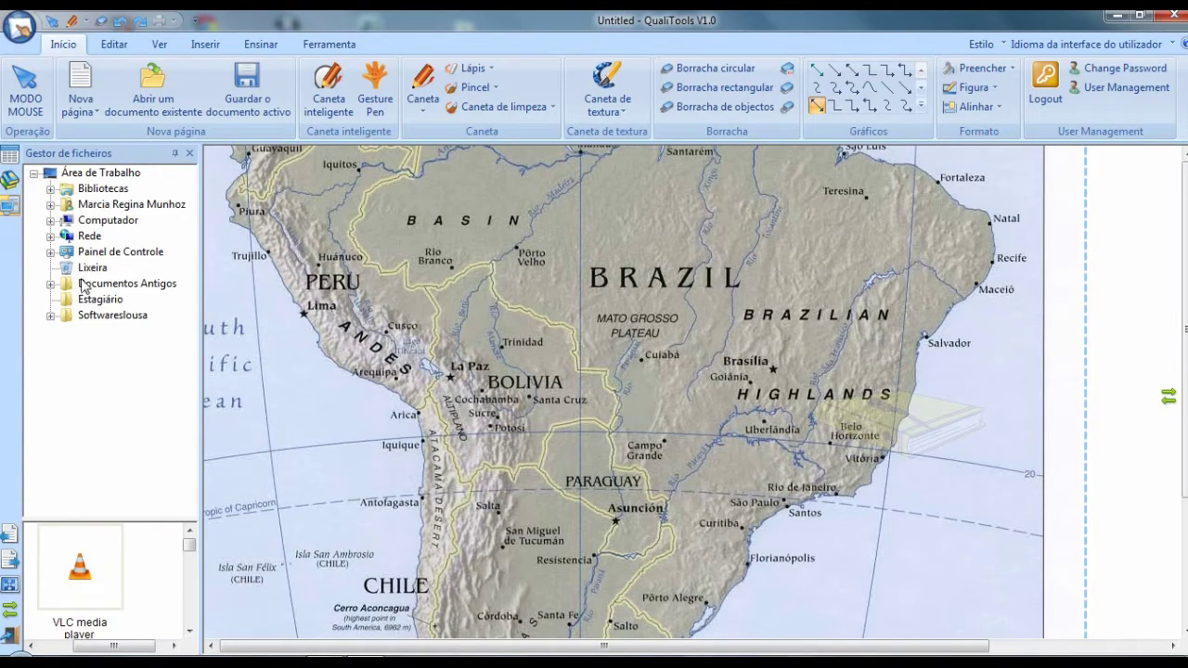
pyautogui.click(105, 204)
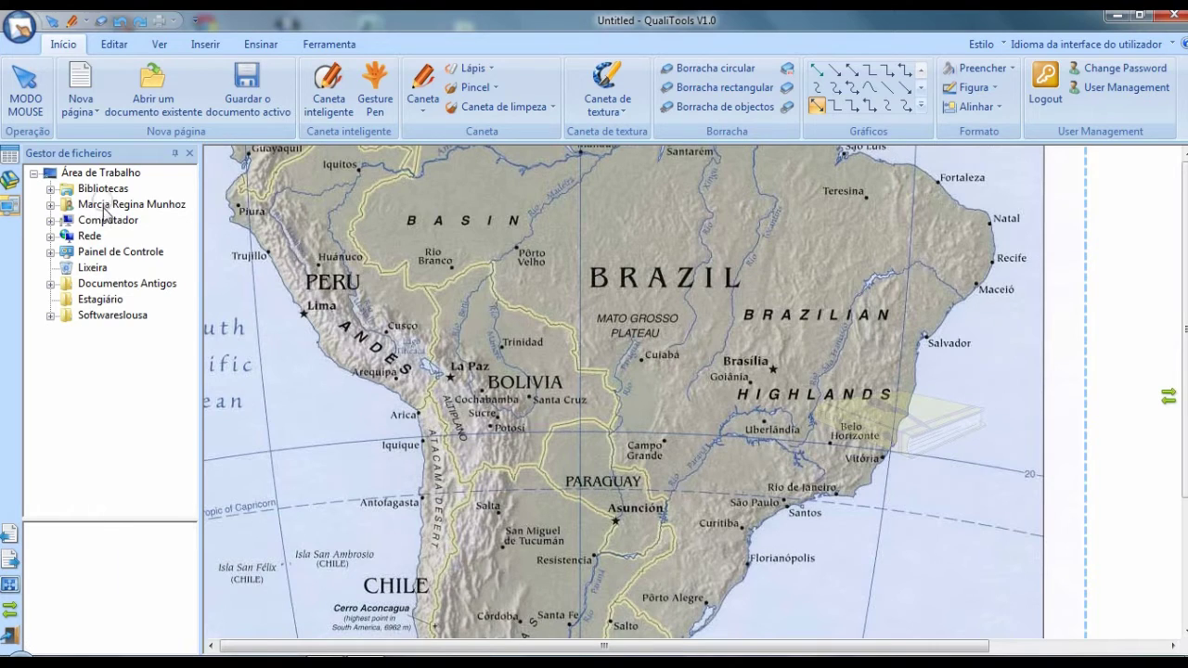
pyautogui.click(50, 204)
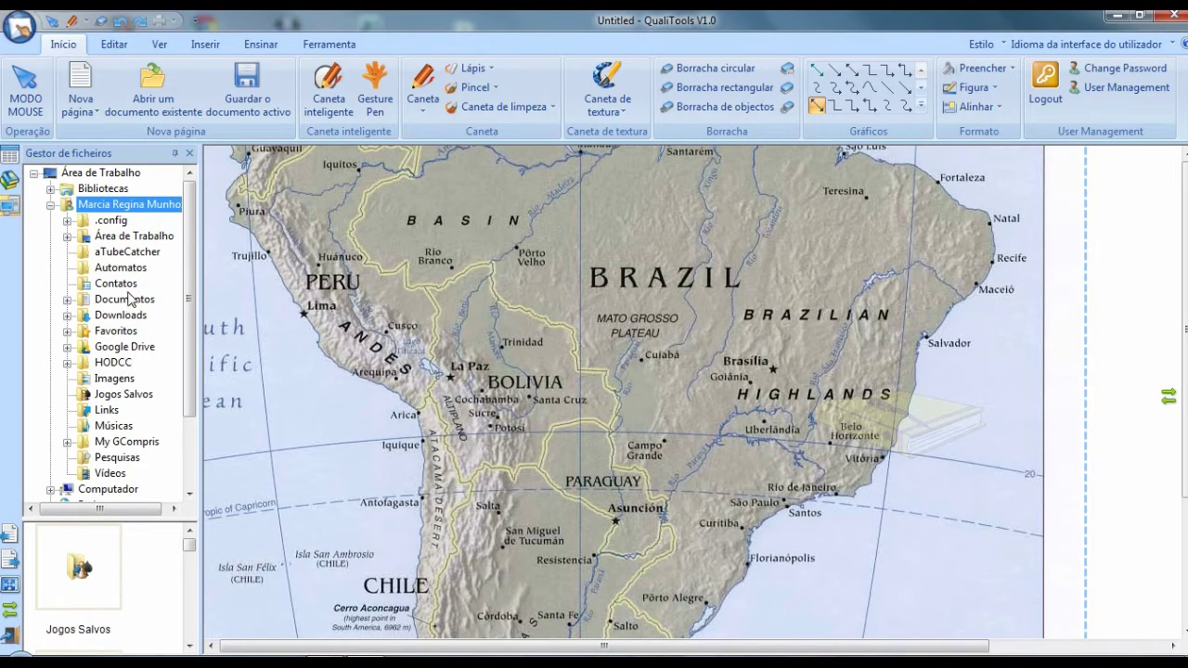
pyautogui.click(67, 298)
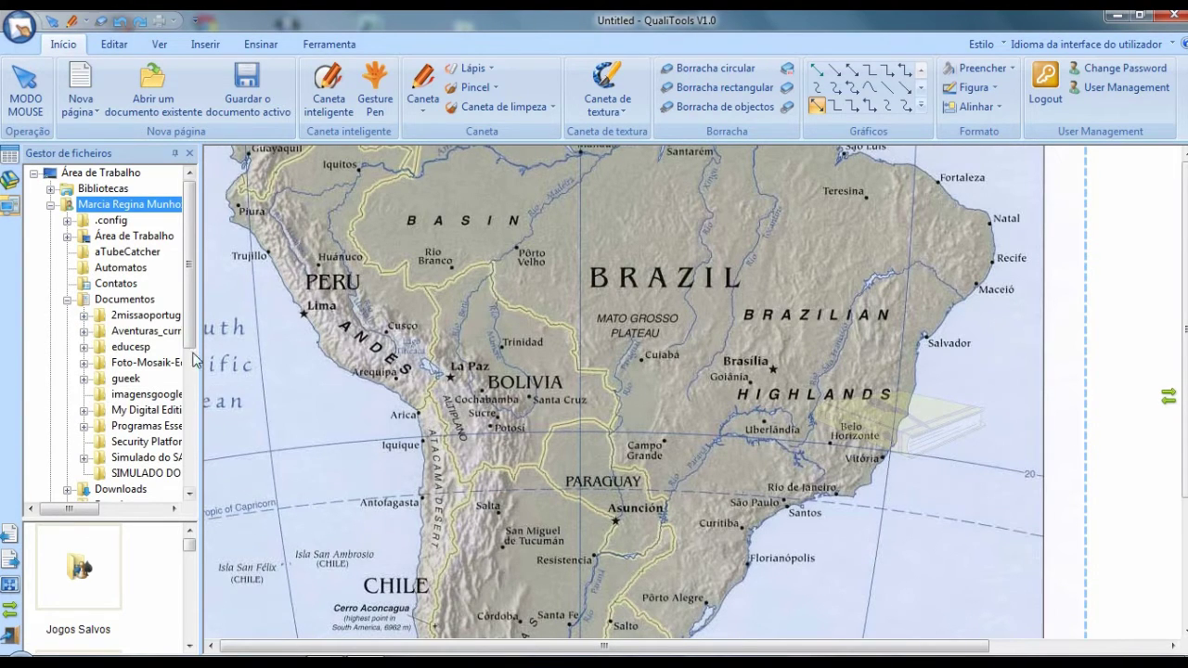
pyautogui.click(83, 347)
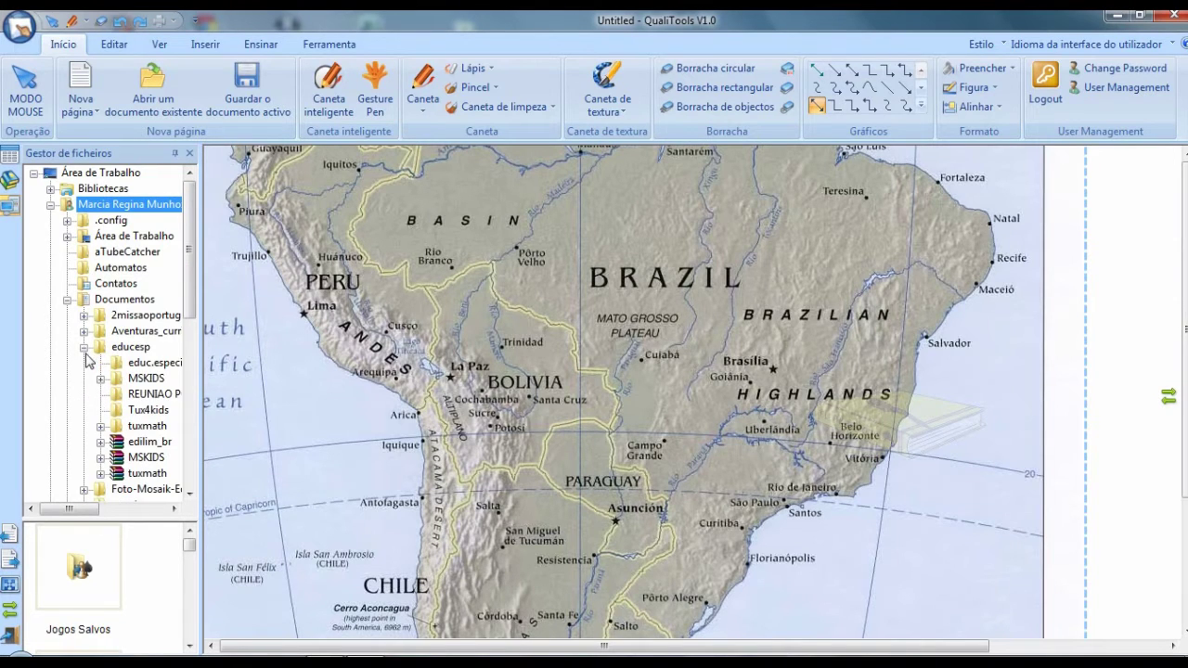
pyautogui.click(189, 494)
pyautogui.moveTo(192, 304); pyautogui.dragTo(174, 410)
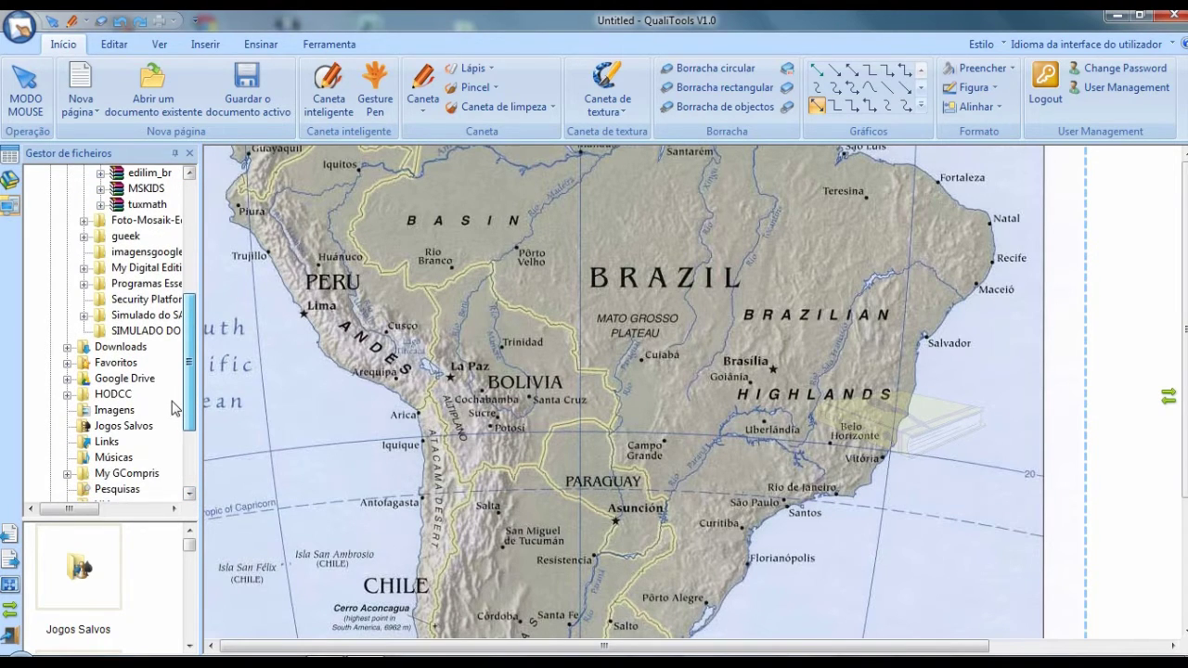
pyautogui.scroll(1, 174, 411)
pyautogui.moveTo(185, 388); pyautogui.dragTo(188, 362)
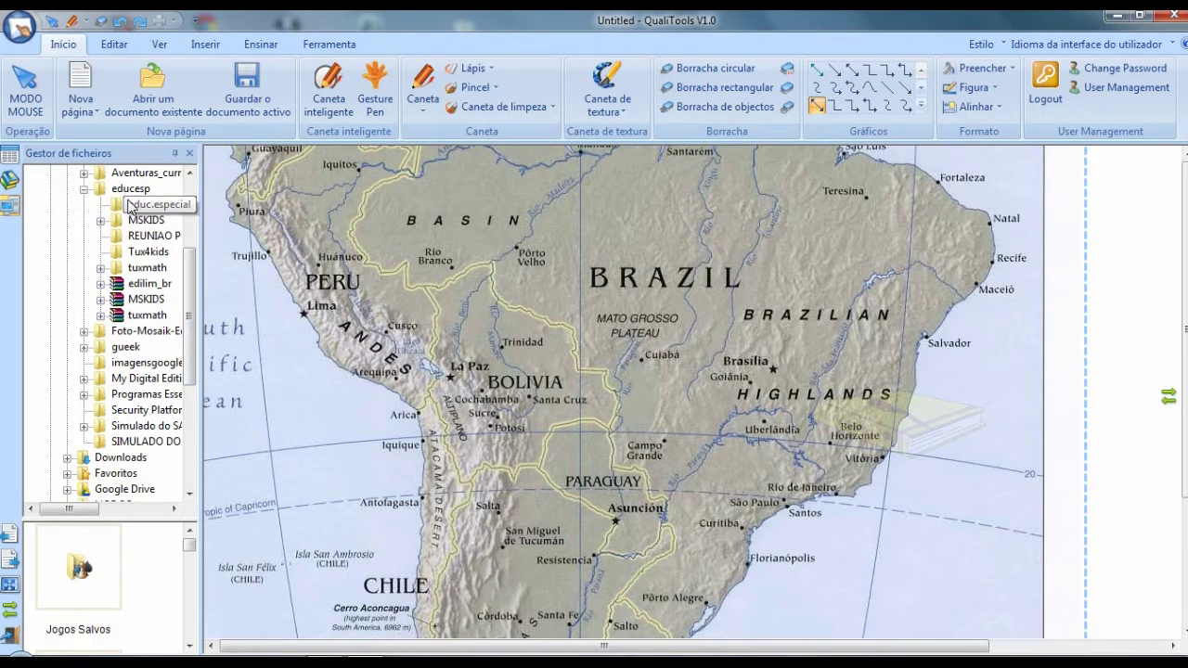
pyautogui.moveTo(194, 282); pyautogui.dragTo(195, 210)
# Open the Webquest2 presentation from the Documentos folder without saving the current document, and close the file manager
pyautogui.click(116, 283)
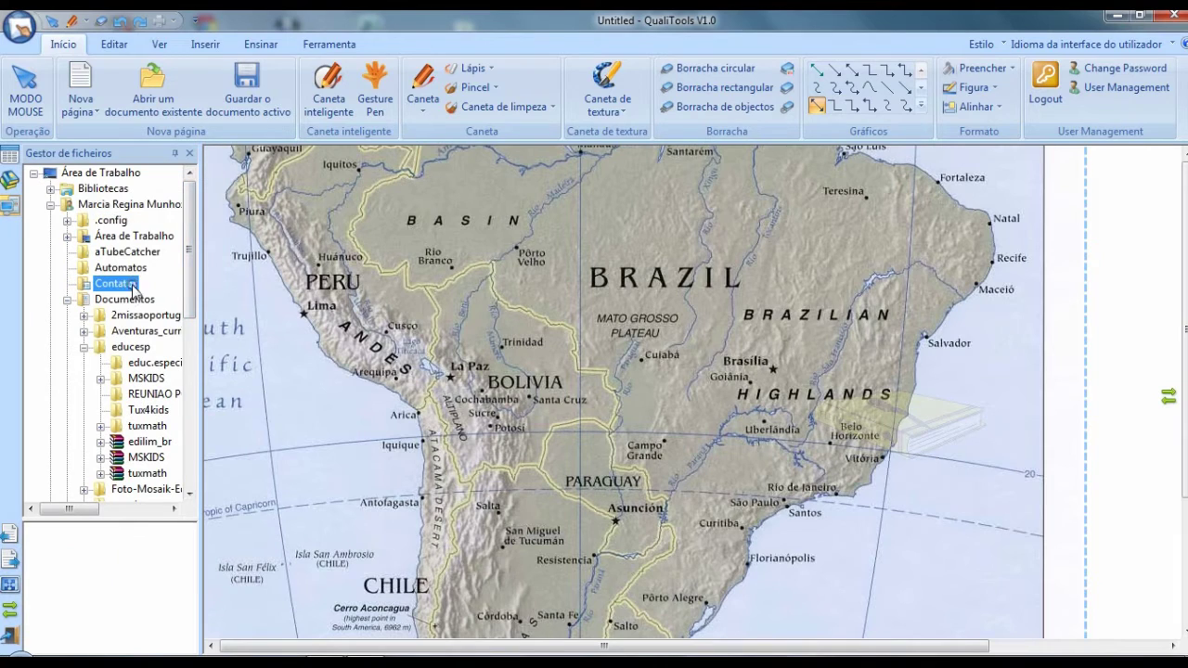
pyautogui.click(128, 299)
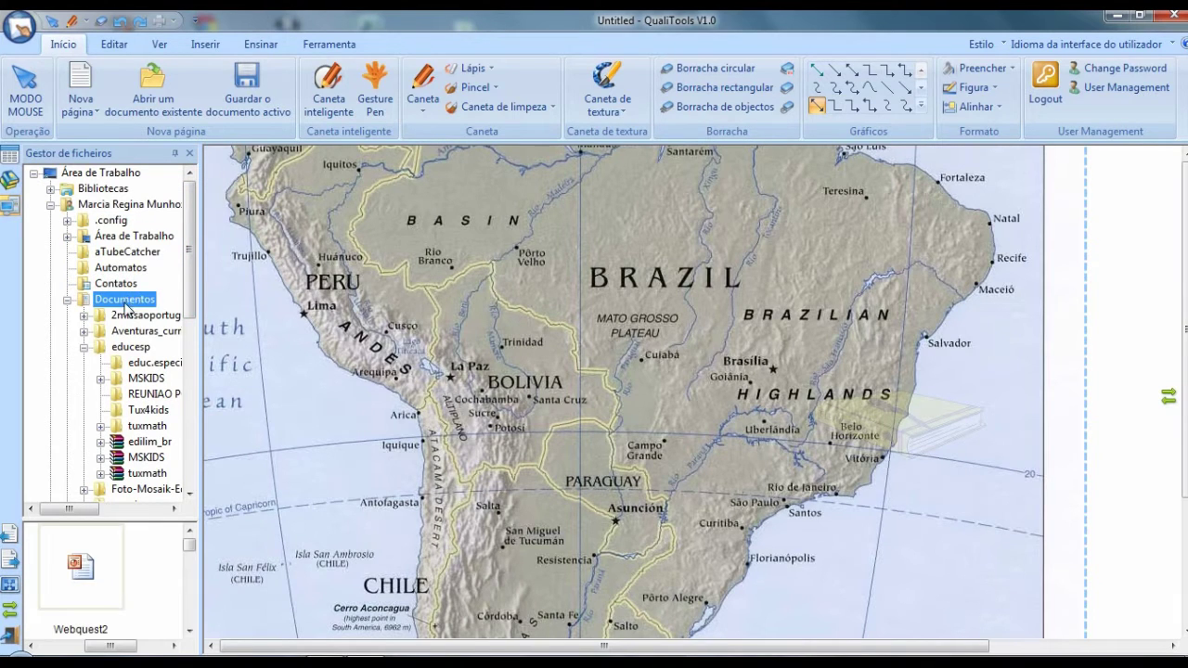
pyautogui.click(70, 557)
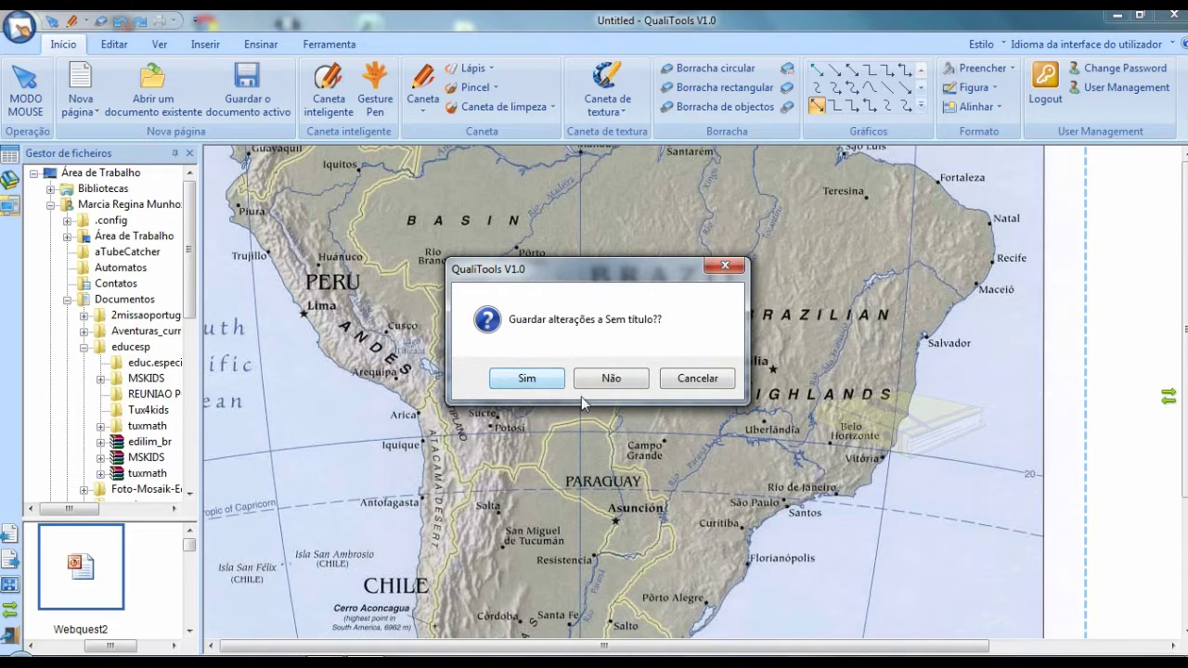
pyautogui.click(624, 381)
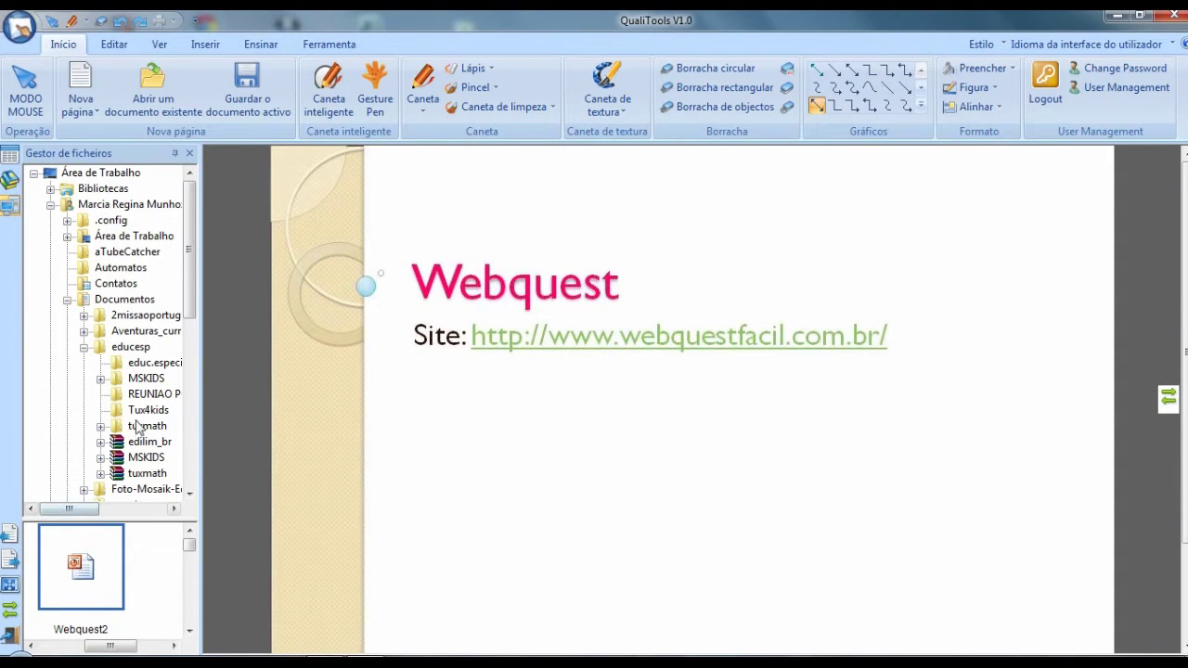
pyautogui.click(9, 211)
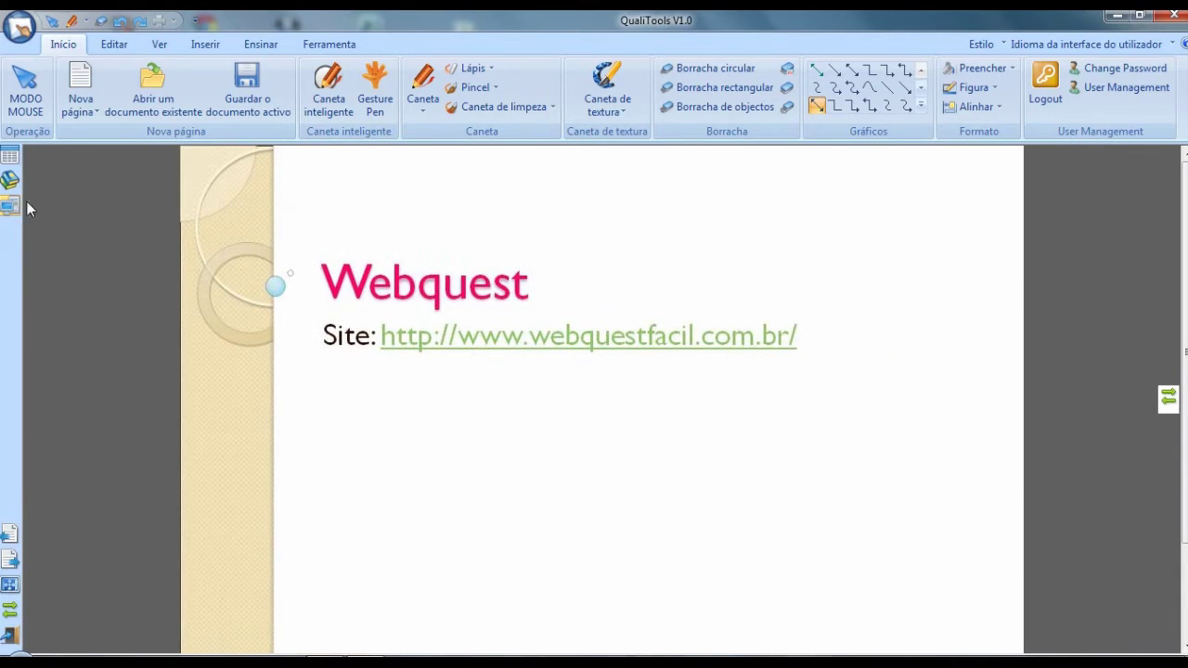
pyautogui.click(148, 90)
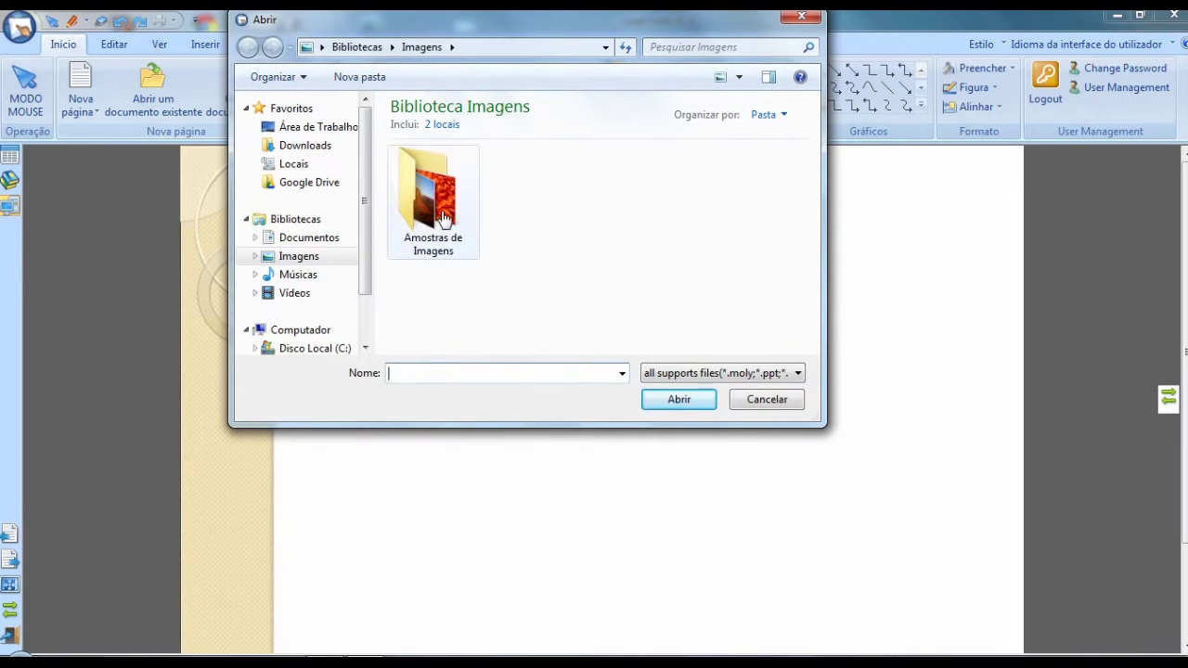
pyautogui.click(605, 269)
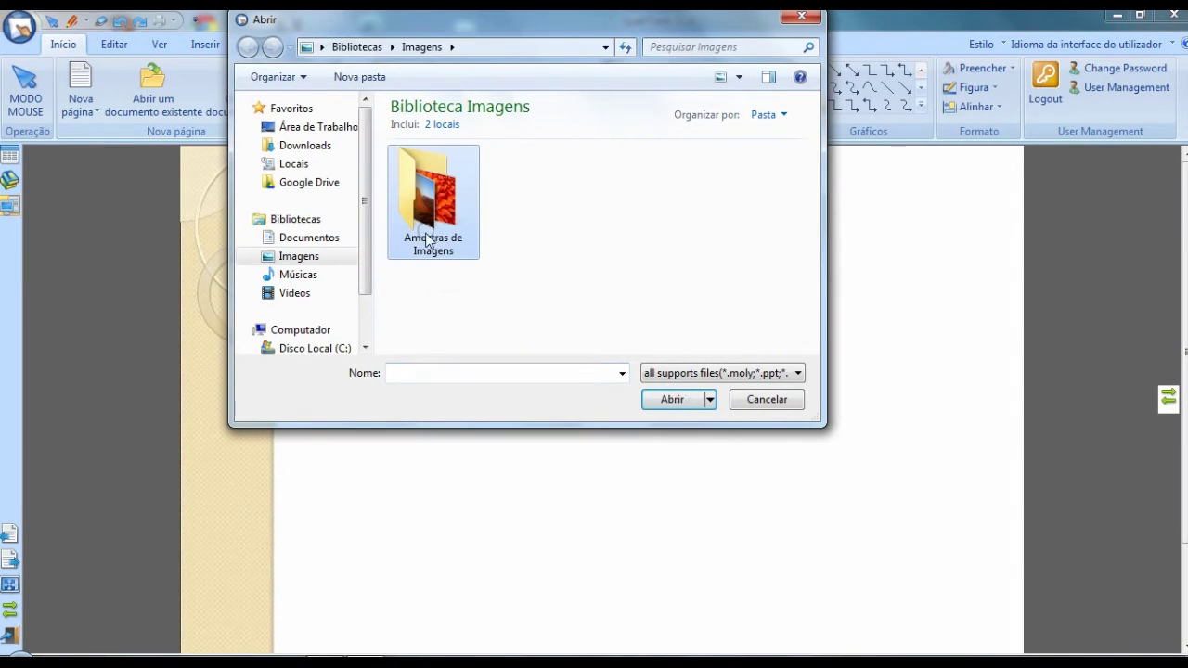
pyautogui.doubleClick(432, 236)
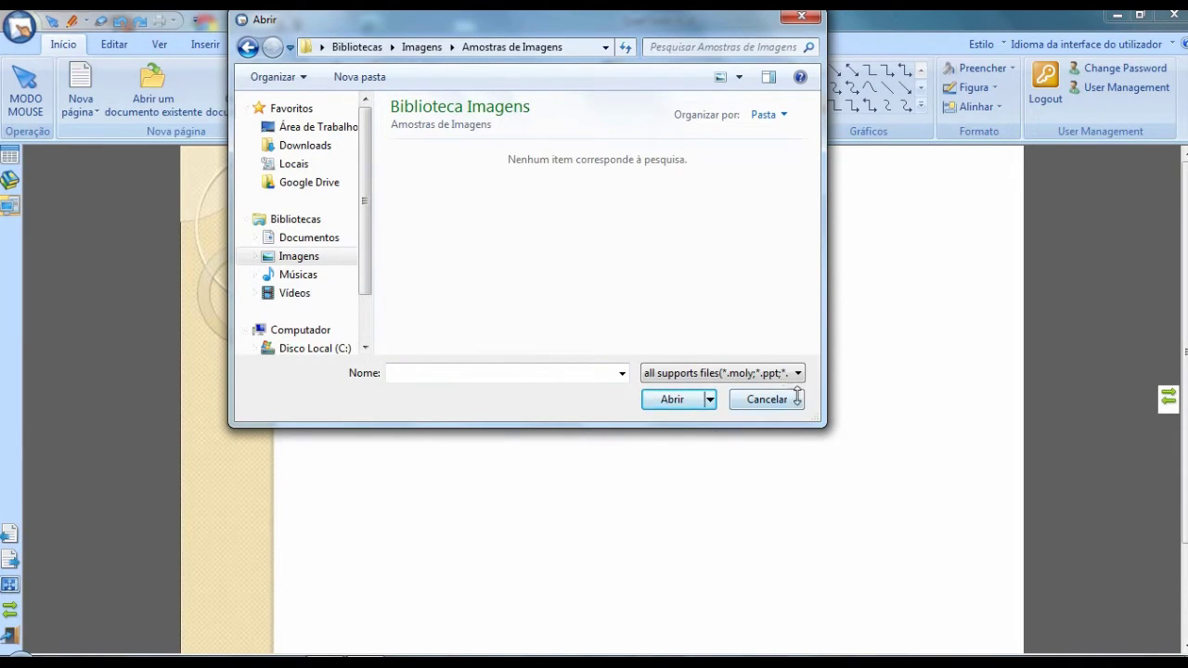
pyautogui.click(765, 407)
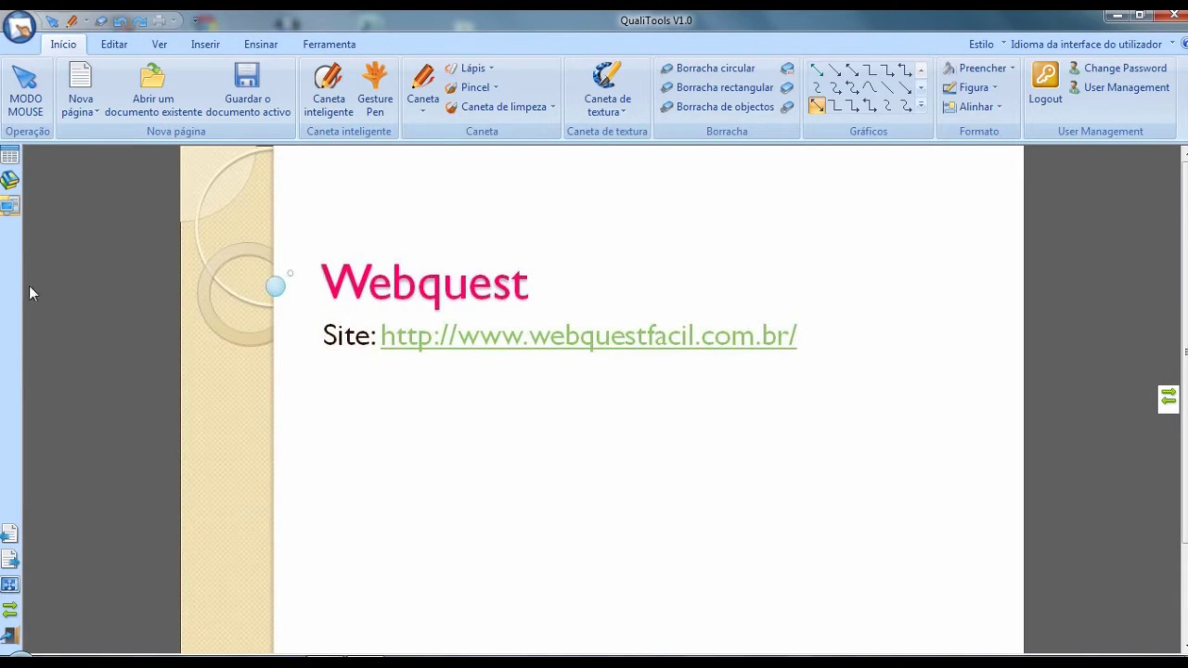
# Place the four-panel Snoopy comic strip from the Imagens folder below the site link on the Webquest slide
pyautogui.click(11, 208)
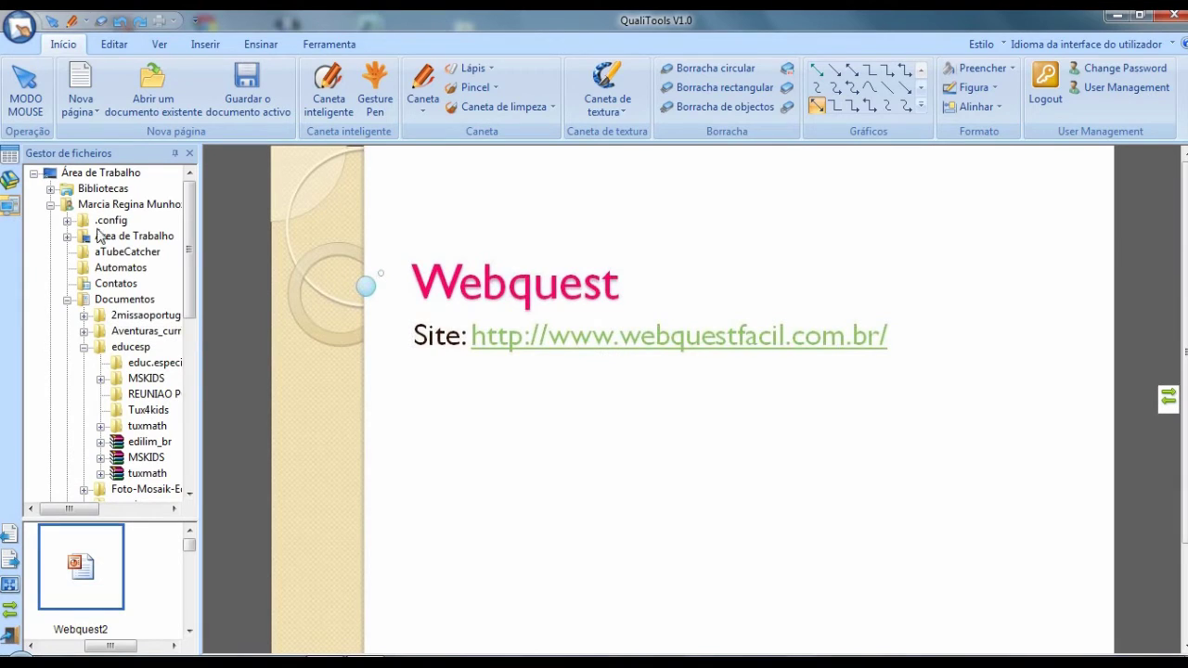
pyautogui.click(67, 299)
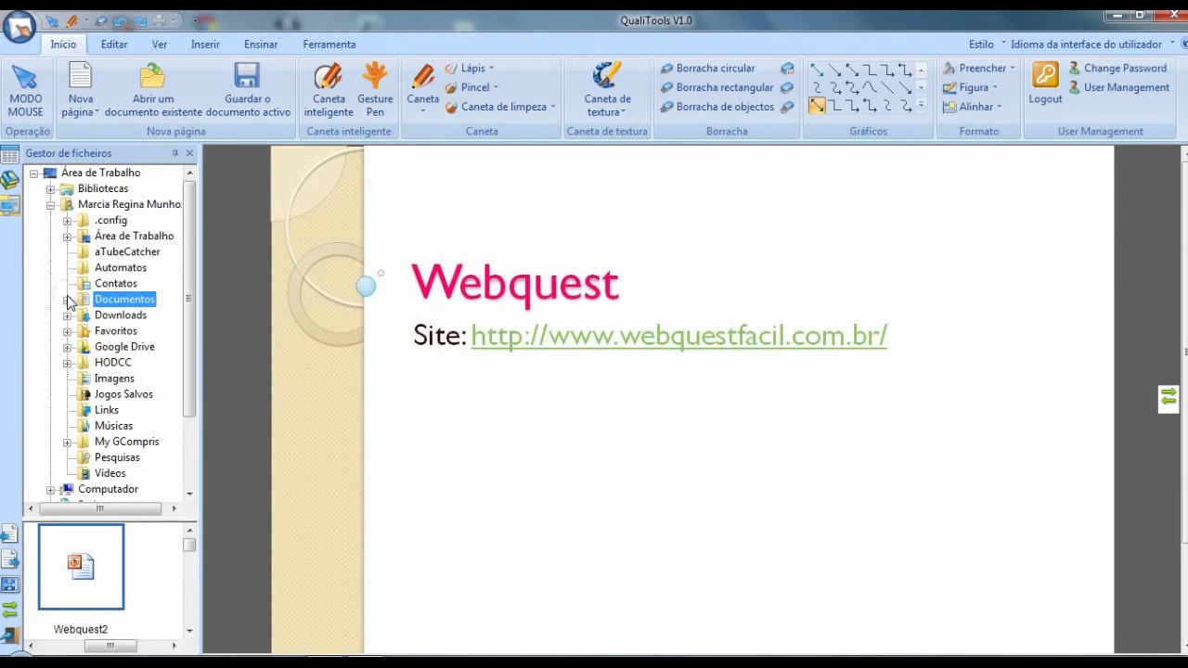
pyautogui.click(79, 378)
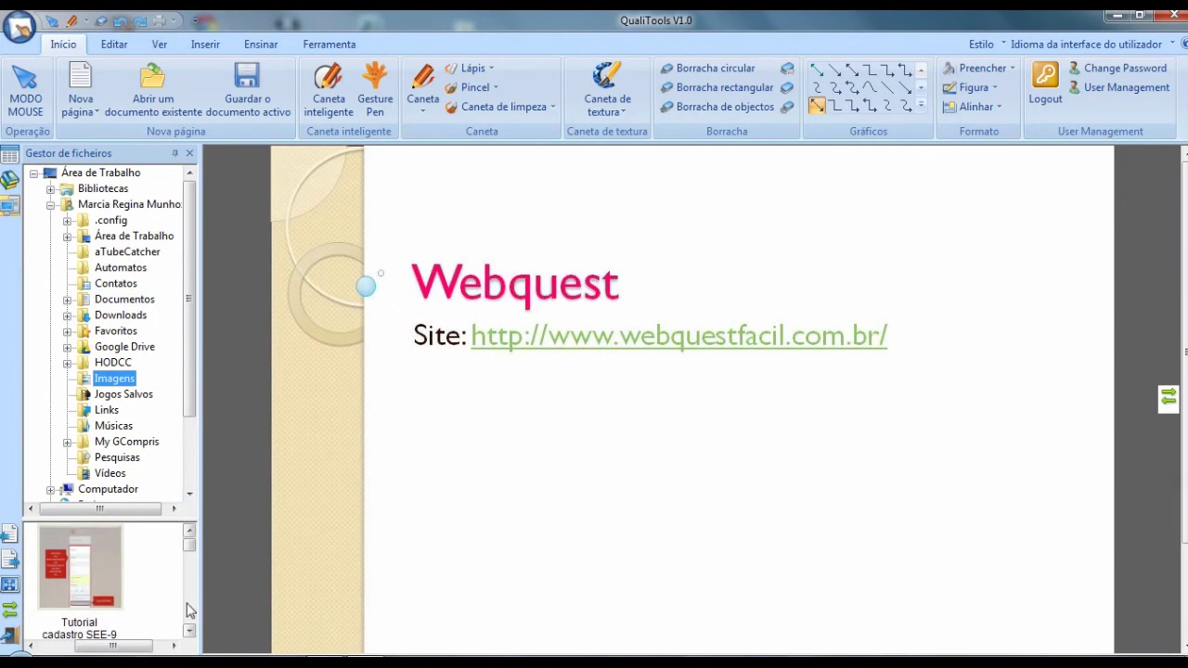
pyautogui.scroll(-4, 190, 605)
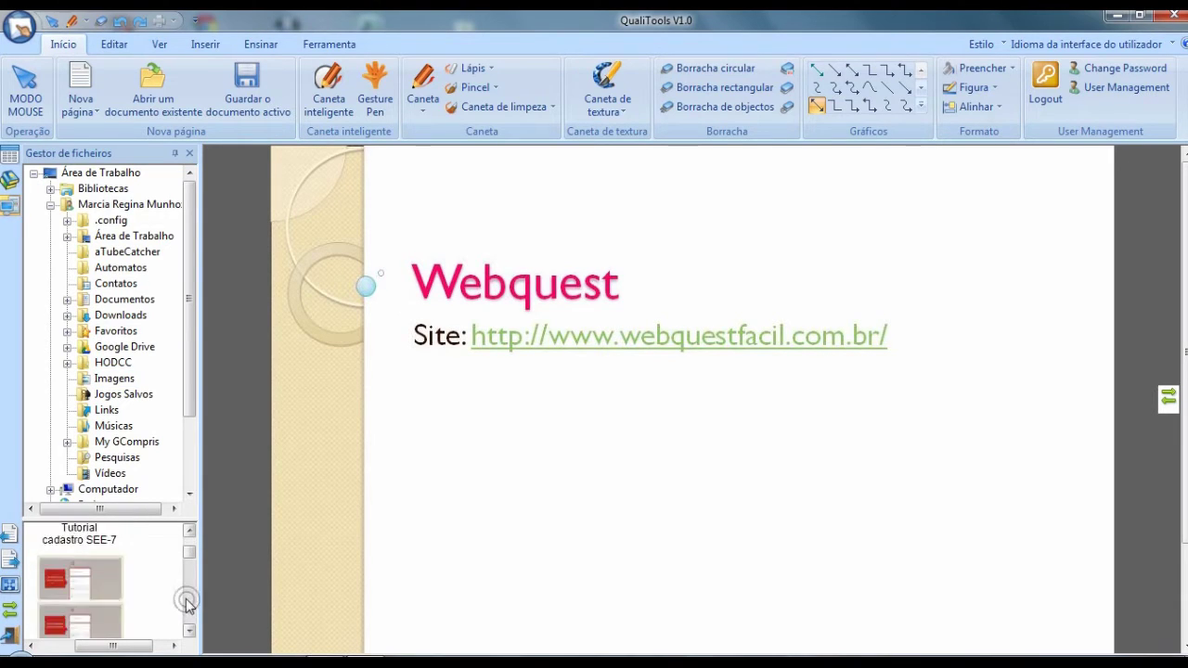
pyautogui.scroll(-4, 185, 606)
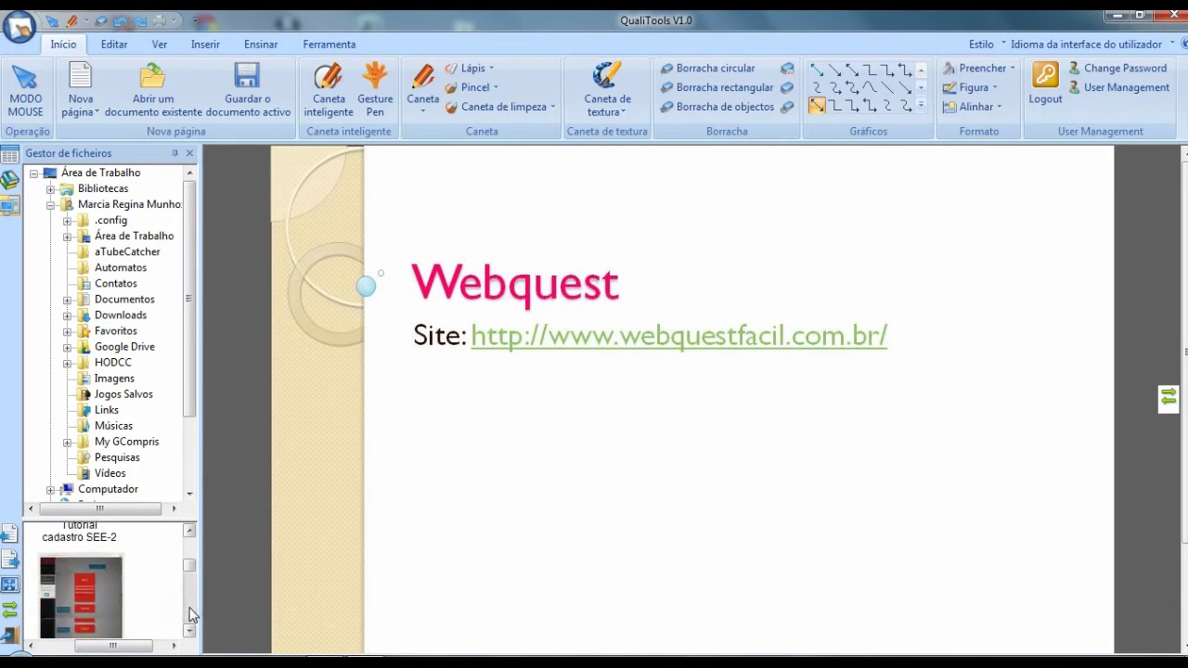
pyautogui.scroll(-2, 188, 617)
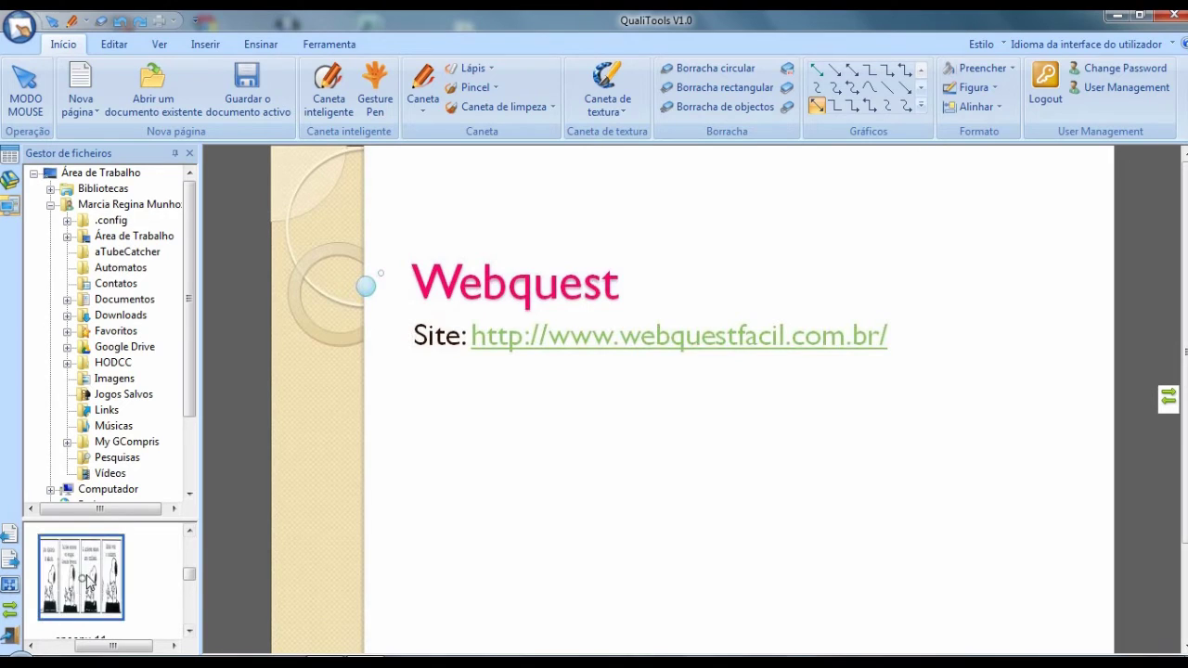
pyautogui.moveTo(319, 534); pyautogui.dragTo(646, 522)
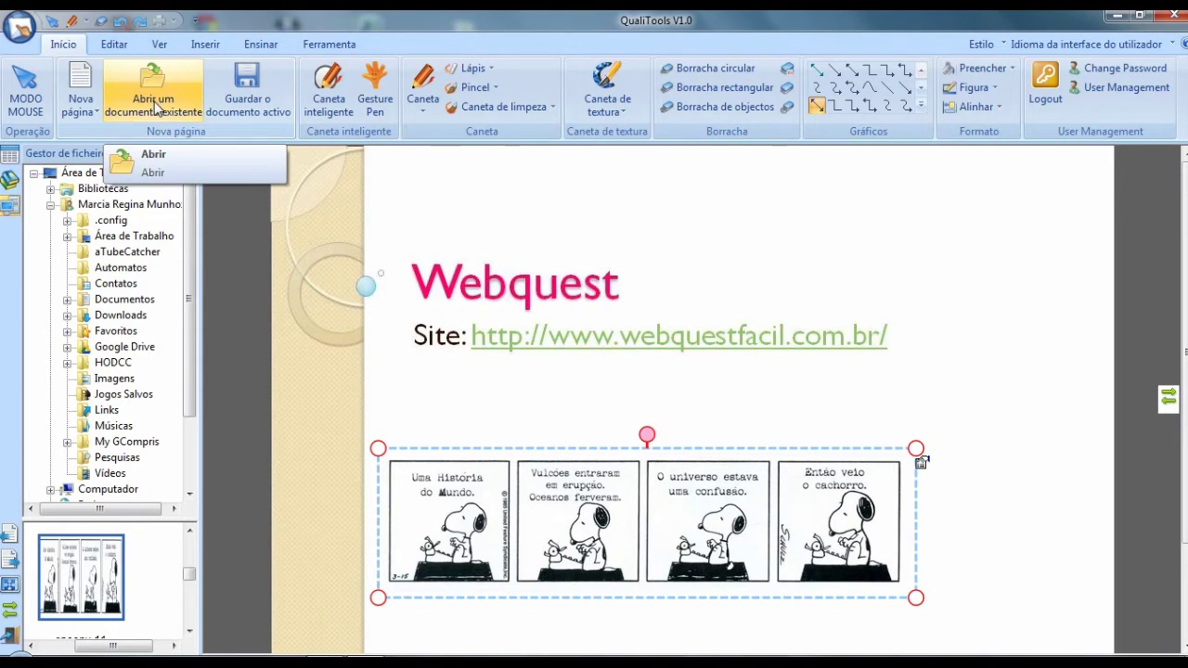
# Add a new blank page to the open presentation and close the file manager
pyautogui.click(9, 206)
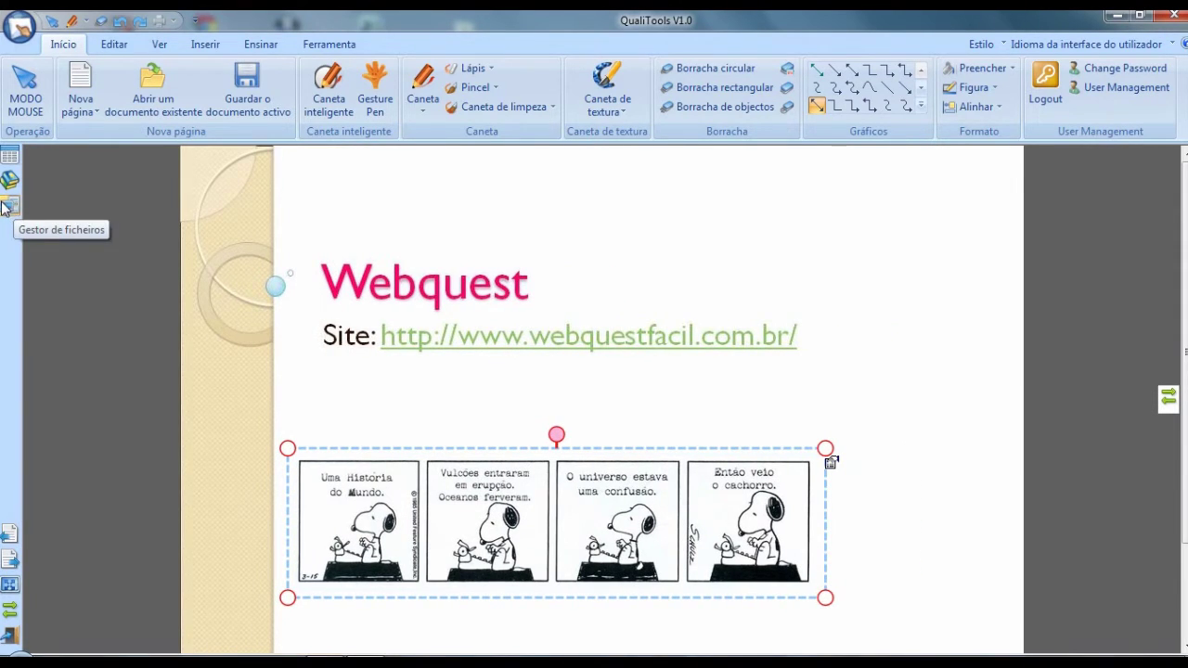
pyautogui.click(9, 206)
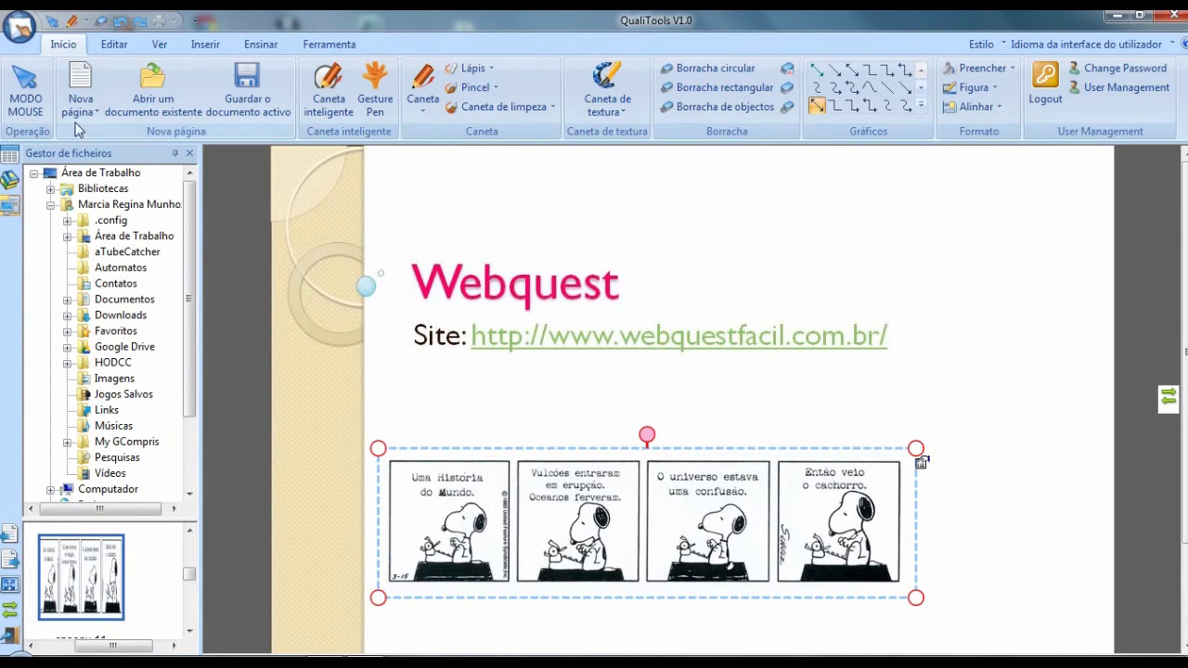
pyautogui.click(80, 88)
pyautogui.click(80, 86)
pyautogui.click(84, 85)
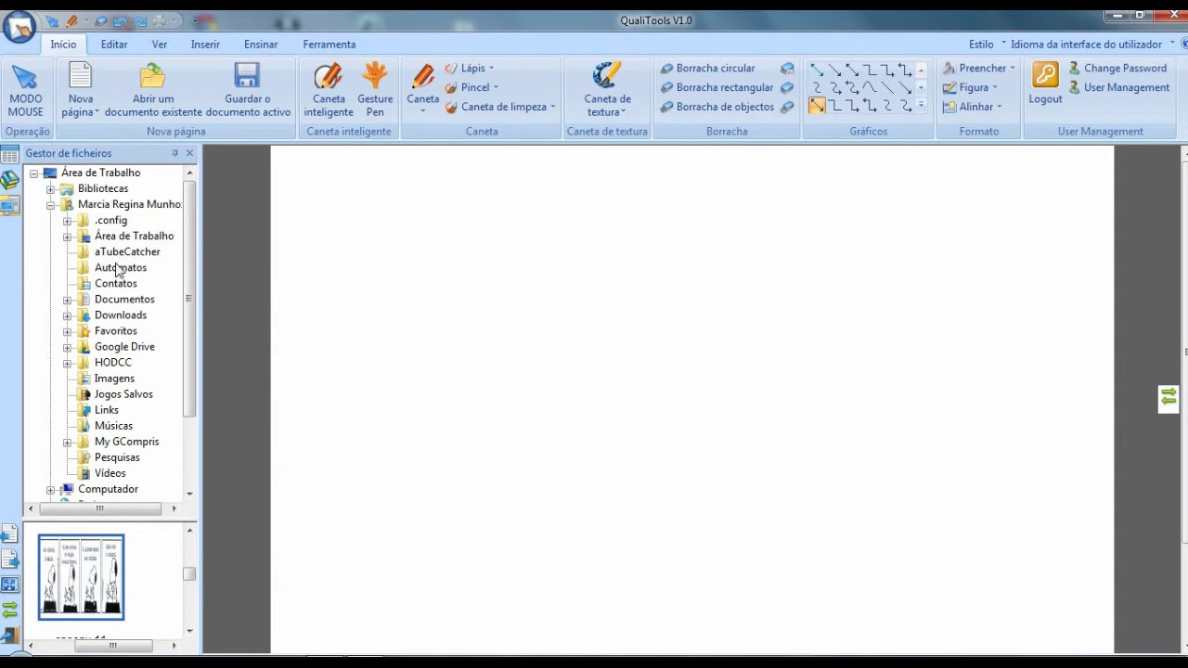
pyautogui.click(189, 154)
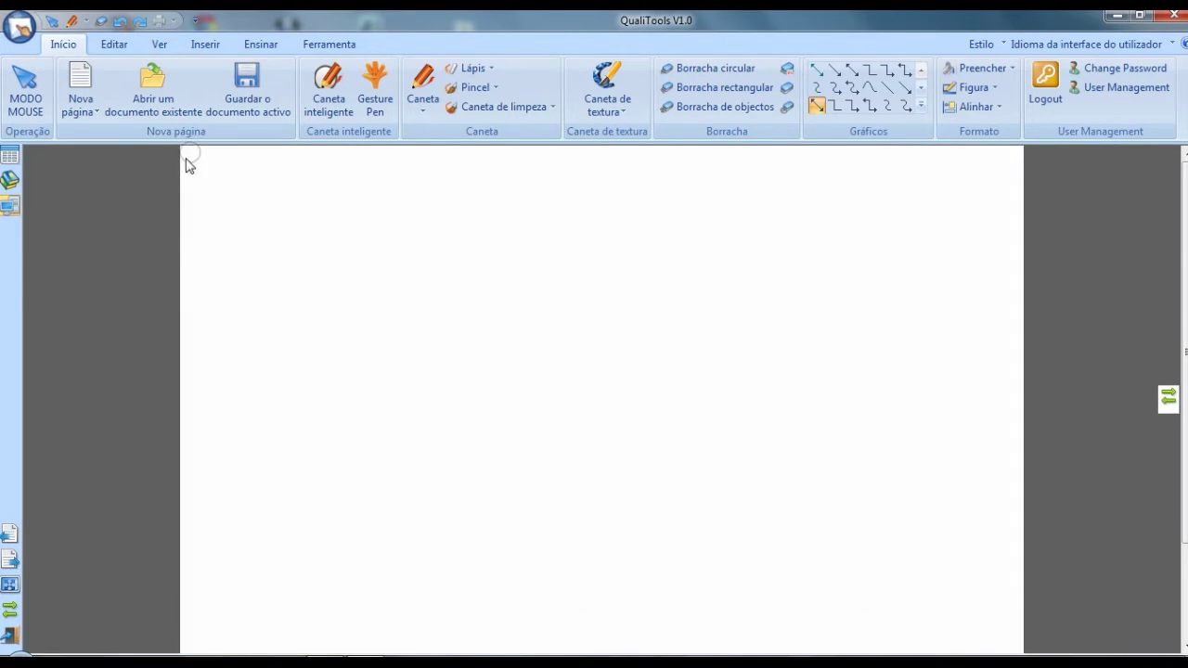
# Place the south_america map from the América do Sul collection on the blank page and close the multimedia library
pyautogui.click(10, 181)
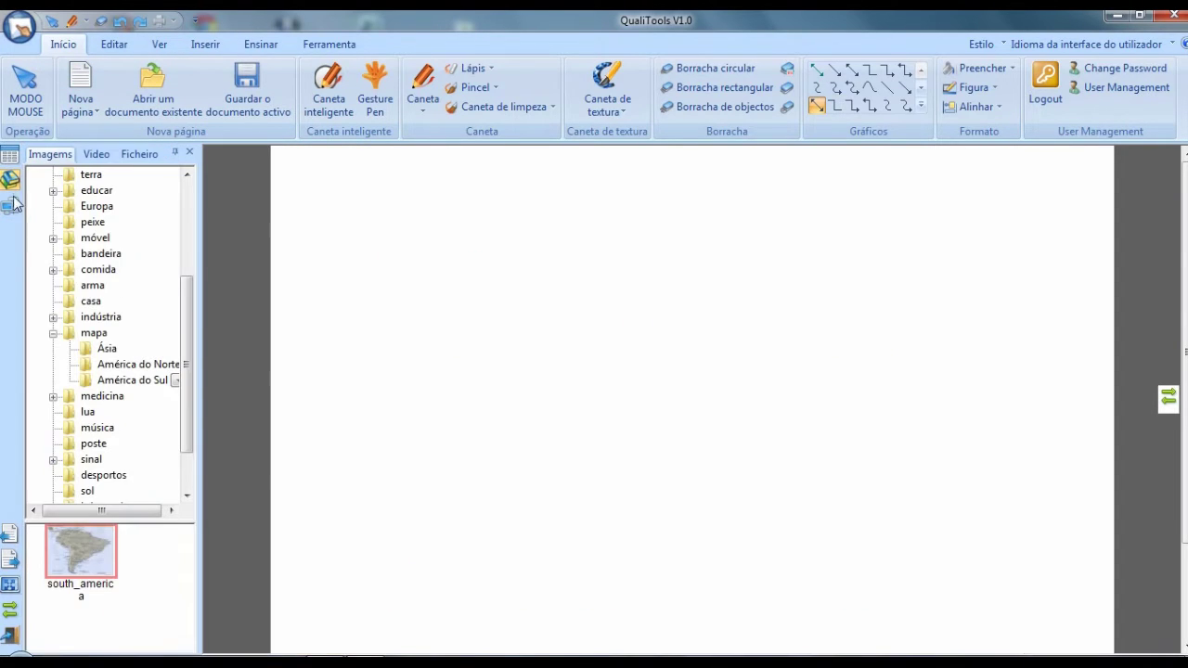
pyautogui.click(141, 384)
pyautogui.moveTo(76, 558); pyautogui.dragTo(527, 401)
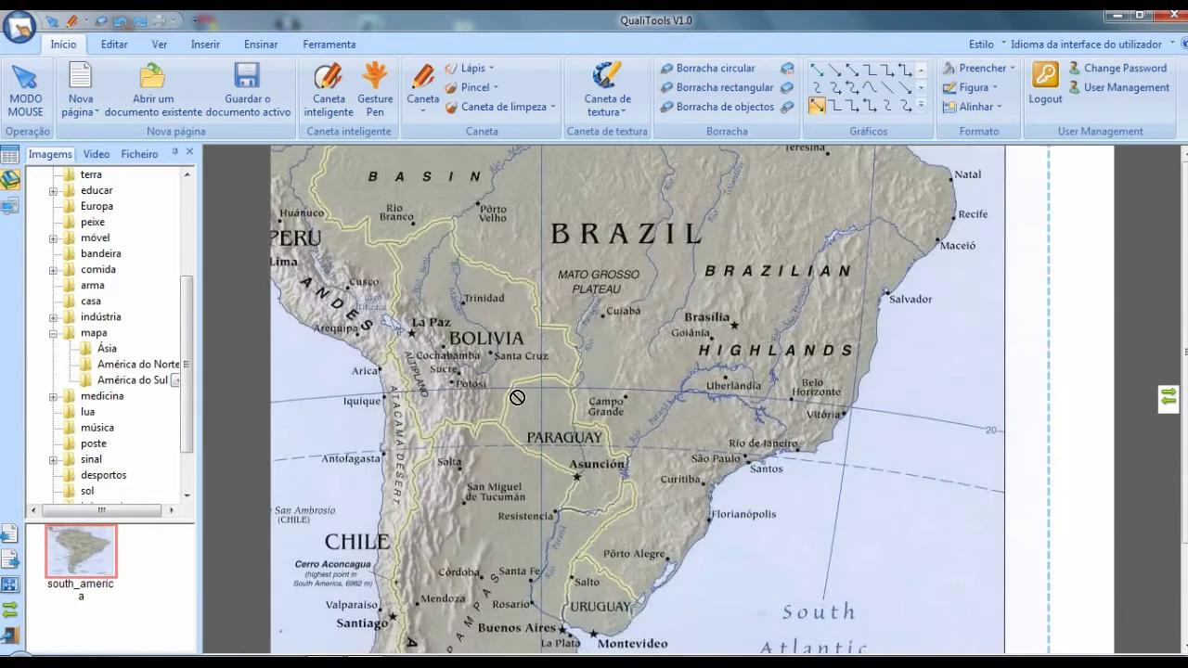
pyautogui.click(190, 152)
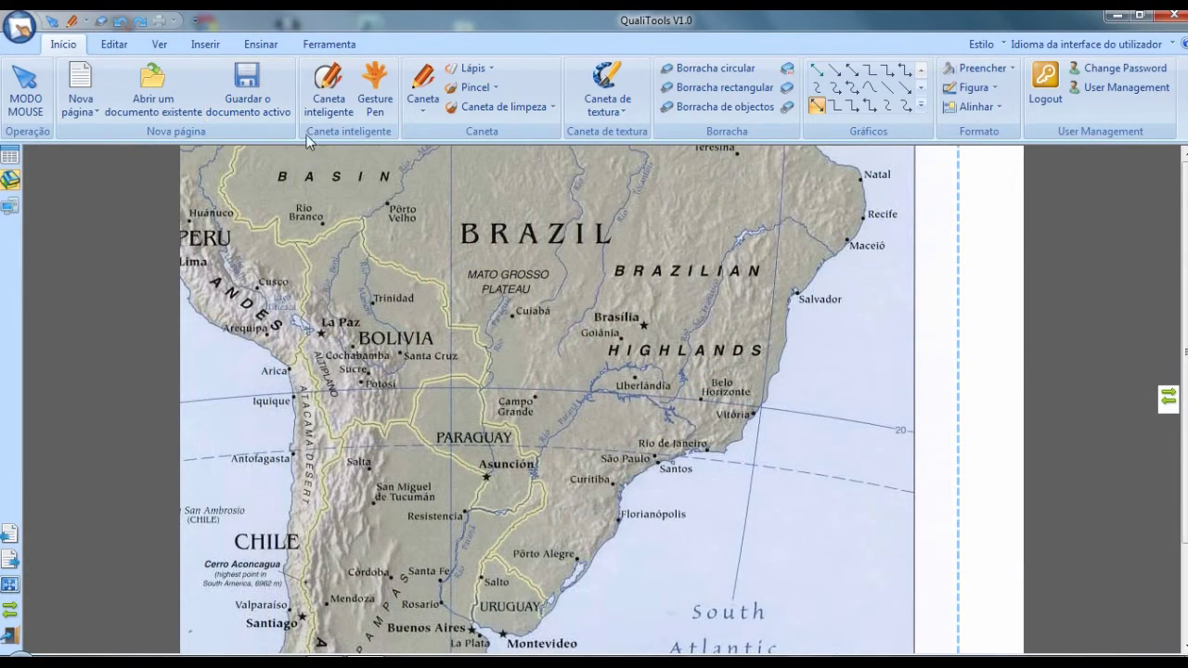
# Spotlight the map with the Destaque tool, narrow the ellipse to a circle, reposition the map beneath it, move the spotlight over Brazil and close it
pyautogui.click(330, 44)
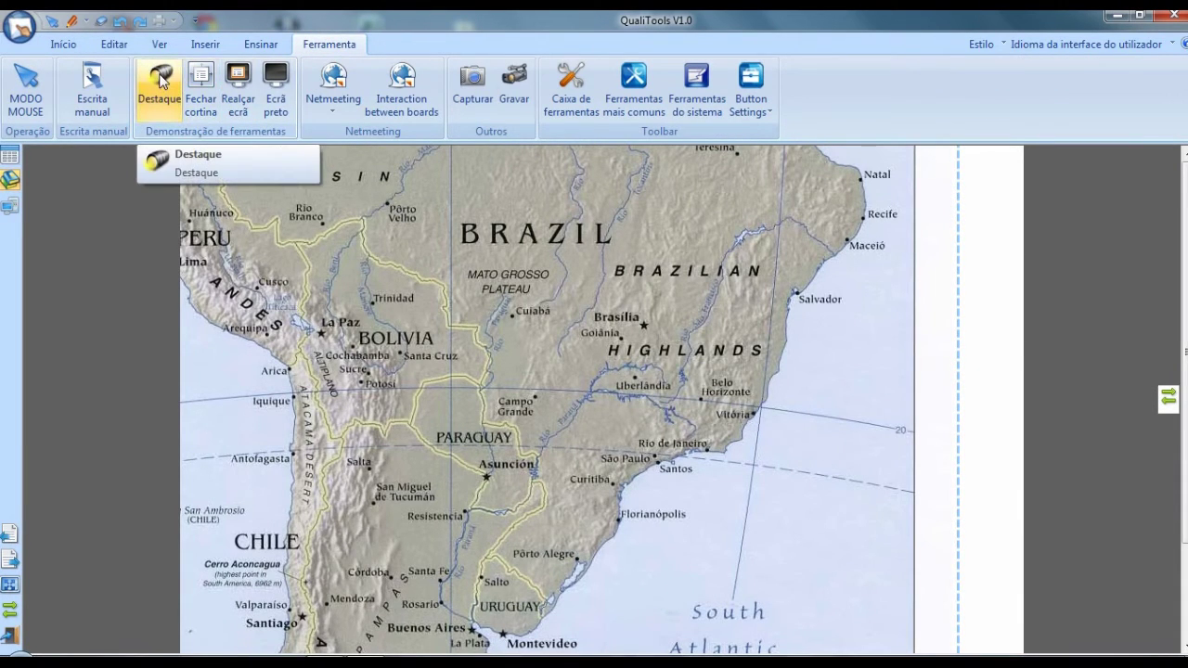
pyautogui.click(159, 88)
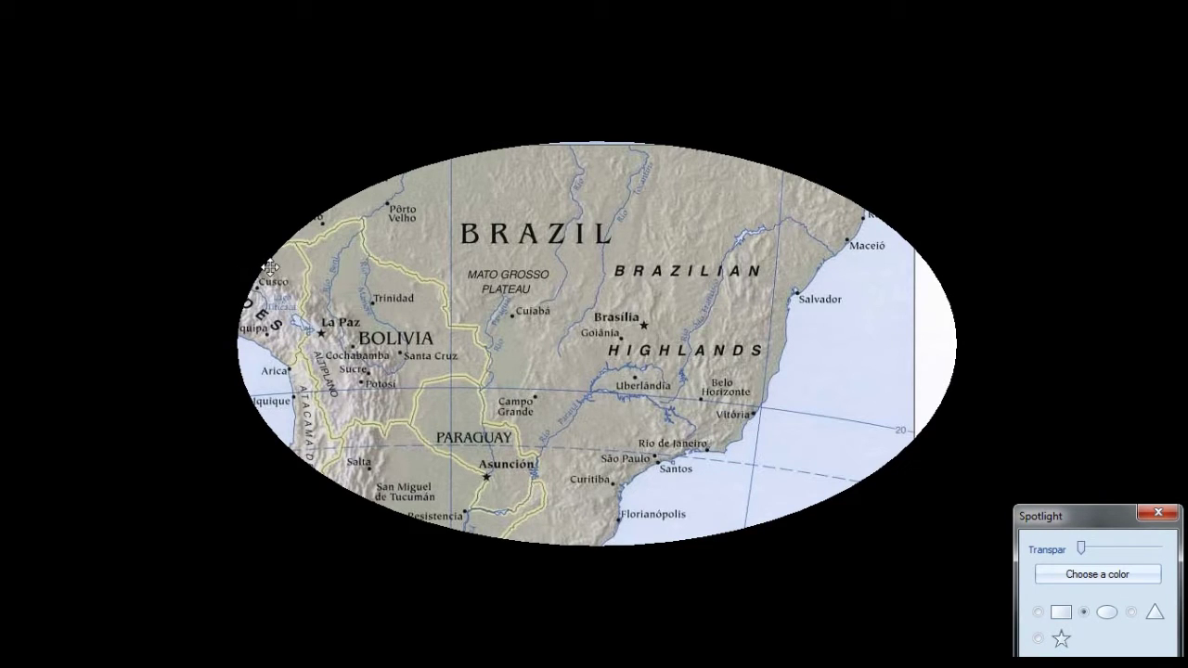
pyautogui.moveTo(229, 345); pyautogui.dragTo(549, 291)
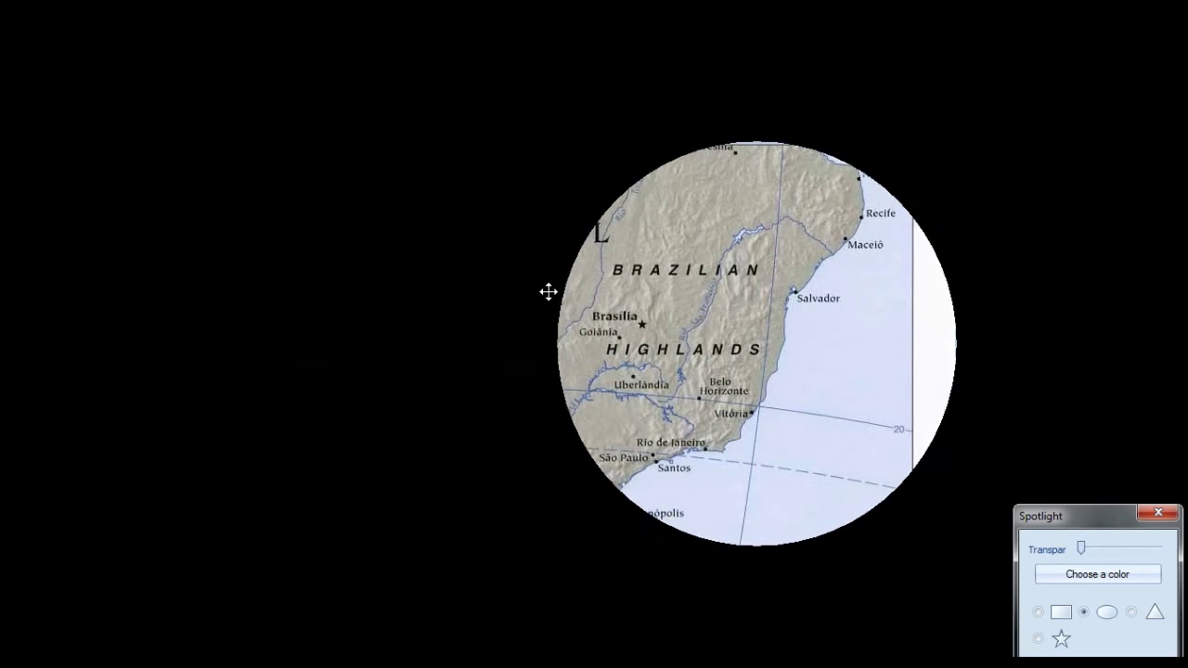
pyautogui.moveTo(732, 418); pyautogui.dragTo(671, 377)
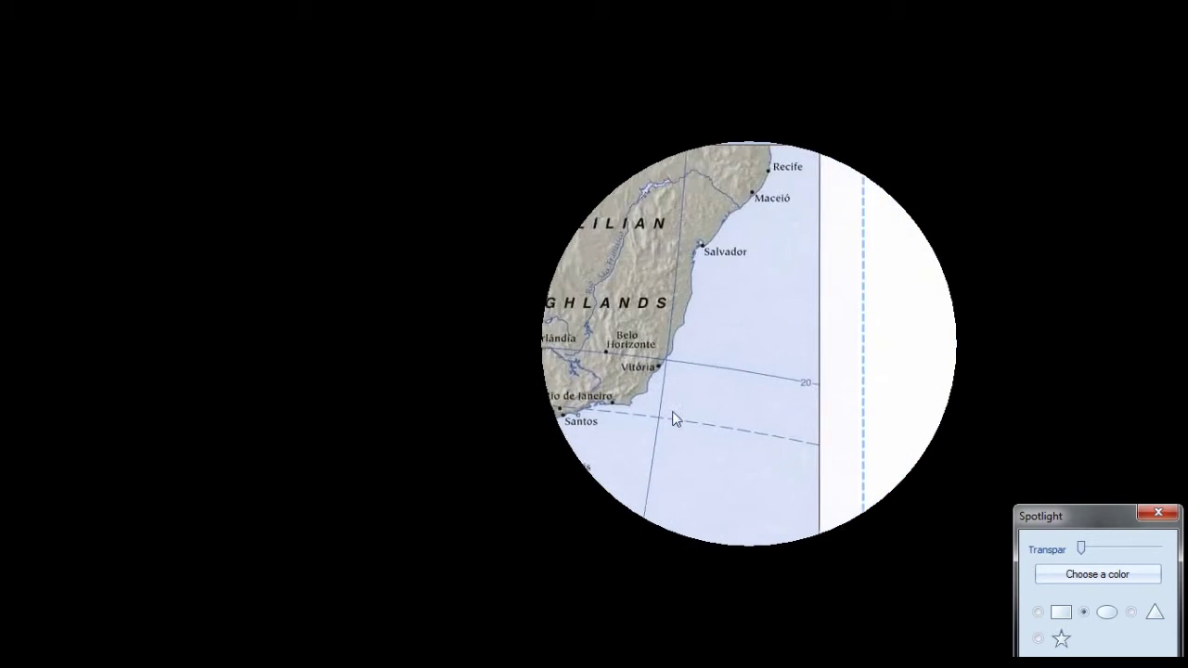
pyautogui.moveTo(672, 418); pyautogui.dragTo(739, 471)
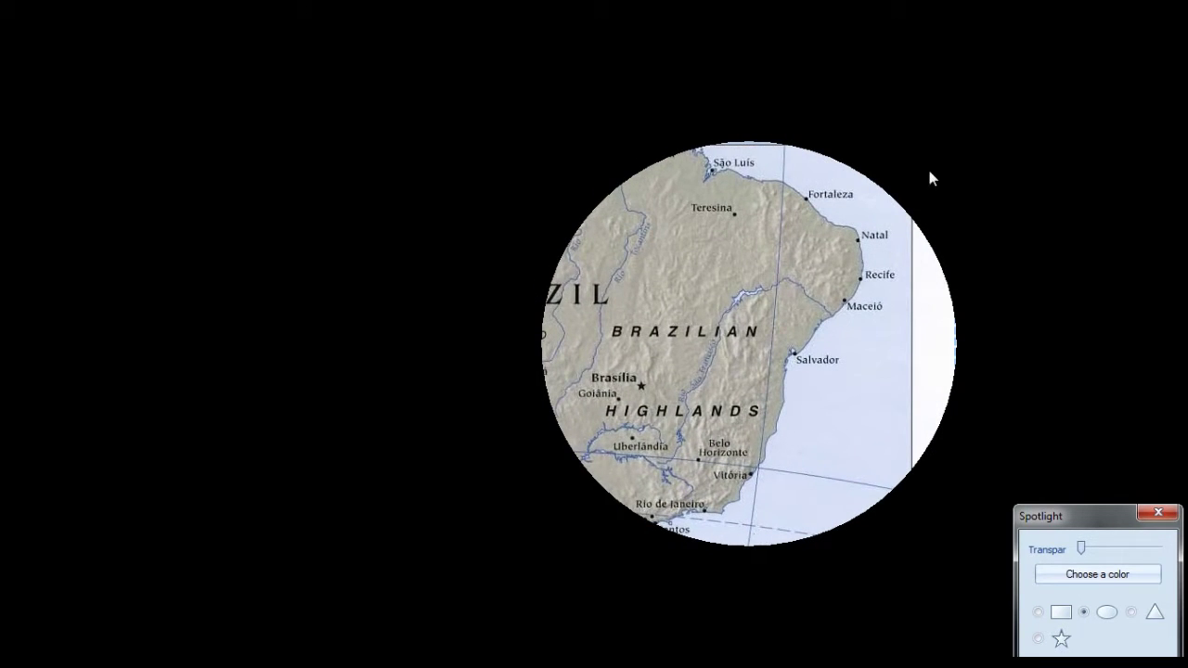
pyautogui.moveTo(644, 162); pyautogui.dragTo(456, 149)
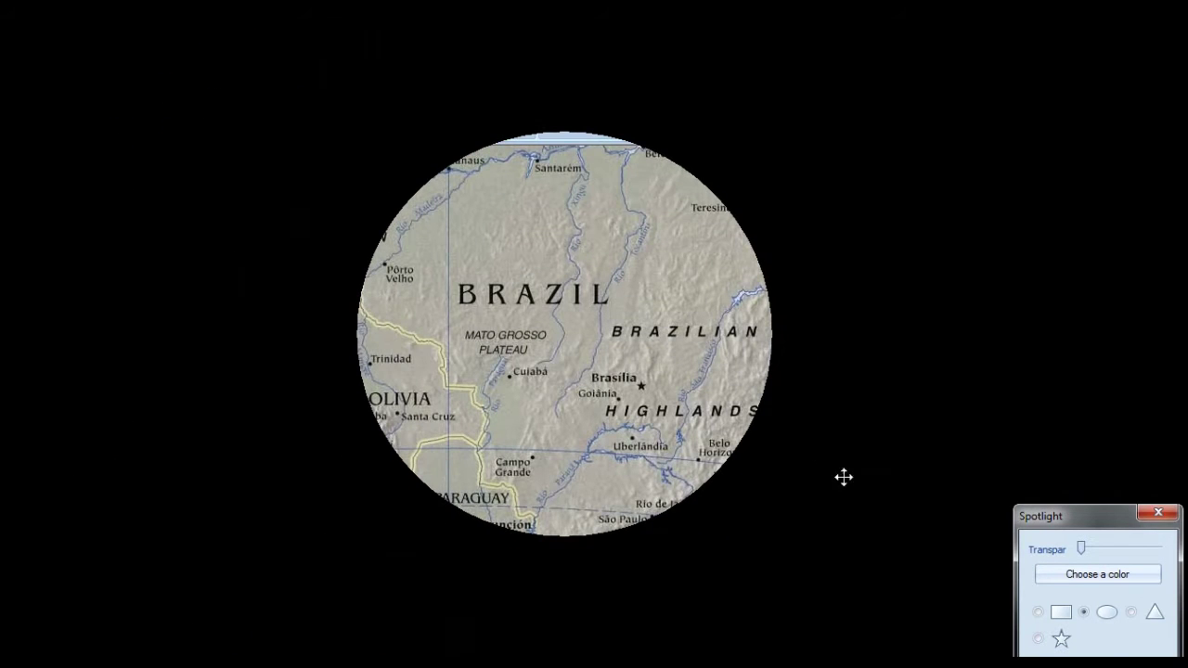
pyautogui.click(1156, 512)
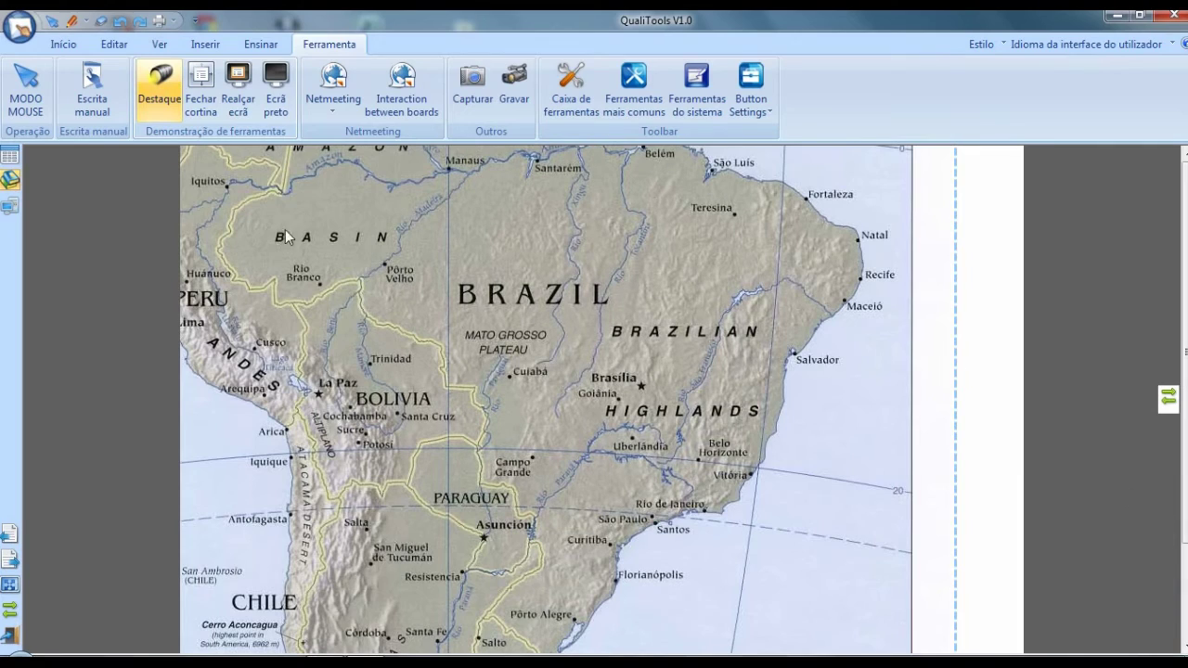
# Cover the map with the Fechar cortina screen curtain, open it from the left to about mid-screen, draw it shut again and close it
pyautogui.click(200, 85)
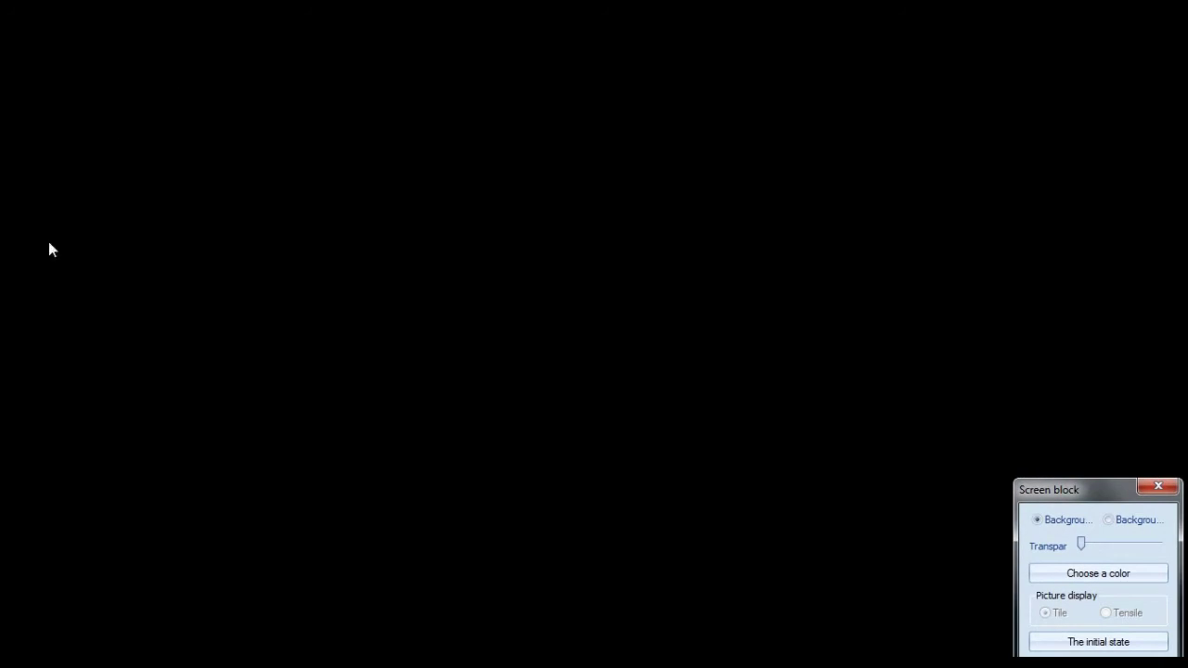
pyautogui.moveTo(10, 290); pyautogui.dragTo(579, 348)
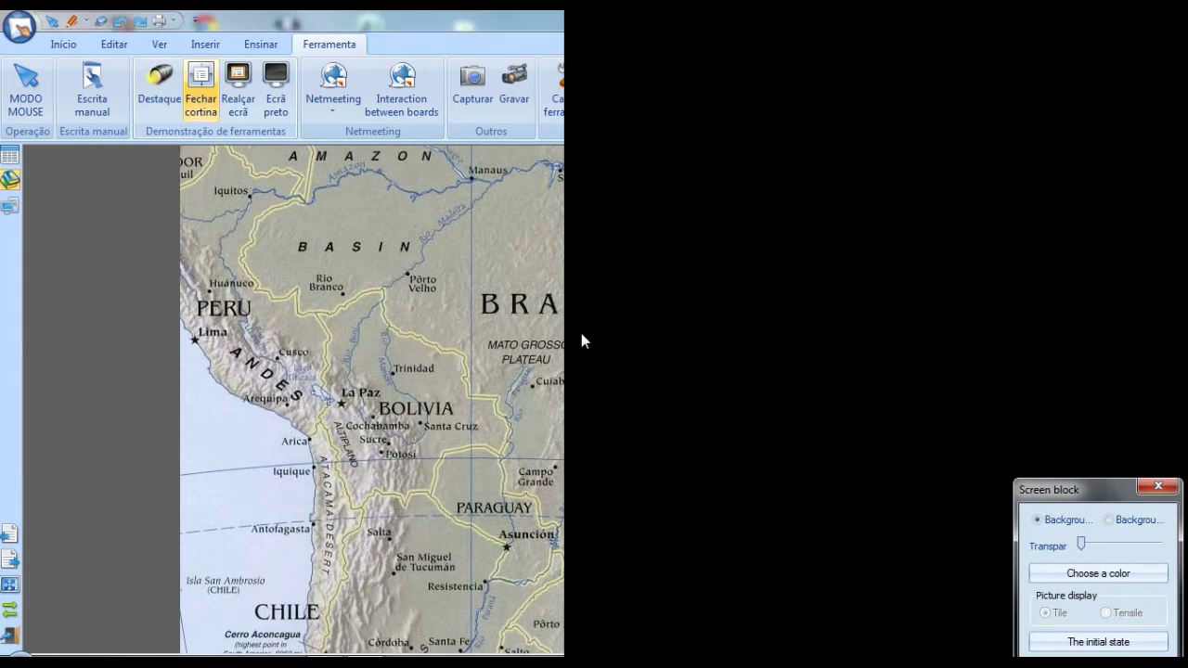
pyautogui.moveTo(578, 332); pyautogui.dragTo(2, 223)
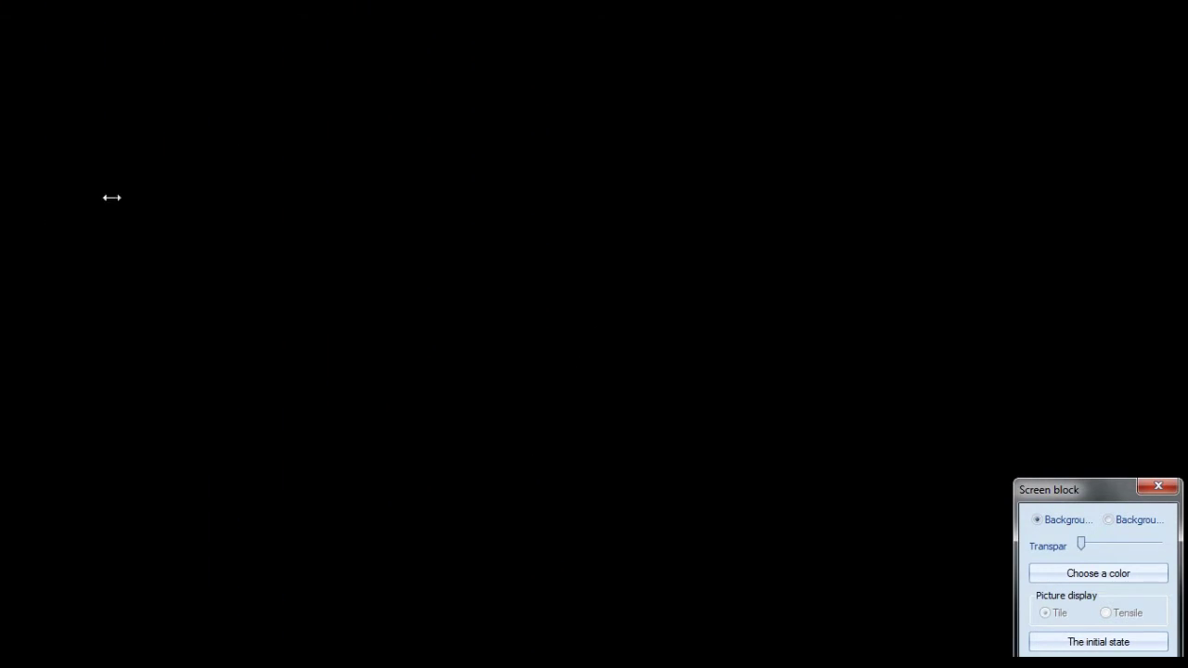
pyautogui.click(1158, 487)
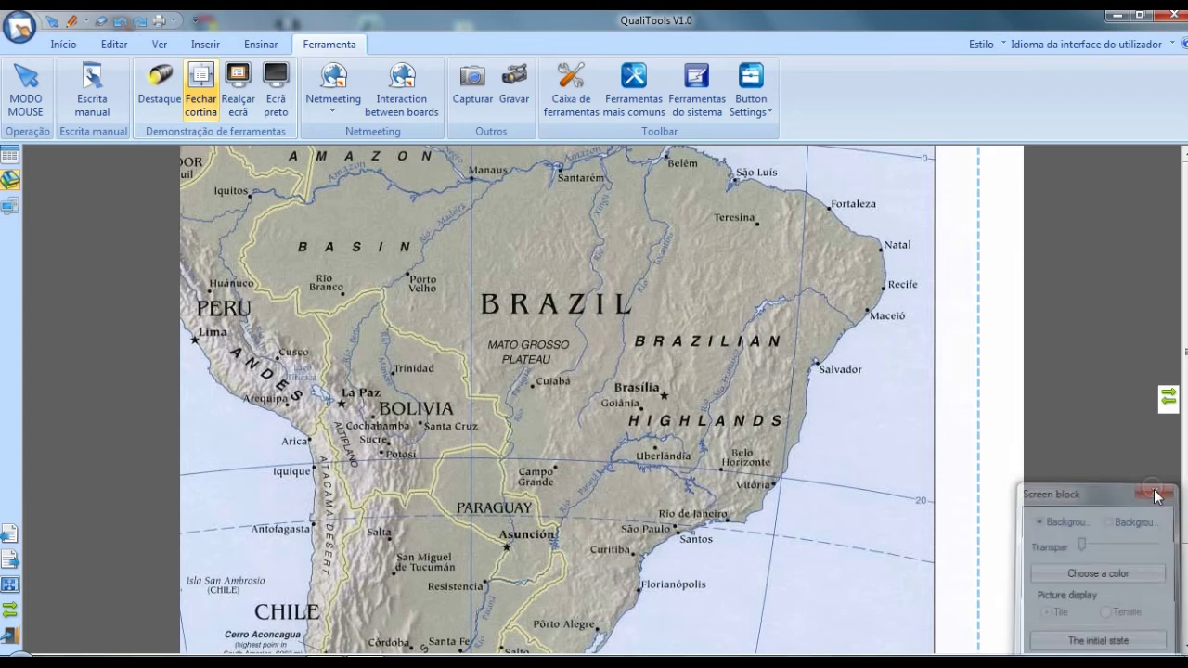
# Reveal a freehand oval area around the BRAZIL label with the Realçar ecrã tool, and exit the tool
pyautogui.click(237, 90)
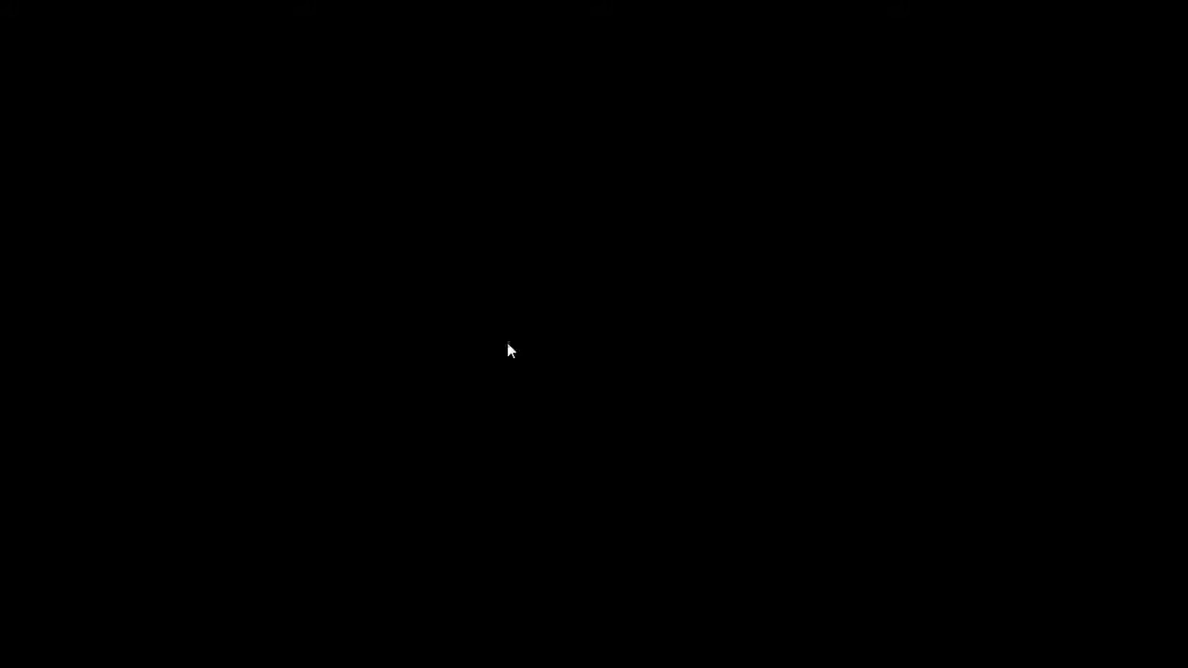
pyautogui.moveTo(676, 253)
pyautogui.mouseDown()
pyautogui.moveTo(443, 270)
pyautogui.moveTo(727, 358)
pyautogui.moveTo(681, 217)
pyautogui.moveTo(667, 226)
pyautogui.mouseUp()
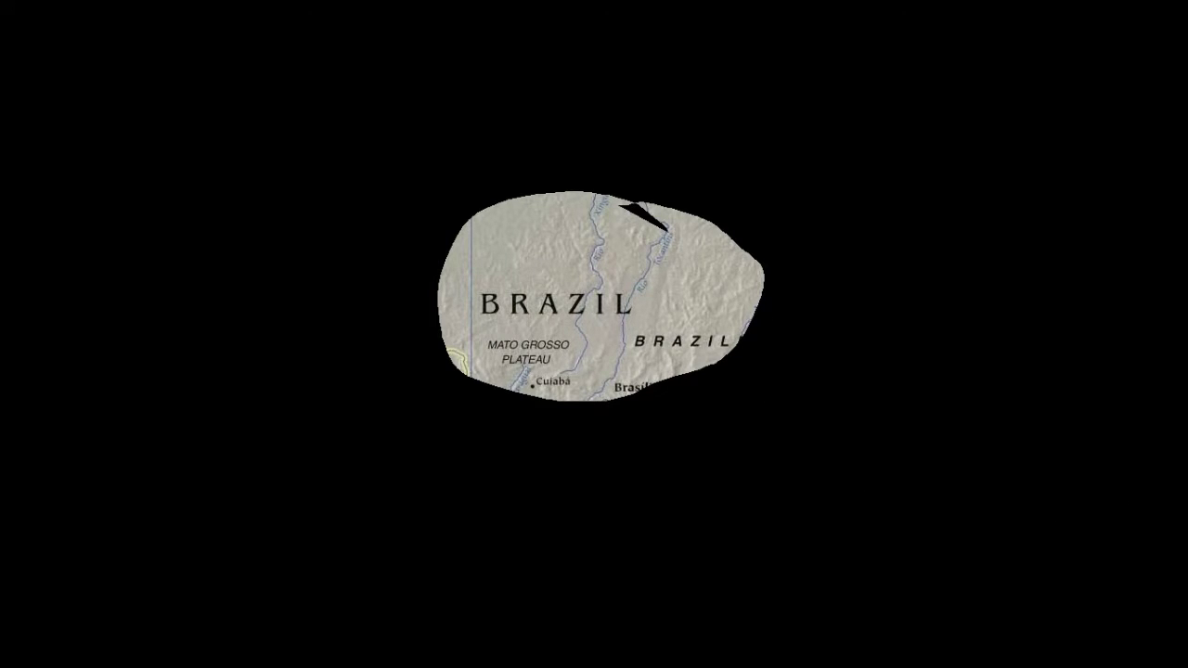
pyautogui.press('Escape')
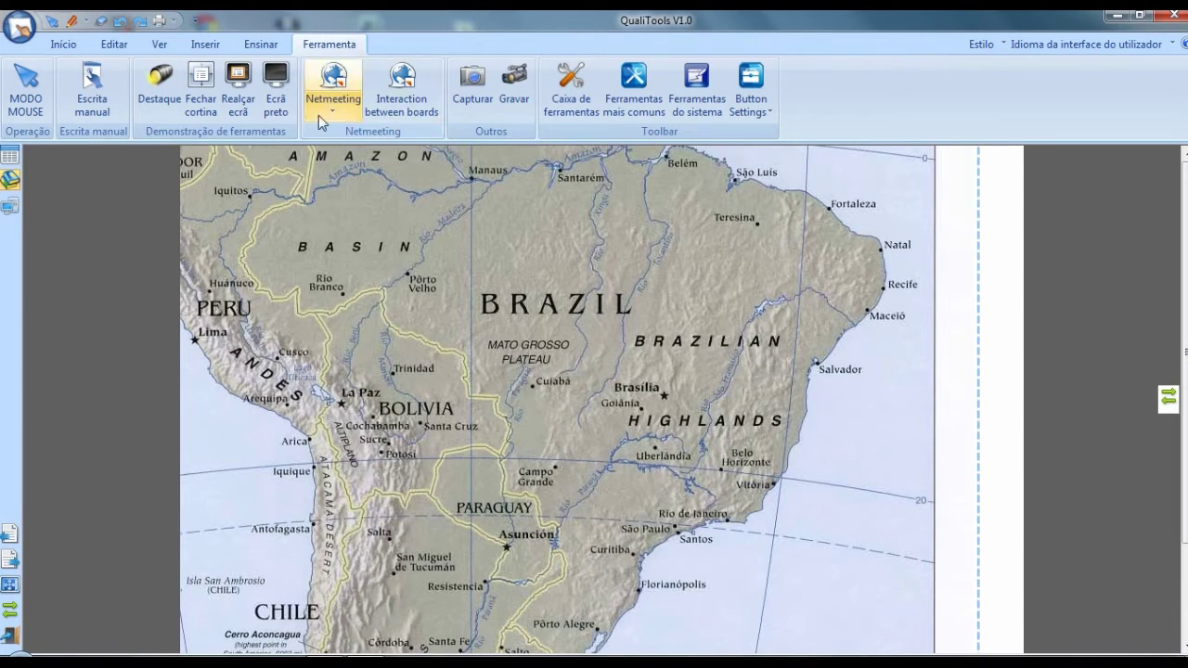
# Black out the screen with Ecrã preto, showing a countdown set to 1, and close it
pyautogui.click(280, 90)
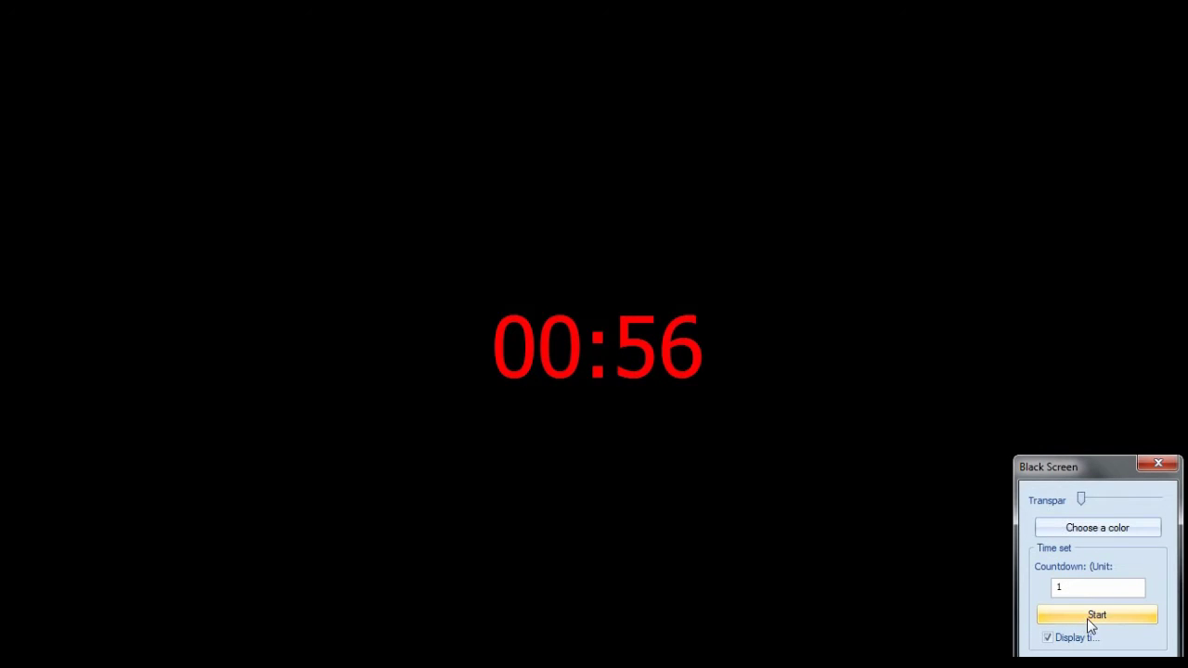
pyautogui.click(1158, 467)
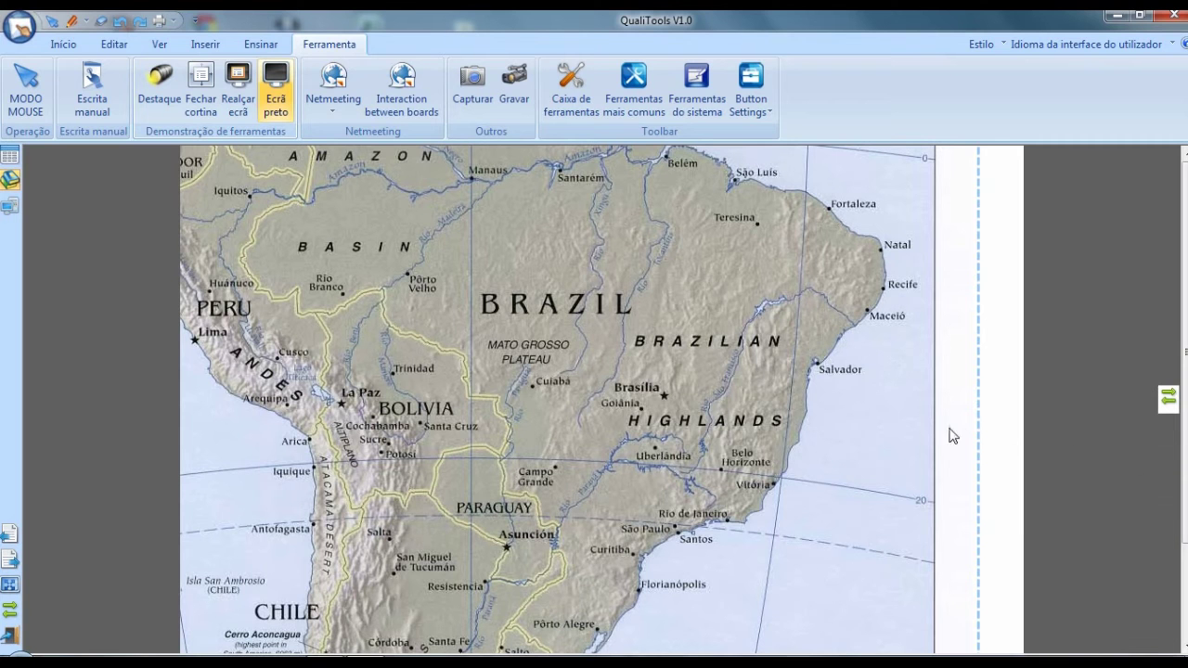
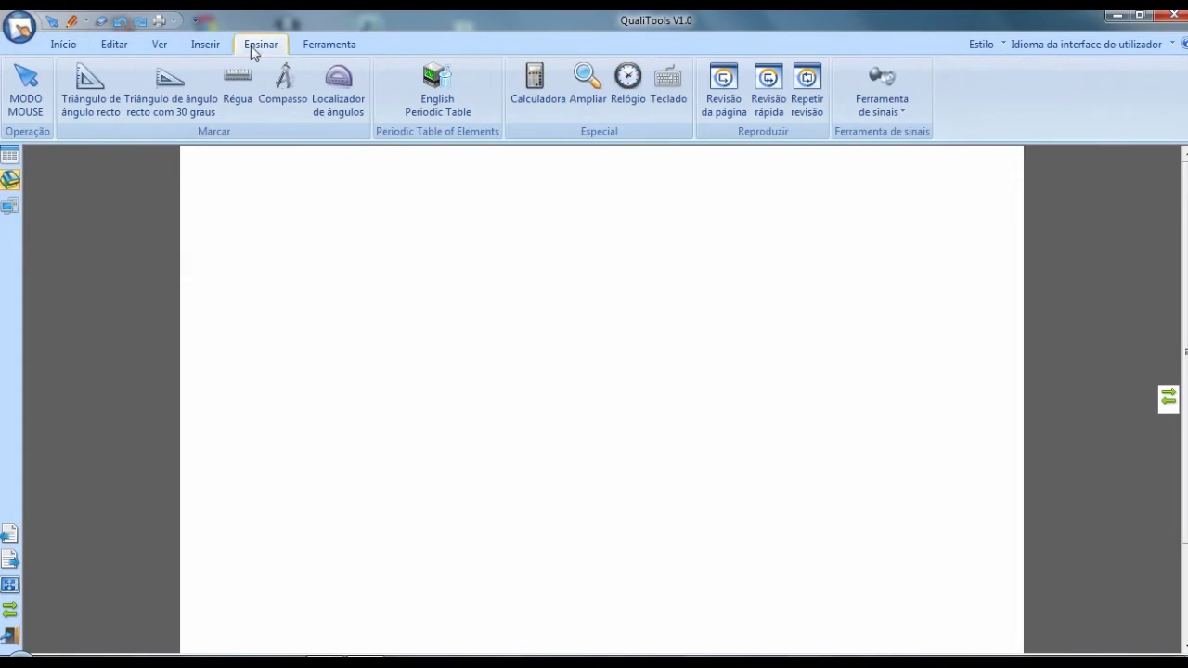
# Add the right-angle triangle to the blank page, enlarge it until its base scale reaches about 11, and position it mid-page
pyautogui.click(86, 99)
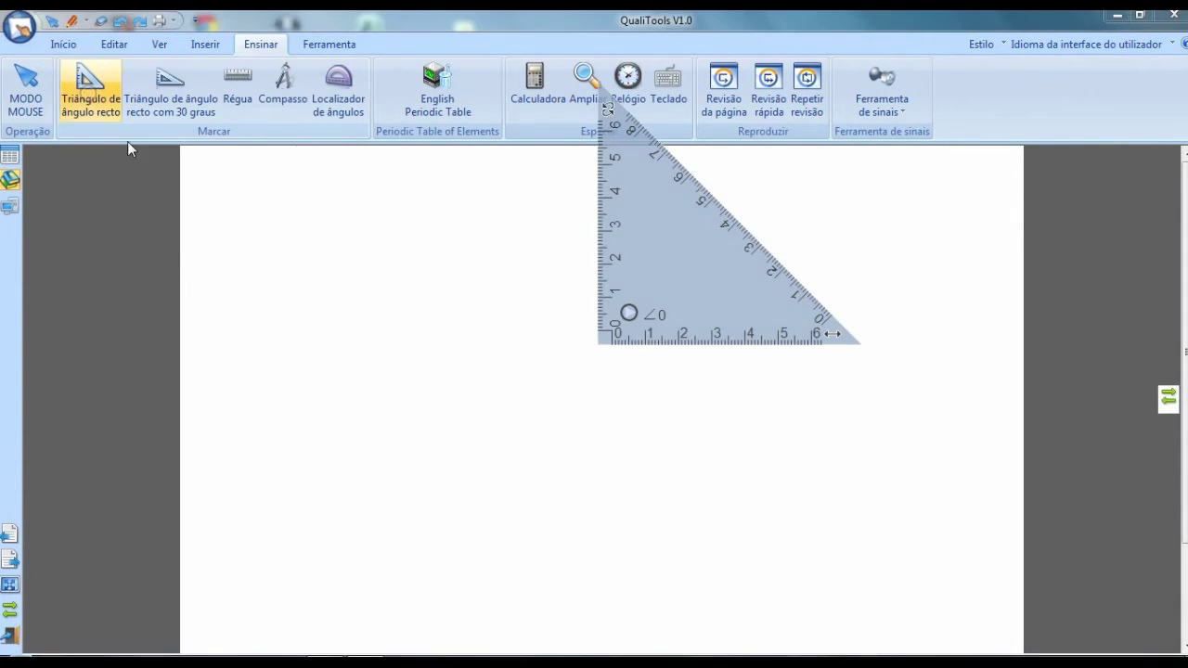
pyautogui.moveTo(633, 274); pyautogui.dragTo(353, 361)
pyautogui.moveTo(562, 424); pyautogui.dragTo(558, 424)
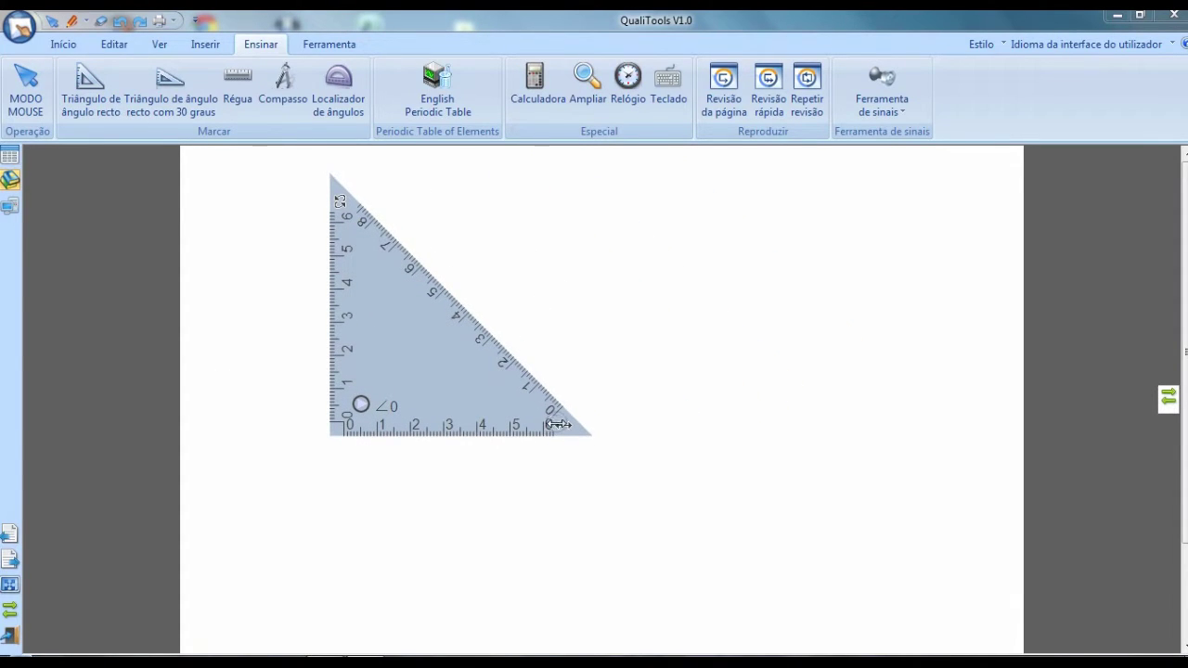
pyautogui.moveTo(566, 427); pyautogui.dragTo(738, 425)
pyautogui.moveTo(508, 283); pyautogui.dragTo(482, 419)
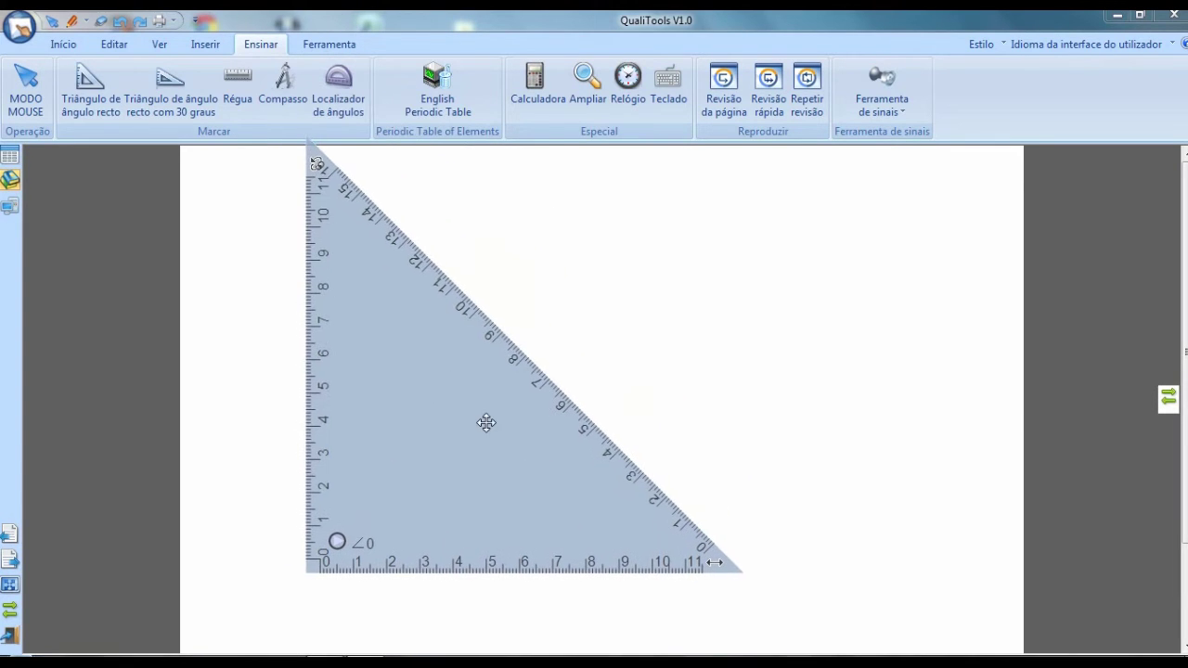
pyautogui.moveTo(379, 287); pyautogui.dragTo(454, 325)
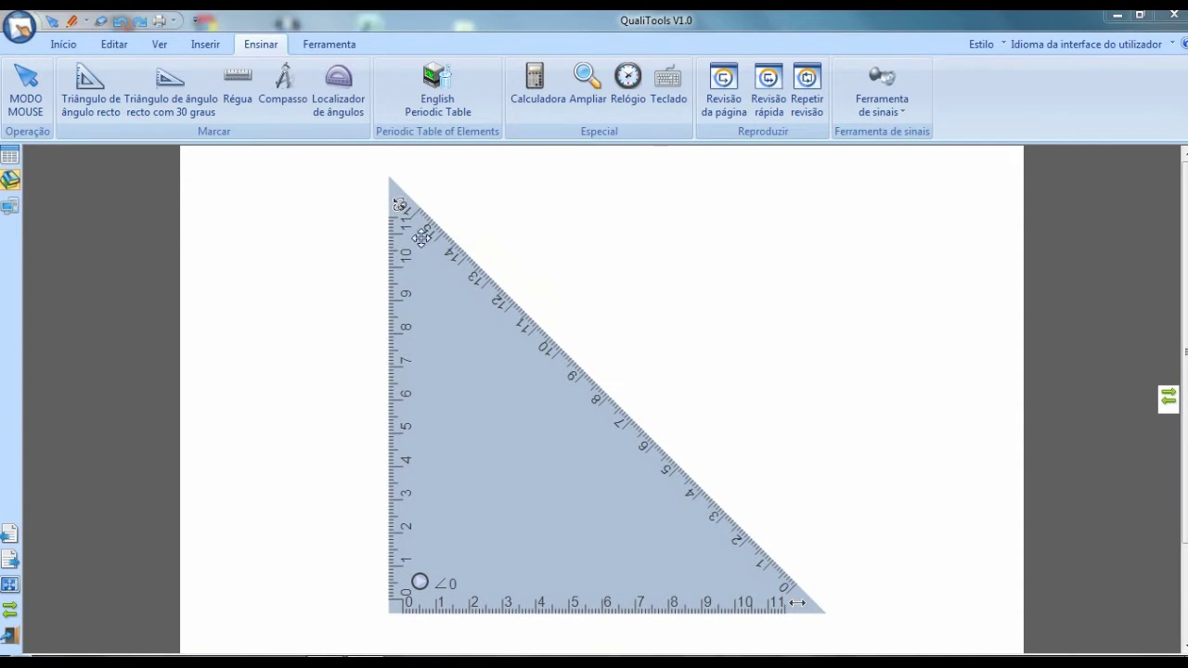
# Draw a red line along almost the whole vertical edge of the triangle, and move the triangle aside to uncover it
pyautogui.moveTo(394, 203); pyautogui.dragTo(392, 270)
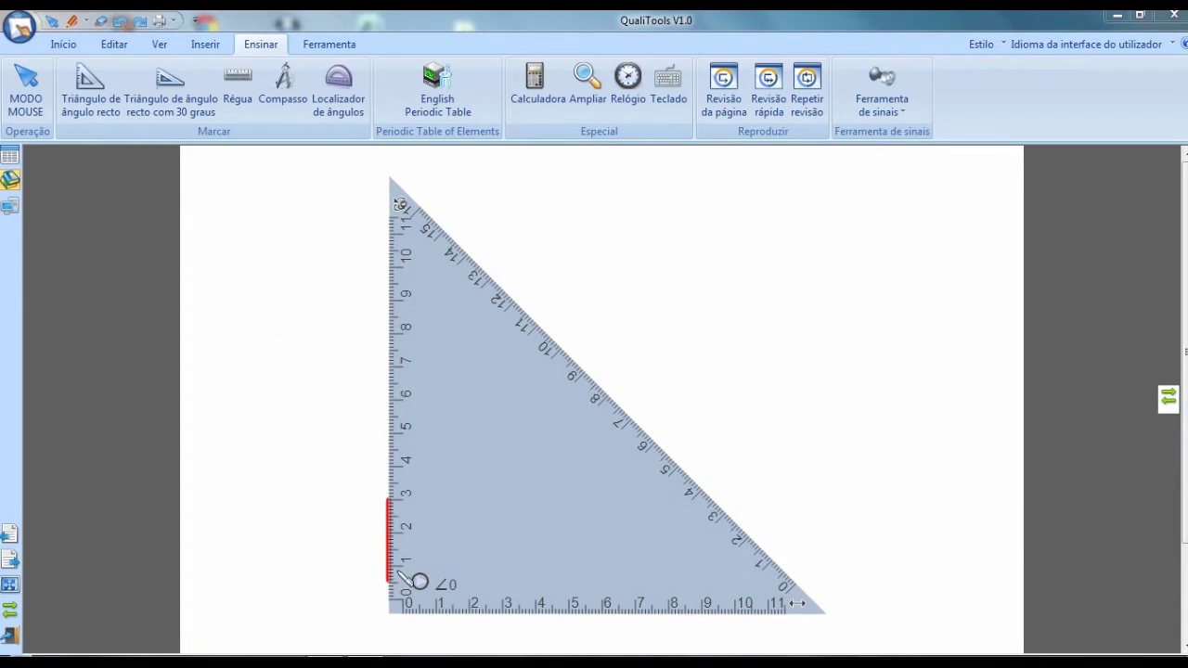
pyautogui.moveTo(397, 498); pyautogui.dragTo(402, 200)
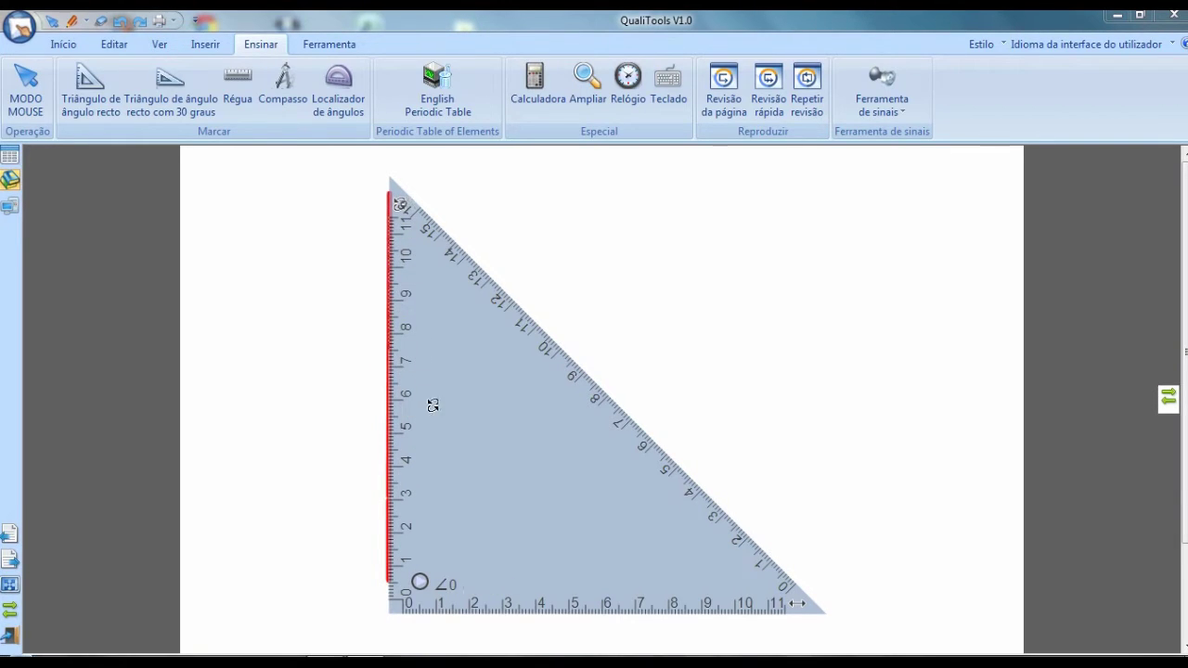
pyautogui.moveTo(438, 415); pyautogui.dragTo(560, 423)
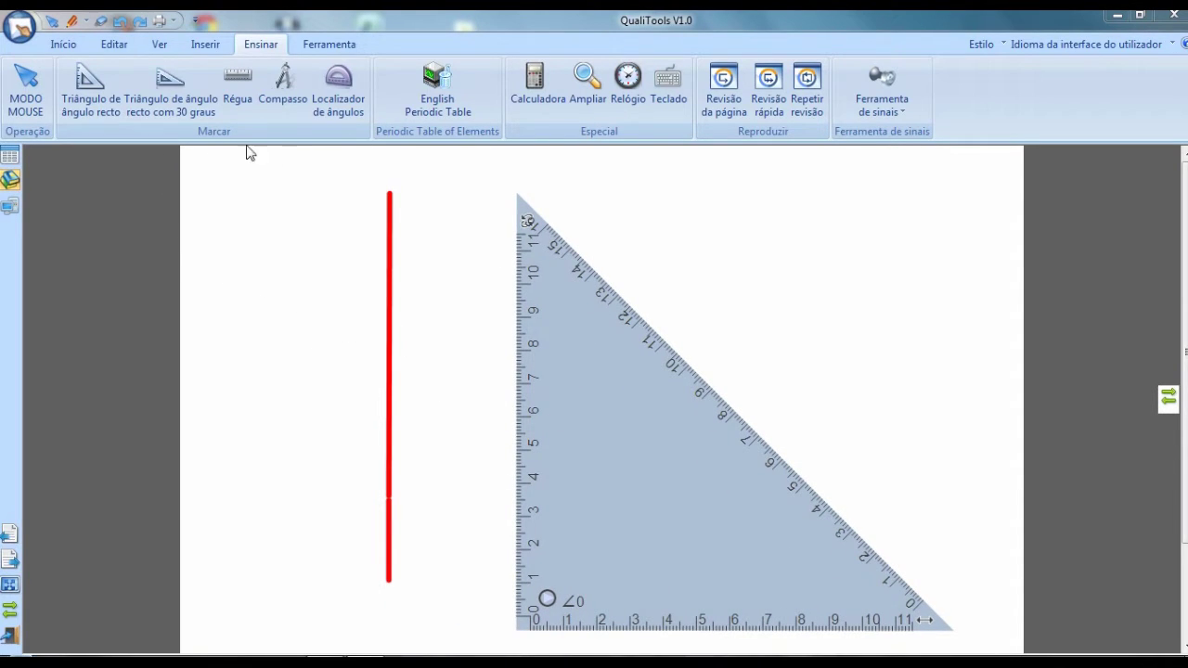
# Erase the red line from the page and quit the right-angle triangle
pyautogui.click(74, 46)
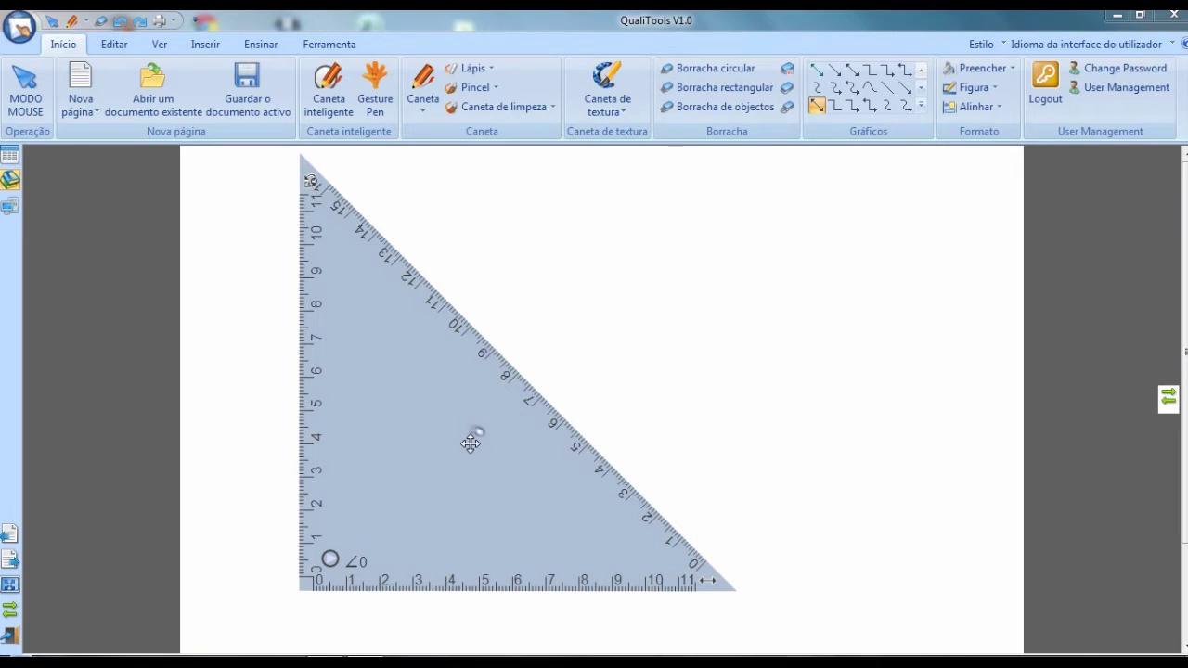
pyautogui.rightClick(472, 444)
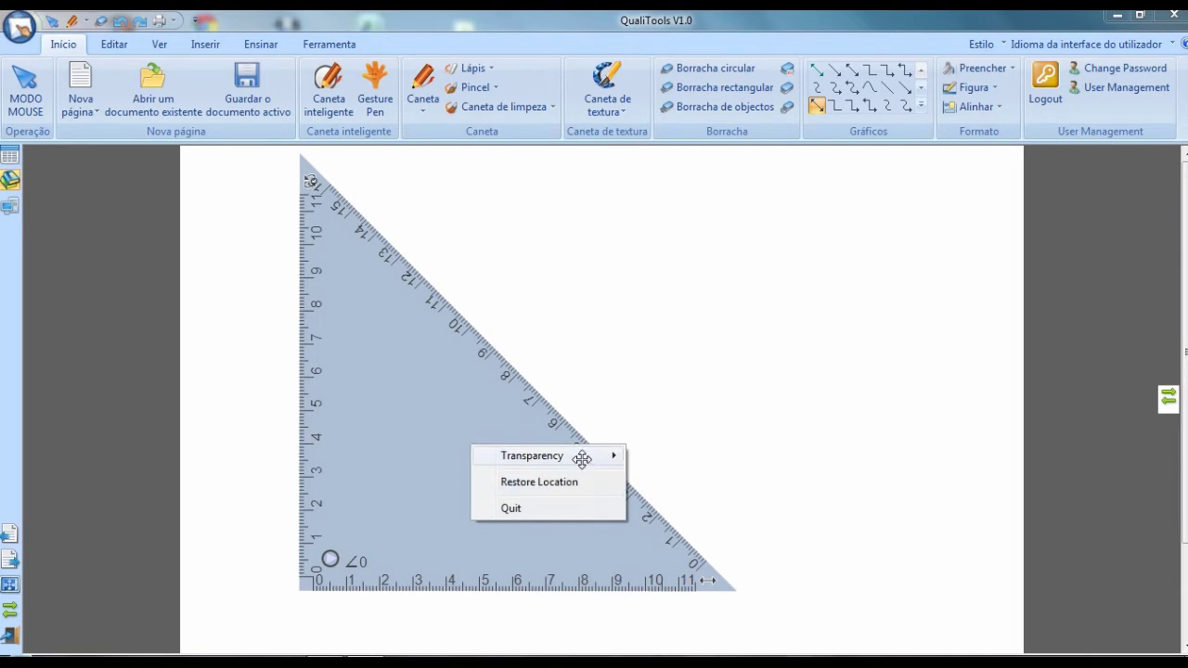
pyautogui.click(540, 509)
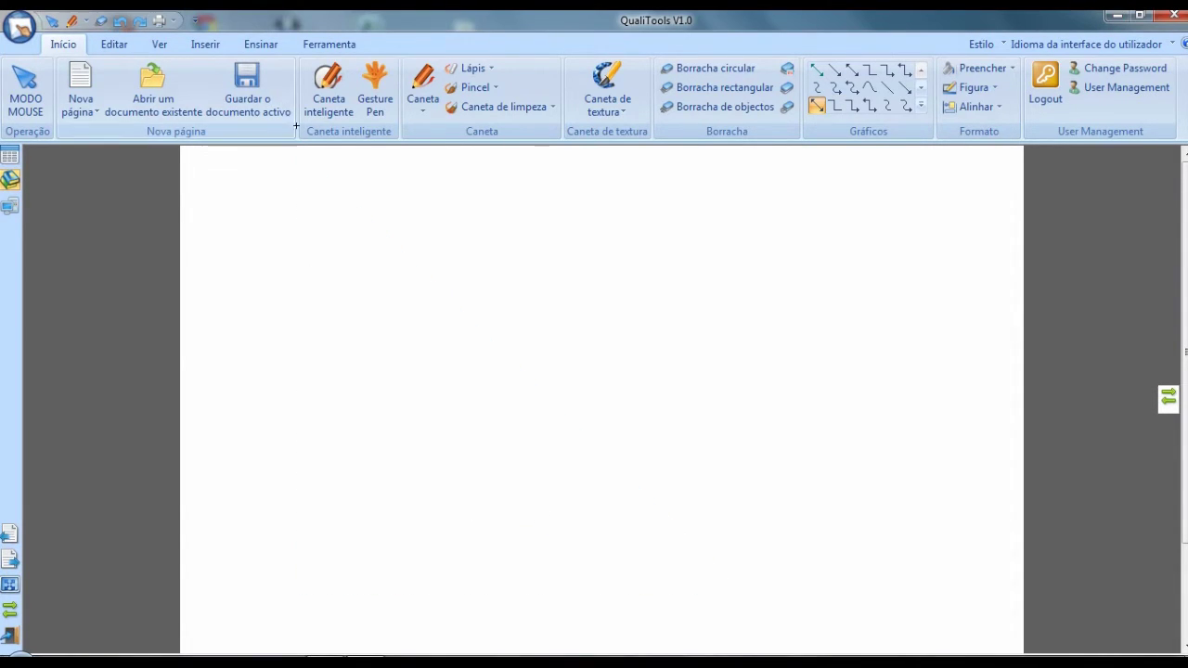
# Add the 30-degree right triangle and place it in the upper-left area of the page
pyautogui.click(327, 46)
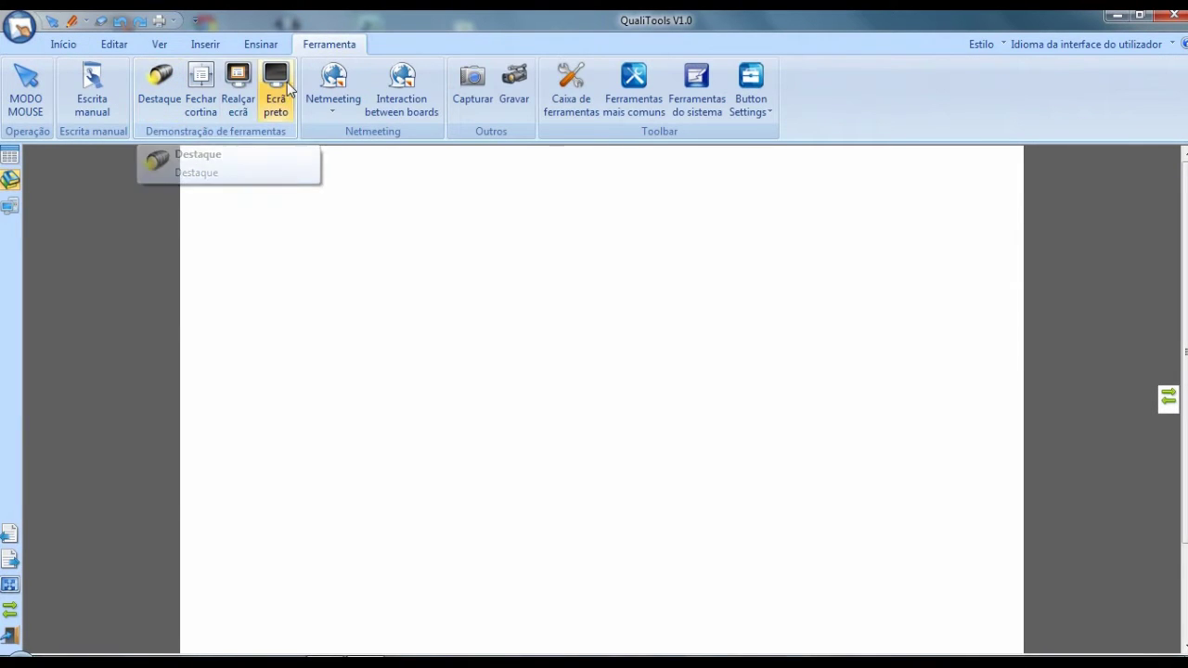
pyautogui.click(272, 47)
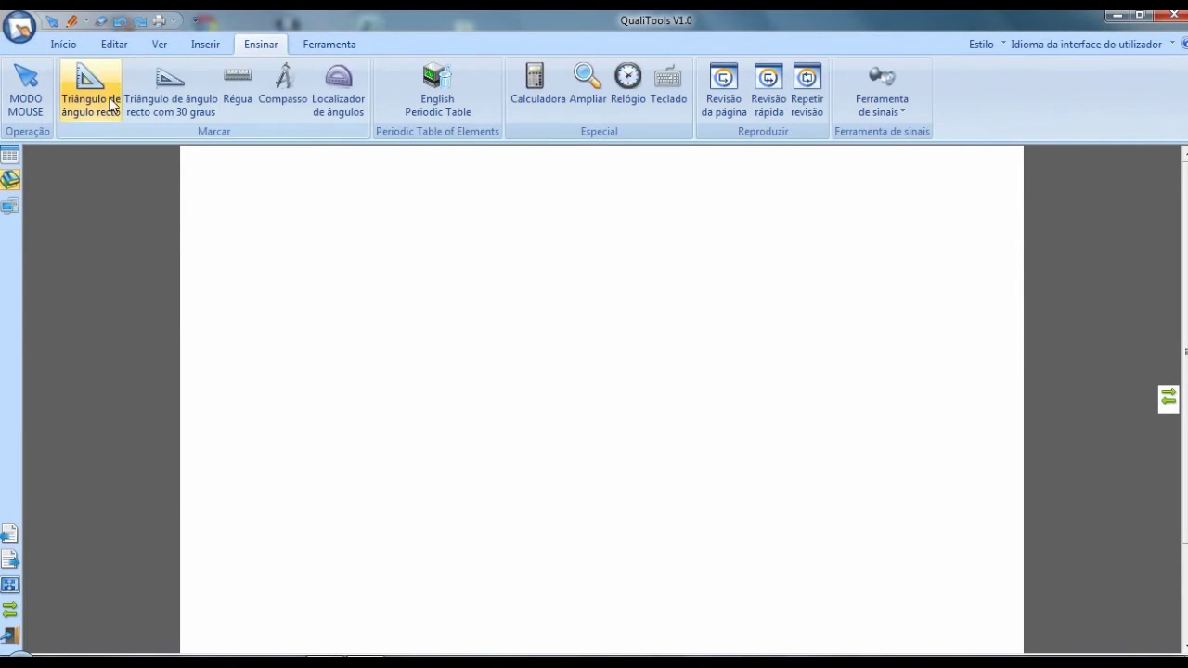
pyautogui.click(146, 91)
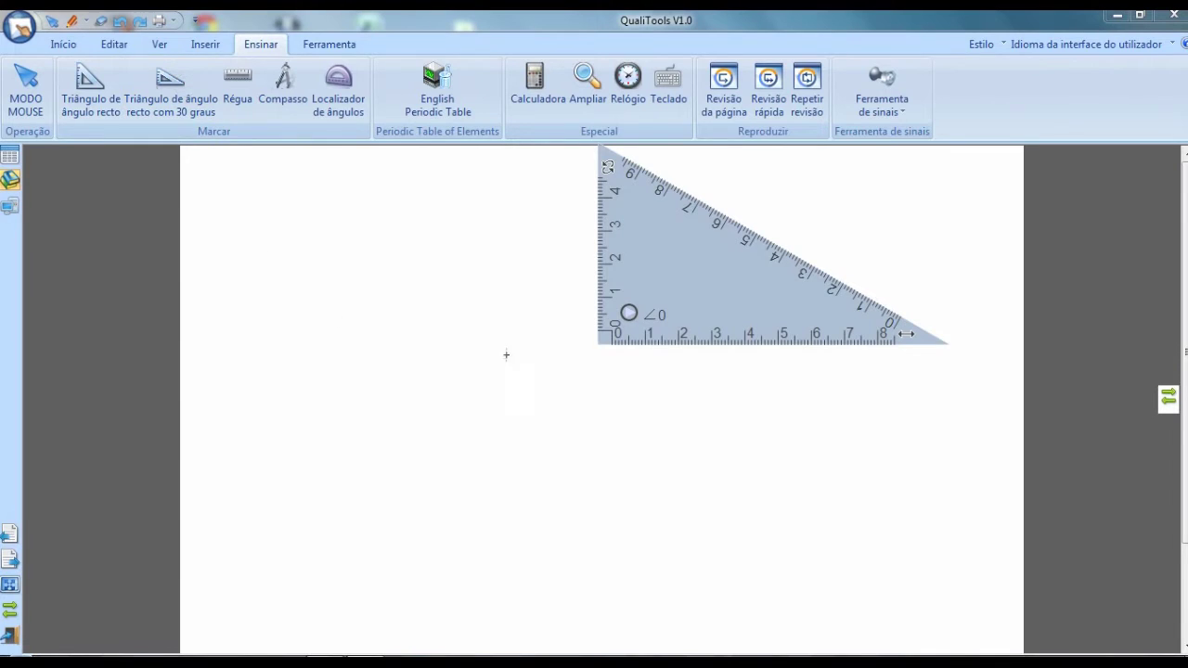
pyautogui.moveTo(700, 264); pyautogui.dragTo(316, 294)
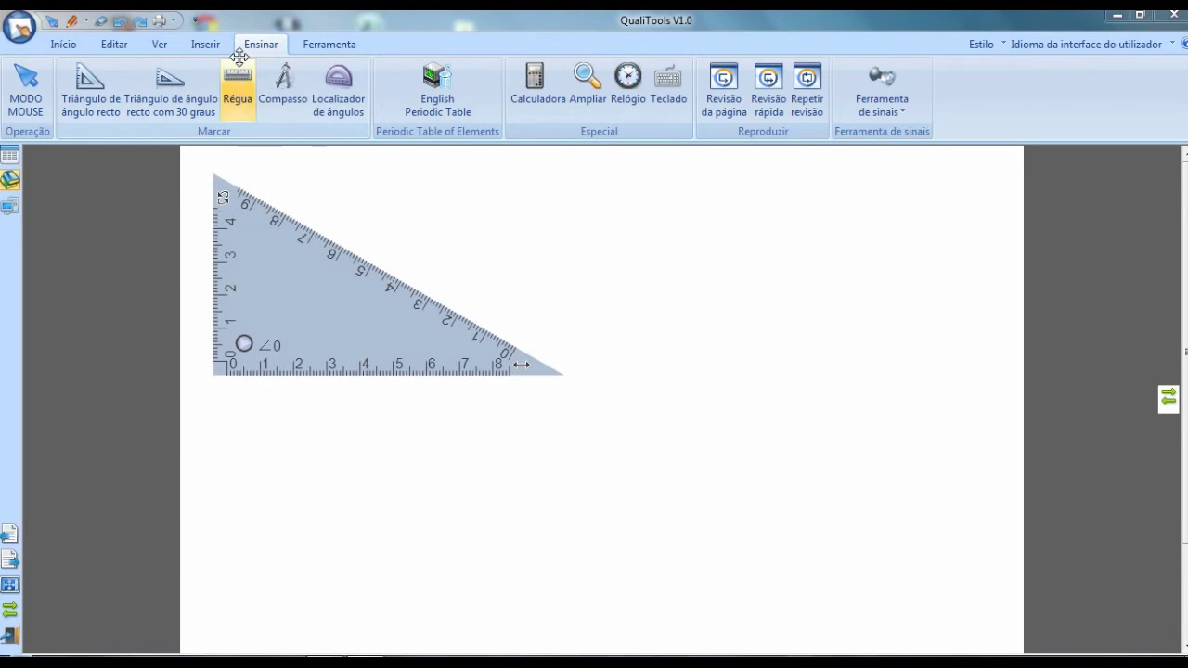
# Add a ruler, a protractor placed below the triangle, and a compass to the page
pyautogui.click(224, 86)
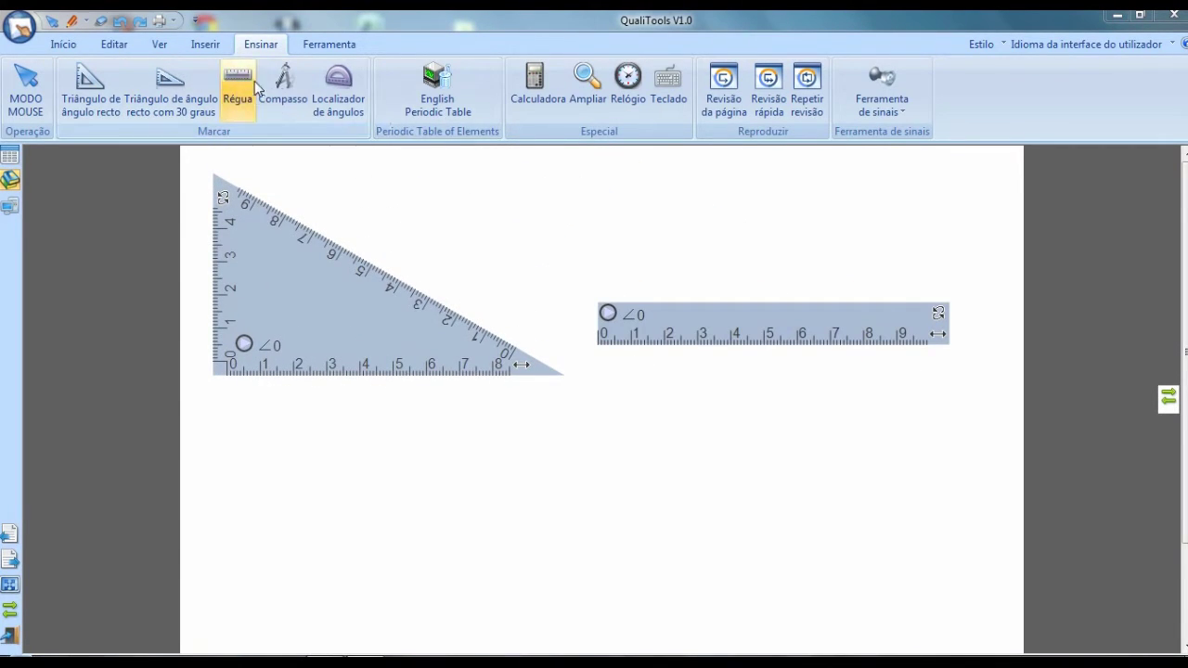
pyautogui.click(340, 83)
pyautogui.moveTo(517, 281); pyautogui.dragTo(307, 541)
pyautogui.click(271, 96)
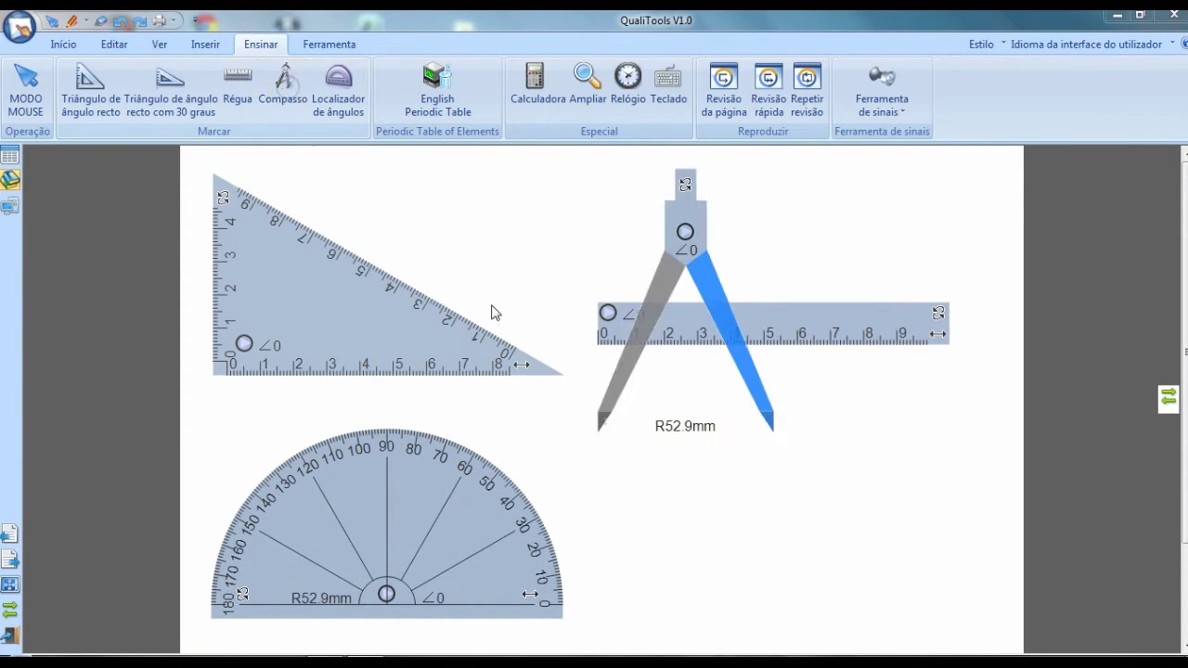
# Set the compass to fan-shaped drawing and rotate it to an angle of 329
pyautogui.rightClick(679, 222)
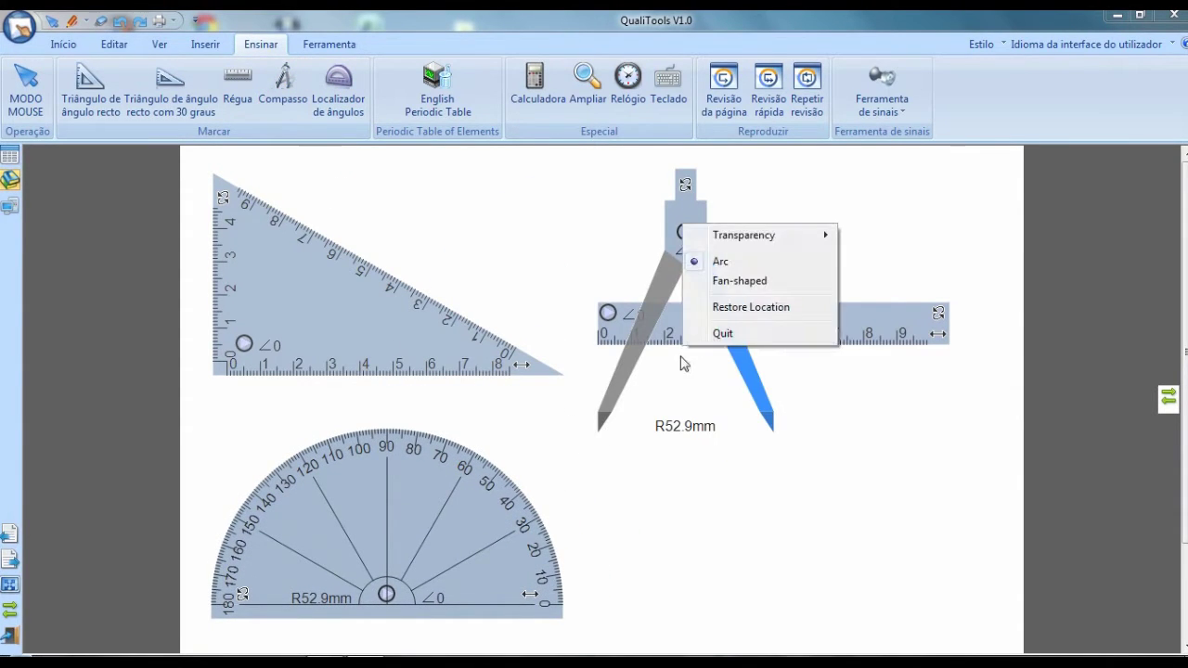
pyautogui.click(685, 183)
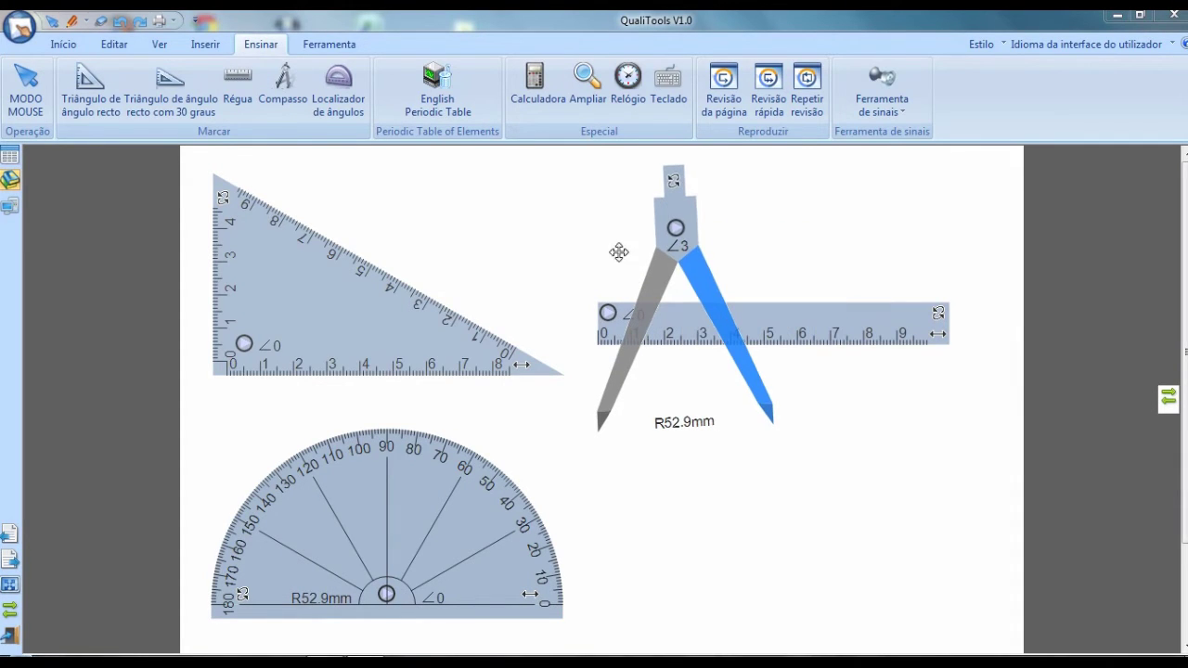
pyautogui.rightClick(675, 225)
pyautogui.click(690, 191)
pyautogui.moveTo(691, 190); pyautogui.dragTo(632, 357)
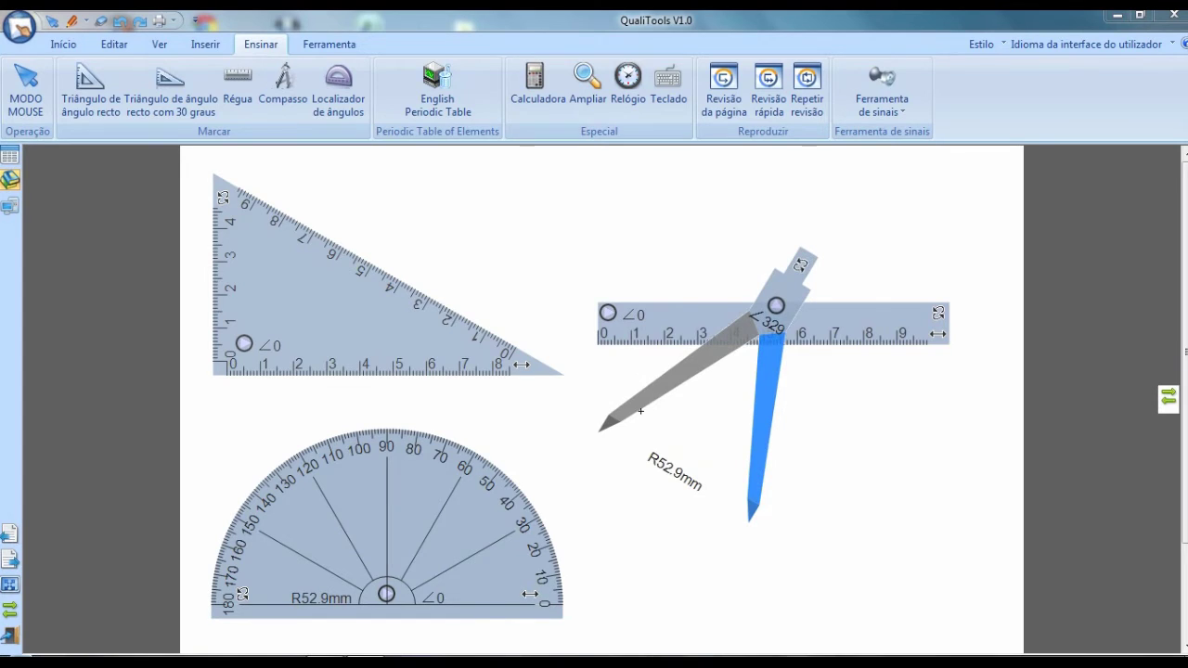
# Move the compass to the empty area below the ruler, clear of the protractor
pyautogui.moveTo(631, 399); pyautogui.dragTo(633, 553)
pyautogui.moveTo(745, 576); pyautogui.dragTo(695, 583)
pyautogui.rightClick(728, 468)
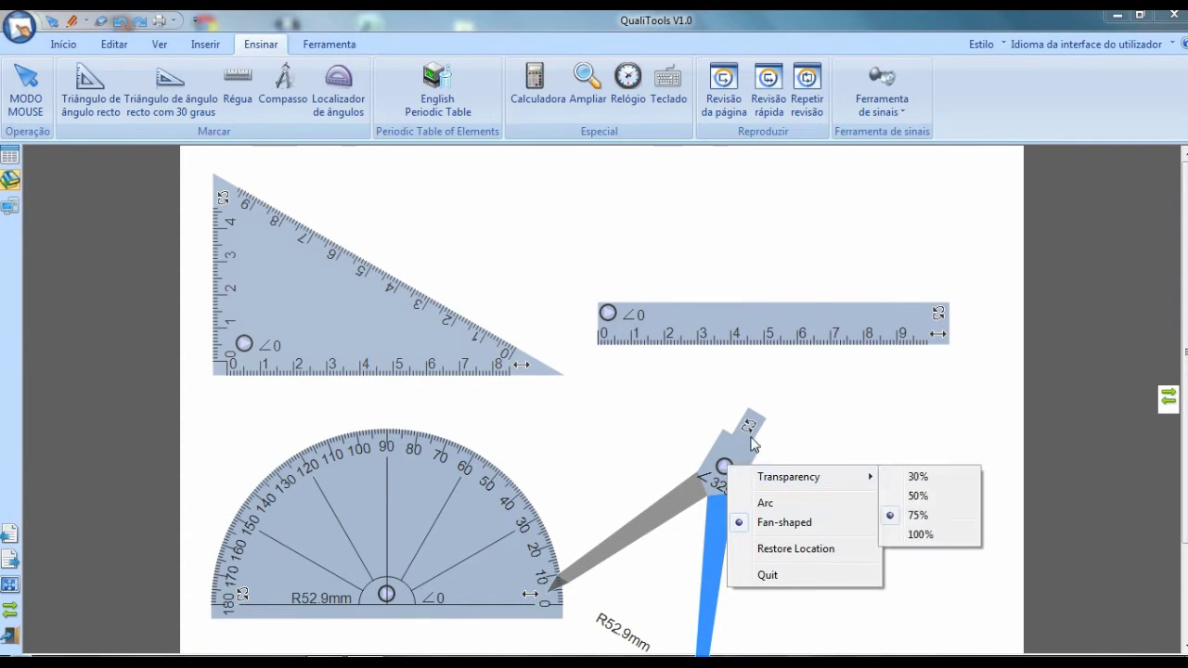
pyautogui.click(694, 464)
pyautogui.moveTo(692, 496); pyautogui.dragTo(801, 464)
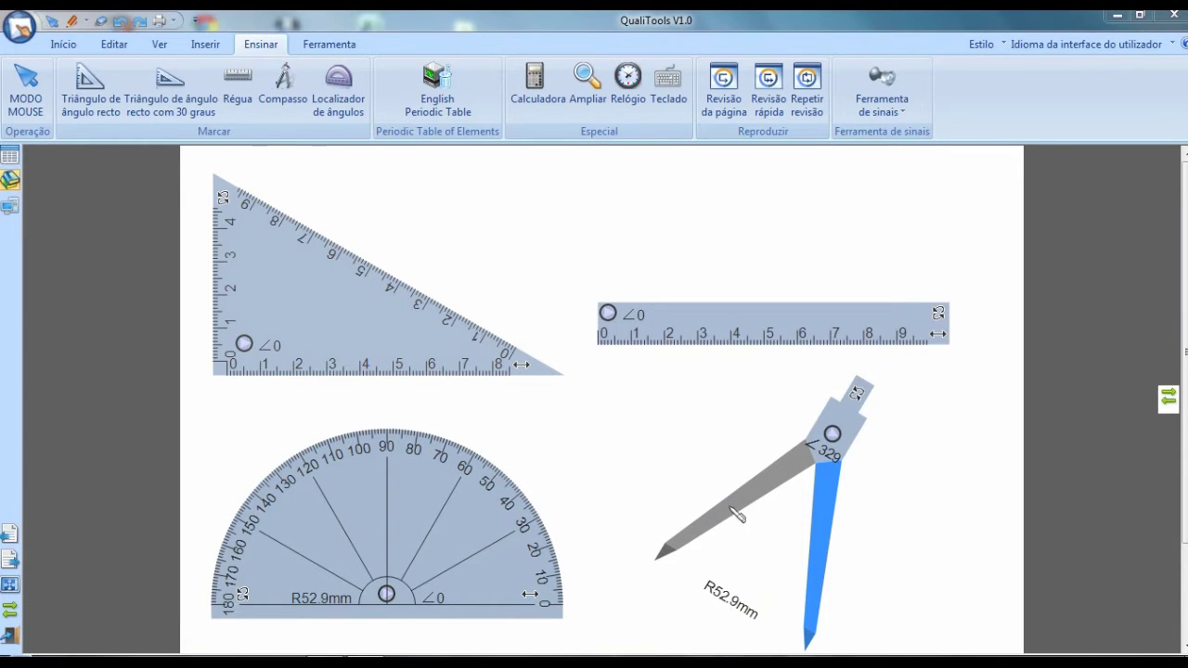
# Switch the compass to Arc and draw a red arc of about a quarter circle with a 52.9 mm radius below the ruler
pyautogui.moveTo(857, 393); pyautogui.dragTo(712, 304)
pyautogui.rightClick(724, 369)
pyautogui.click(757, 420)
pyautogui.rightClick(712, 354)
pyautogui.click(742, 387)
pyautogui.moveTo(813, 557)
pyautogui.mouseDown()
pyautogui.moveTo(854, 619)
pyautogui.moveTo(901, 552)
pyautogui.moveTo(894, 530)
pyautogui.mouseUp()
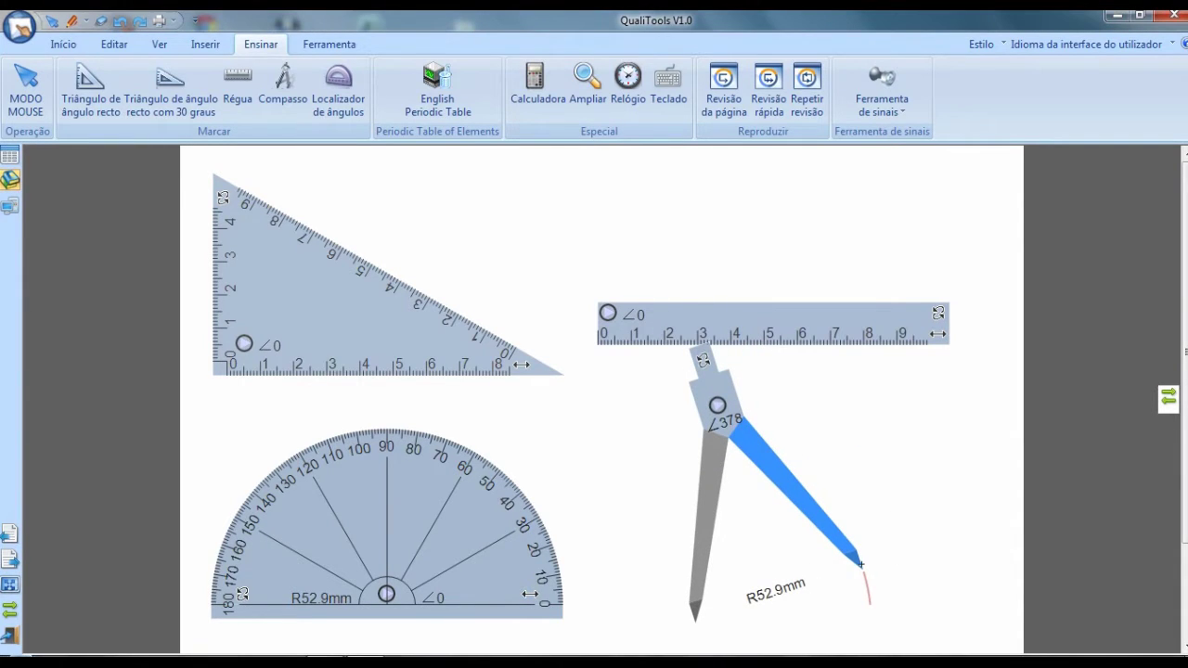
pyautogui.moveTo(865, 569)
pyautogui.mouseDown()
pyautogui.moveTo(865, 502)
pyautogui.moveTo(819, 462)
pyautogui.moveTo(731, 452)
pyautogui.moveTo(768, 493)
pyautogui.moveTo(797, 604)
pyautogui.moveTo(819, 558)
pyautogui.moveTo(748, 478)
pyautogui.moveTo(663, 471)
pyautogui.moveTo(645, 486)
pyautogui.moveTo(709, 486)
pyautogui.moveTo(629, 468)
pyautogui.moveTo(589, 488)
pyautogui.moveTo(625, 470)
pyautogui.moveTo(735, 505)
pyautogui.moveTo(774, 544)
pyautogui.moveTo(752, 503)
pyautogui.moveTo(690, 479)
pyautogui.mouseUp()
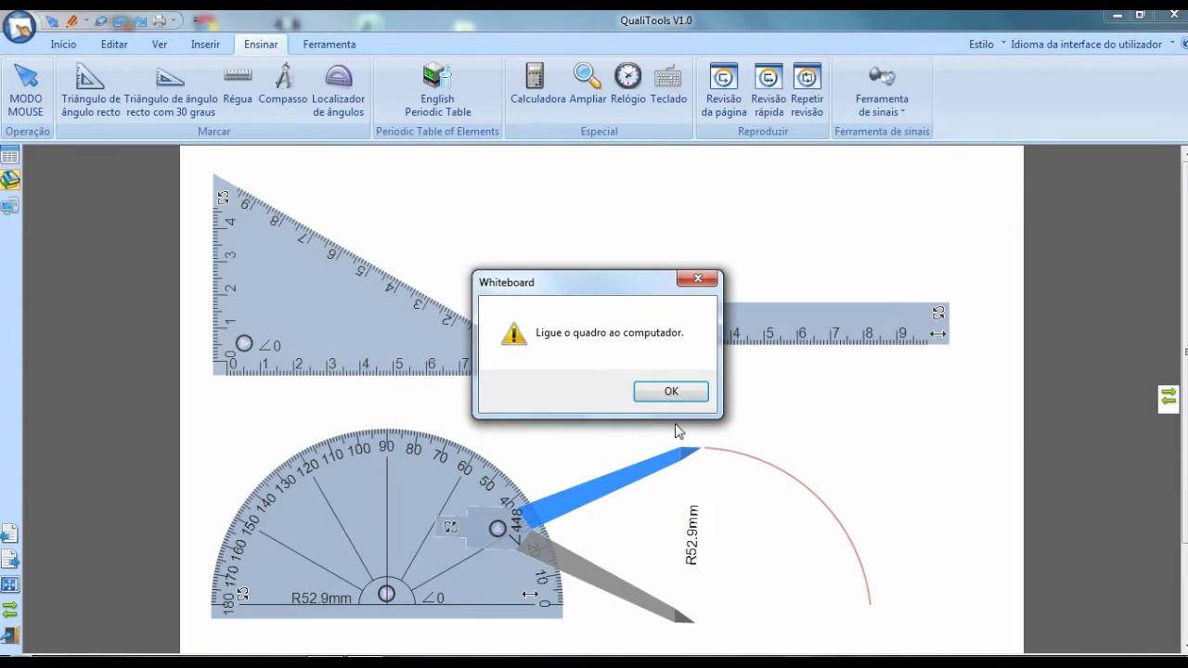
pyautogui.click(667, 392)
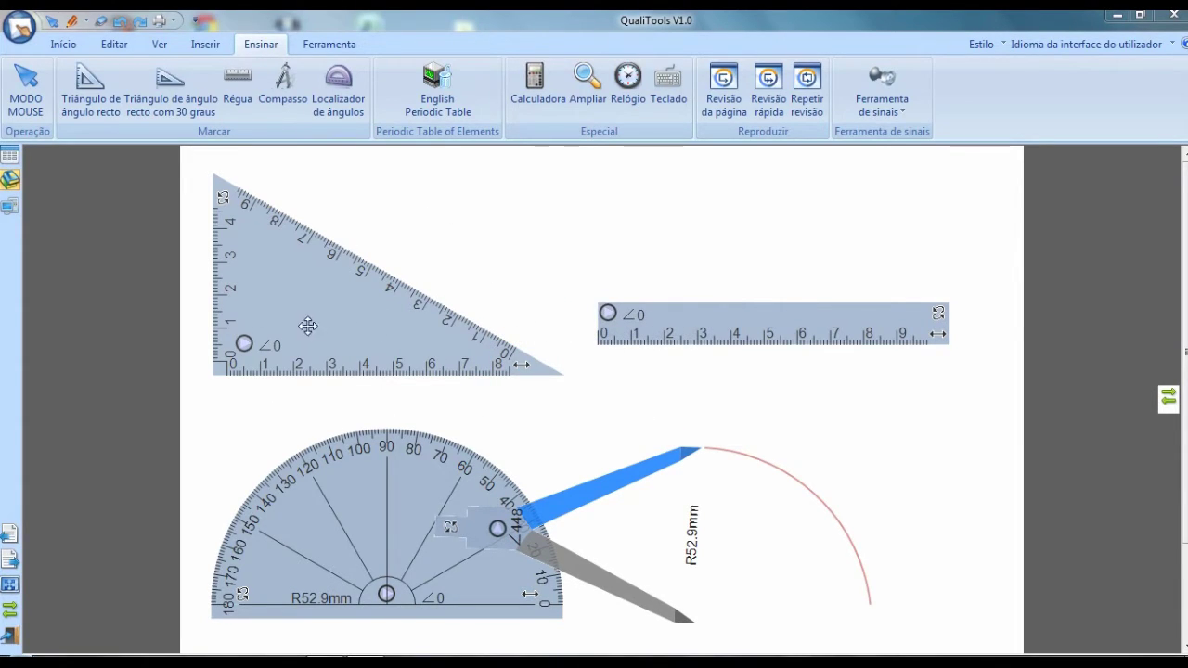
# Quit the 30-degree triangle, the ruler, the protractor and the compass to remove them from the page
pyautogui.rightClick(340, 331)
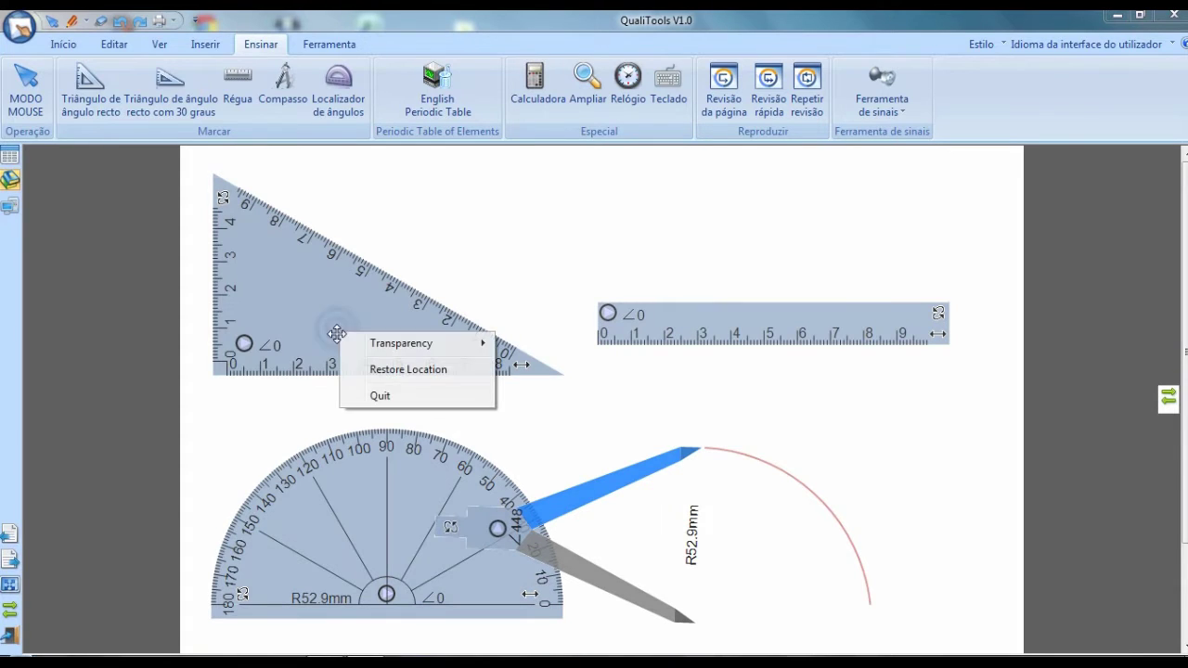
pyautogui.click(377, 396)
pyautogui.moveTo(687, 306); pyautogui.dragTo(684, 305)
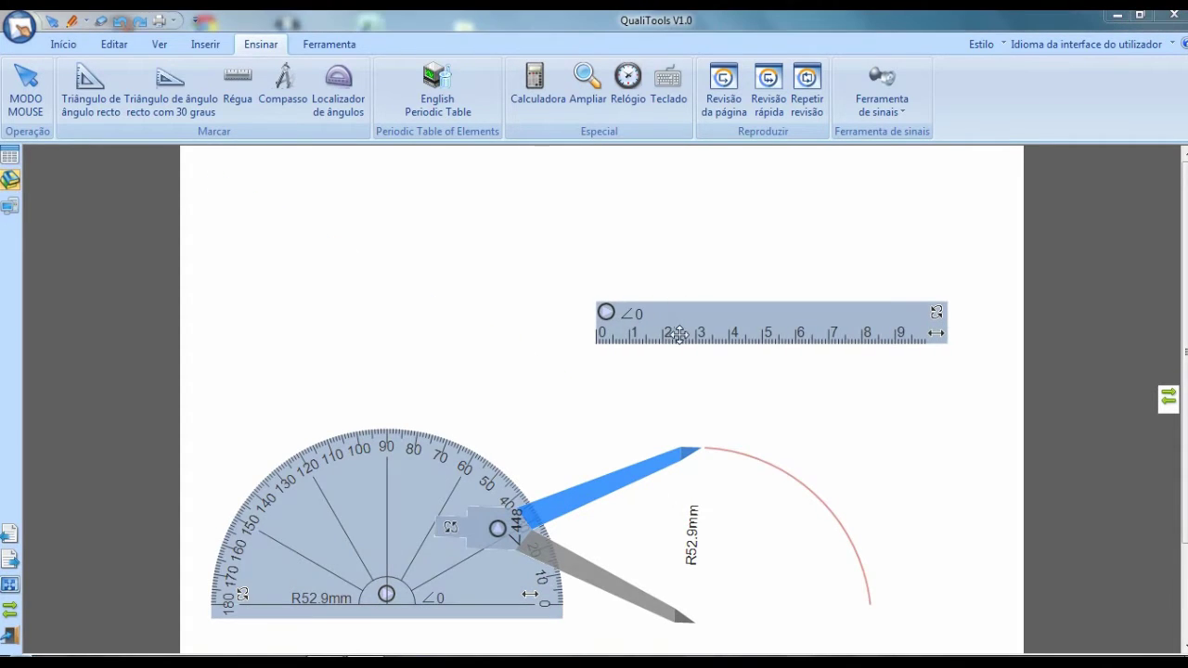
pyautogui.rightClick(683, 322)
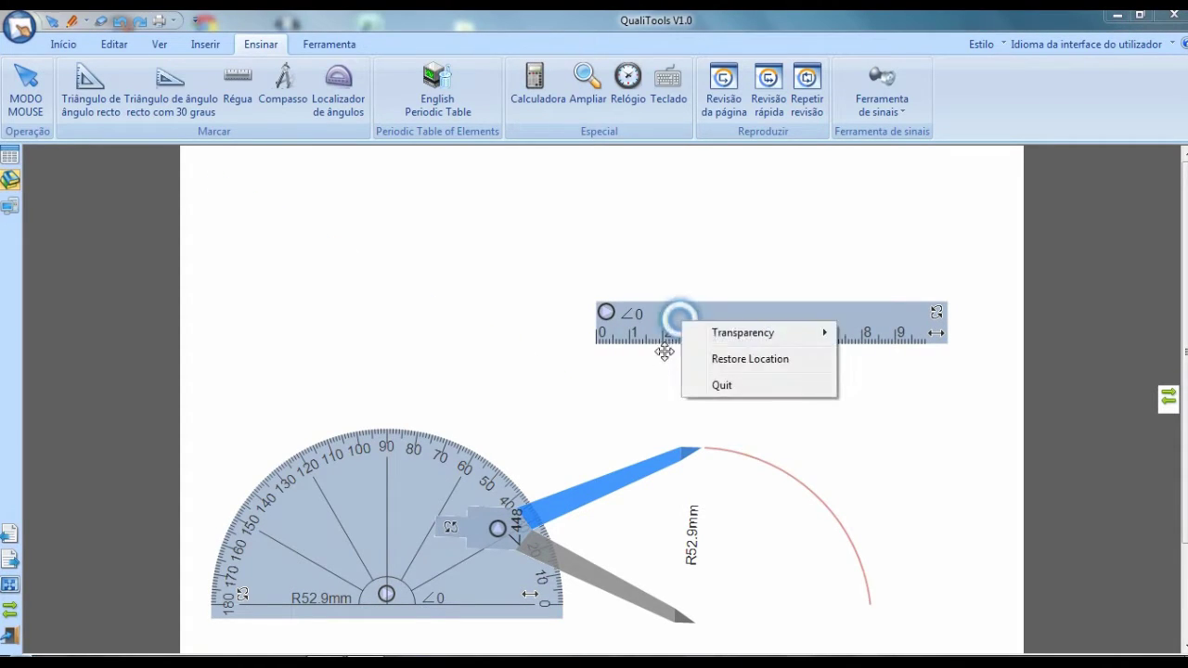
pyautogui.click(722, 386)
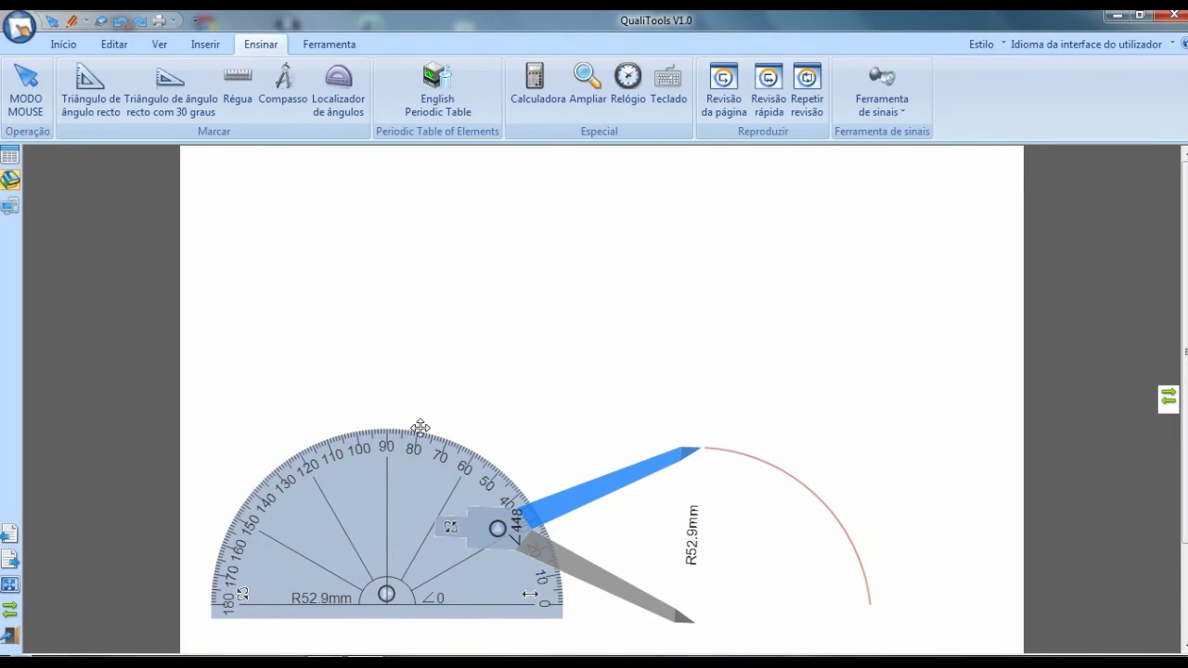
pyautogui.rightClick(396, 475)
pyautogui.click(436, 600)
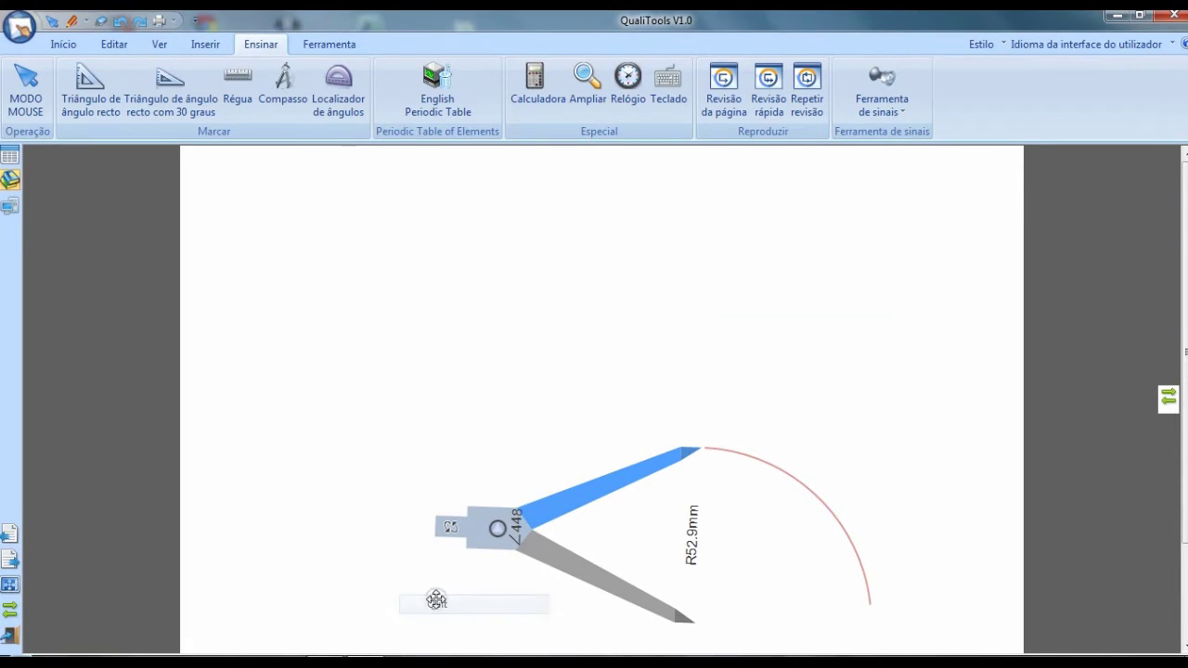
pyautogui.rightClick(521, 517)
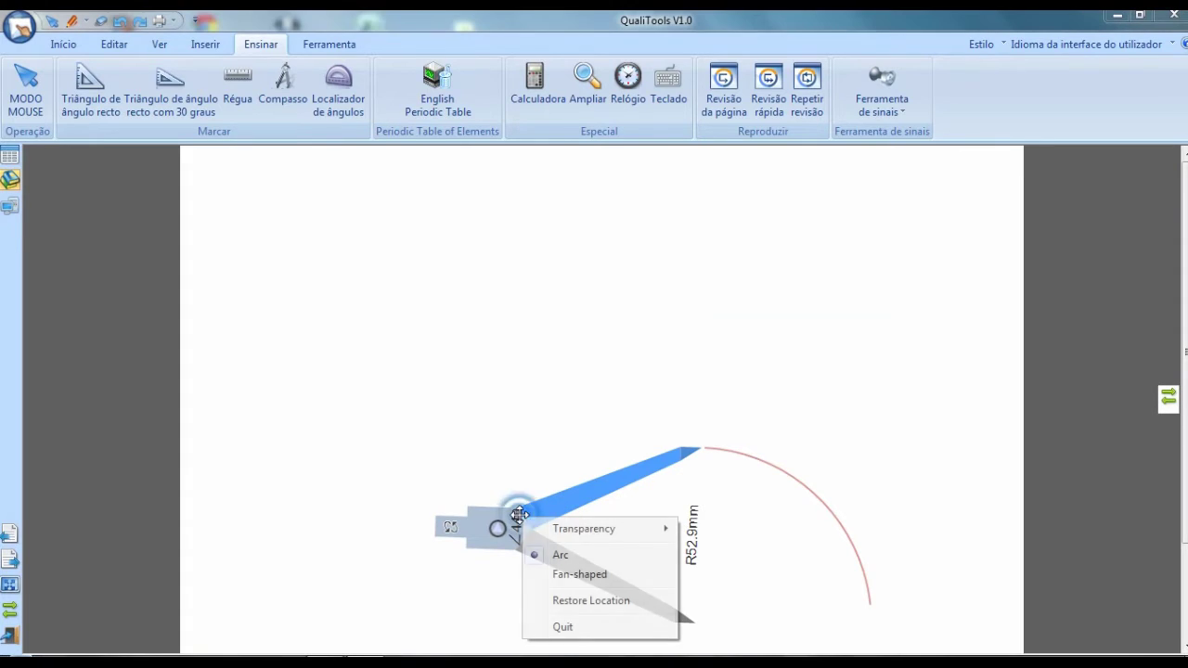
pyautogui.click(566, 626)
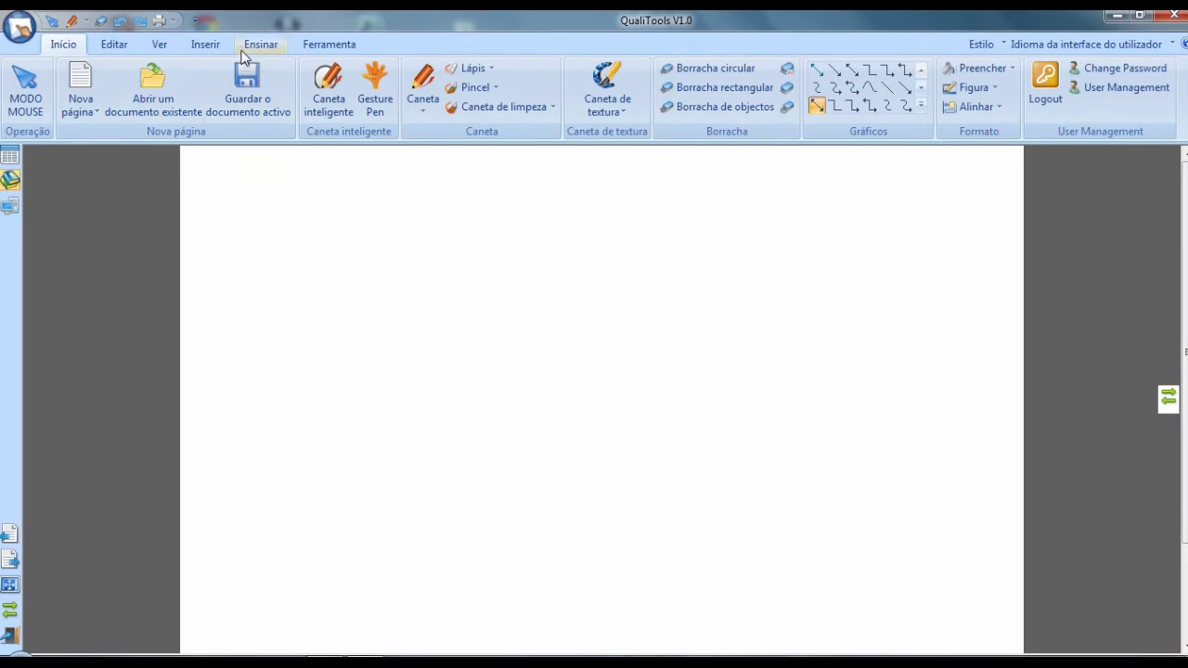
# Launch the English Periodic Table teaching tool and dismiss its "On this day" window
pyautogui.click(275, 46)
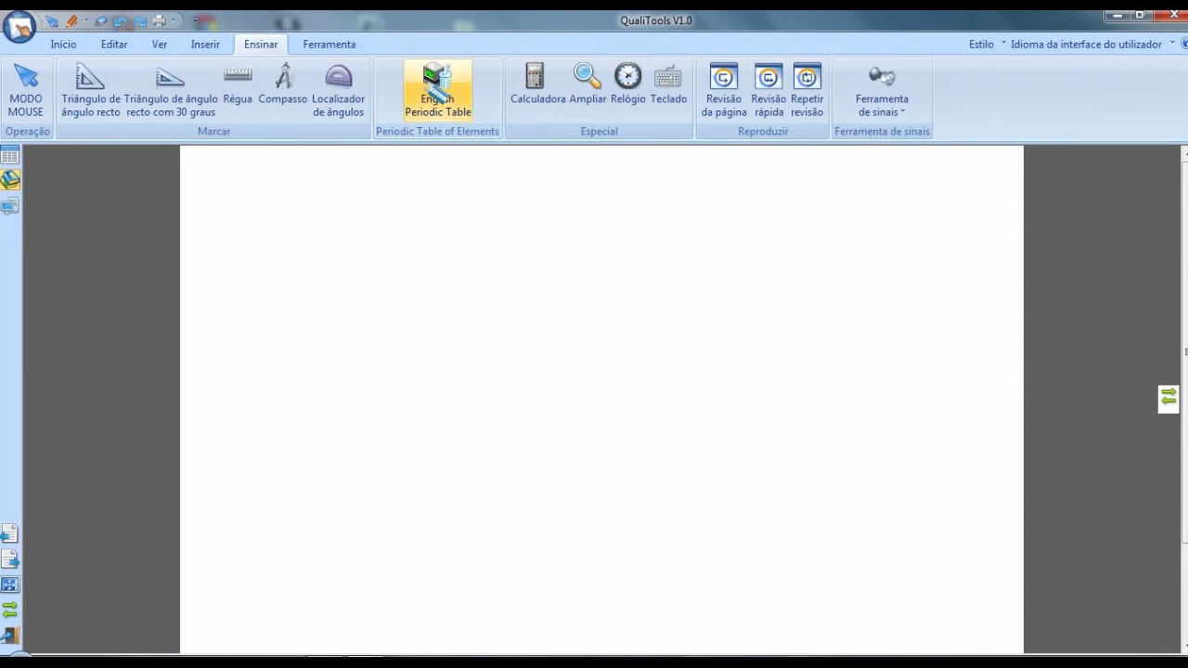
pyautogui.click(436, 98)
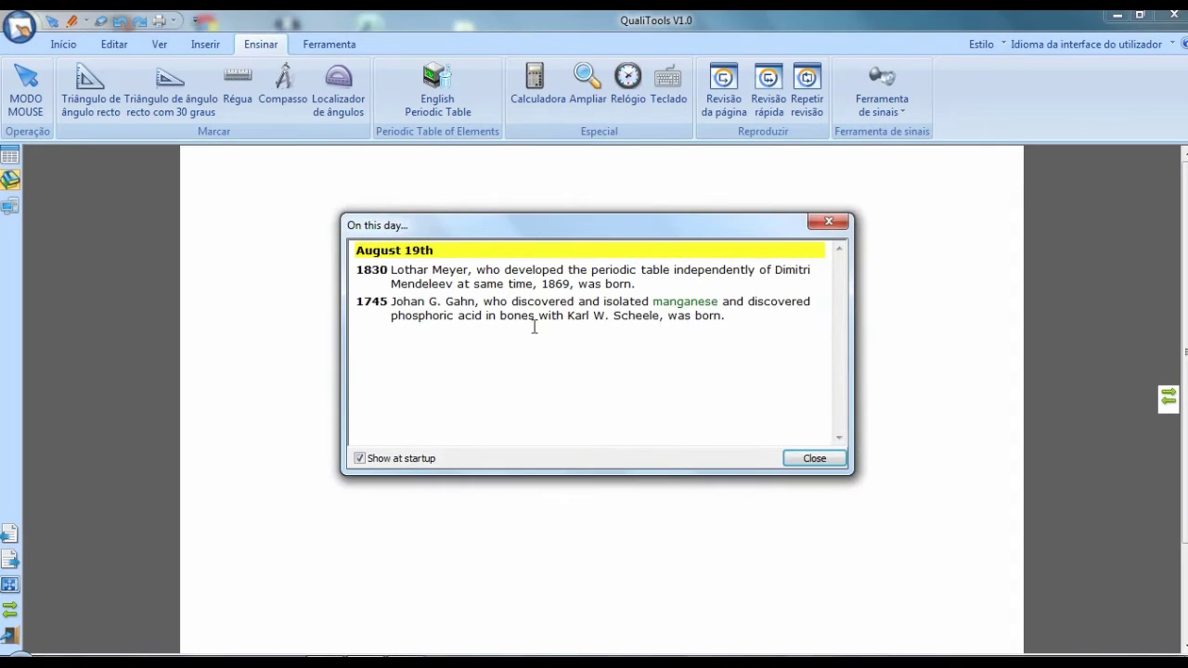
pyautogui.click(814, 457)
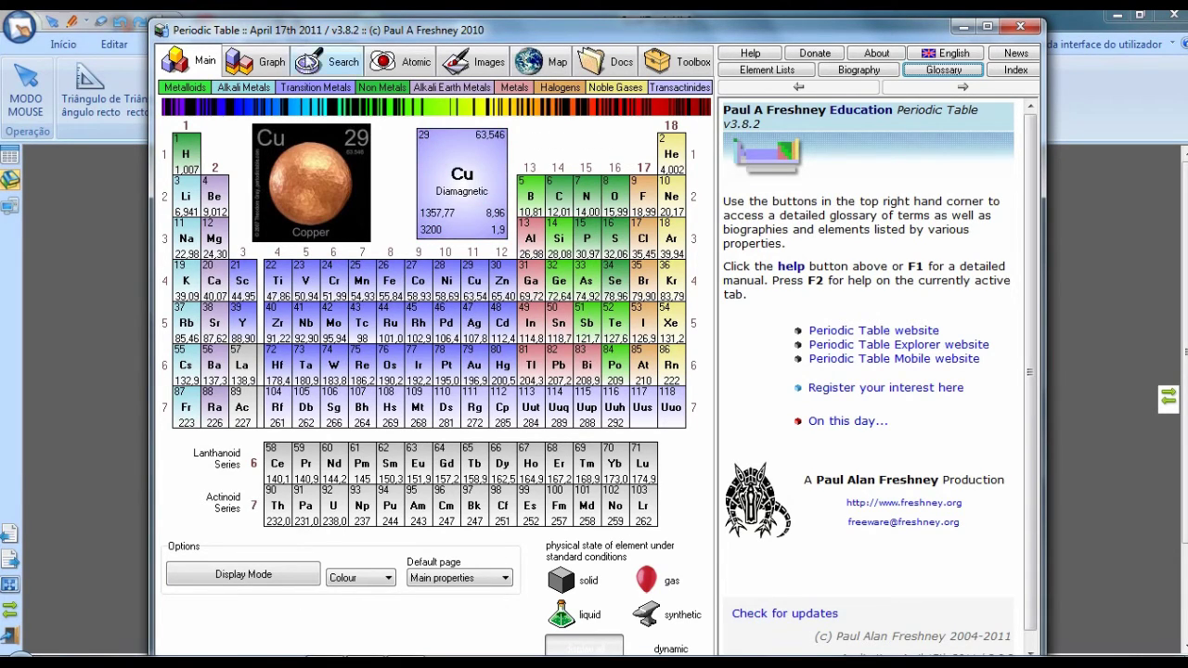
# View the atomic mass graph, and examine the electron configuration diagrams of phosphorus, calcium, titanium and chromium
pyautogui.click(269, 65)
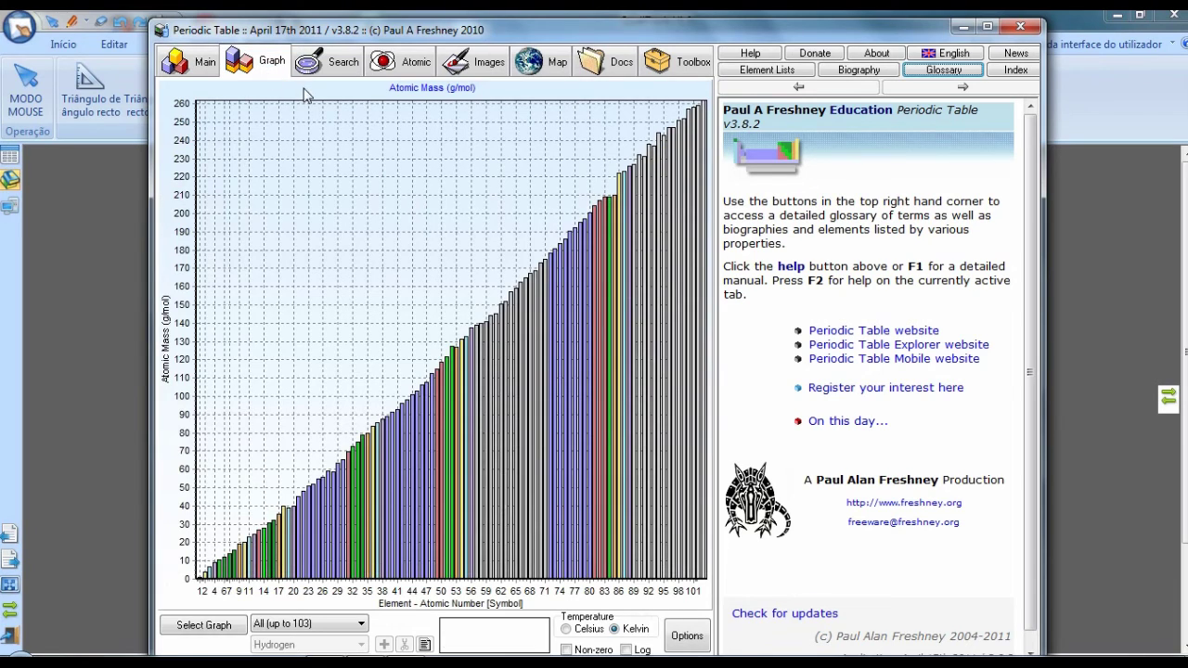
pyautogui.click(403, 75)
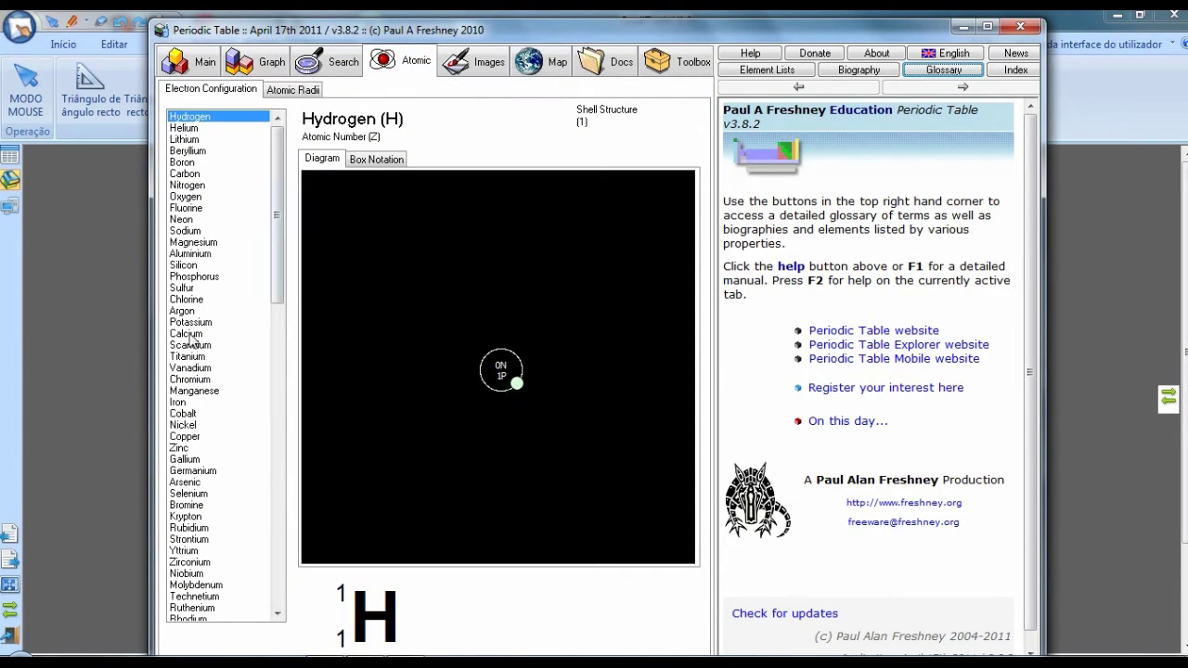
pyautogui.click(186, 277)
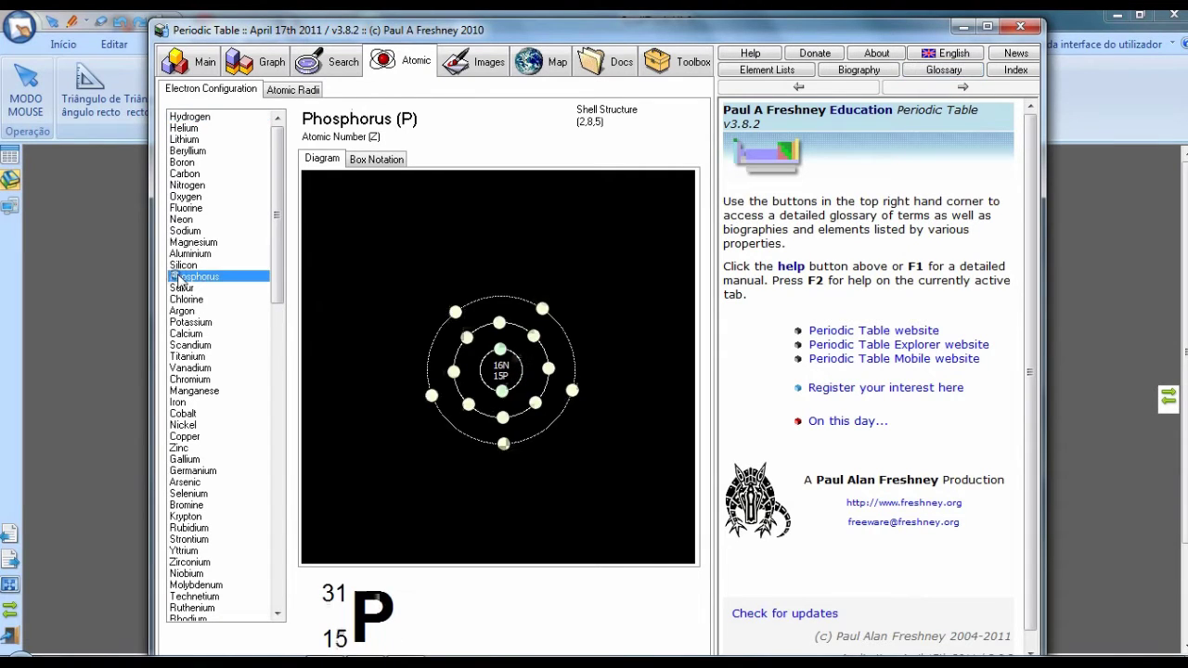
pyautogui.click(186, 334)
pyautogui.click(187, 357)
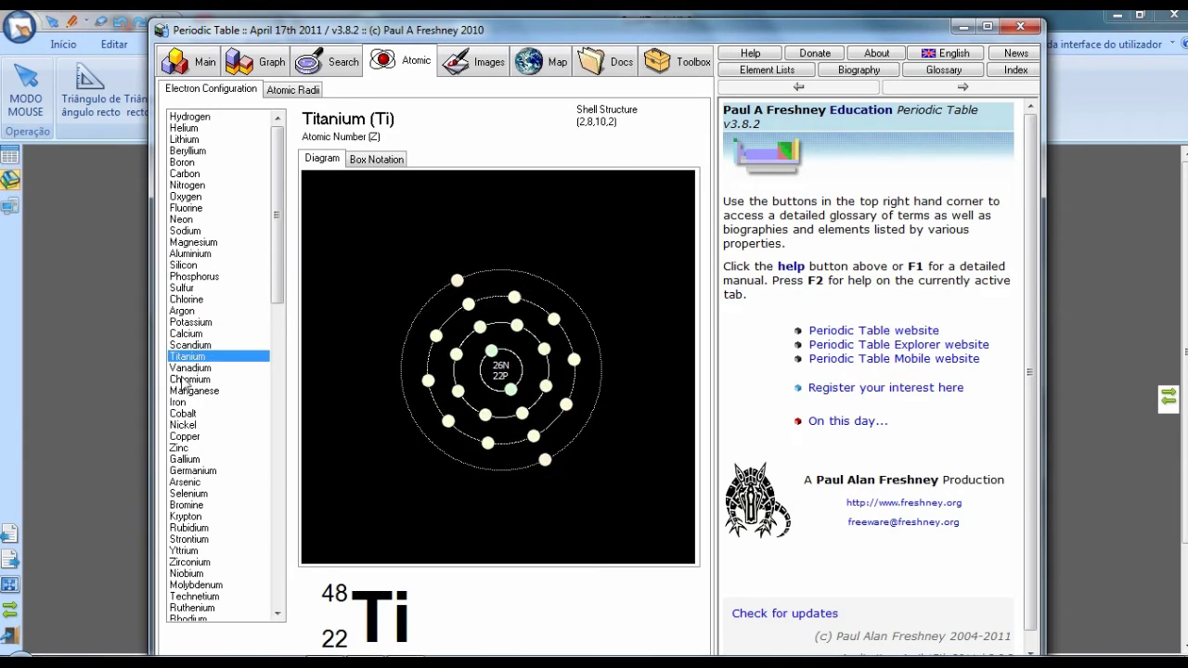
pyautogui.click(189, 380)
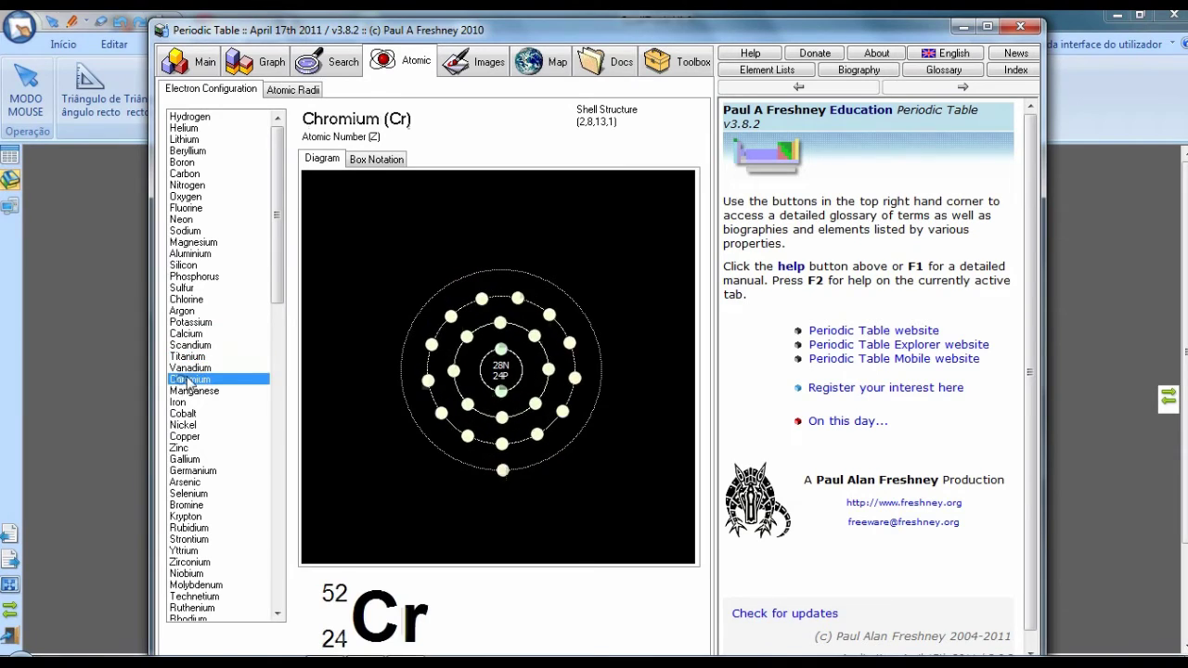
# View the element photographs for lithium, beryllium and boron
pyautogui.click(456, 63)
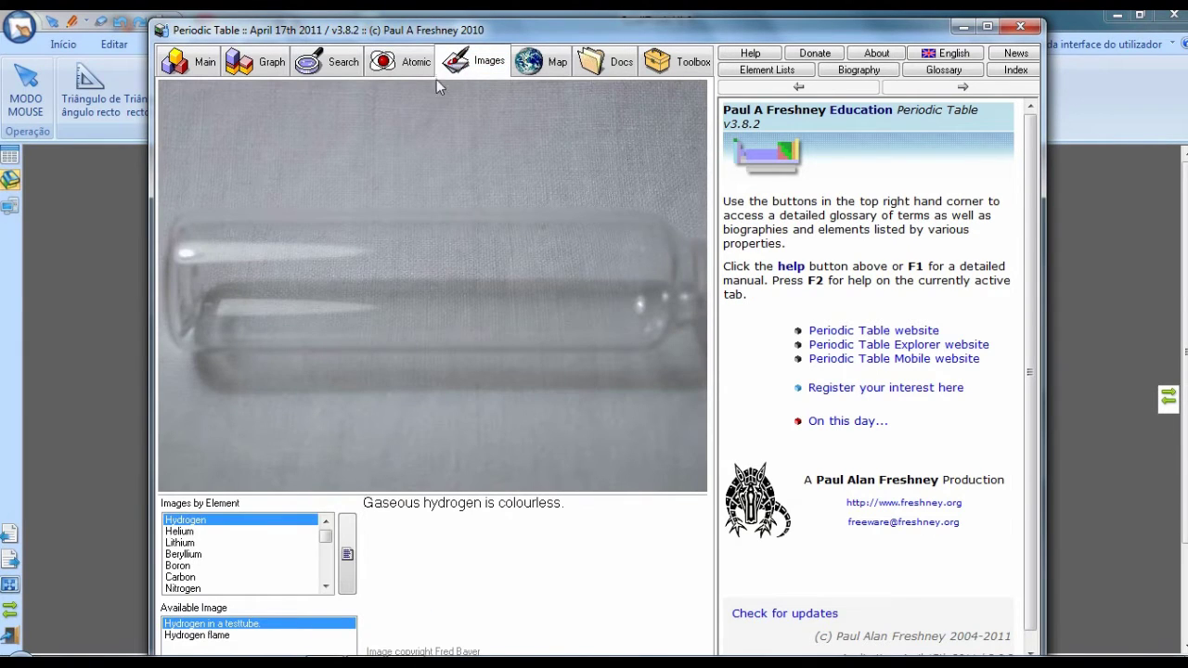
pyautogui.click(180, 544)
pyautogui.click(188, 554)
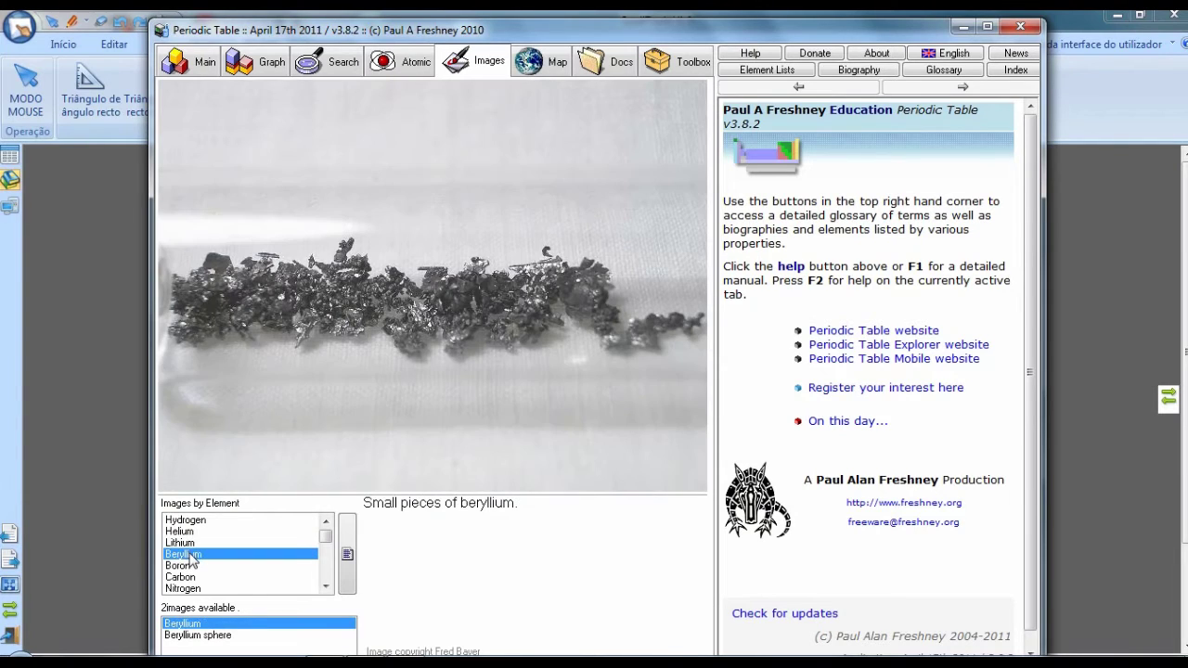
pyautogui.click(178, 565)
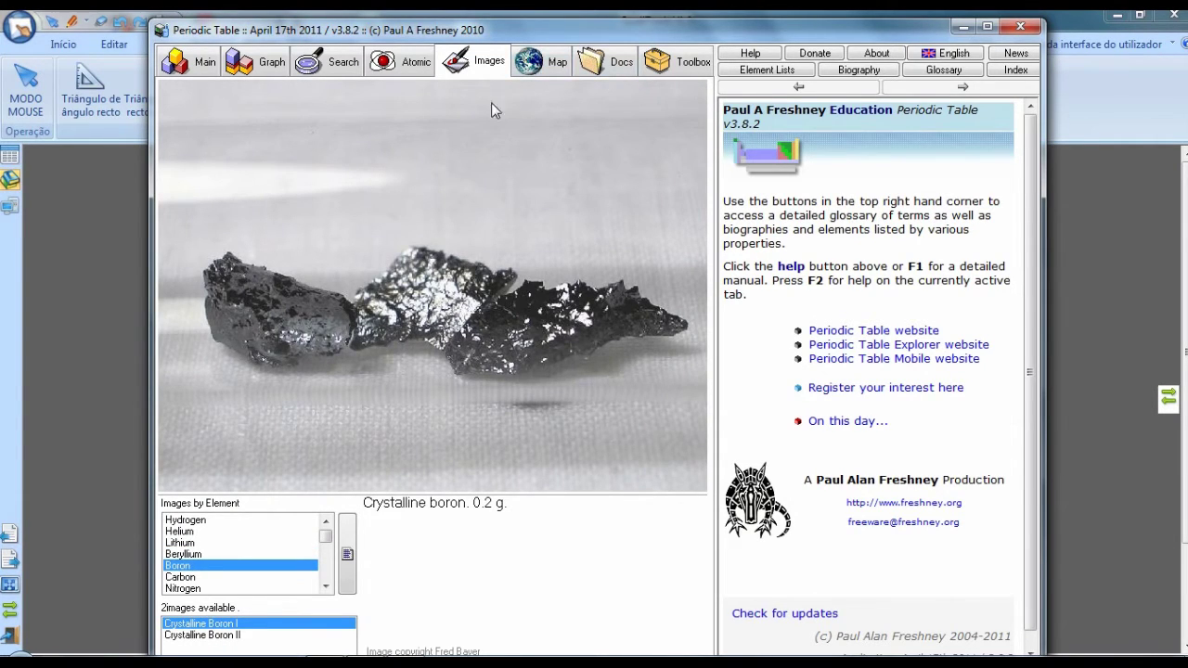
# Examine on the world map which elements are produced in countries such as Brazil, Russia, the United States and China
pyautogui.click(546, 66)
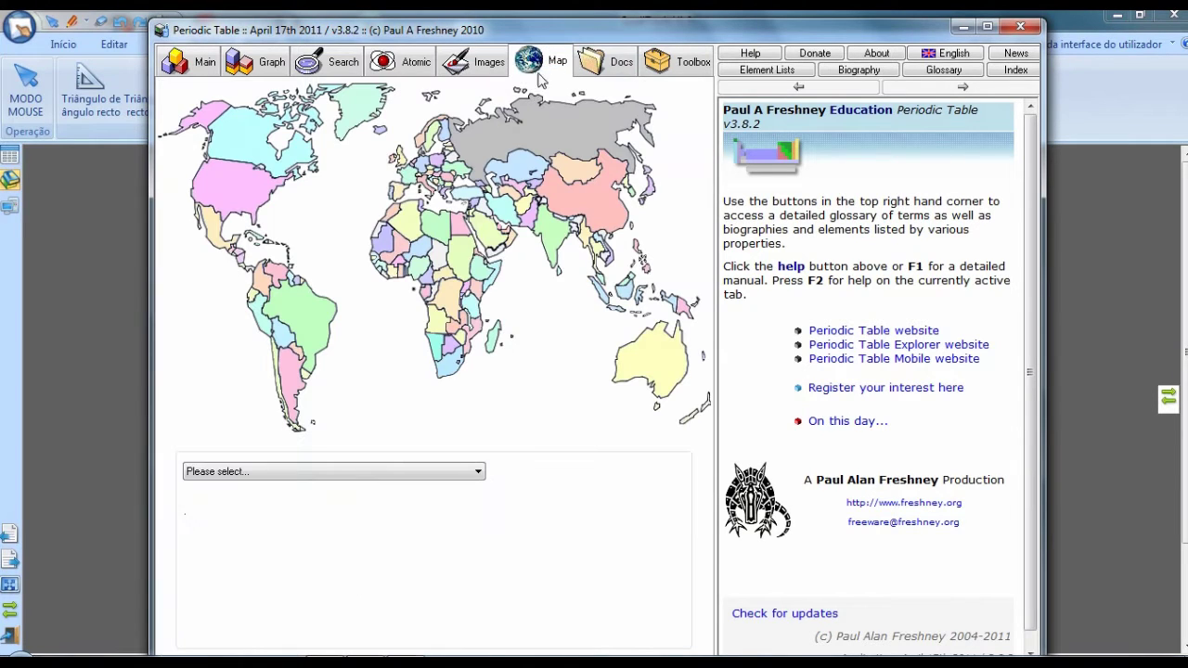
pyautogui.click(351, 299)
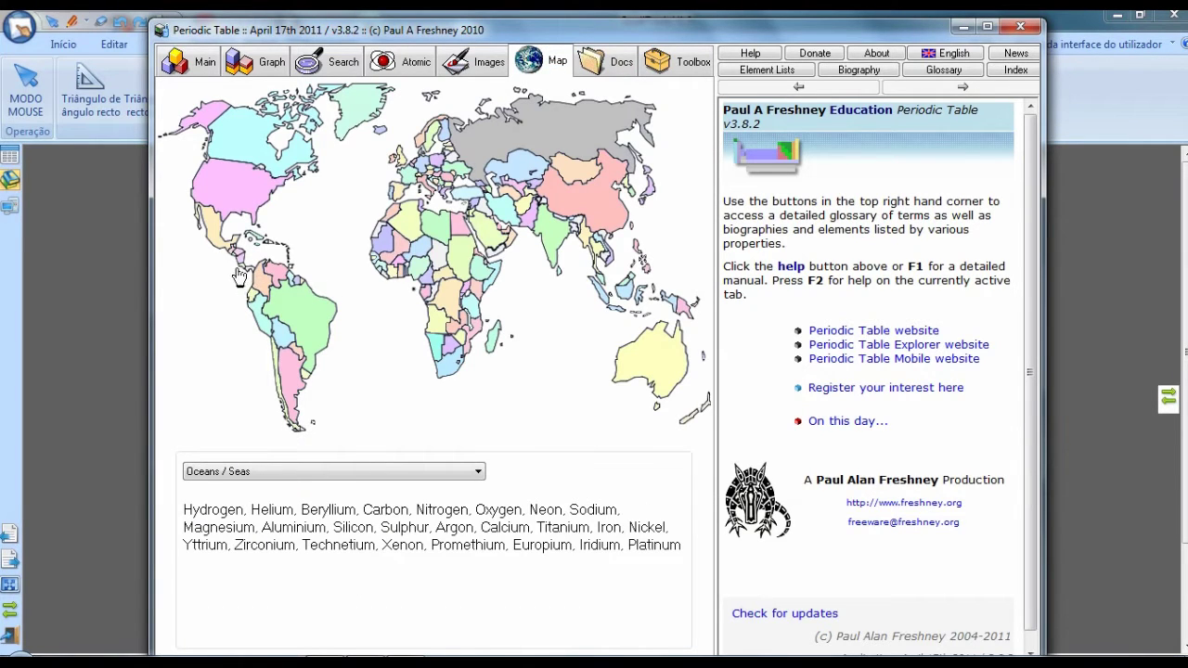
pyautogui.click(310, 325)
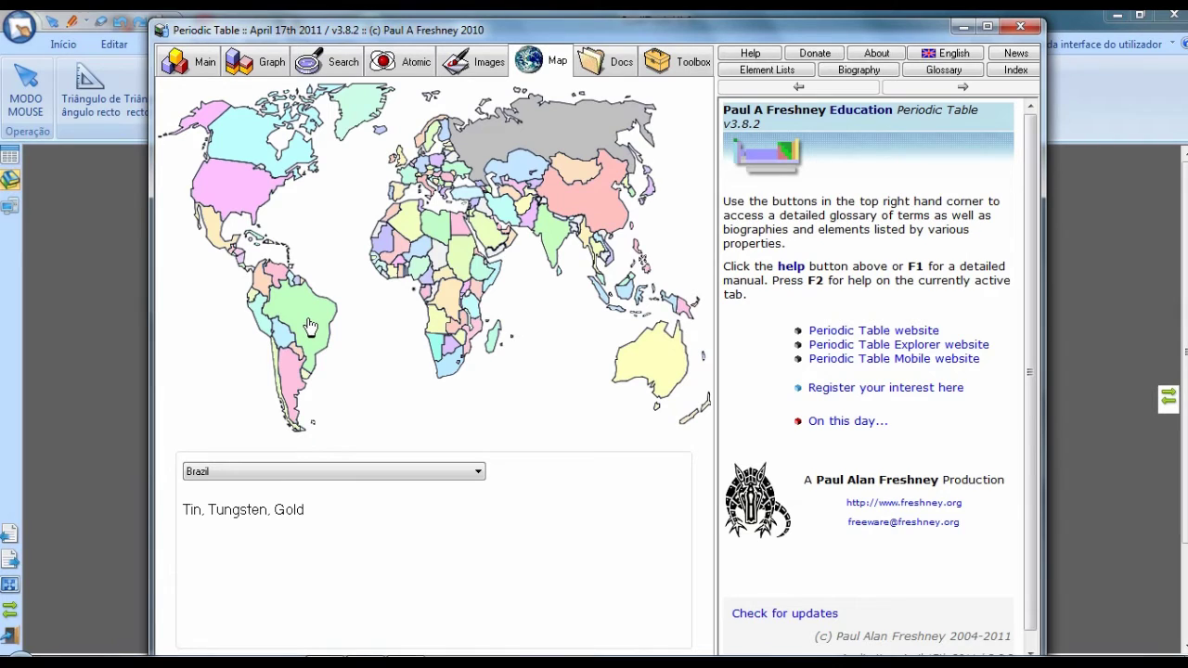
pyautogui.click(312, 324)
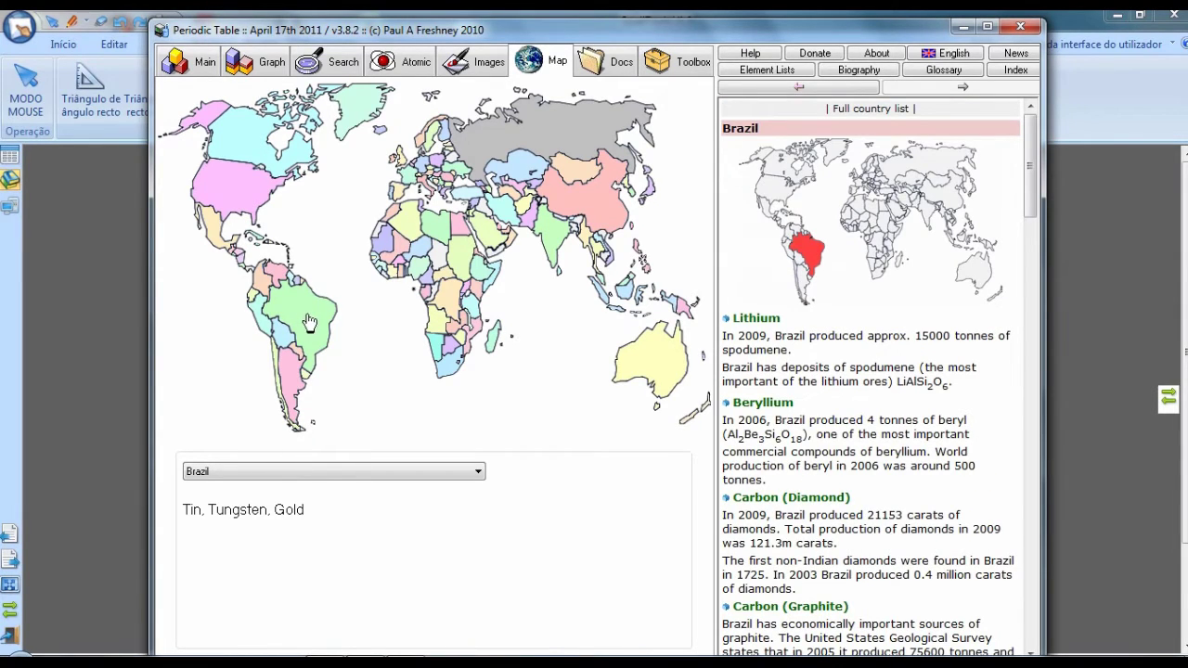
pyautogui.click(383, 255)
pyautogui.click(383, 255)
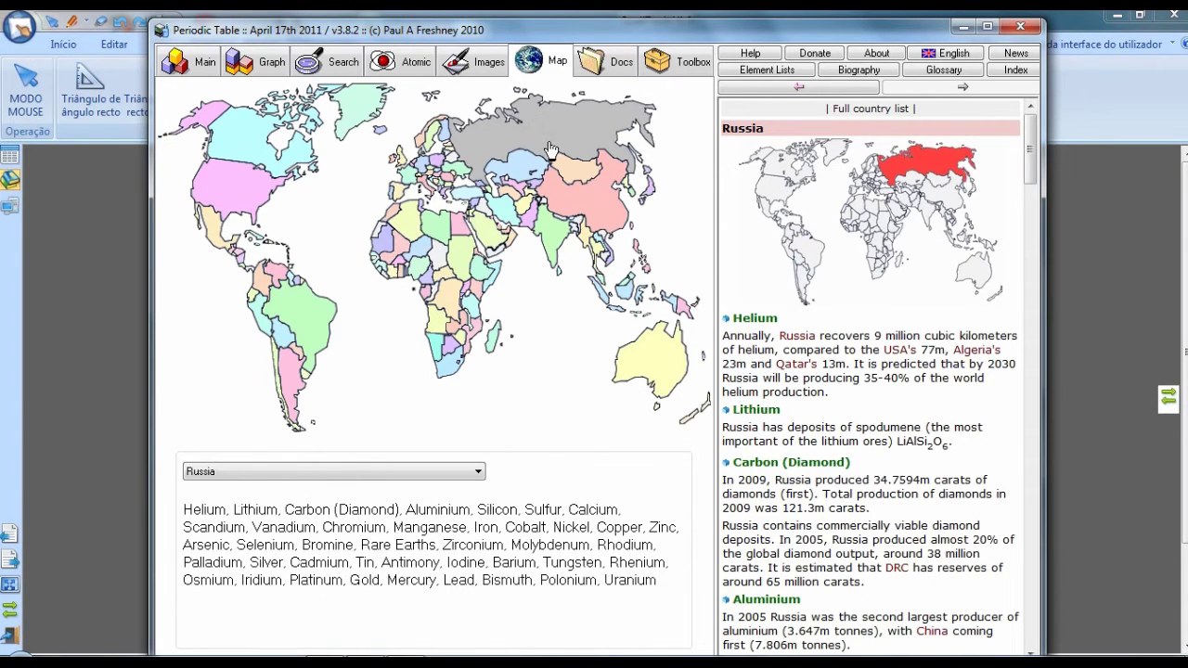
pyautogui.click(241, 202)
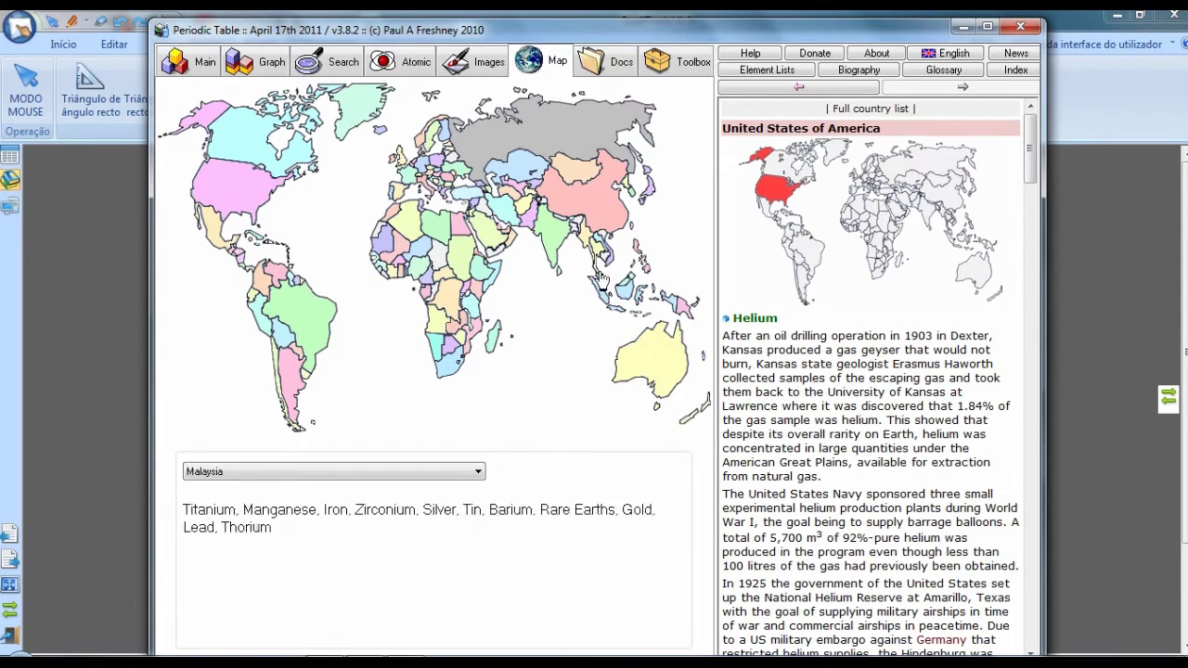
pyautogui.click(587, 206)
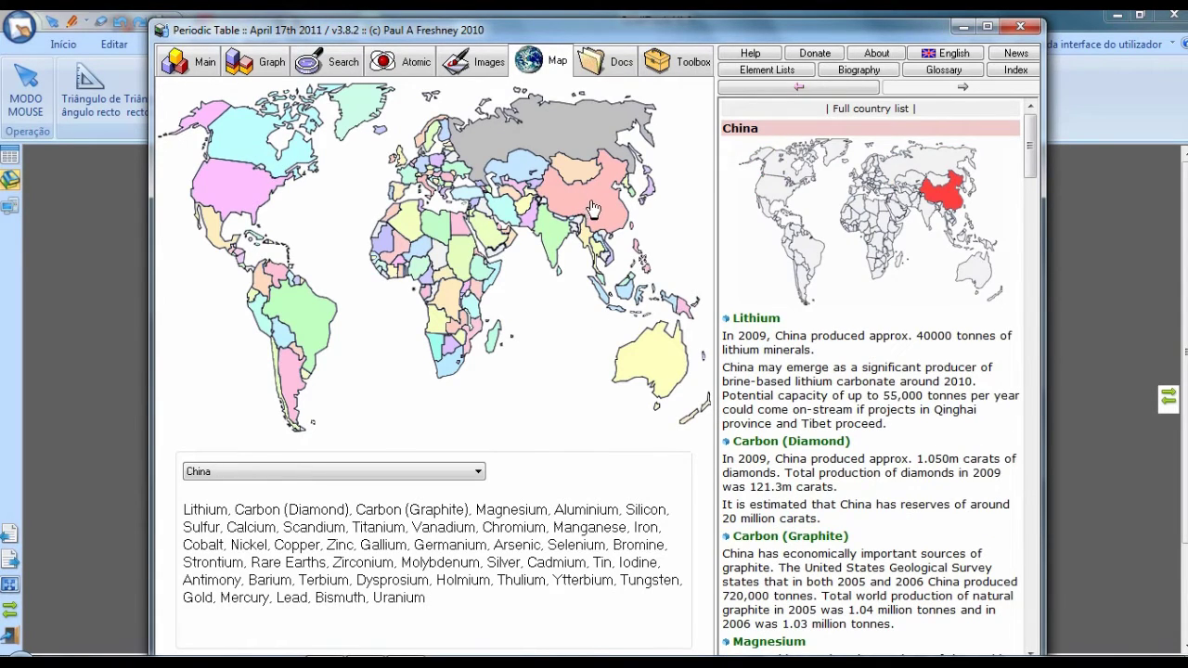
# View the document on the abundance of the elements in the Solar System and browse the other available document titles
pyautogui.click(611, 61)
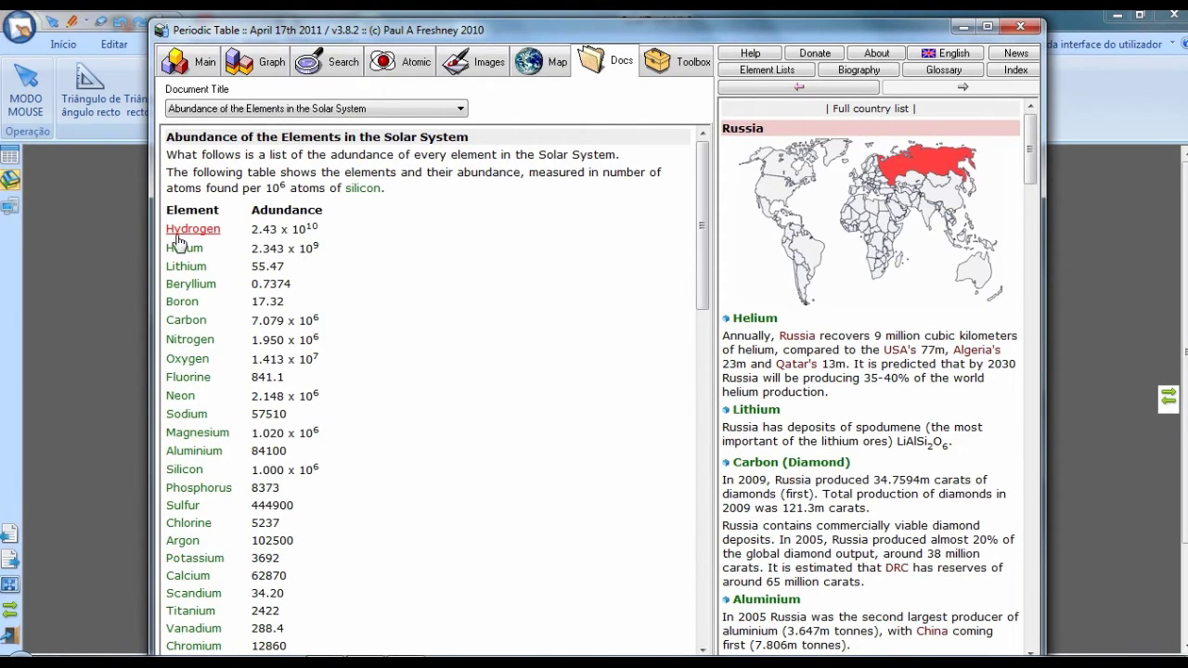
pyautogui.click(326, 111)
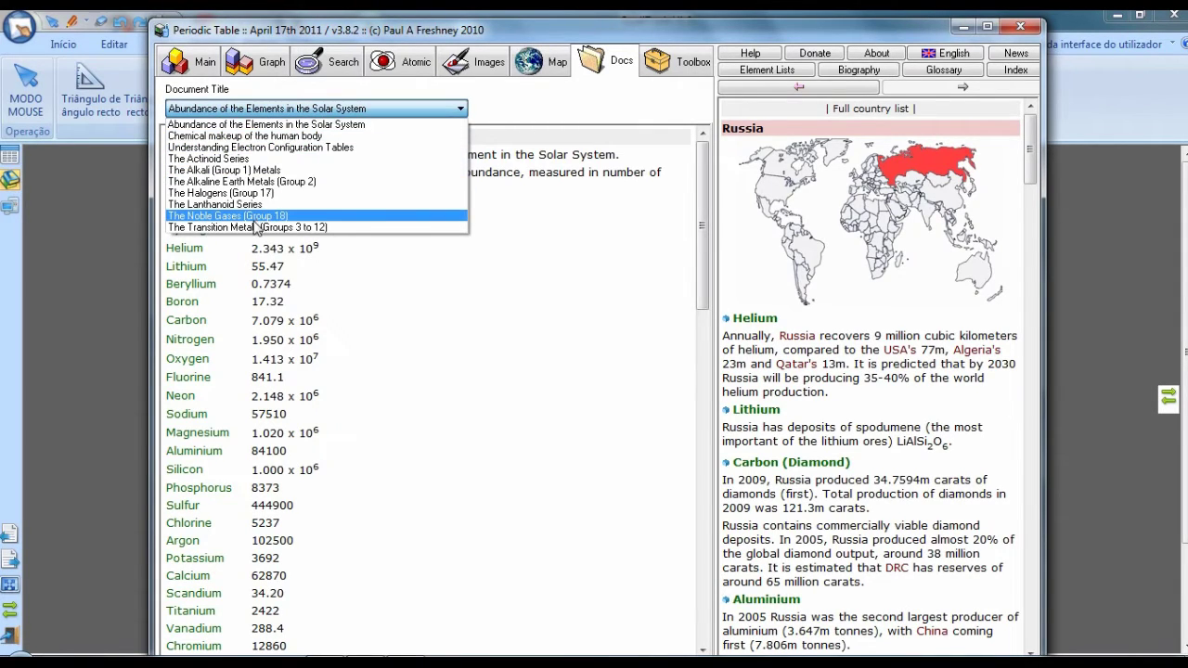
pyautogui.click(320, 113)
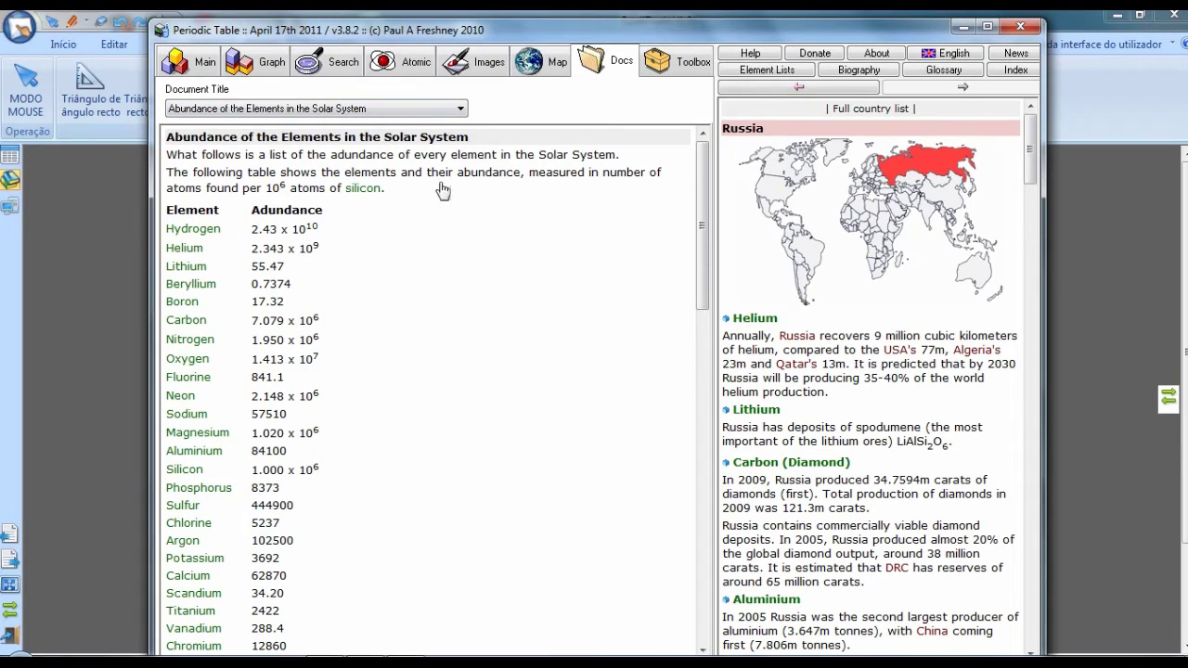
# View the equations for Charles' Law, Avogadro's law and total gas pressure as sum of partial pressures, and close the Periodic Table
pyautogui.click(675, 76)
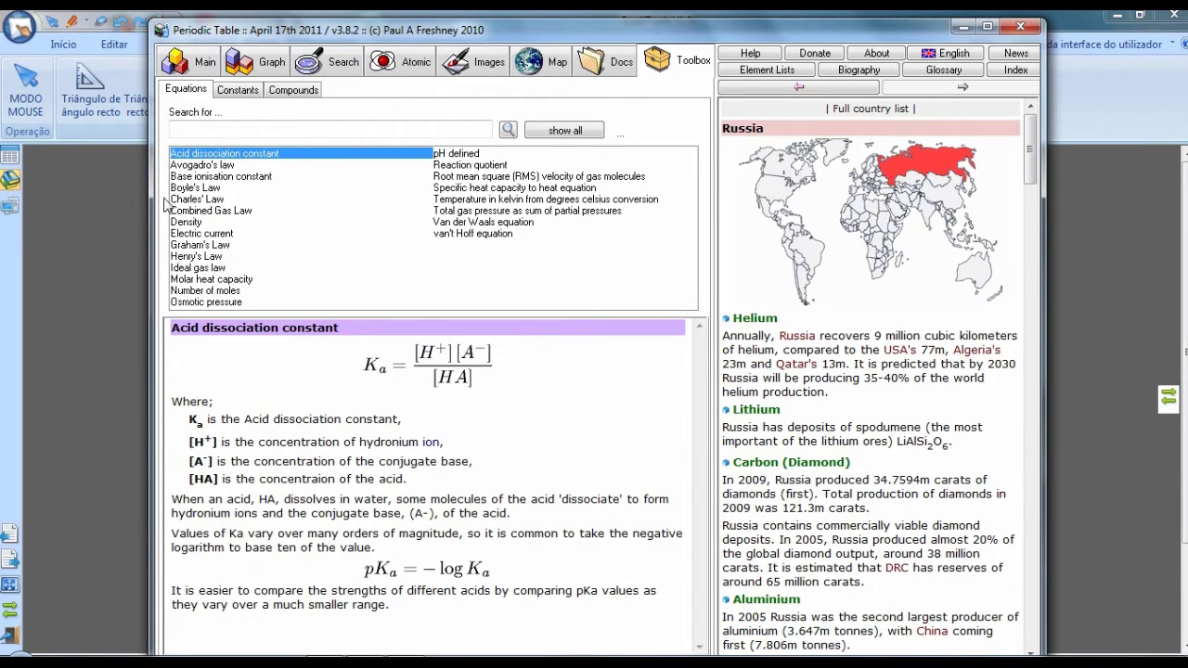
pyautogui.click(205, 199)
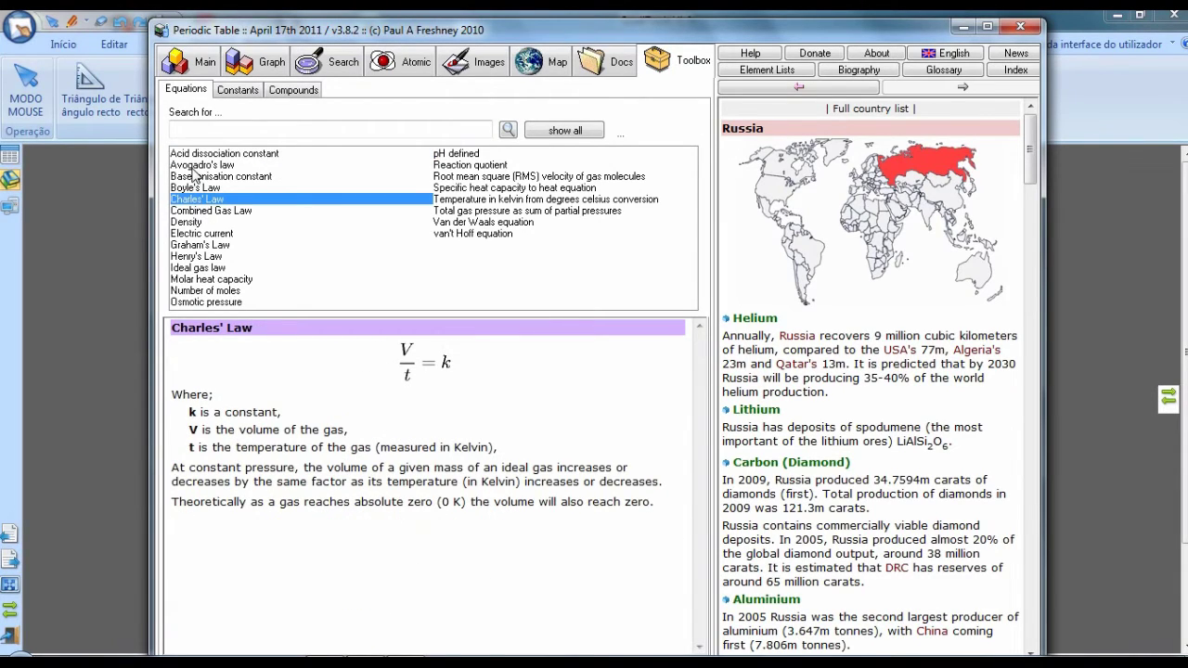
pyautogui.click(199, 165)
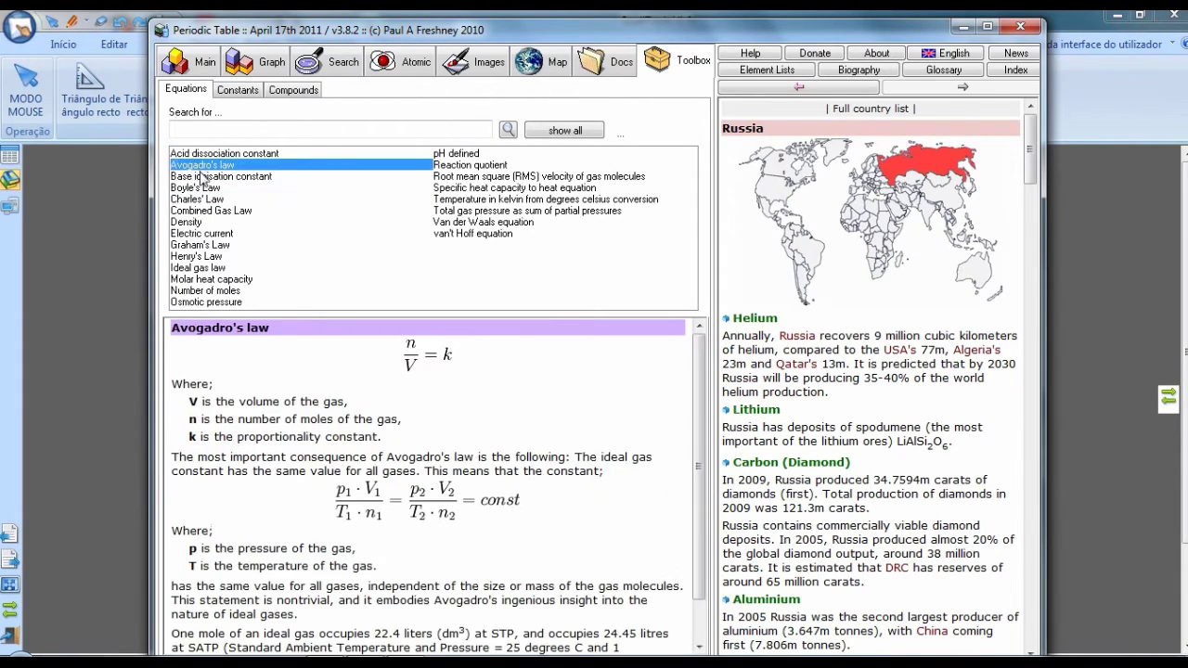
pyautogui.click(492, 212)
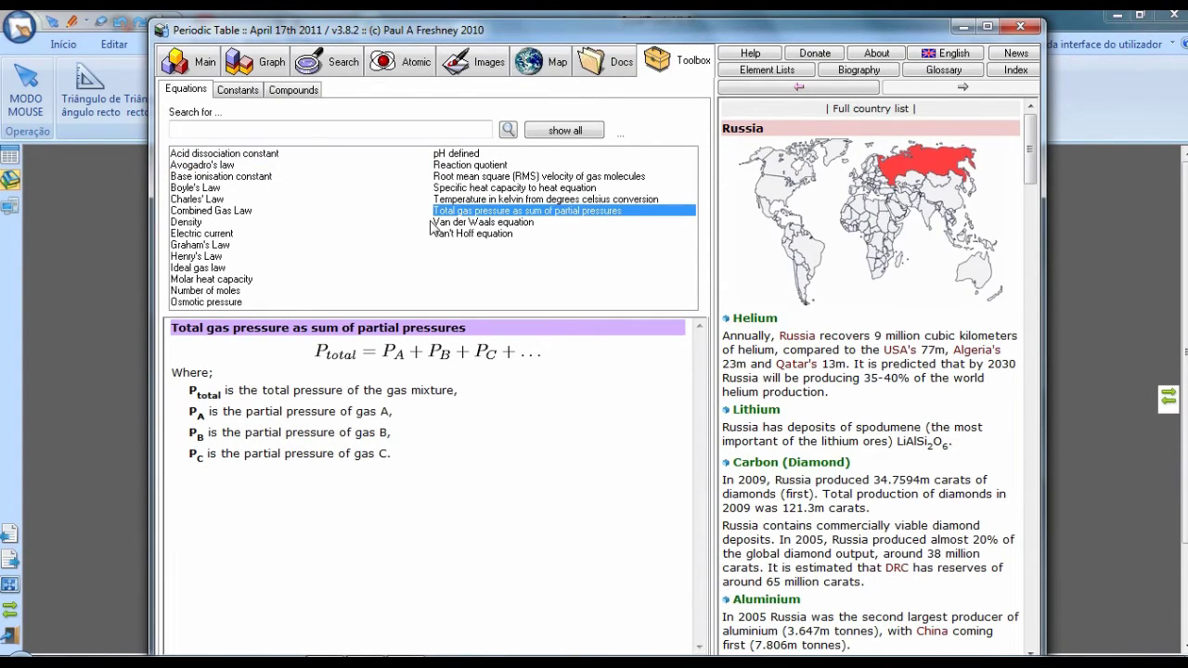
pyautogui.click(1019, 26)
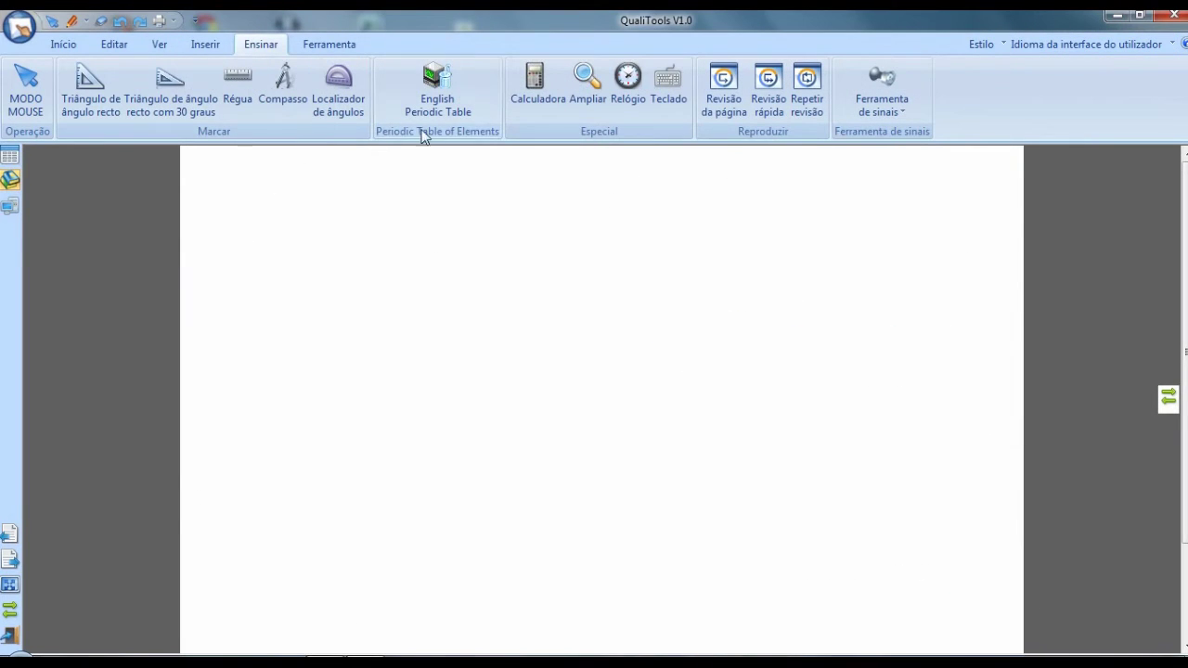
# Open the calculator, go through its scientific, programmer and statistics modes, and close it
pyautogui.click(558, 78)
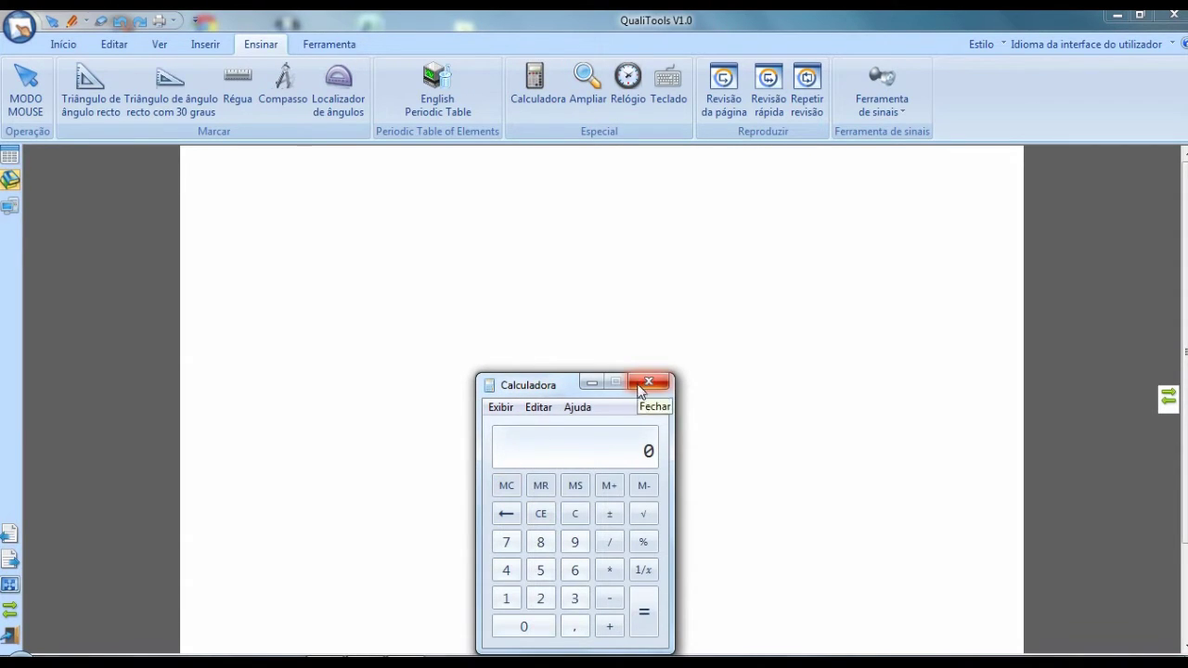
pyautogui.click(539, 409)
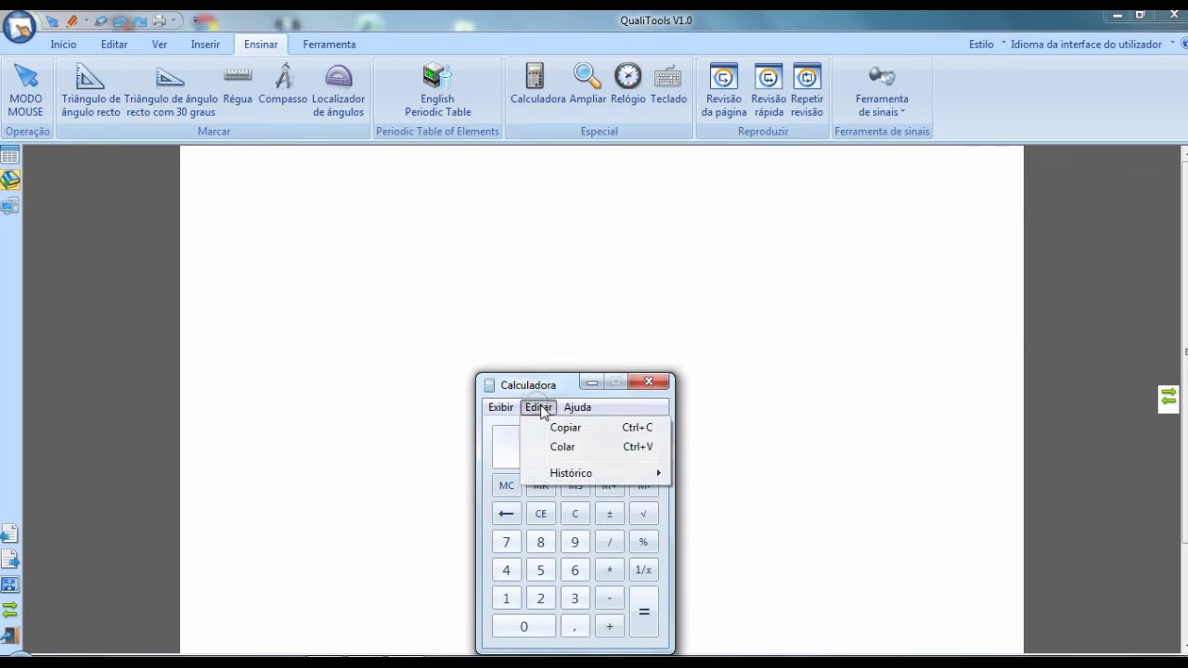
pyautogui.click(504, 409)
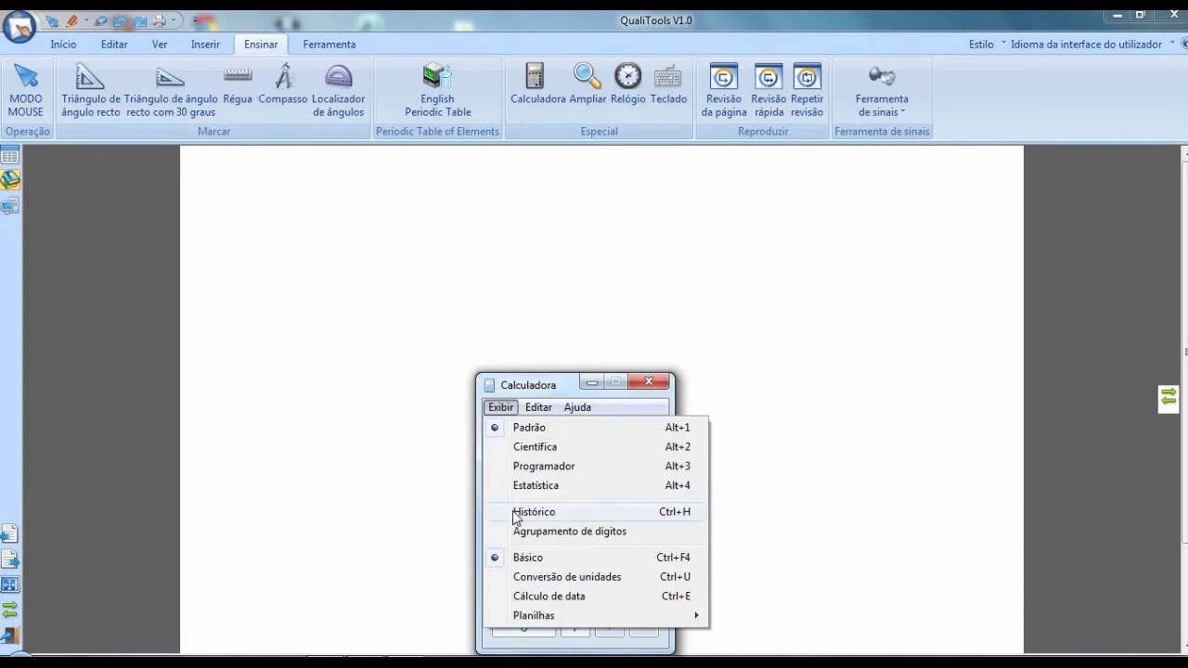
pyautogui.click(534, 448)
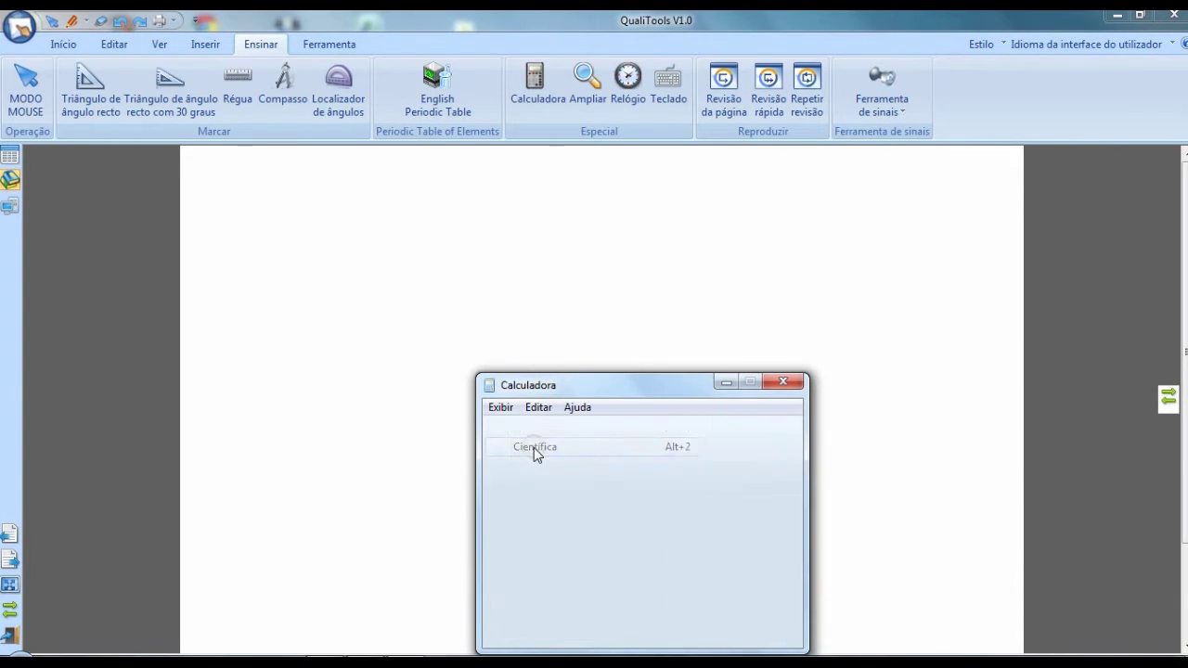
pyautogui.click(502, 409)
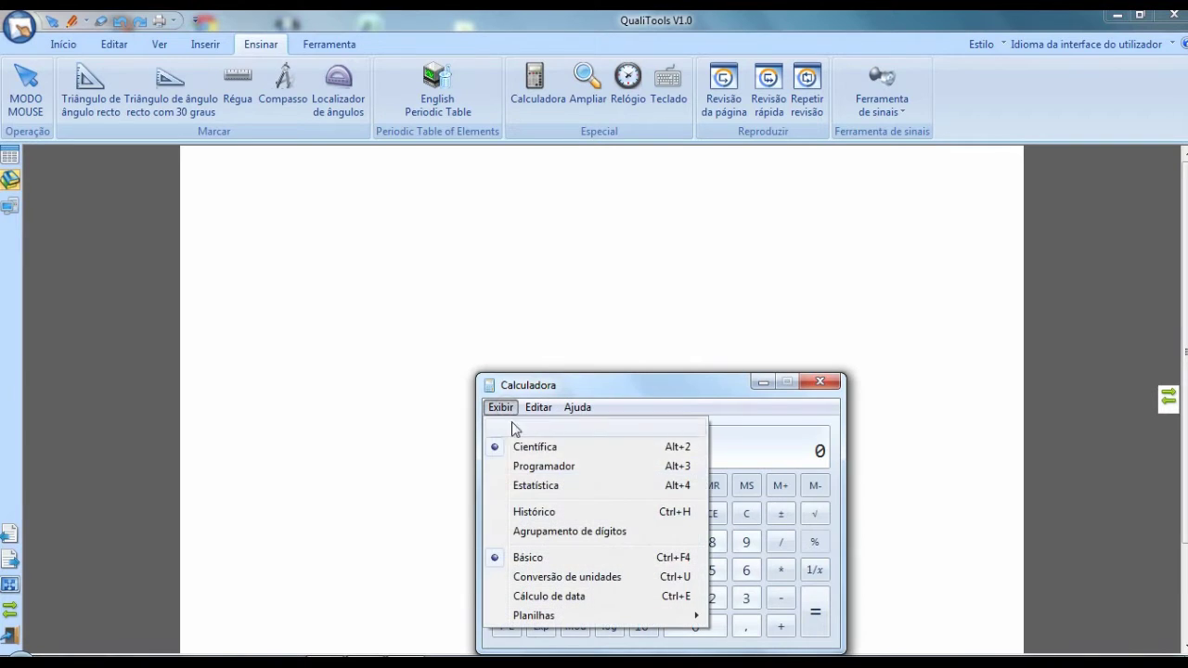
pyautogui.click(530, 471)
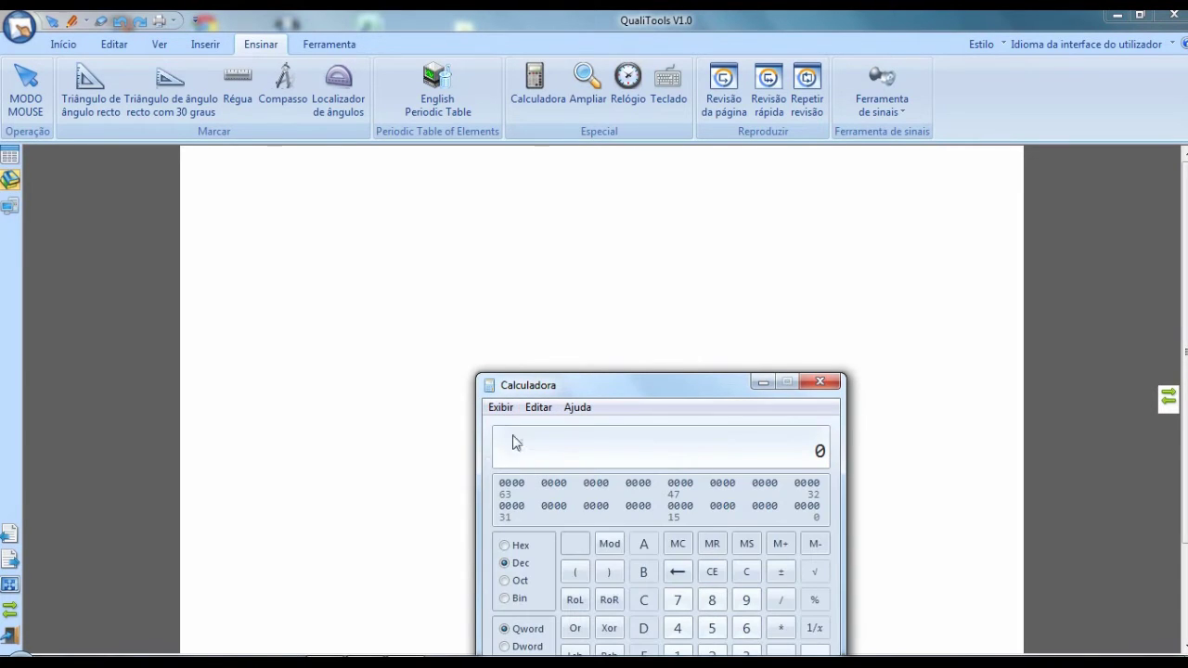
pyautogui.click(501, 409)
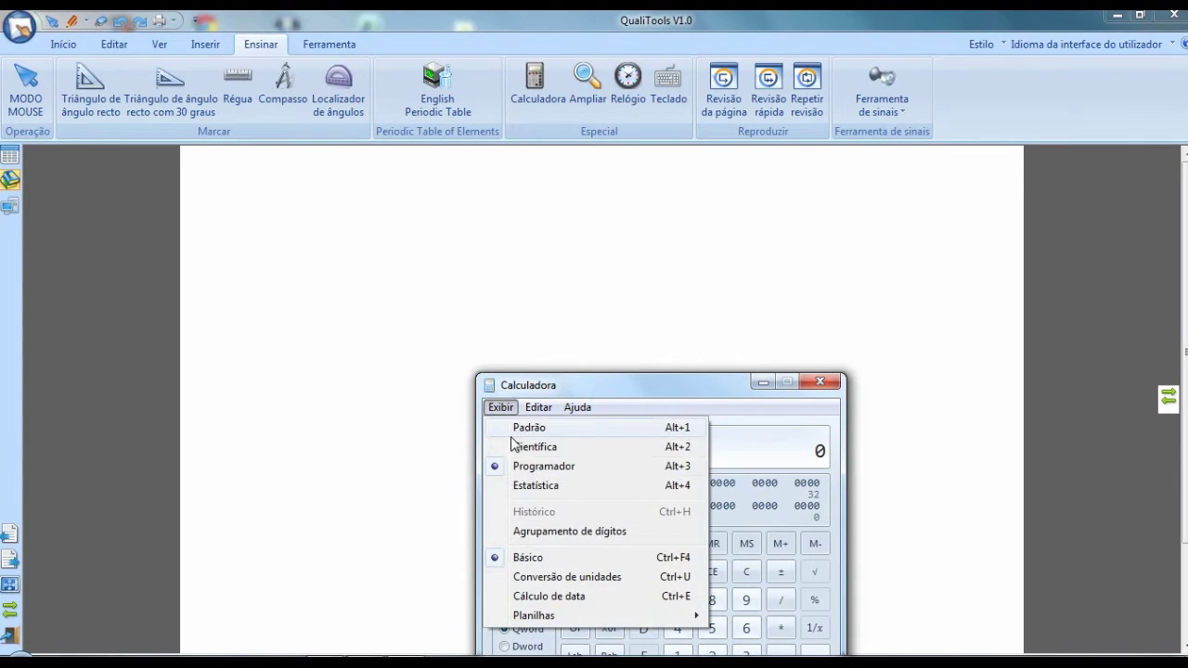
pyautogui.click(524, 485)
pyautogui.moveTo(558, 388); pyautogui.dragTo(495, 227)
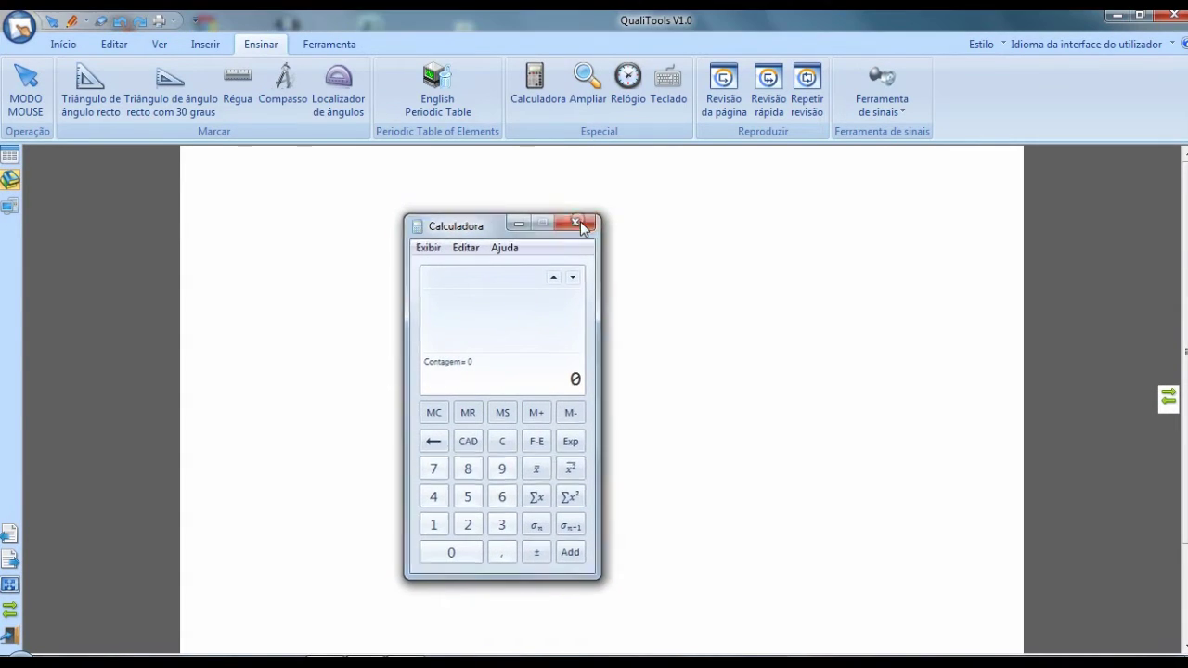
pyautogui.click(576, 220)
# Display the teaching clock over the page and exit it
pyautogui.click(637, 99)
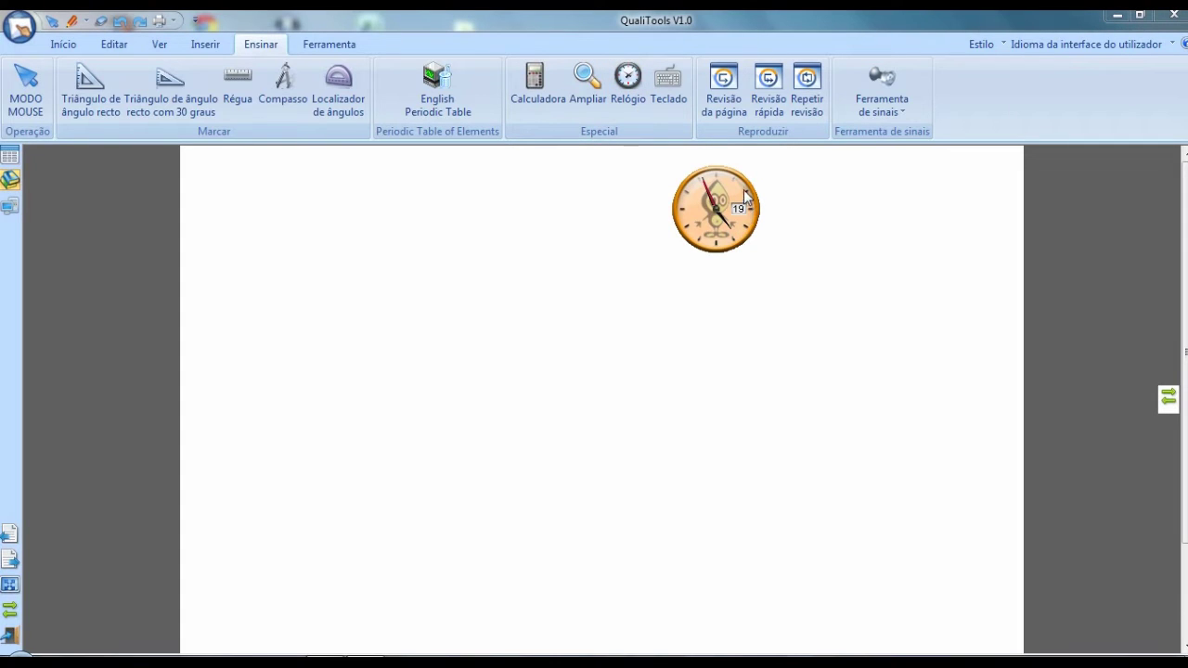
pyautogui.rightClick(710, 185)
pyautogui.click(743, 306)
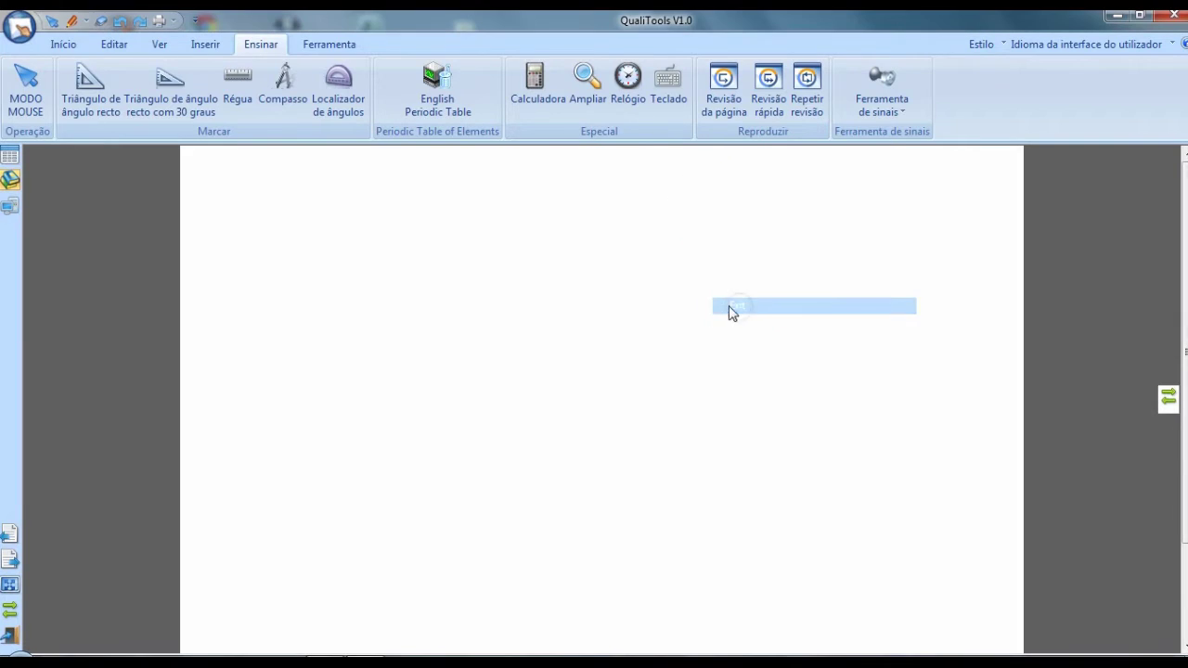
# Show the on-screen keyboard and draw a wide text box in the upper part of the page
pyautogui.click(669, 90)
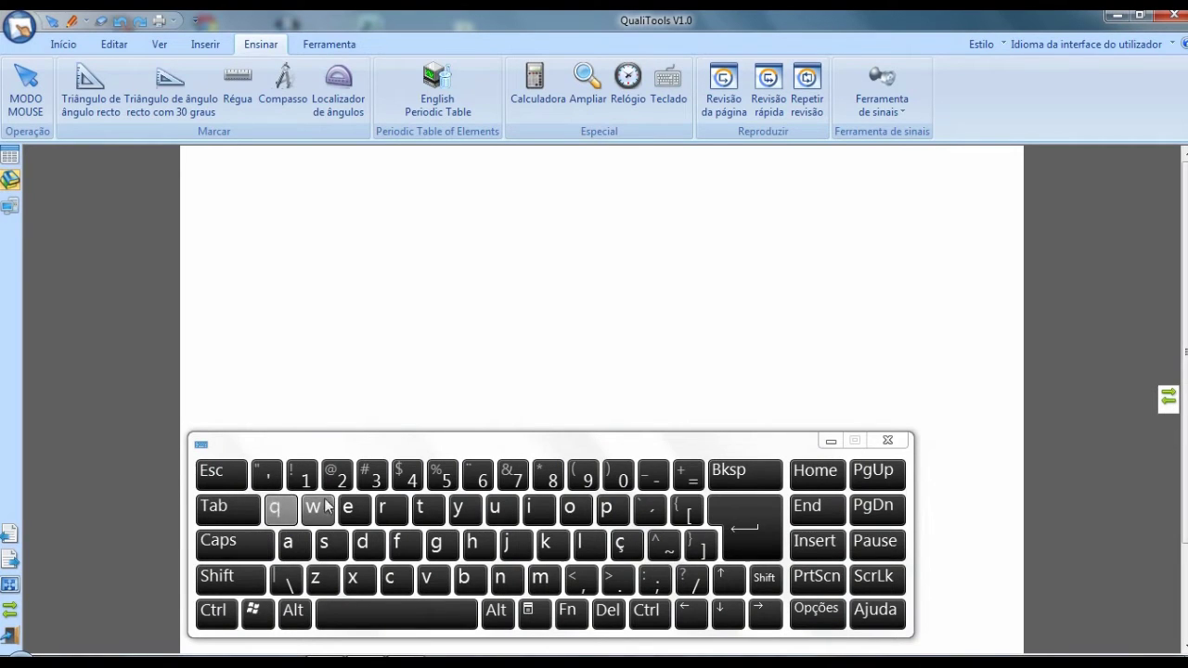
pyautogui.click(205, 45)
pyautogui.click(326, 93)
pyautogui.click(358, 154)
pyautogui.moveTo(217, 215); pyautogui.dragTo(580, 374)
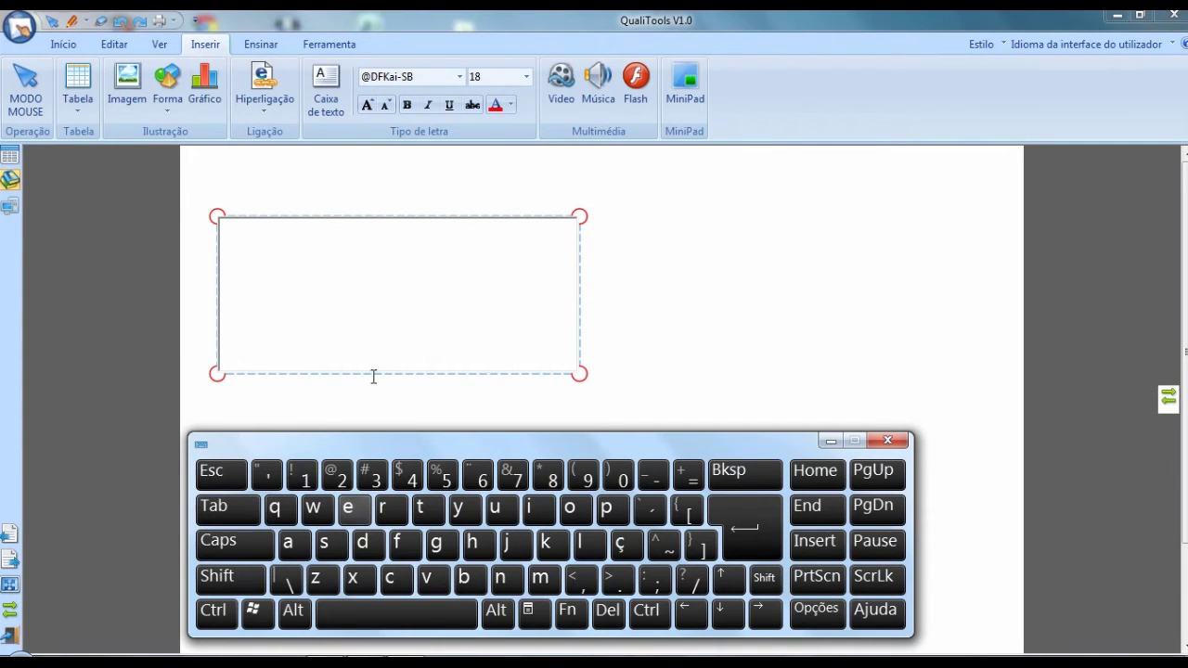
# Enter "qerty" in the text box with the on-screen keyboard and close the keyboard
pyautogui.click(260, 256)
pyautogui.click(275, 510)
pyautogui.click(347, 508)
pyautogui.click(391, 508)
pyautogui.click(423, 507)
pyautogui.click(464, 508)
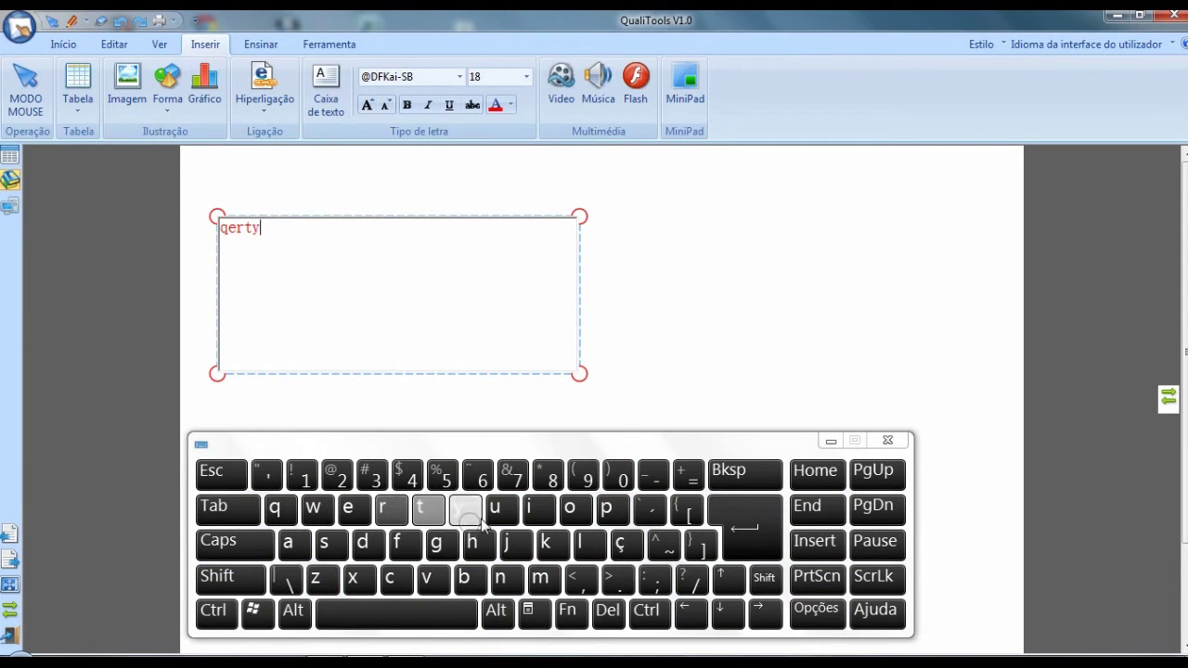
pyautogui.click(887, 440)
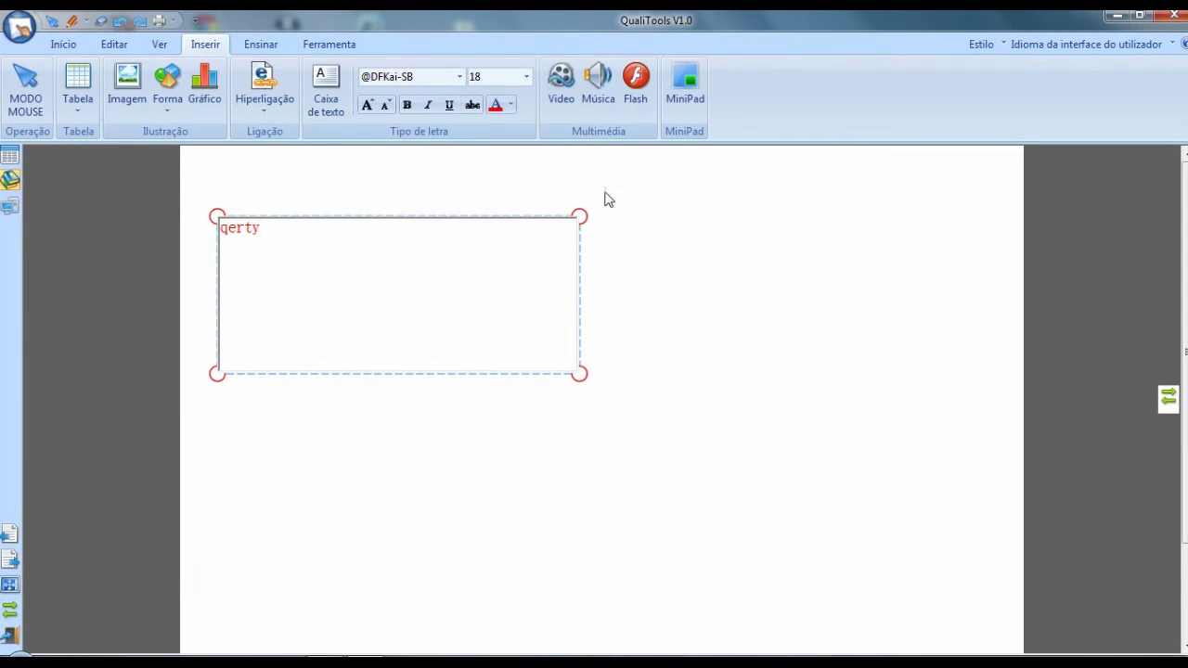
# Delete the "qerty" text box from the page
pyautogui.click(581, 219)
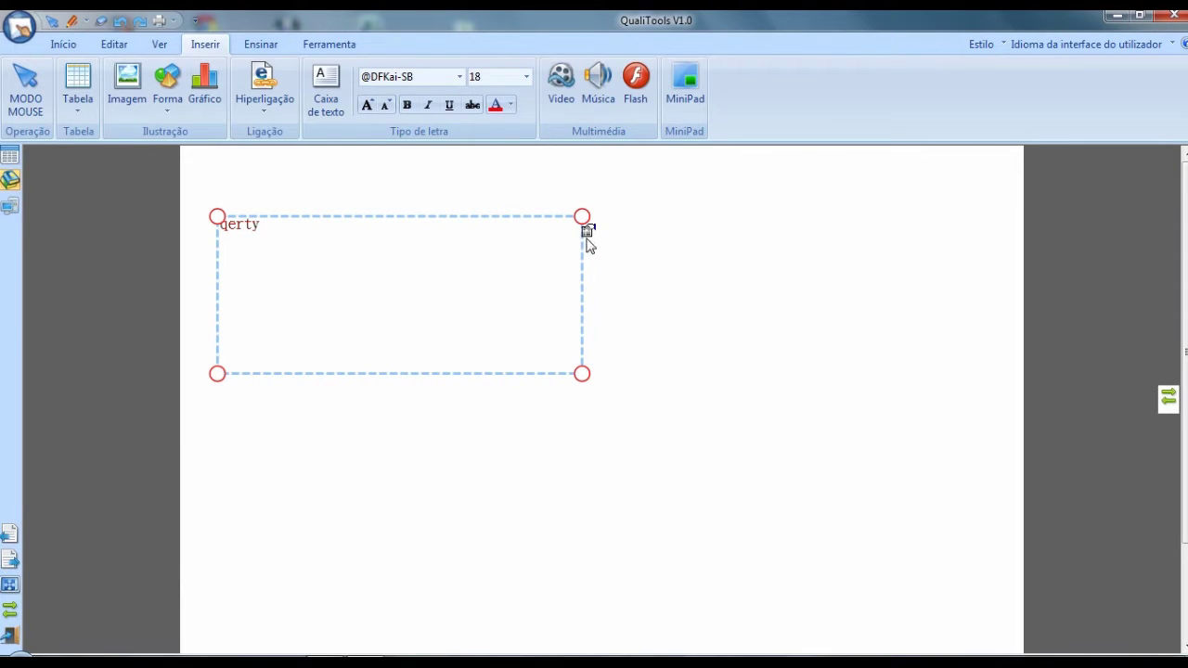
pyautogui.rightClick(586, 241)
pyautogui.click(637, 292)
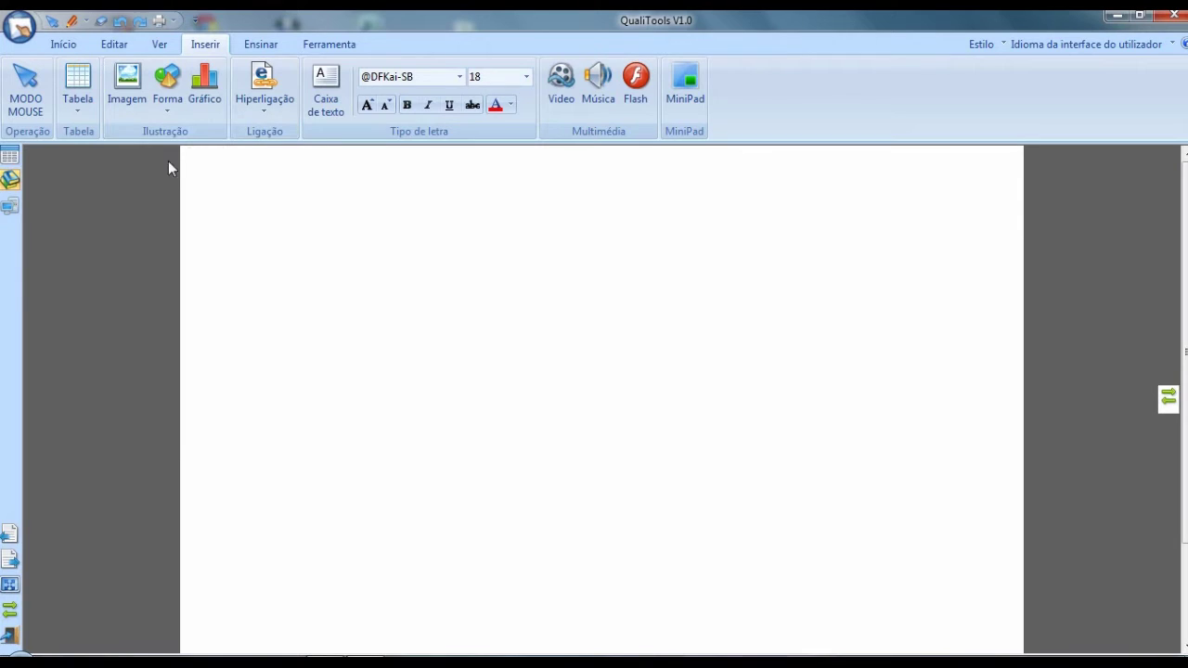
# Insert the Snoopy picture from the Imagens library onto the page
pyautogui.click(128, 98)
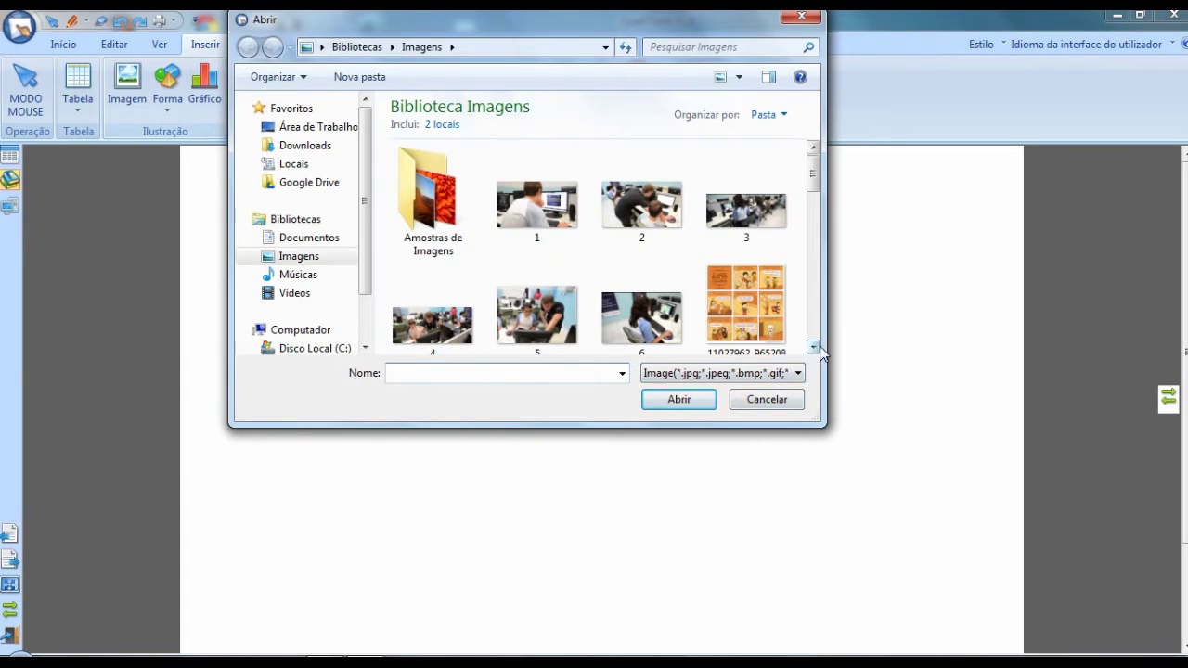
pyautogui.click(813, 349)
pyautogui.click(813, 349)
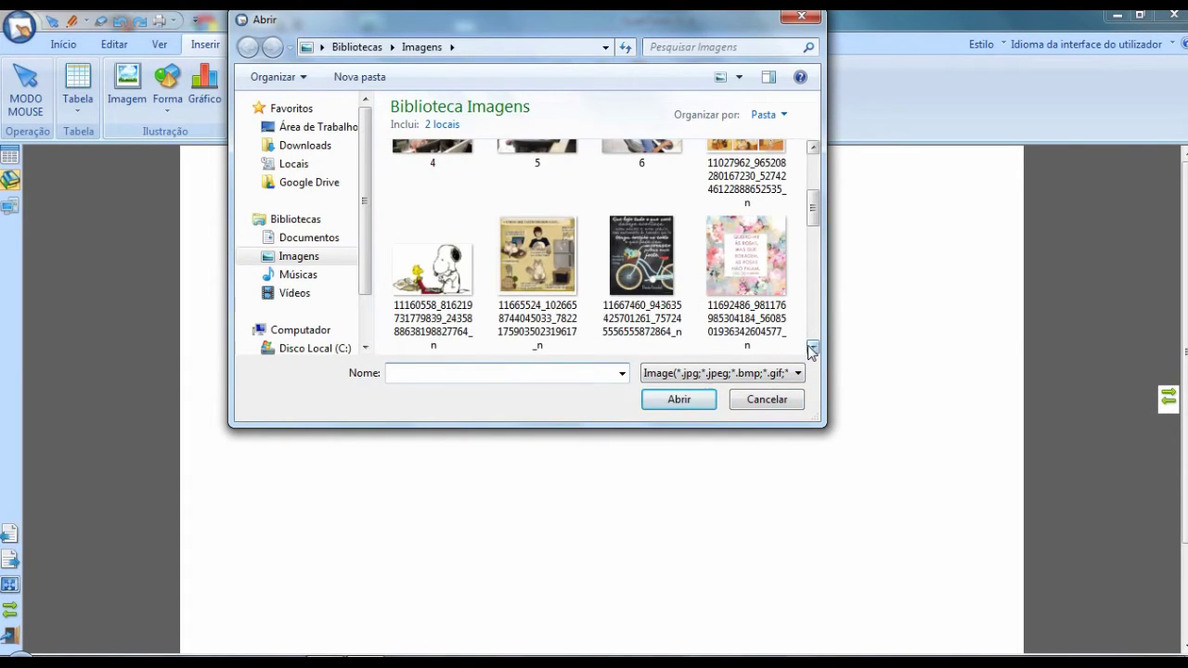
pyautogui.click(444, 275)
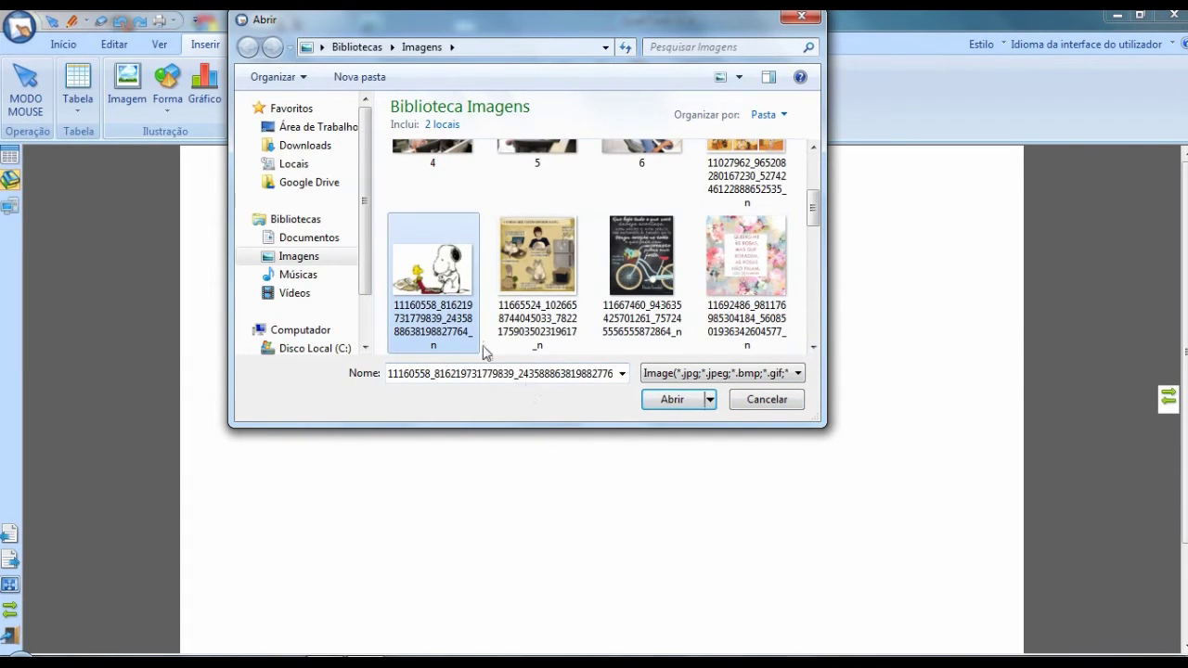
pyautogui.click(682, 401)
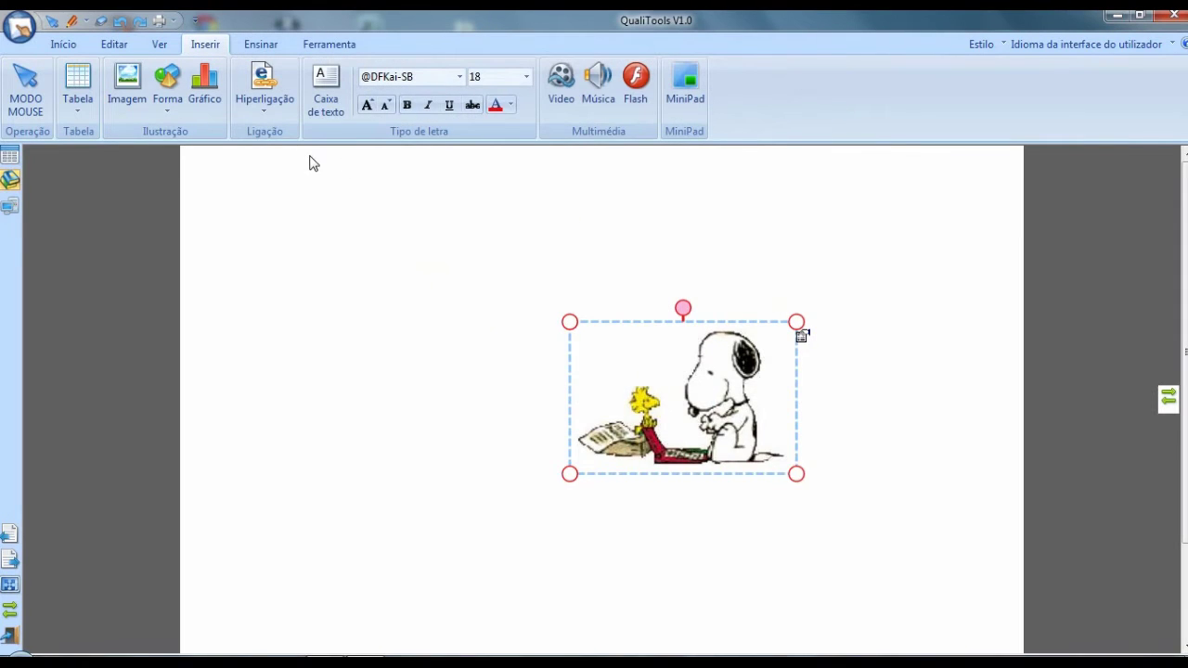
# Draw a large pentagon beside the Snoopy picture using the basic shapes
pyautogui.click(168, 93)
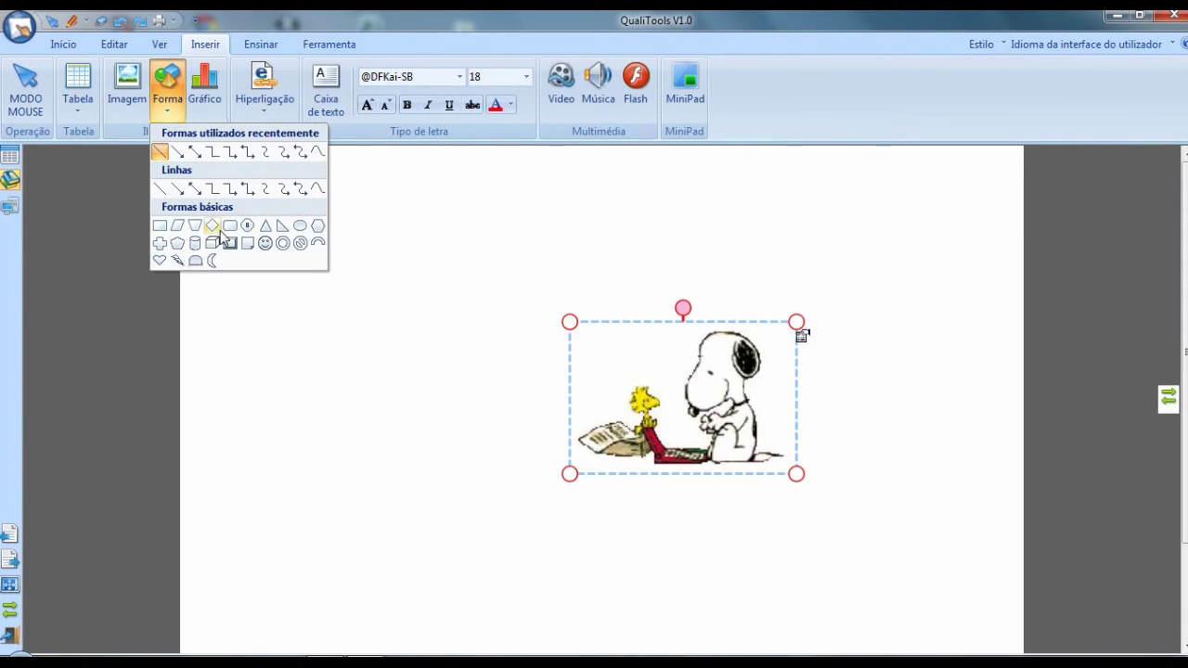
pyautogui.click(179, 243)
pyautogui.moveTo(265, 244); pyautogui.dragTo(287, 267)
pyautogui.moveTo(496, 484); pyautogui.dragTo(497, 487)
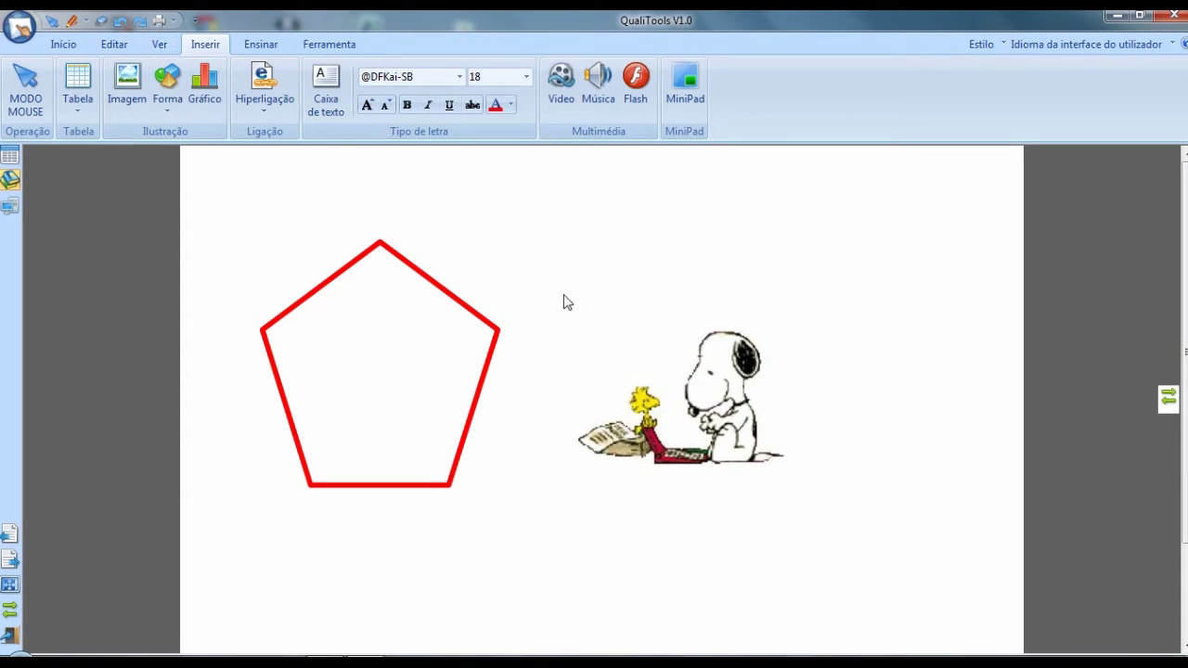
# Clear the page by cutting the Snoopy picture and deleting the pentagon
pyautogui.click(732, 412)
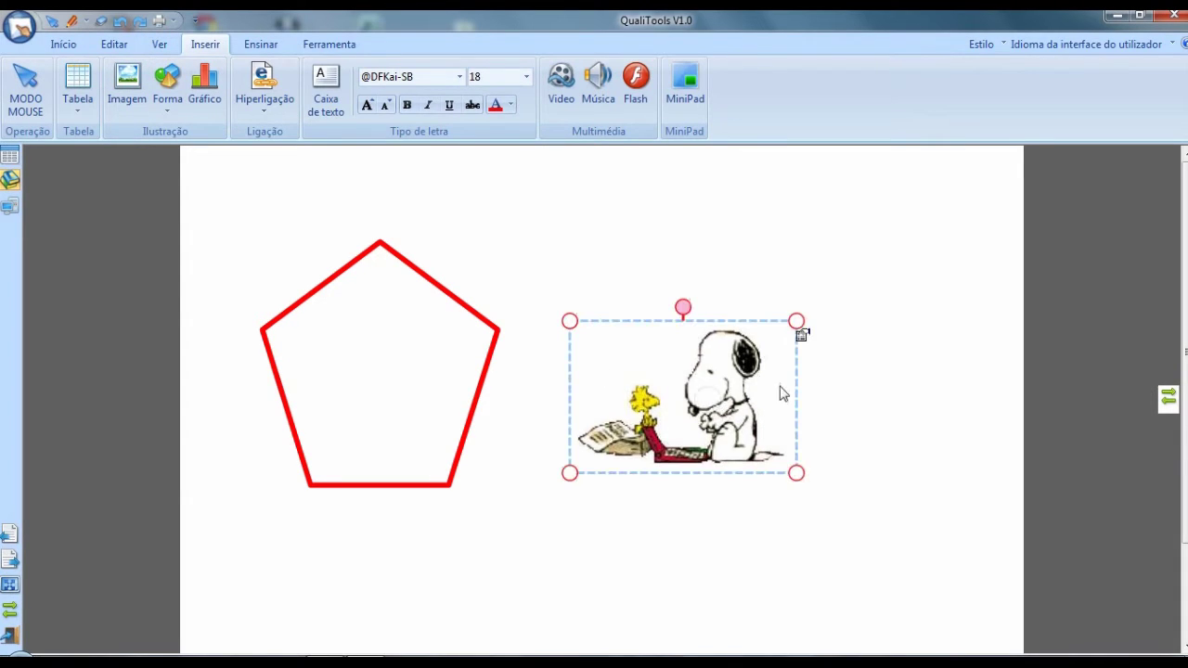
pyautogui.rightClick(802, 336)
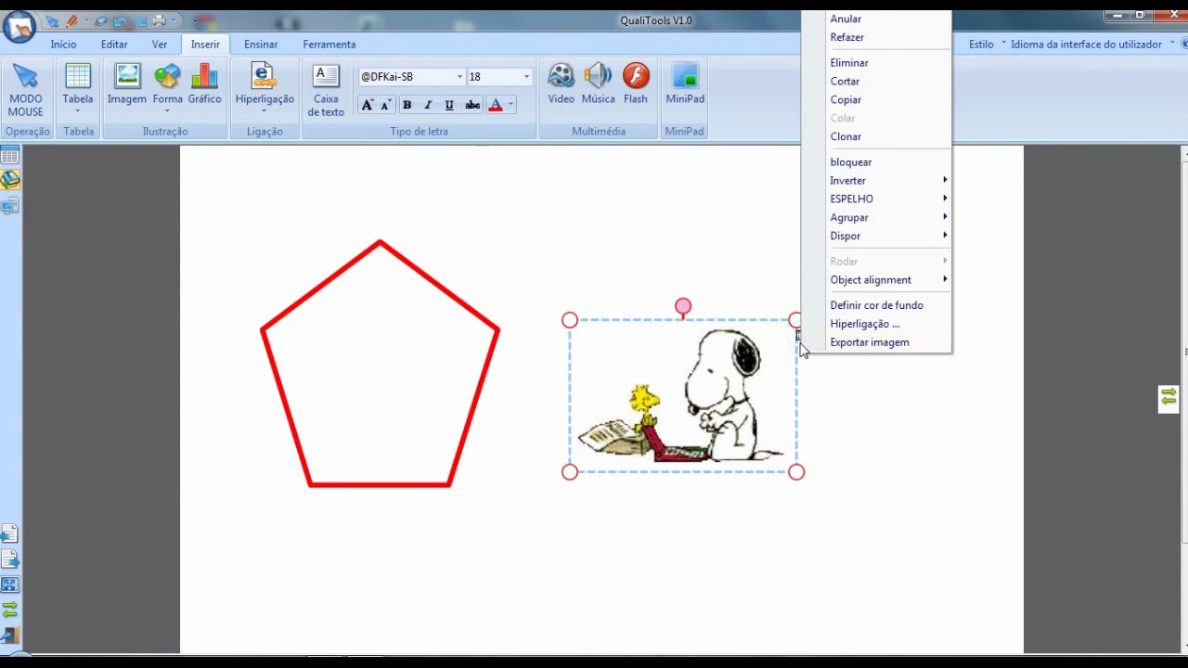
pyautogui.click(849, 81)
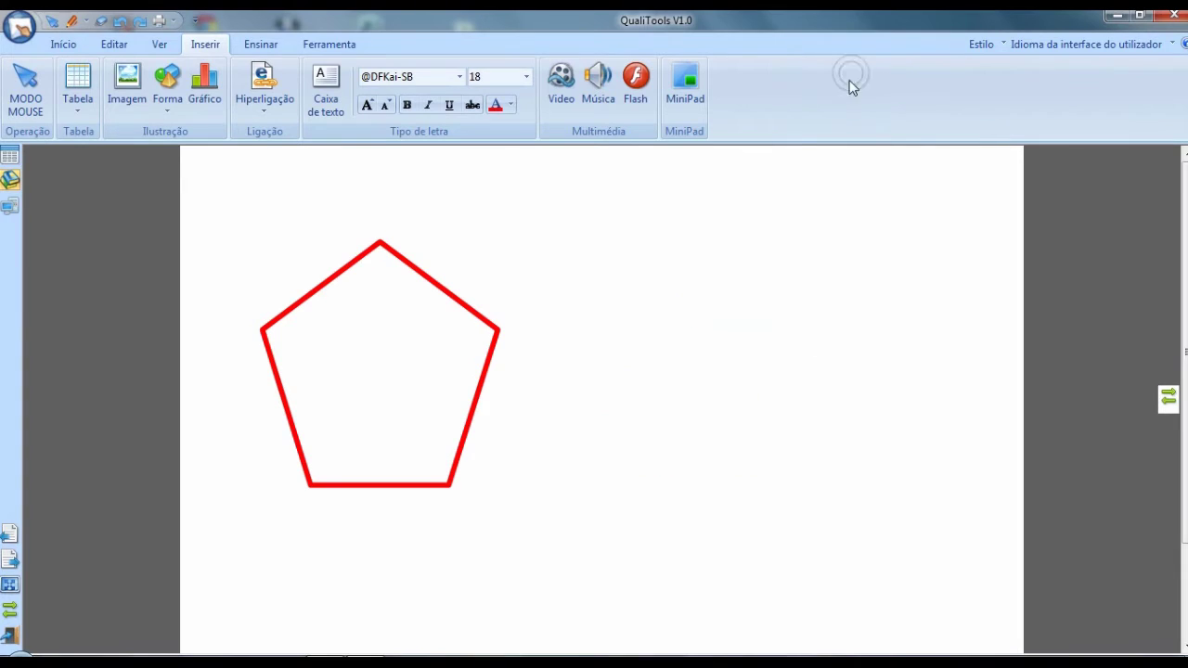
pyautogui.click(443, 294)
pyautogui.rightClick(504, 257)
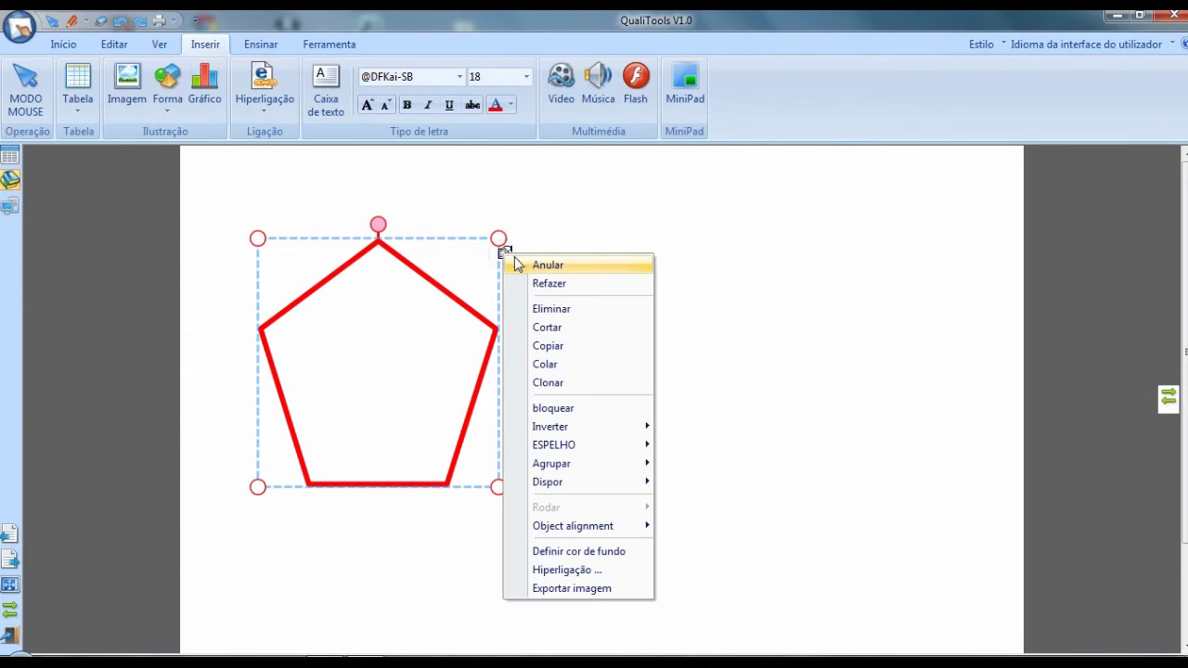
pyautogui.click(540, 312)
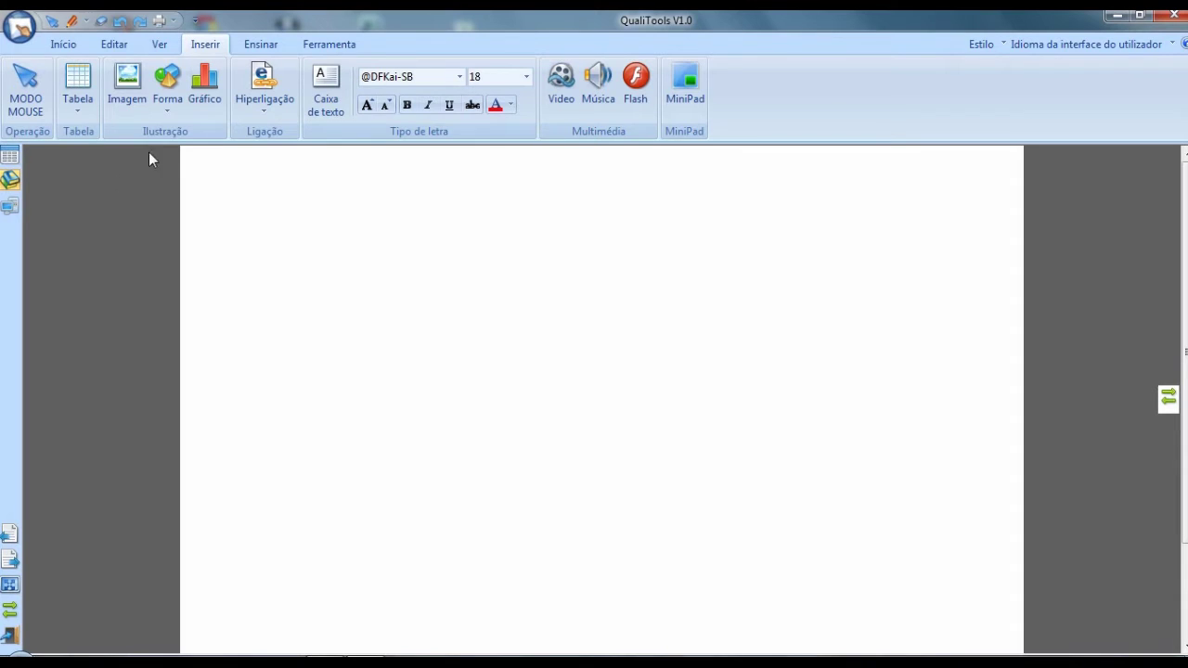
# Start a new chart and give it the title "notas"
pyautogui.click(207, 100)
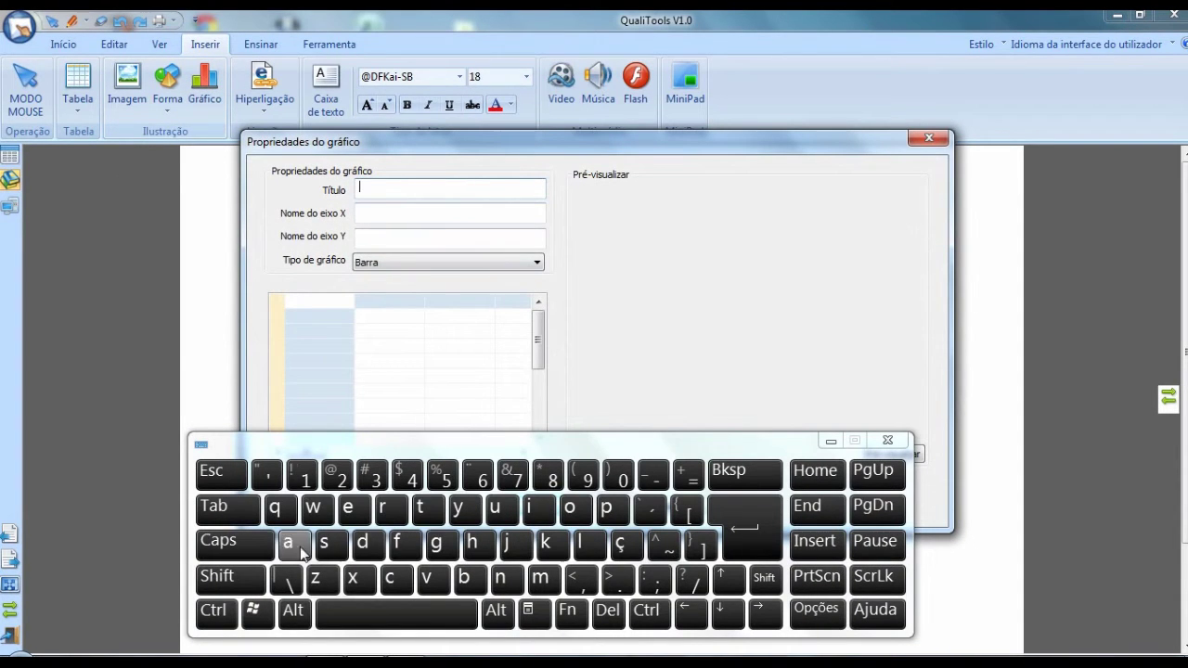
pyautogui.click(507, 579)
pyautogui.click(570, 508)
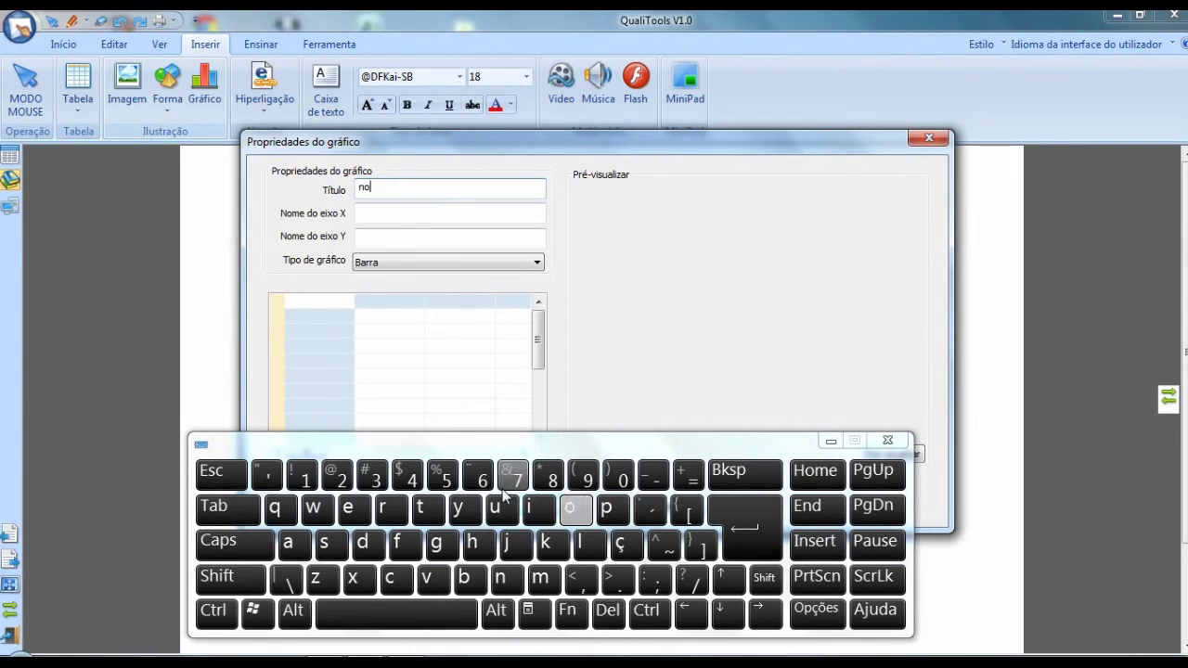
pyautogui.click(427, 510)
pyautogui.click(288, 543)
pyautogui.click(324, 543)
# Name the chart's X axis "alunos"
pyautogui.click(374, 212)
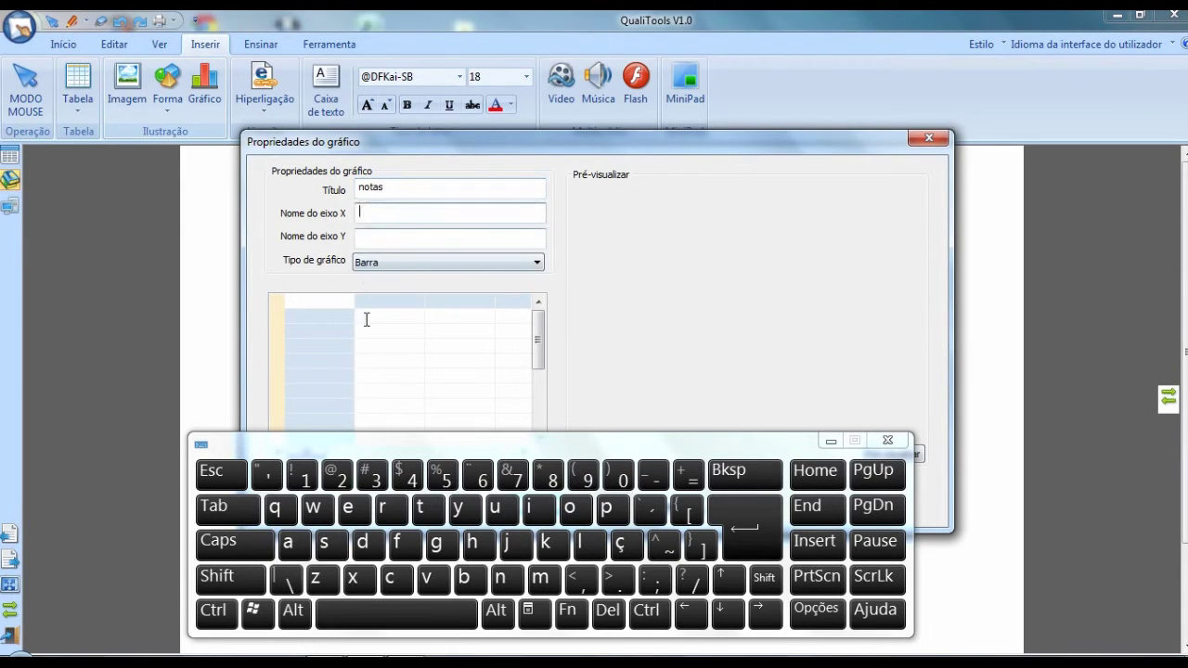
pyautogui.click(290, 544)
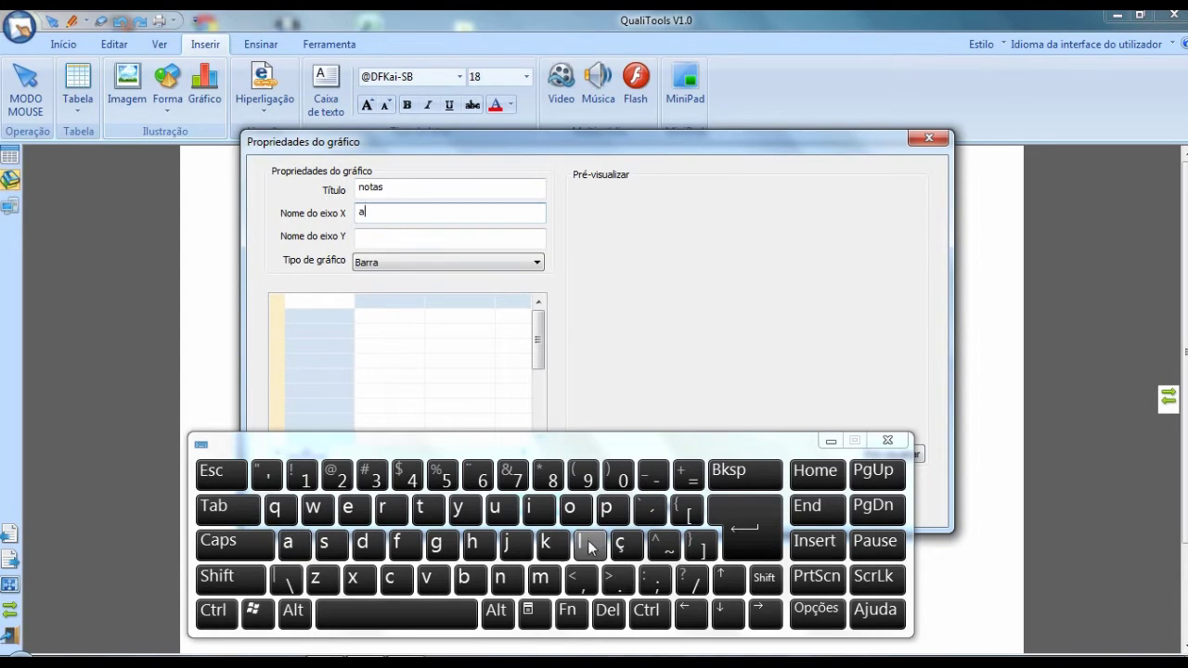
pyautogui.click(590, 546)
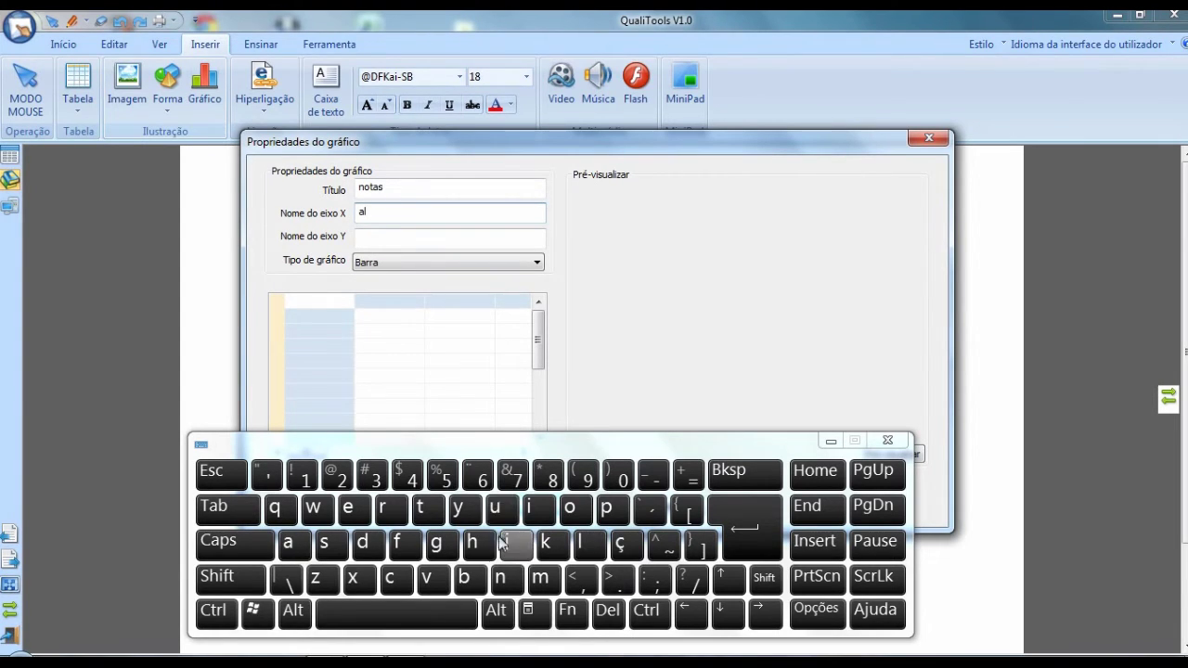
pyautogui.click(509, 512)
pyautogui.click(502, 581)
pyautogui.click(570, 507)
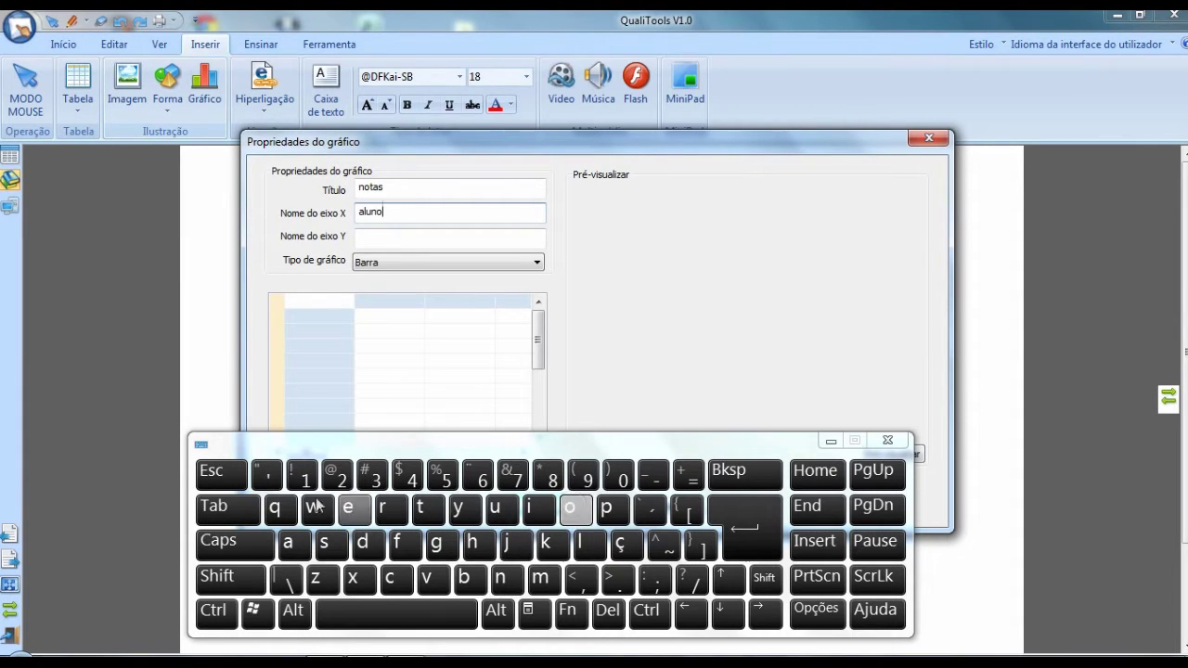
pyautogui.click(342, 549)
# Name the chart's Y axis "notas" and minimise the on-screen keyboard to uncover the data table
pyautogui.click(398, 238)
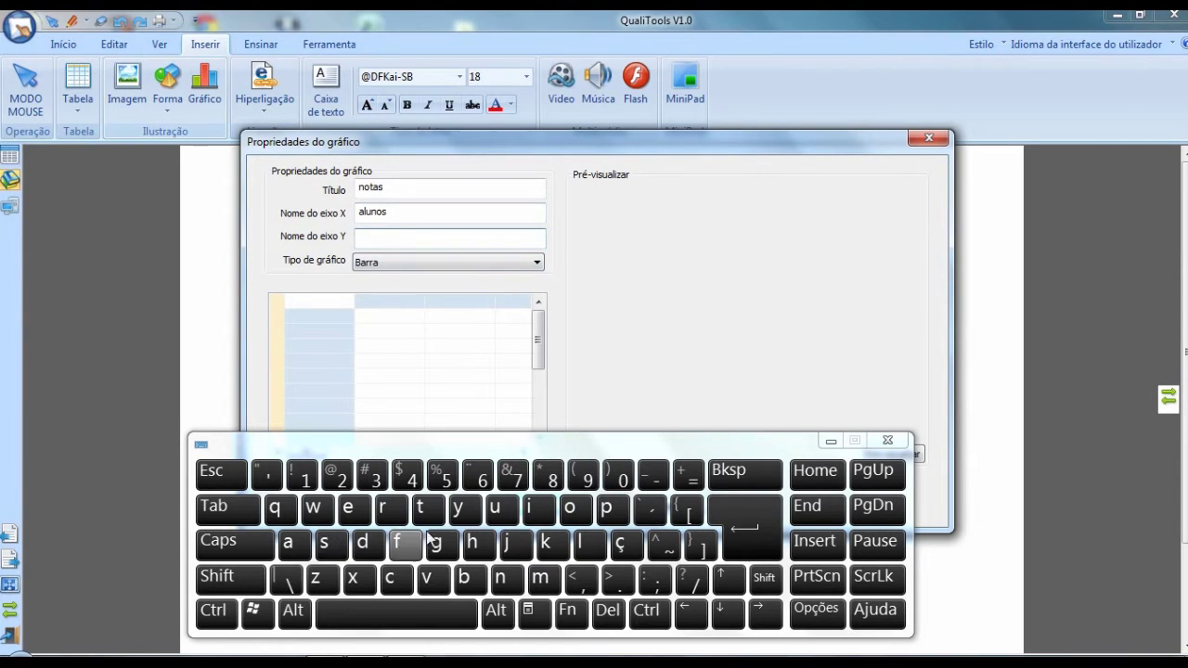
pyautogui.click(500, 581)
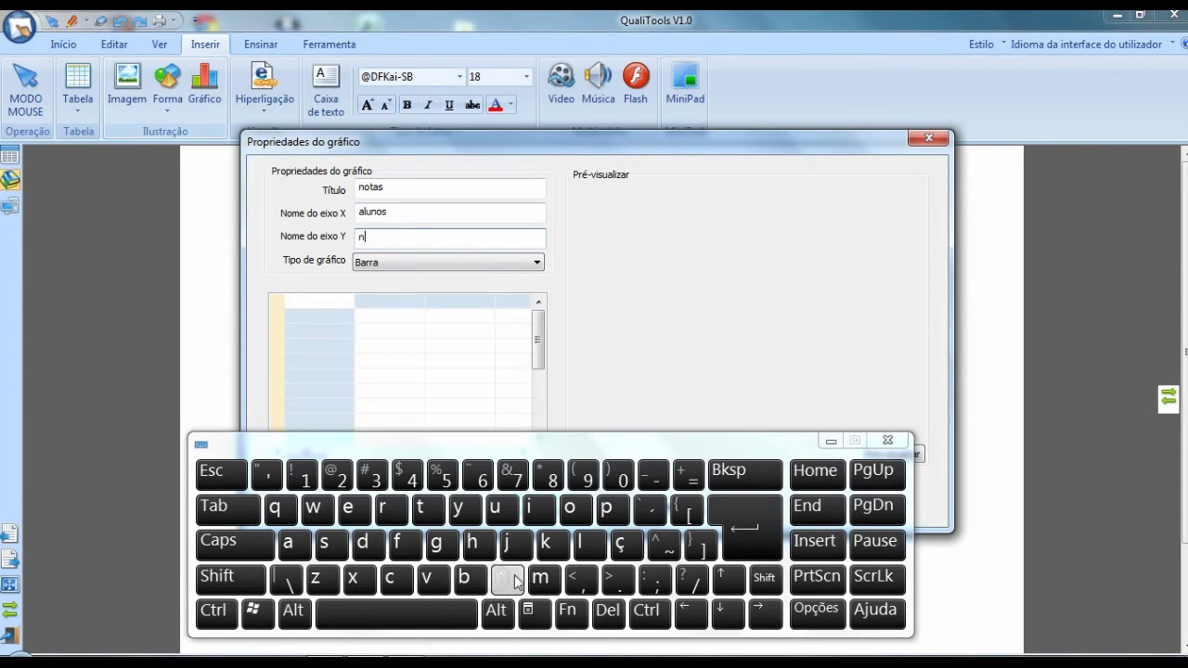
pyautogui.click(572, 508)
pyautogui.click(429, 509)
pyautogui.click(290, 544)
pyautogui.click(325, 544)
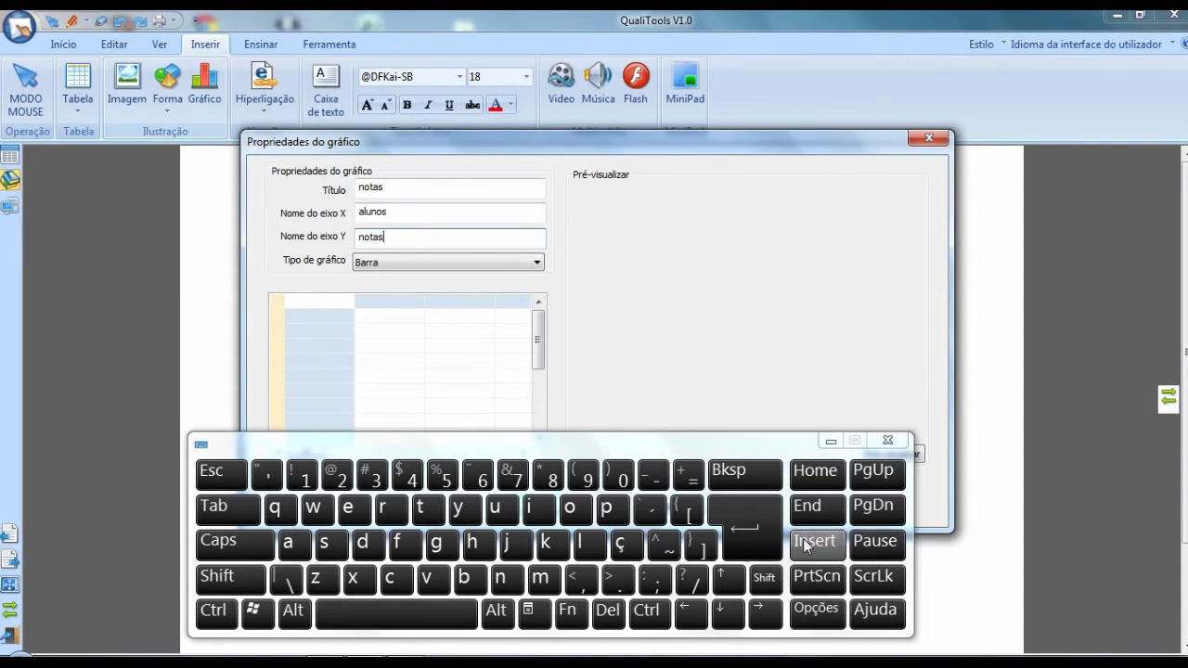
pyautogui.click(831, 441)
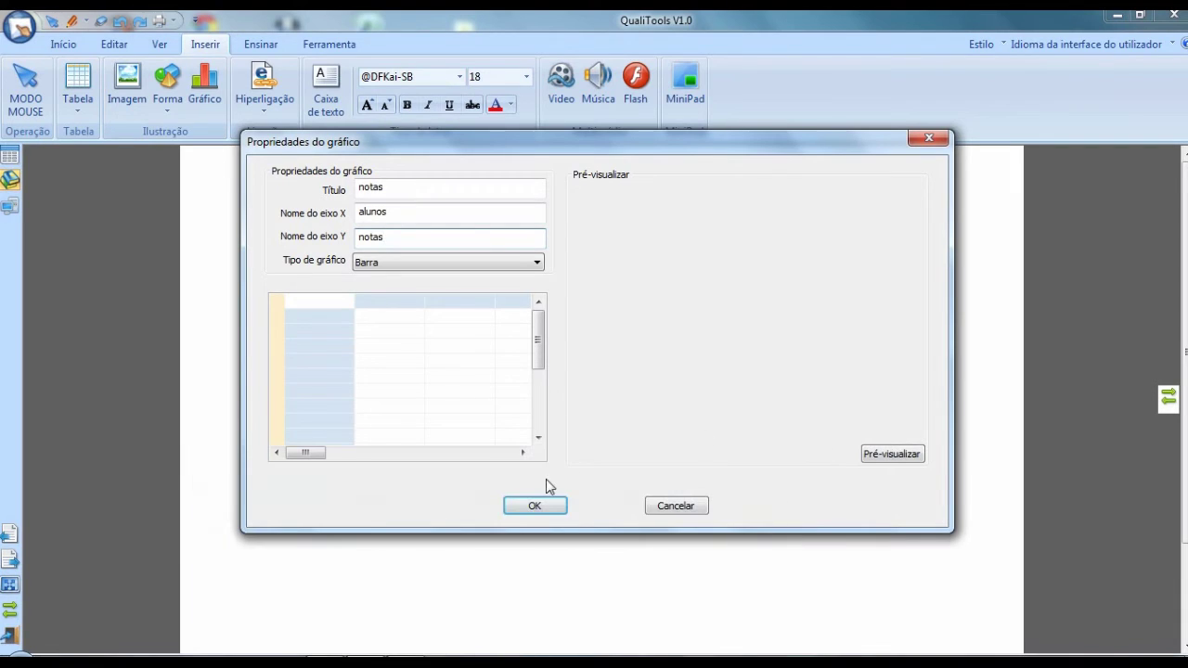
# Fill the data table with a "notas" column and three students' grades of 10, 8 and 7, and insert the bar chart
pyautogui.click(391, 305)
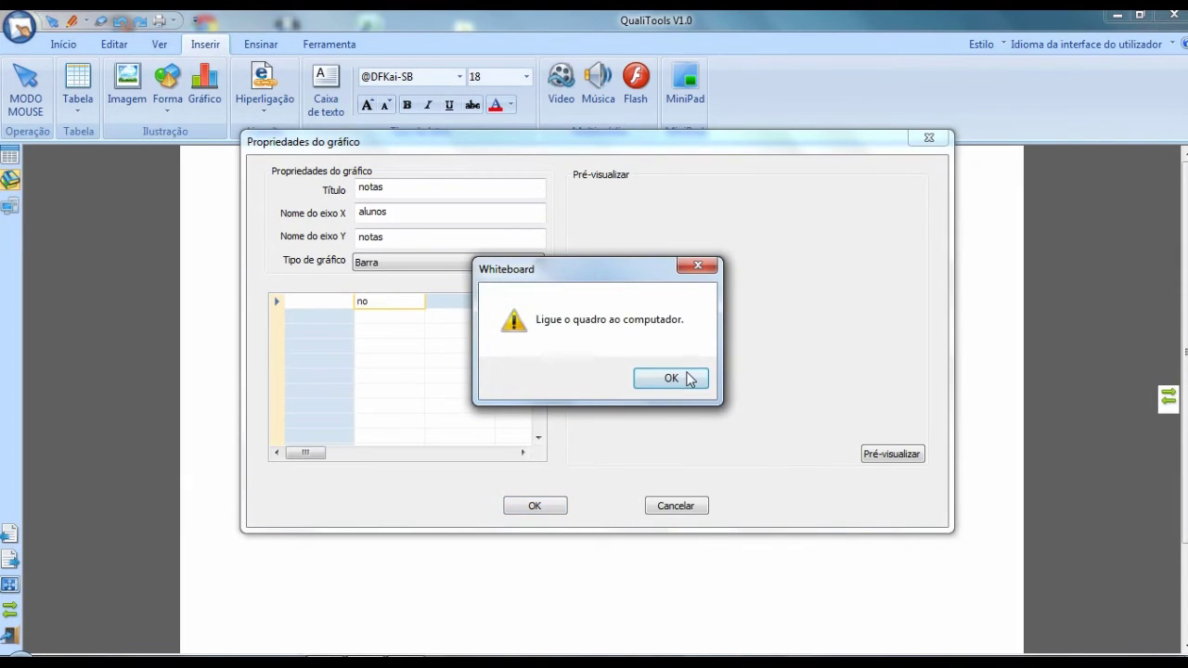
pyautogui.click(670, 379)
pyautogui.write('t')
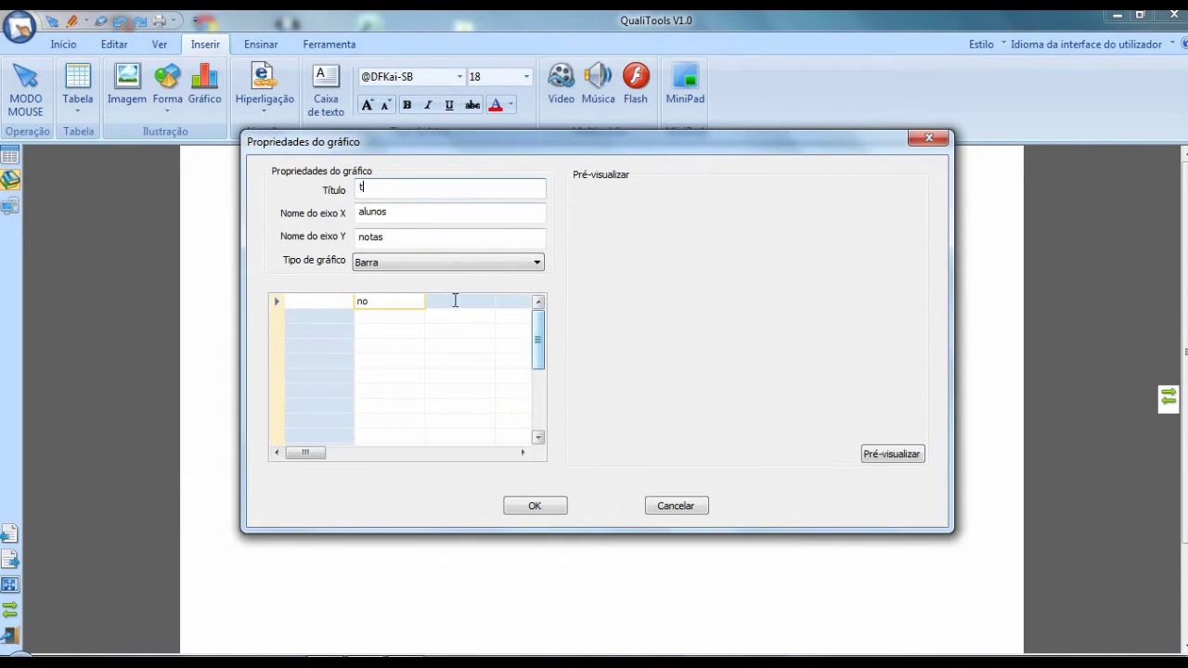
pyautogui.click(383, 301)
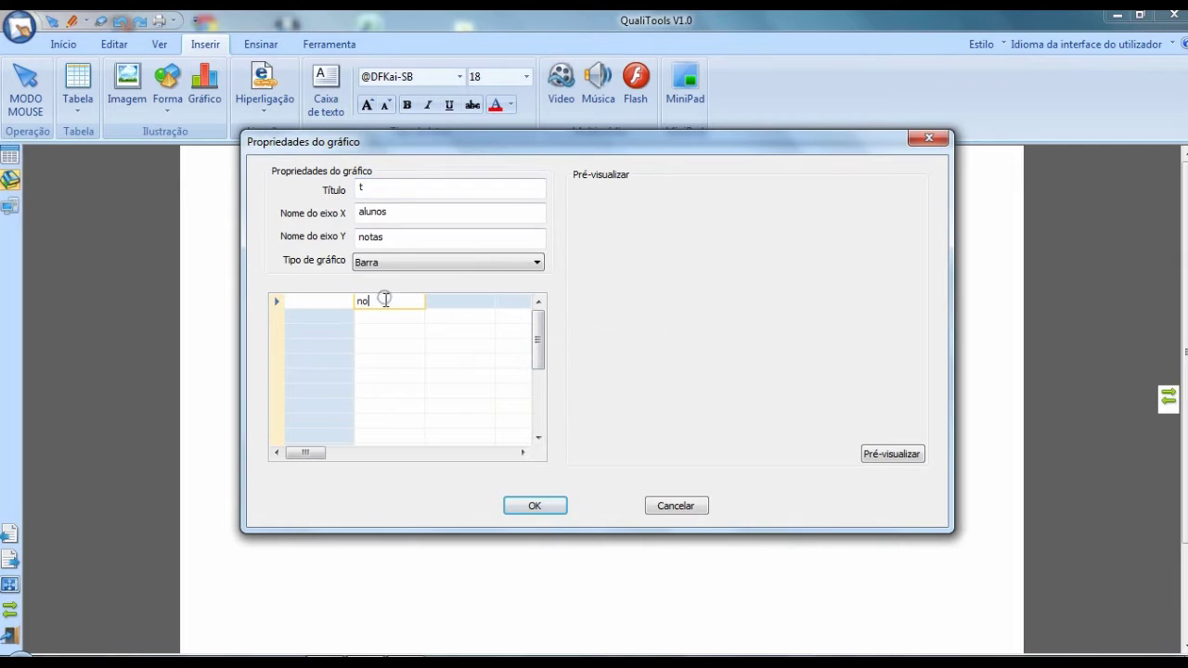
pyautogui.click(326, 316)
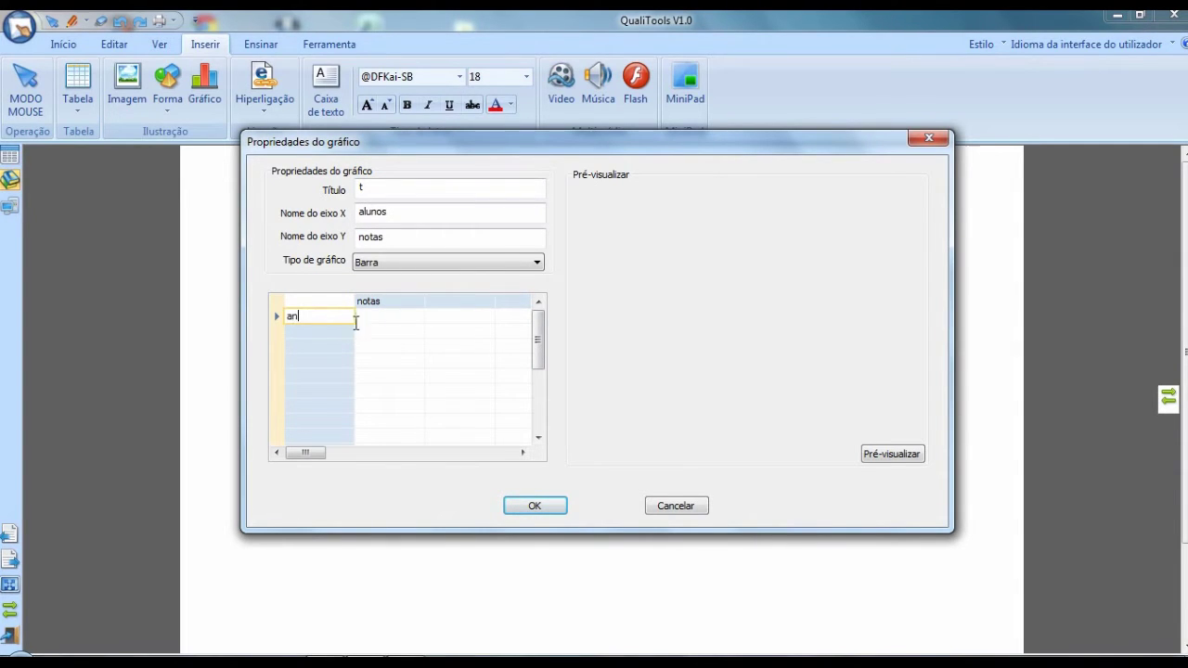
pyautogui.click(391, 318)
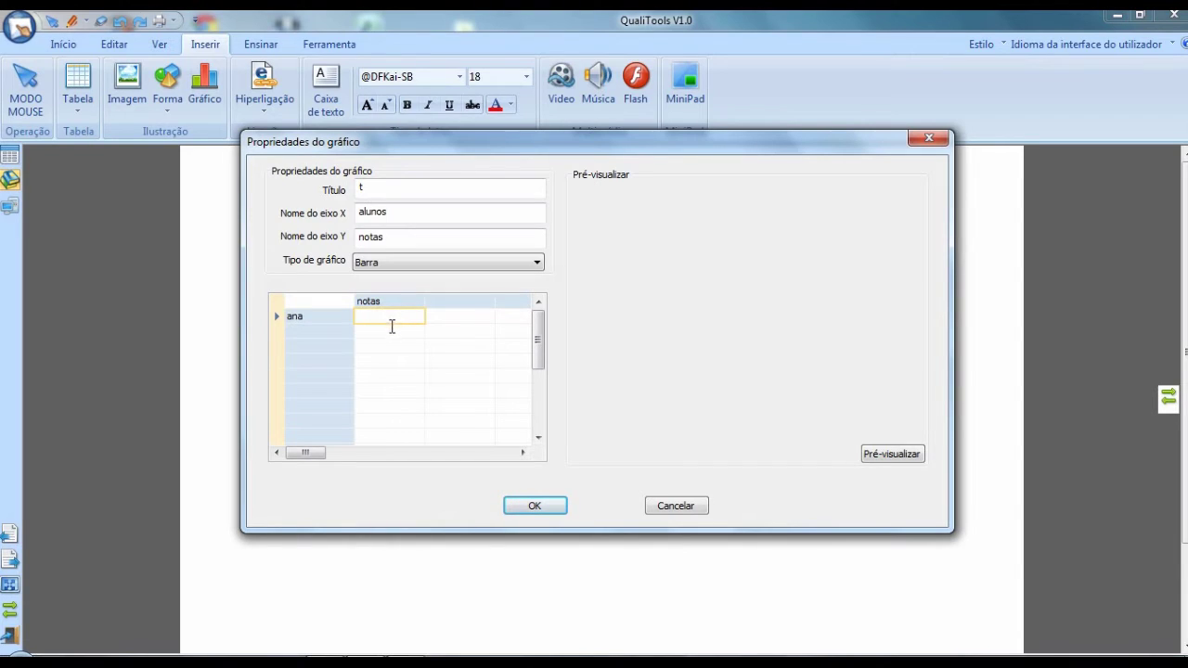
pyautogui.click(331, 330)
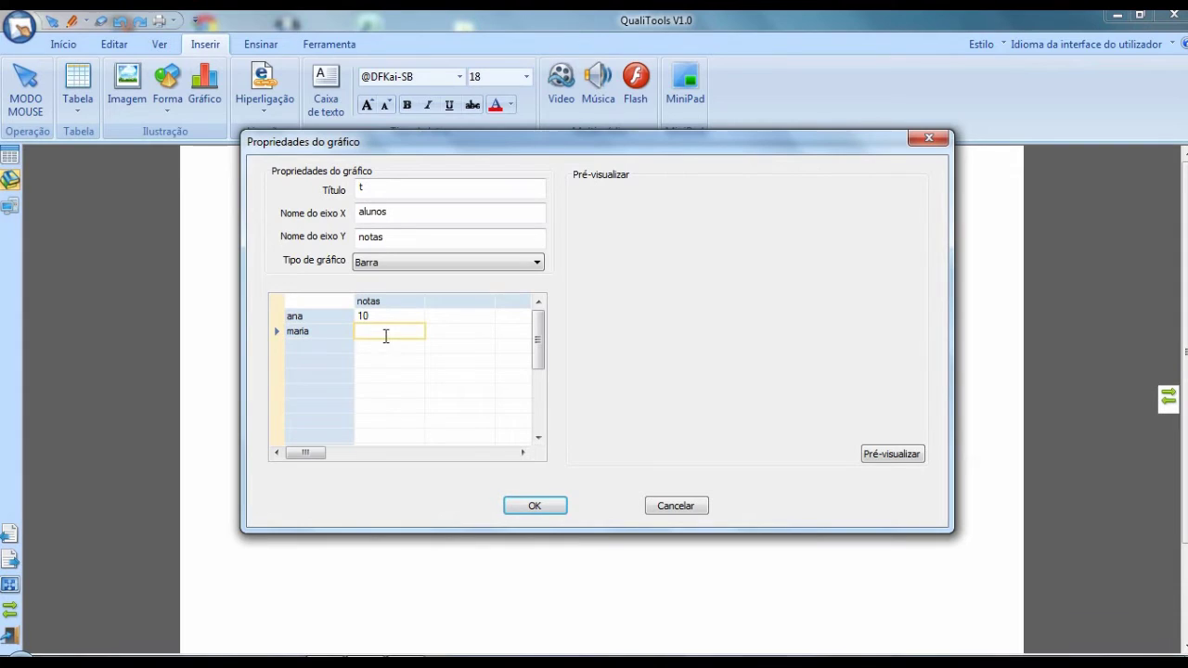
pyautogui.click(320, 347)
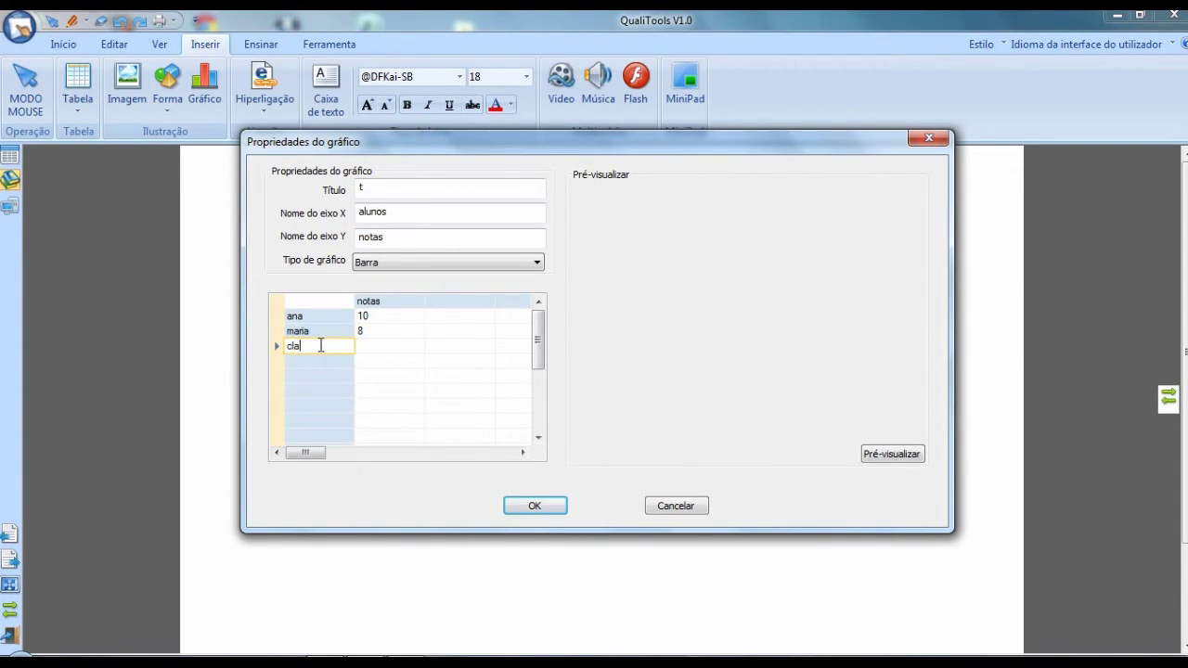
pyautogui.click(375, 351)
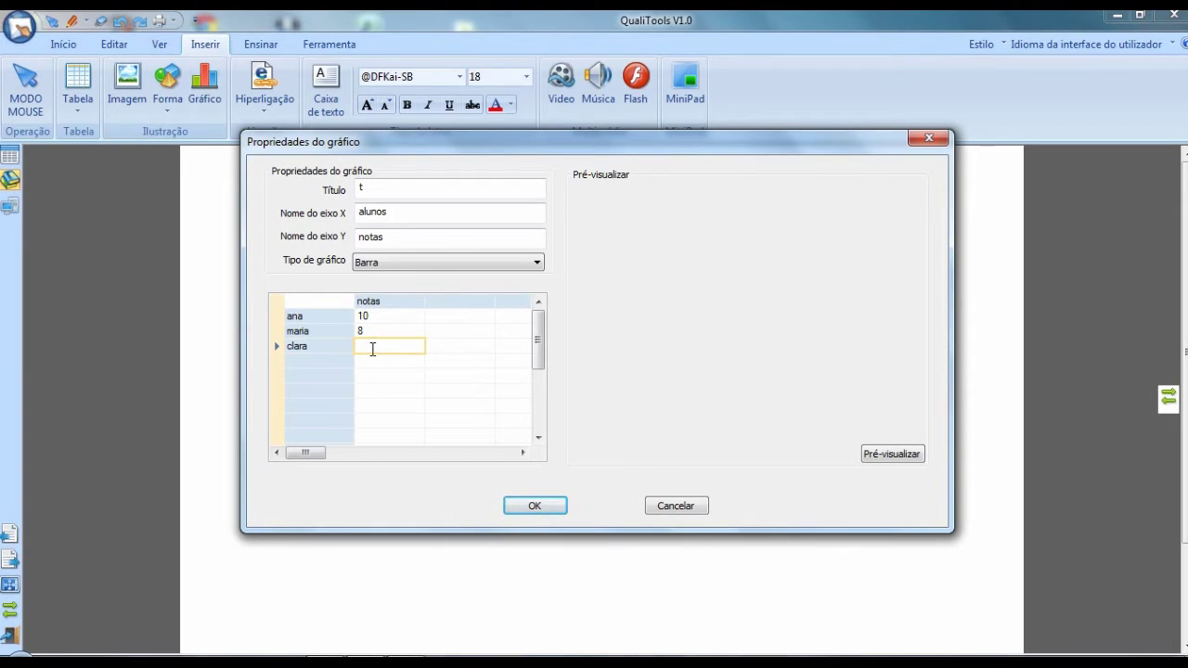
pyautogui.click(536, 506)
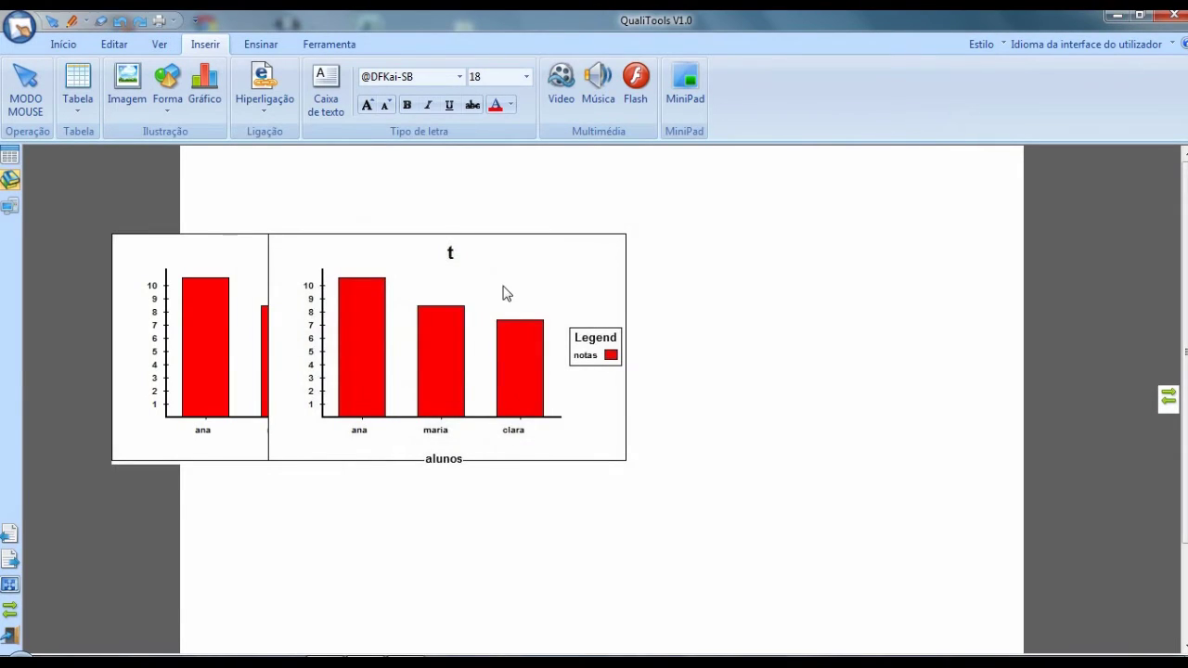
# Move the bar chart fully onto the page, and delete it
pyautogui.moveTo(672, 373); pyautogui.dragTo(680, 304)
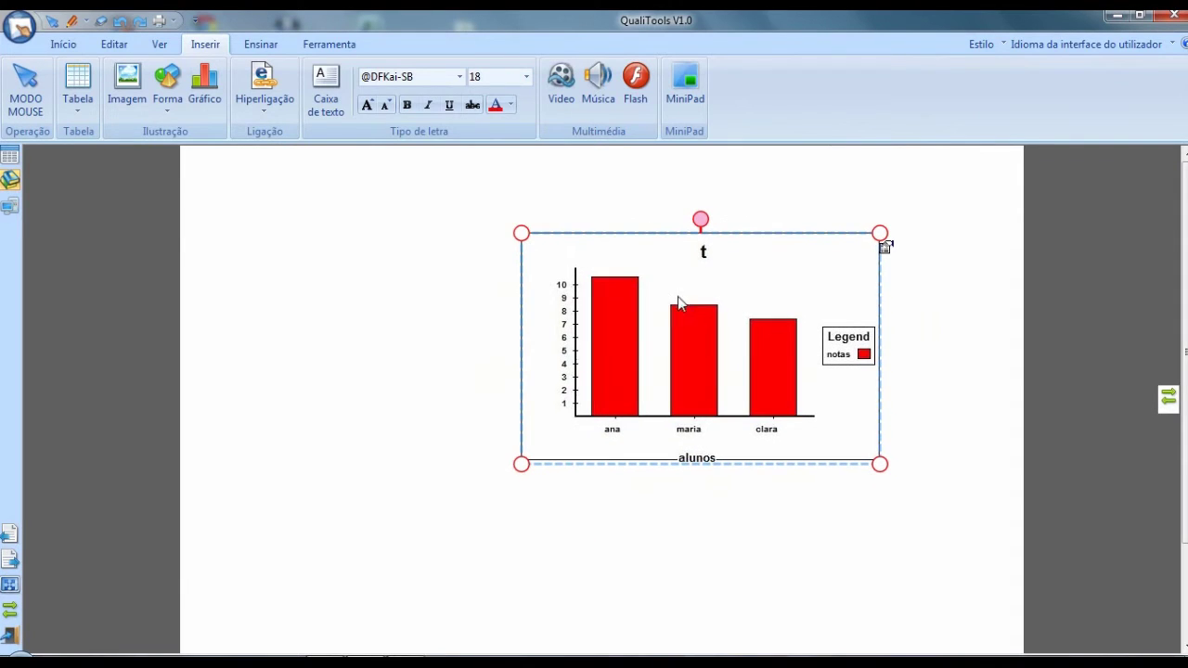
pyautogui.press('Delete')
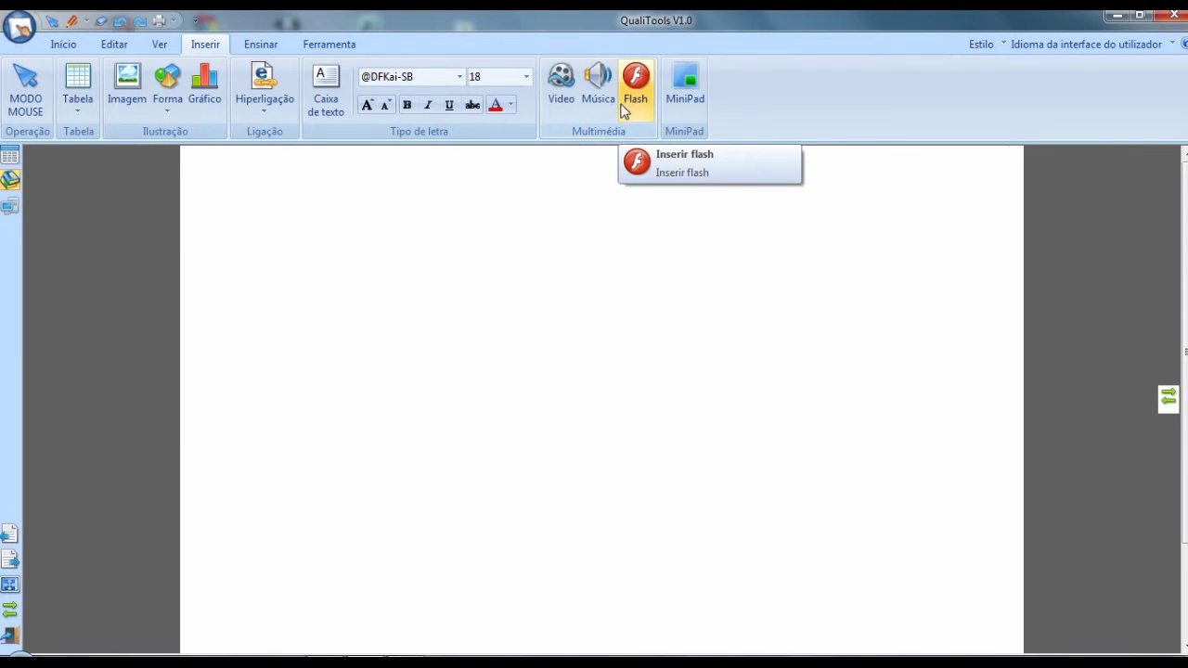
# Open the screen recorder (Gravar) and start recording the screen
pyautogui.click(327, 44)
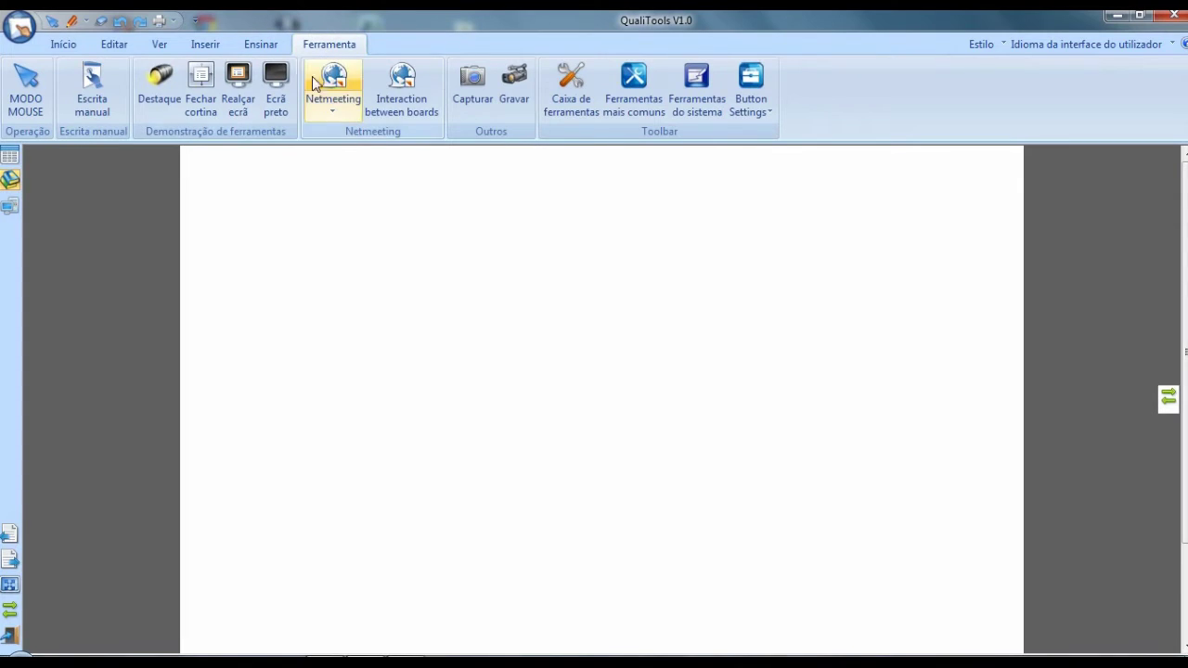
pyautogui.rightClick(512, 84)
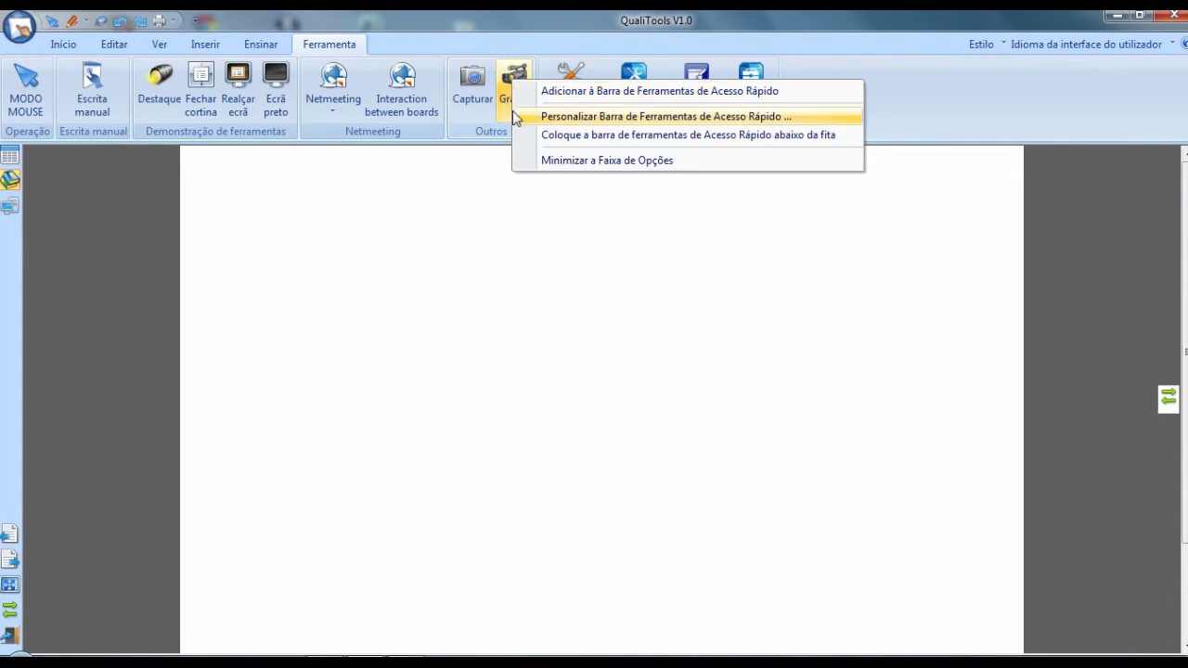
pyautogui.press('Escape')
pyautogui.click(514, 81)
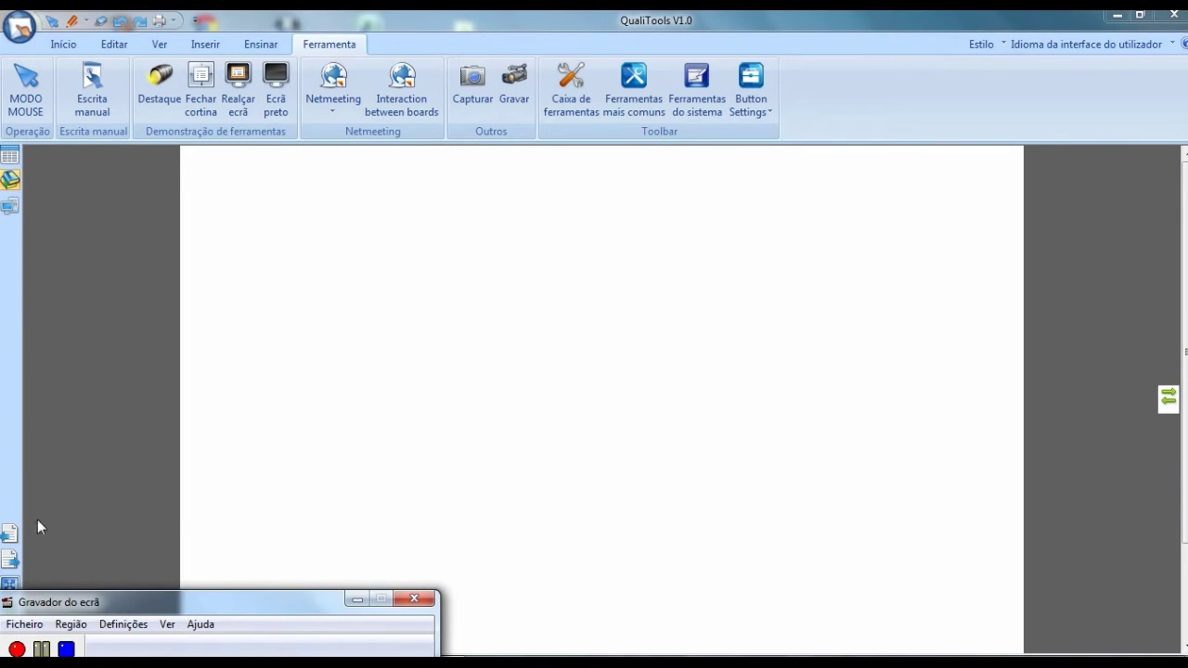
pyautogui.click(13, 646)
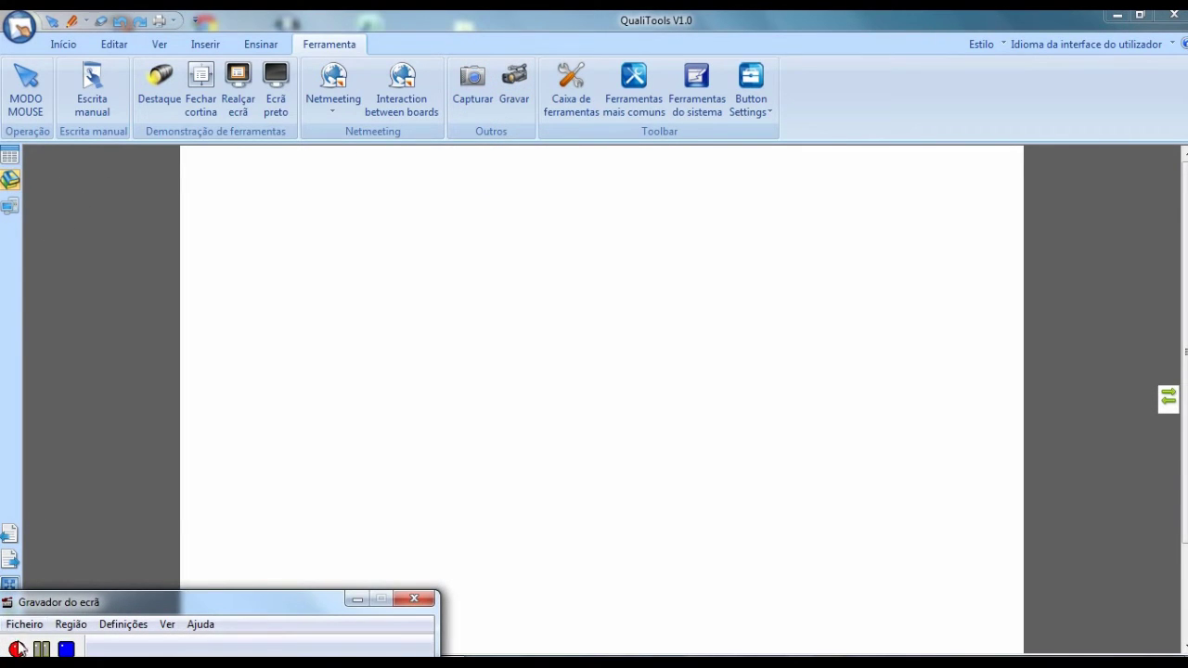
# Place the albania map from the image library's Europa folder on the page and circle the Kurbin and Tirana area with the red pen
pyautogui.click(13, 183)
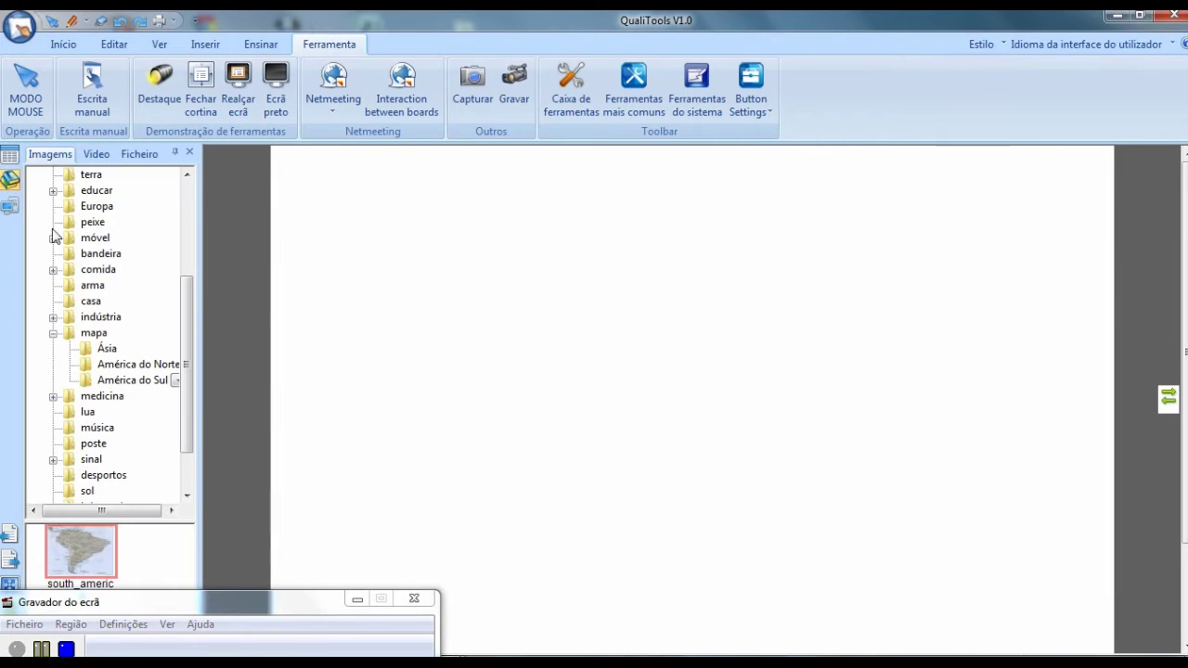
pyautogui.click(104, 212)
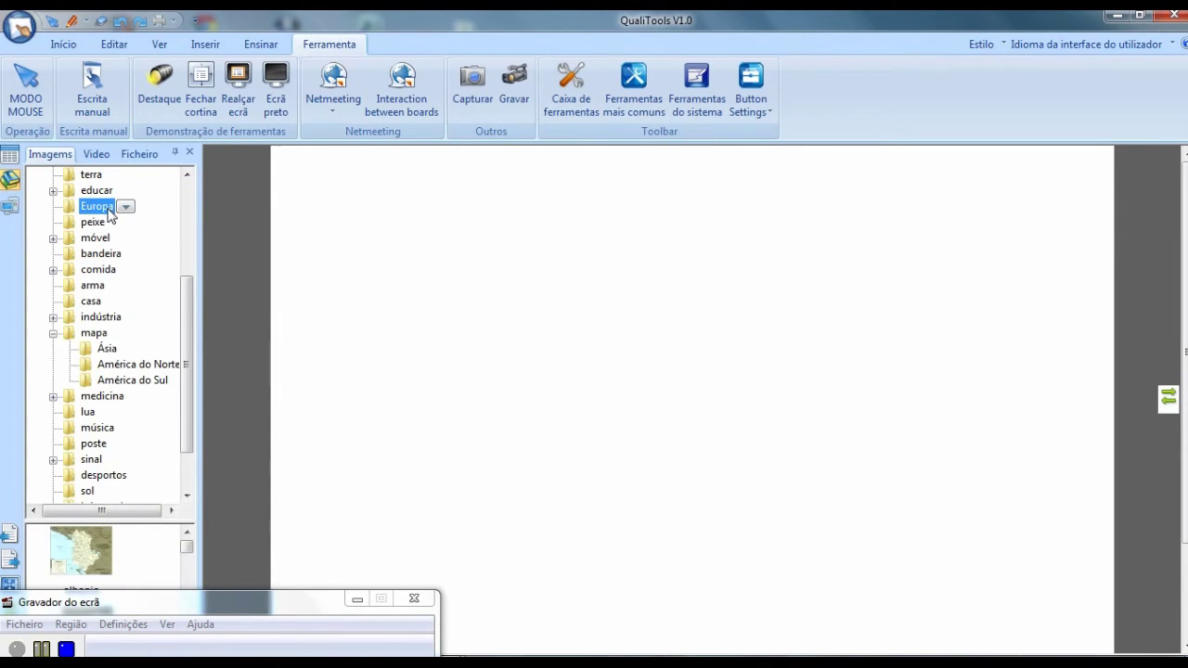
pyautogui.click(126, 207)
pyautogui.click(91, 213)
pyautogui.moveTo(78, 550); pyautogui.dragTo(596, 414)
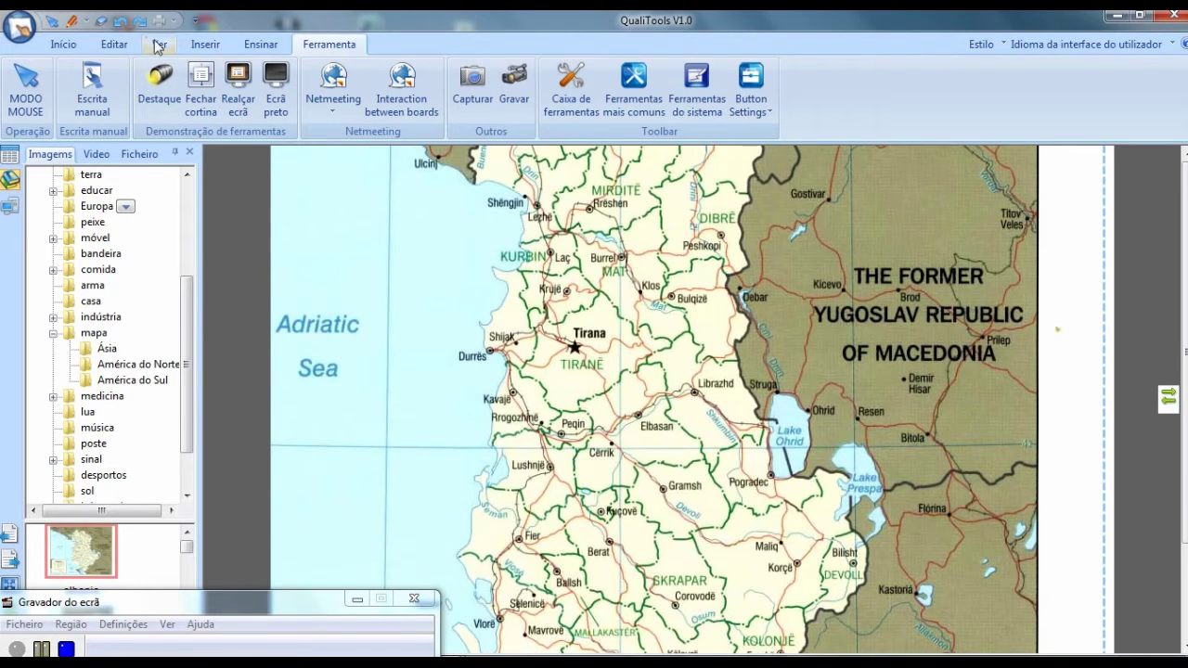
pyautogui.click(65, 43)
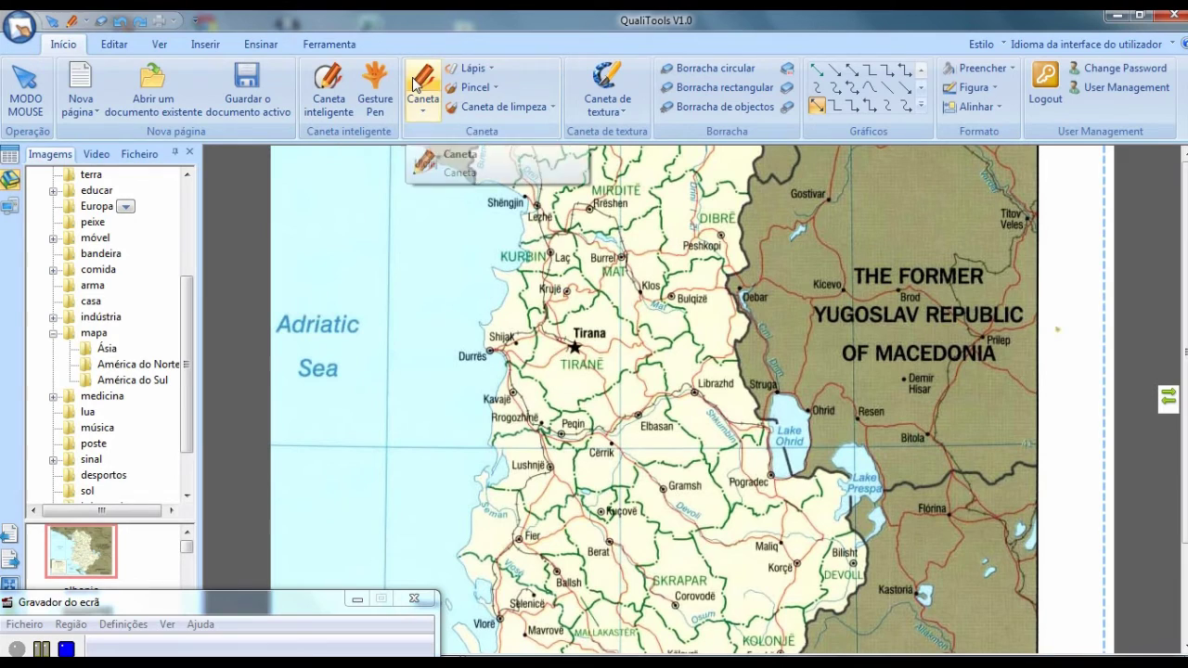
pyautogui.moveTo(457, 215)
pyautogui.mouseDown()
pyautogui.moveTo(432, 316)
pyautogui.moveTo(617, 339)
pyautogui.moveTo(557, 219)
pyautogui.moveTo(449, 219)
pyautogui.moveTo(516, 213)
pyautogui.mouseUp()
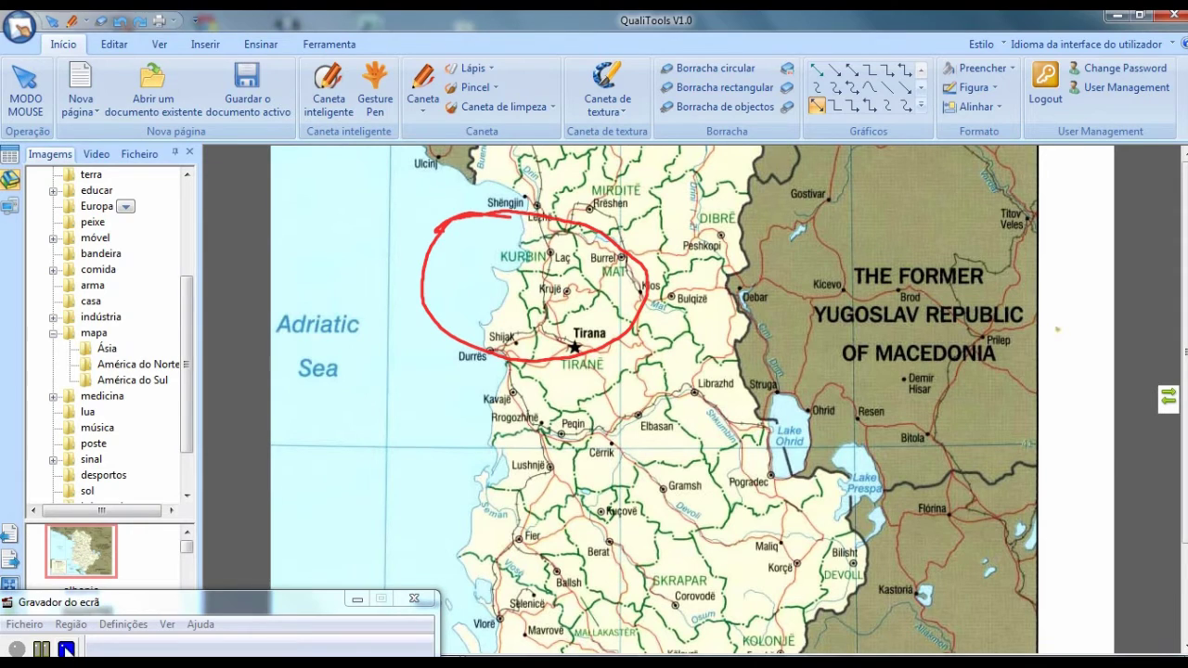
# Stop the recording, save it as the AVI file record1 in Área de Trabalho, and close the recorder
pyautogui.click(66, 649)
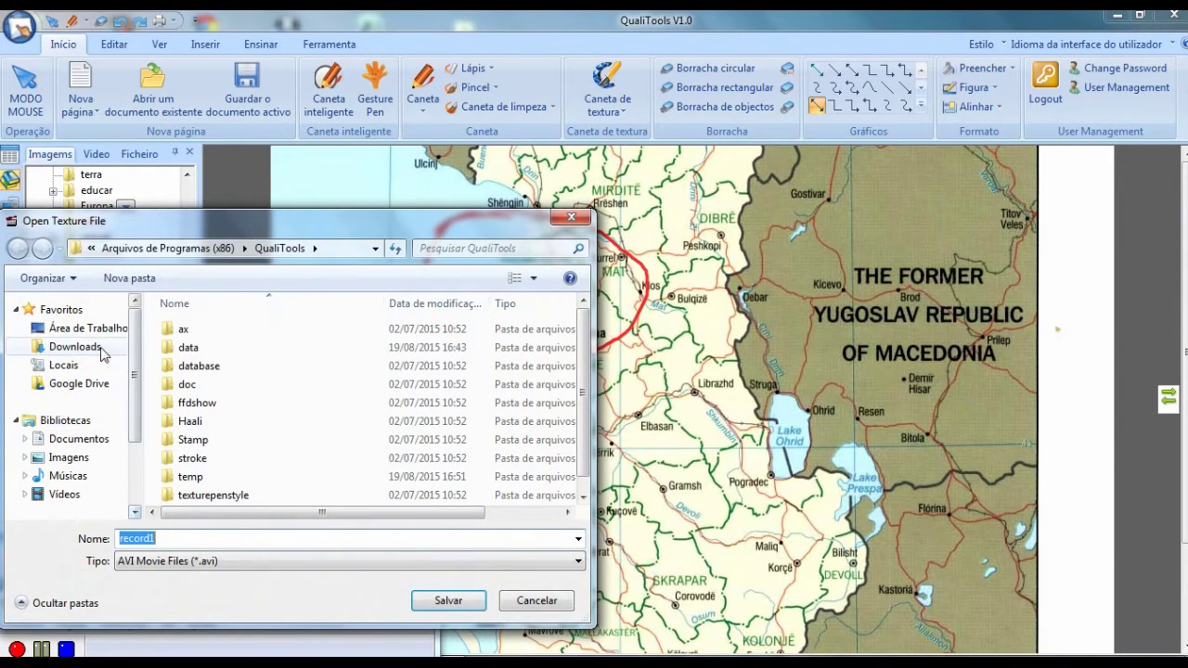
pyautogui.click(83, 329)
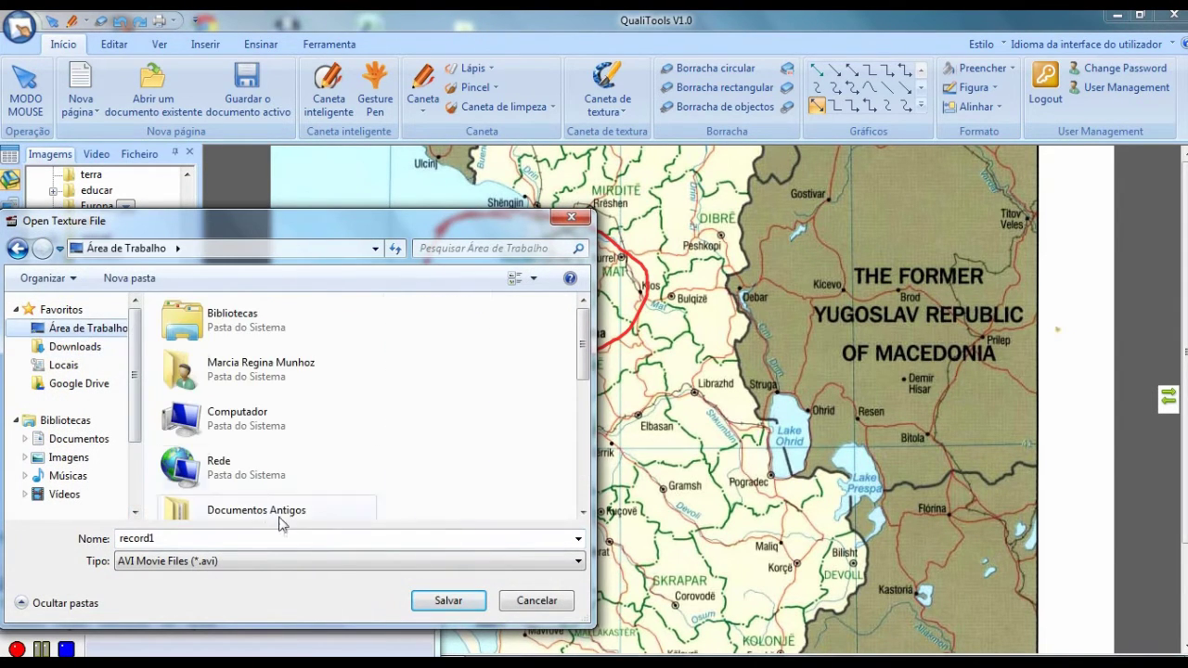
pyautogui.click(442, 604)
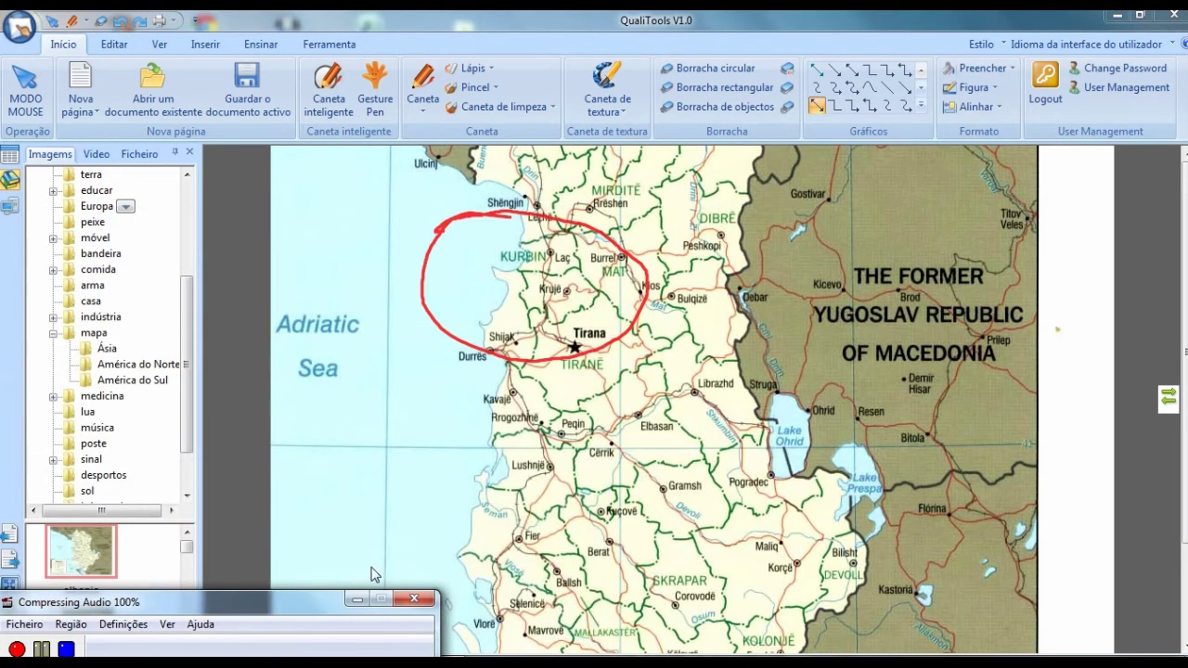
pyautogui.click(414, 599)
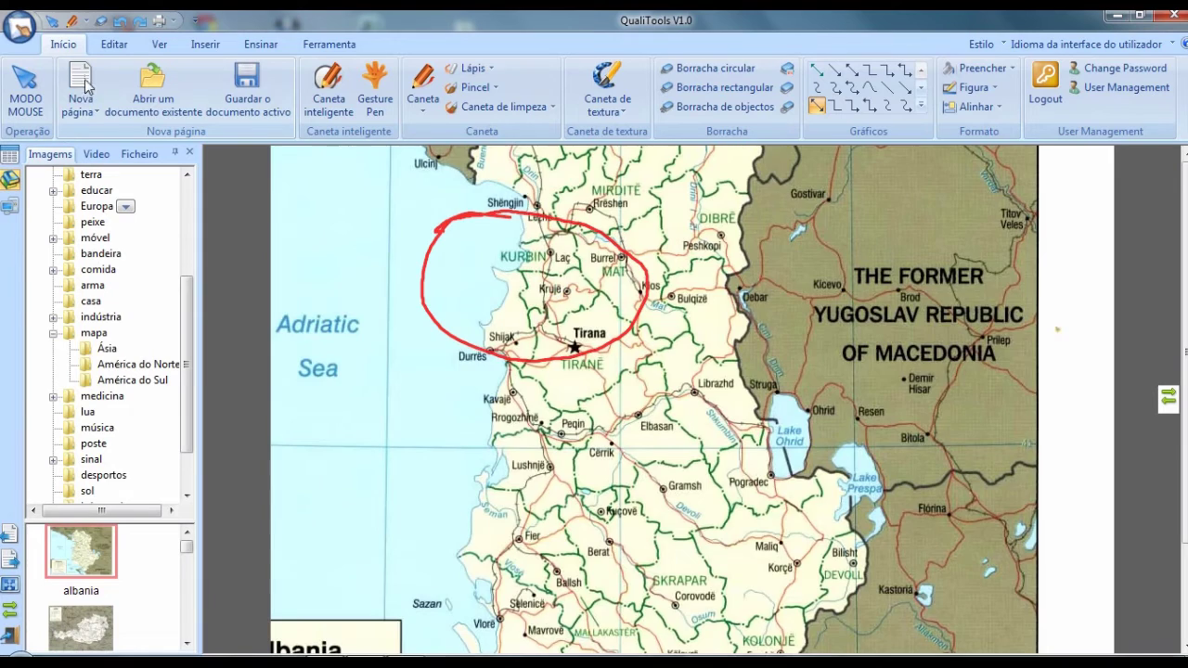
# Add a new blank page
pyautogui.click(84, 113)
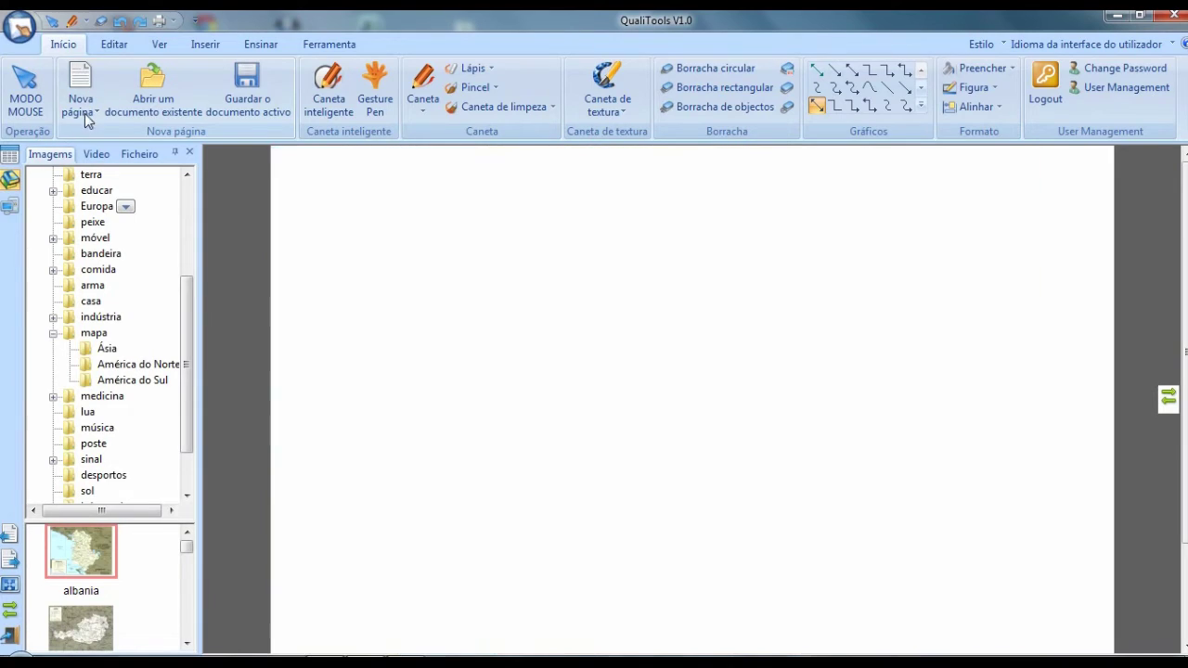
# Insert the record1 video from Área de Trabalho on the blank page and play it
pyautogui.click(206, 44)
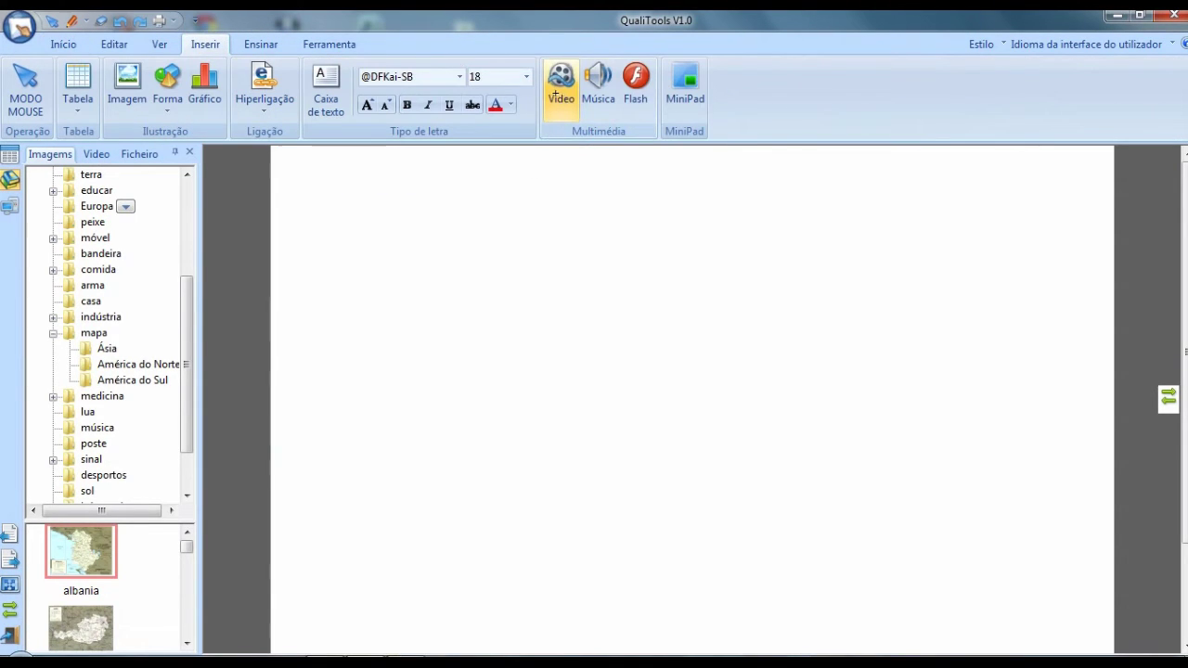
pyautogui.click(568, 107)
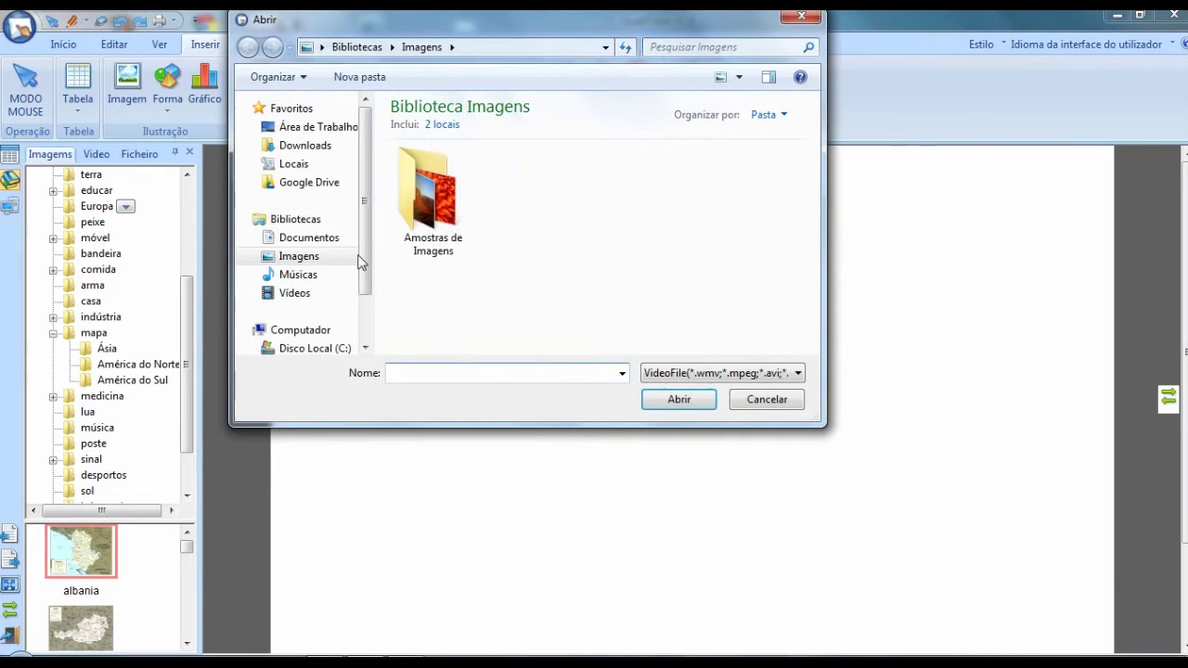
pyautogui.click(340, 126)
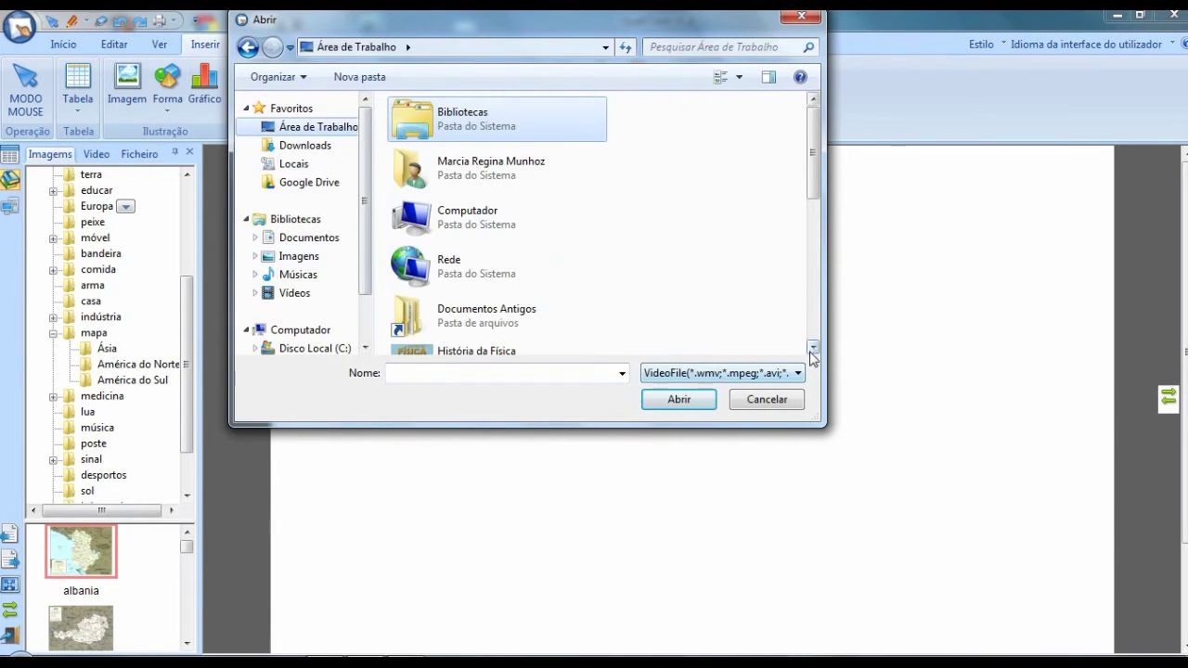
pyautogui.click(812, 348)
pyautogui.click(813, 348)
pyautogui.click(813, 348)
pyautogui.click(813, 348)
pyautogui.click(813, 348)
pyautogui.click(813, 348)
pyautogui.click(812, 348)
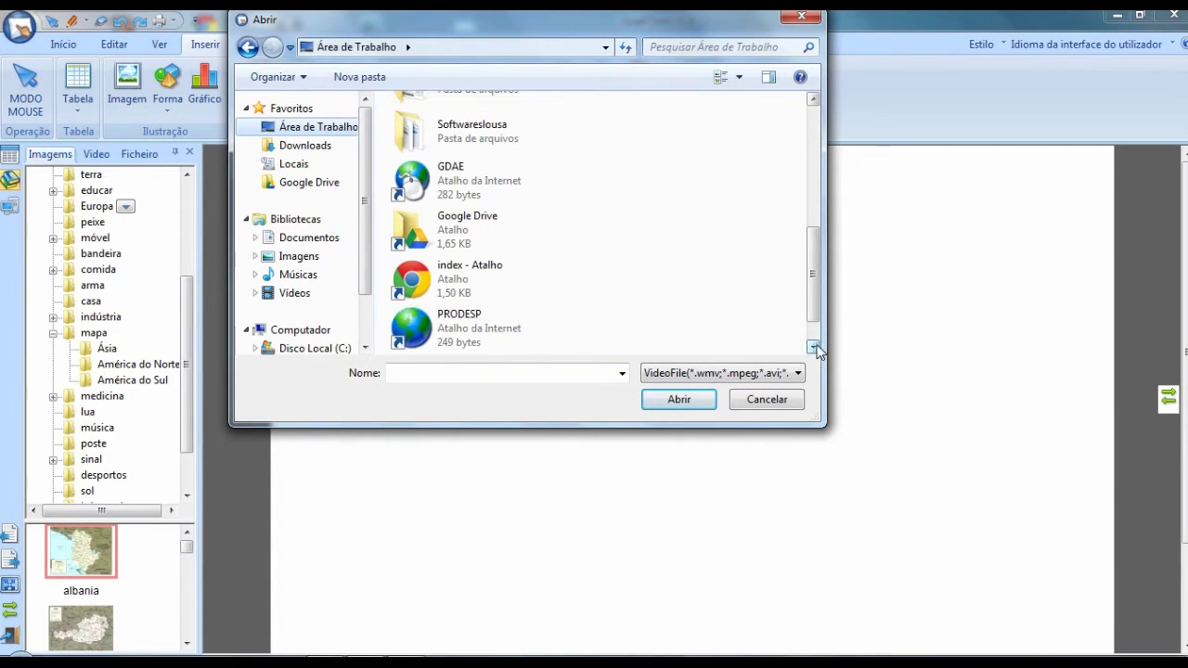
pyautogui.click(813, 348)
pyautogui.click(483, 329)
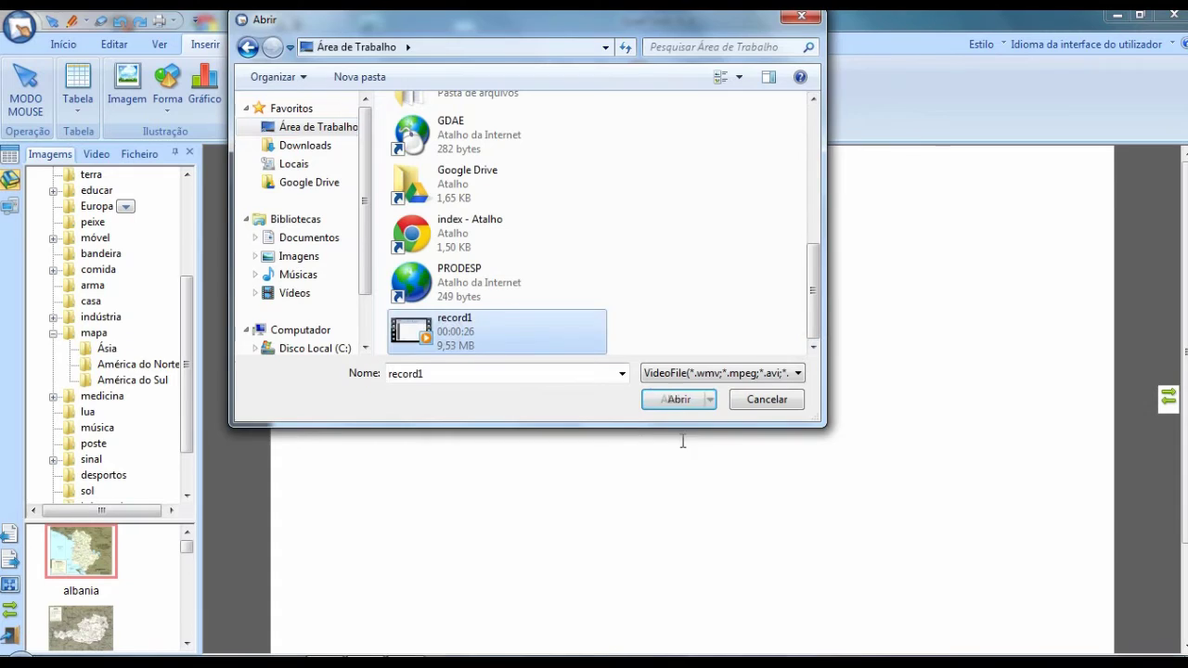
pyautogui.click(677, 398)
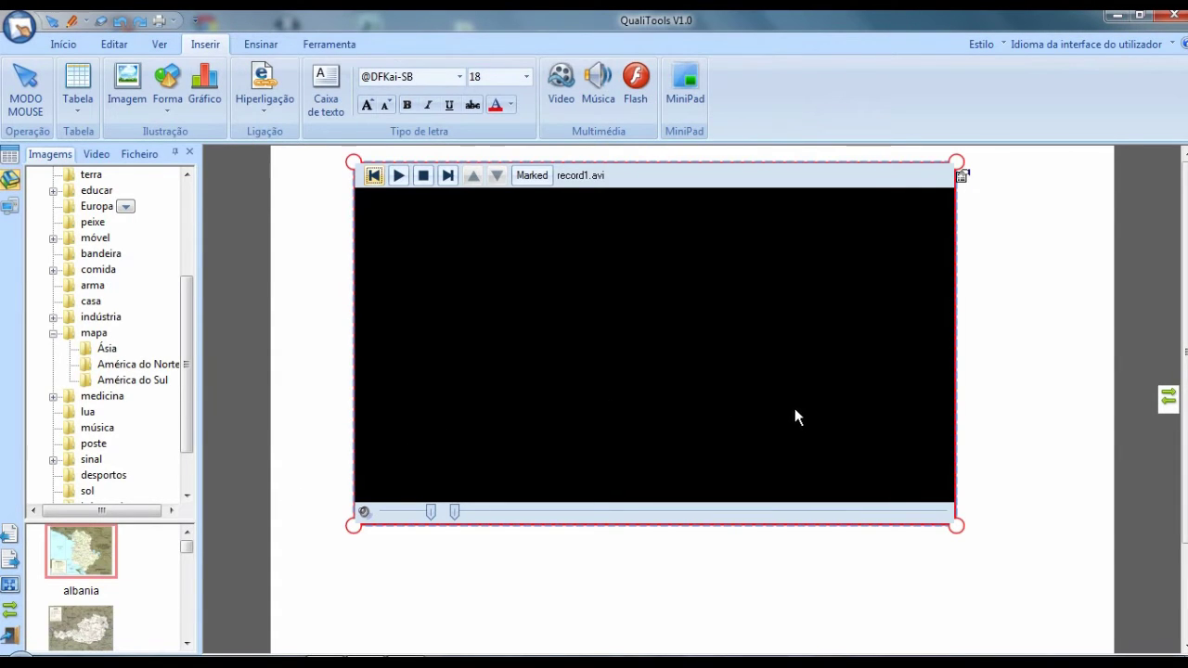
pyautogui.click(398, 175)
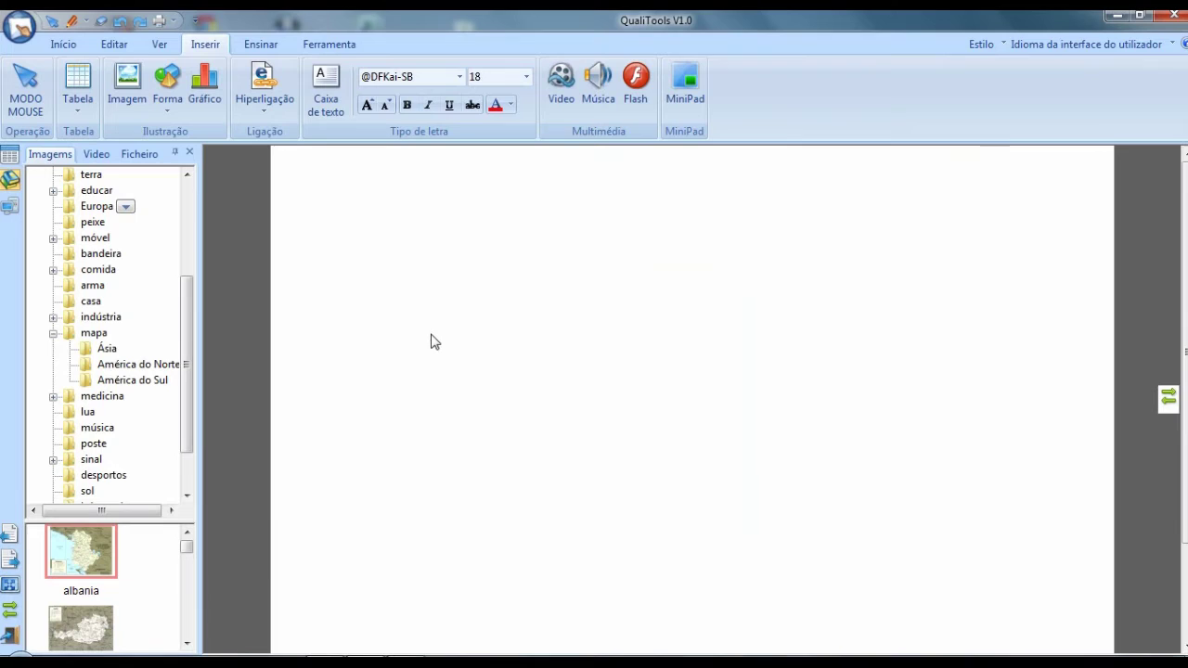
# Close the image library panel beside the page
pyautogui.click(190, 154)
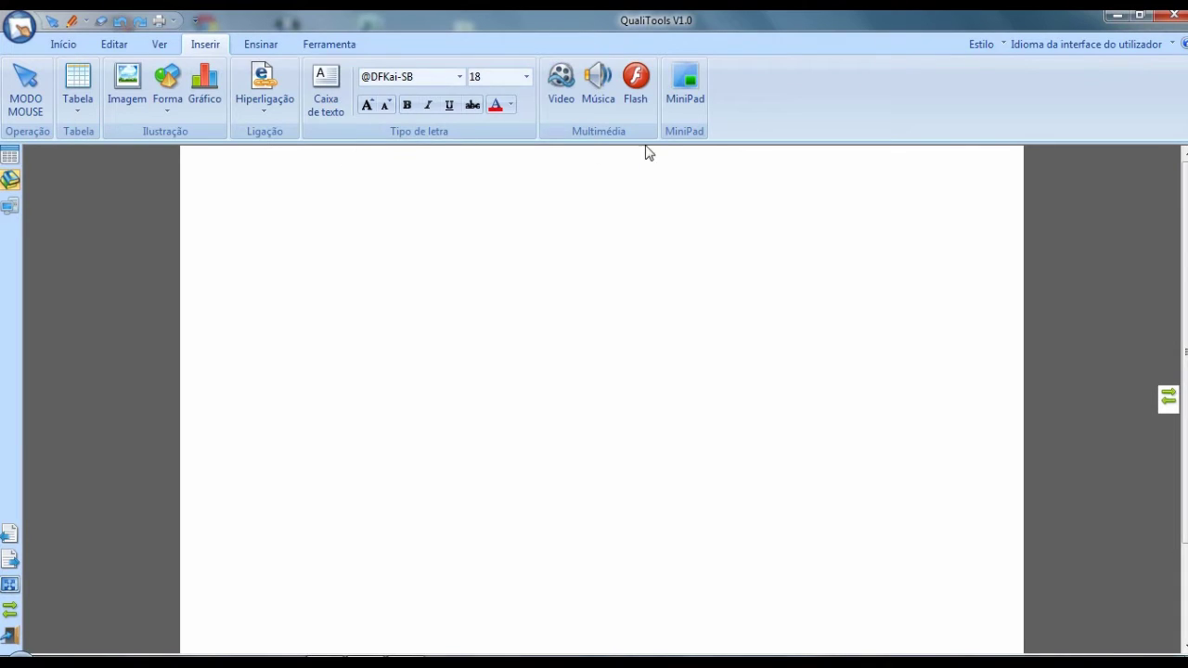
pyautogui.click(259, 43)
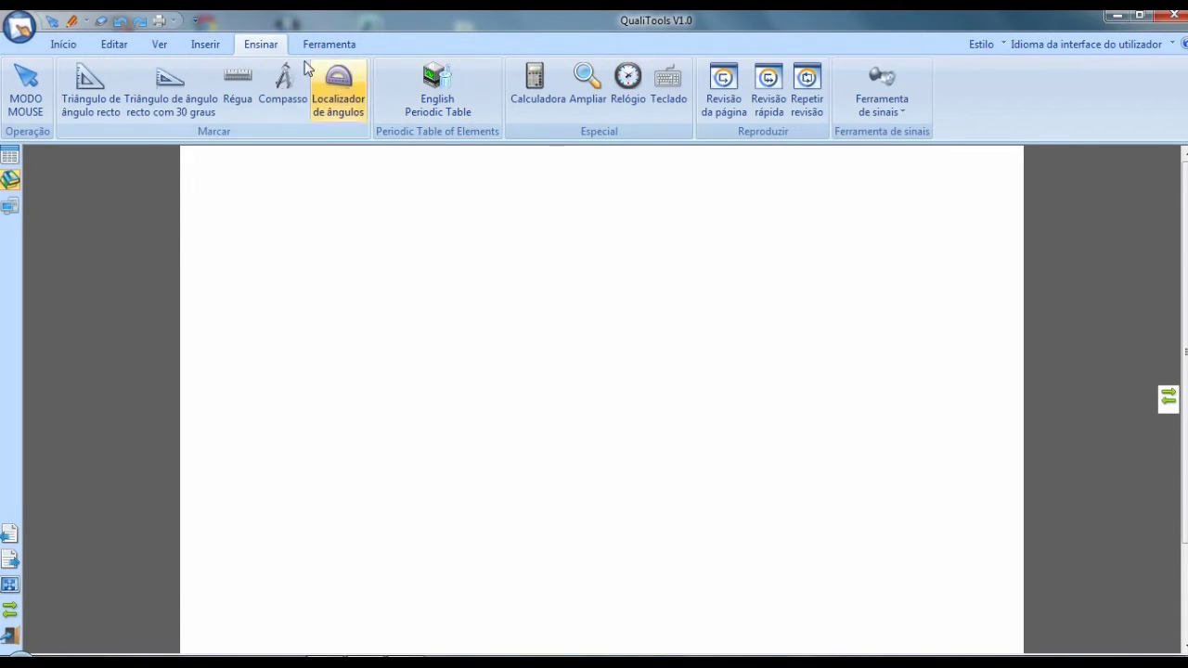
pyautogui.click(204, 46)
pyautogui.click(324, 45)
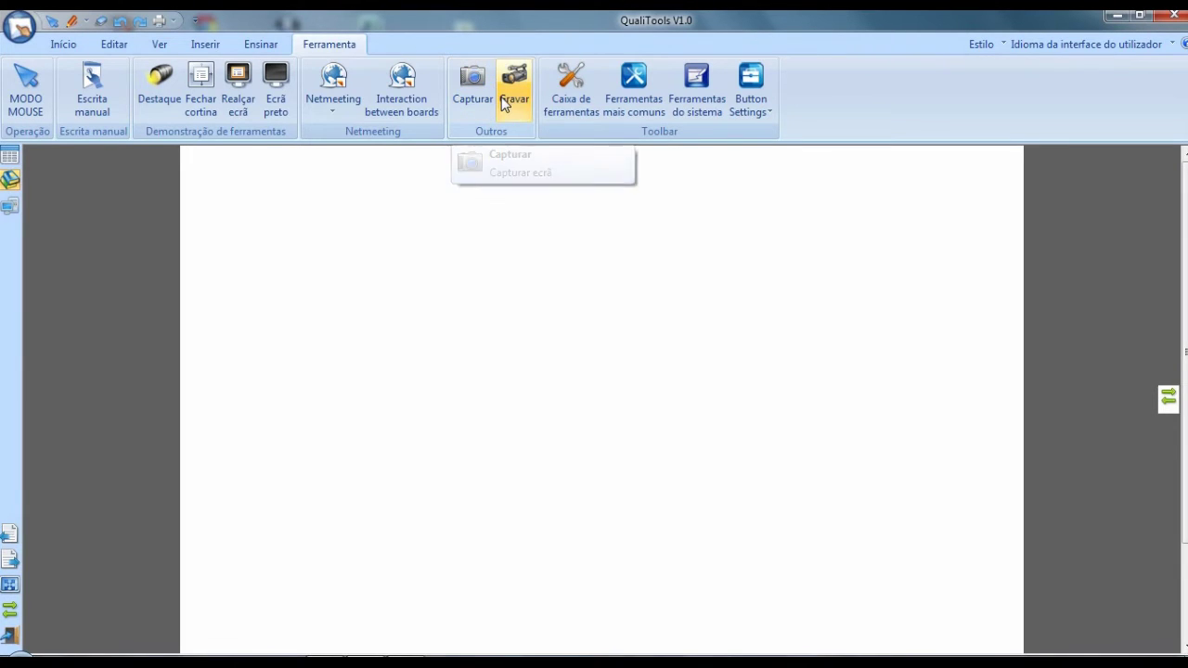
pyautogui.click(214, 44)
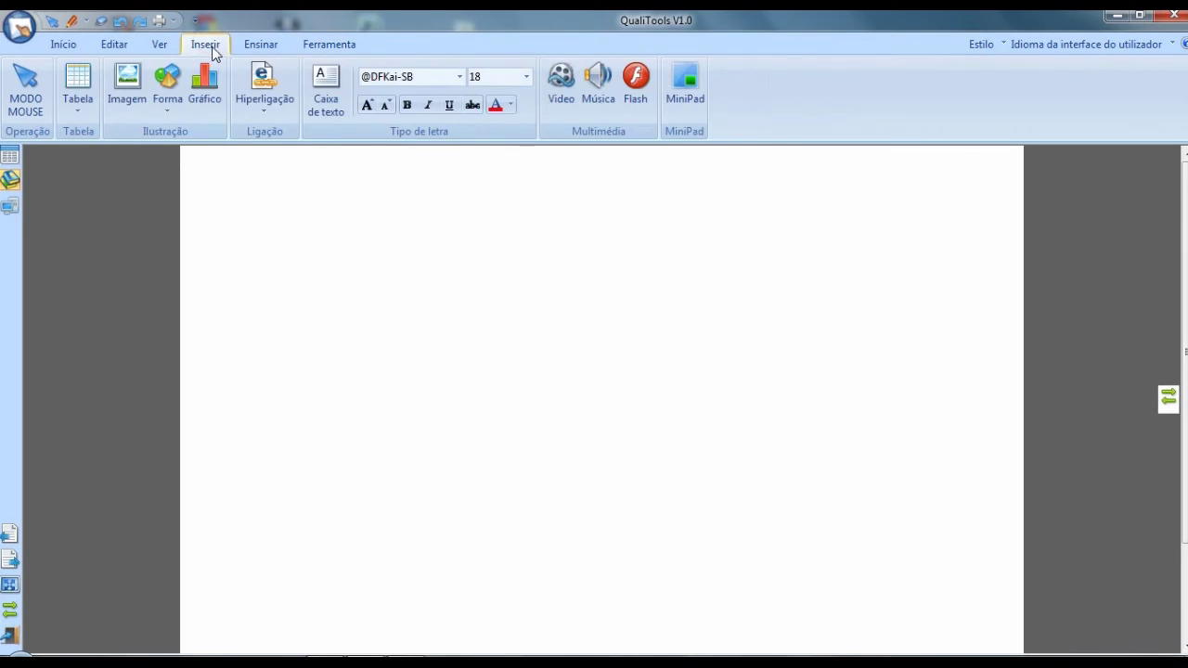
# Switch to Desktop Mode and draw a red ellipse around the Write! shortcut with the smart pen (Caneta inteligente)
pyautogui.click(160, 44)
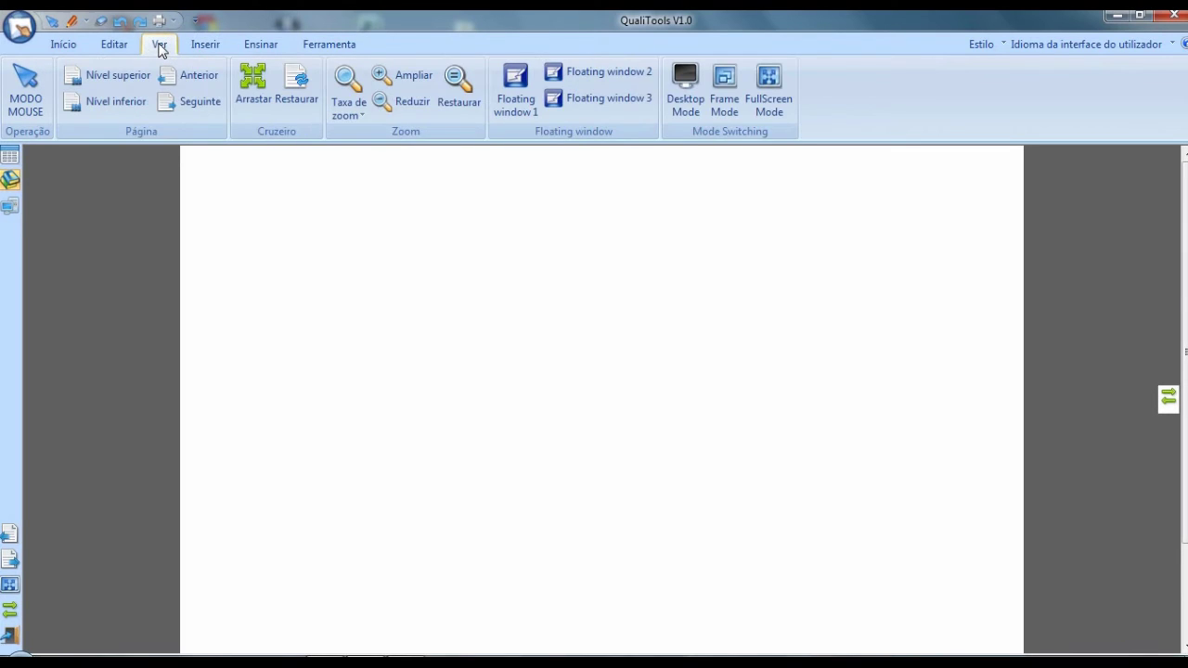
pyautogui.click(677, 100)
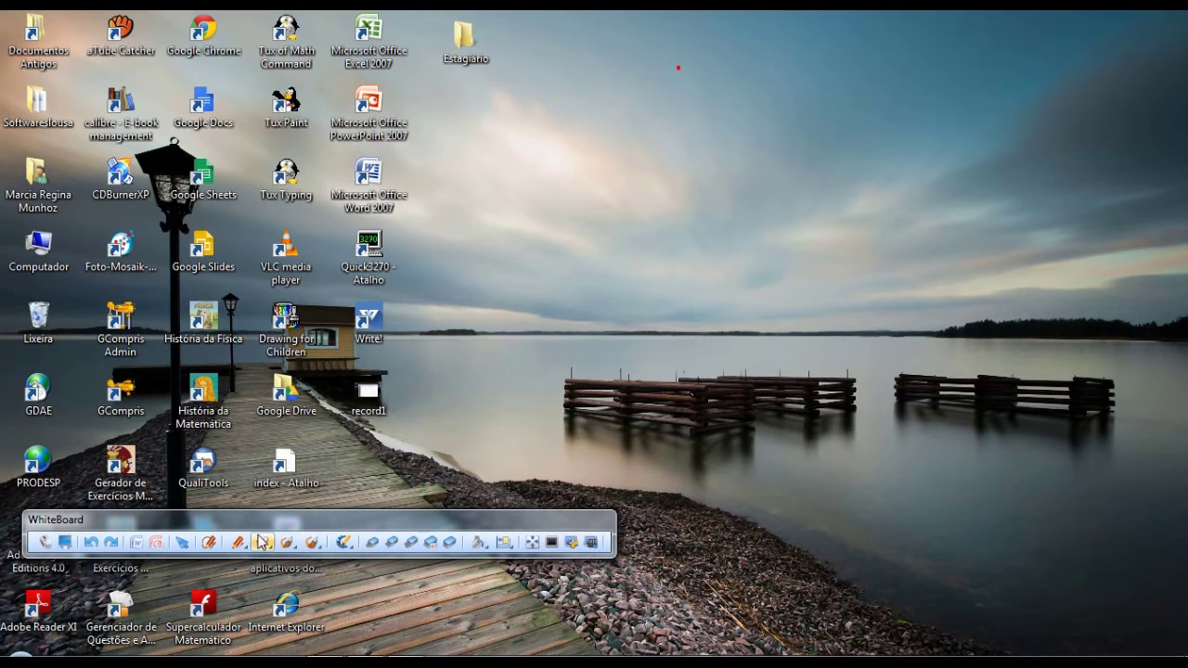
pyautogui.click(210, 542)
pyautogui.moveTo(408, 267)
pyautogui.mouseDown()
pyautogui.moveTo(349, 269)
pyautogui.moveTo(279, 325)
pyautogui.moveTo(362, 384)
pyautogui.moveTo(441, 345)
pyautogui.moveTo(440, 260)
pyautogui.moveTo(385, 271)
pyautogui.mouseUp()
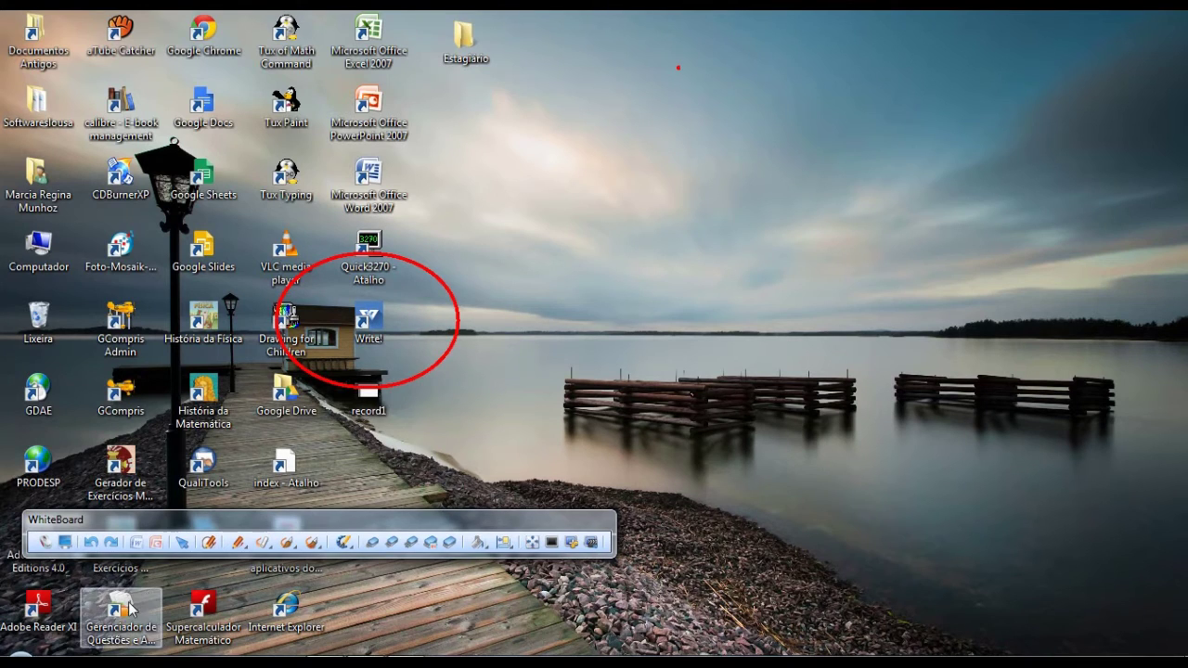
# Launch Internet Explorer from the desktop beneath the annotation and decline making it the default browser
pyautogui.doubleClick(281, 605)
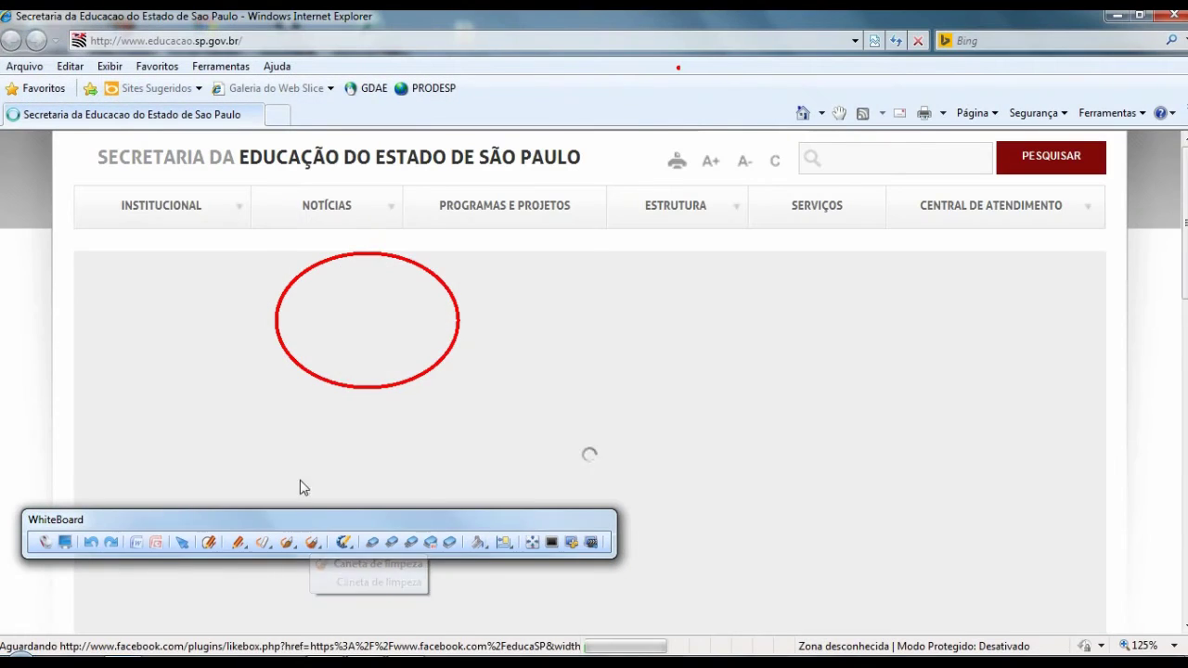
pyautogui.moveTo(323, 206)
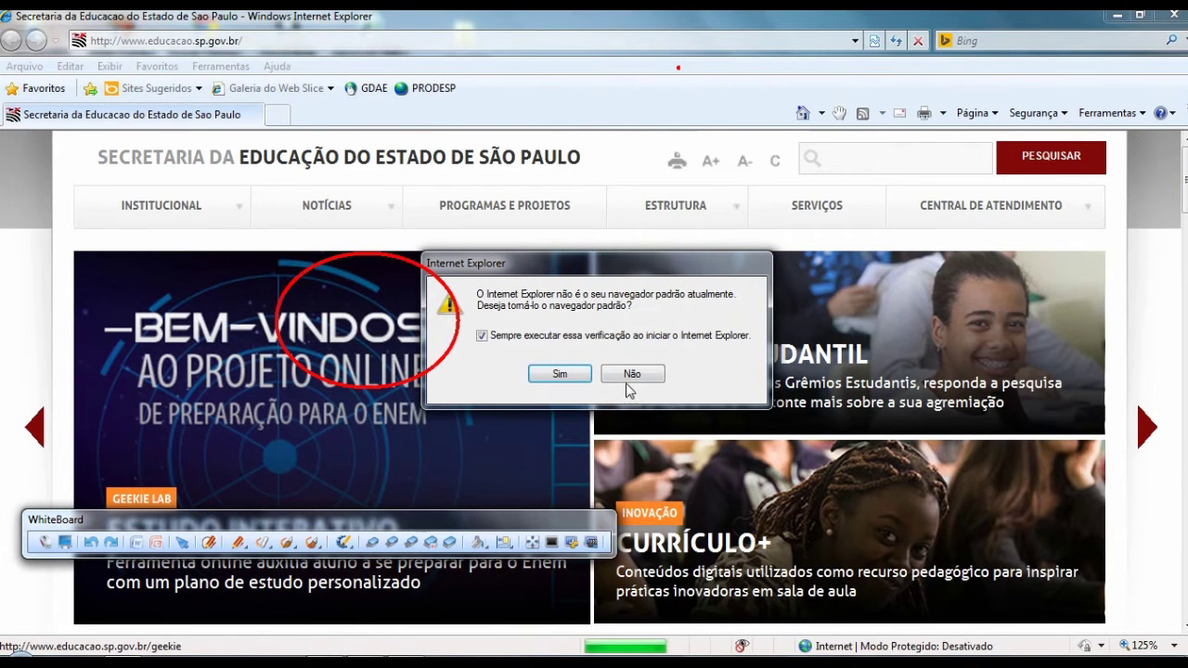
pyautogui.click(631, 374)
# Bring up a new Google Chrome tab and put the cursor in the Google search box
pyautogui.click(216, 43)
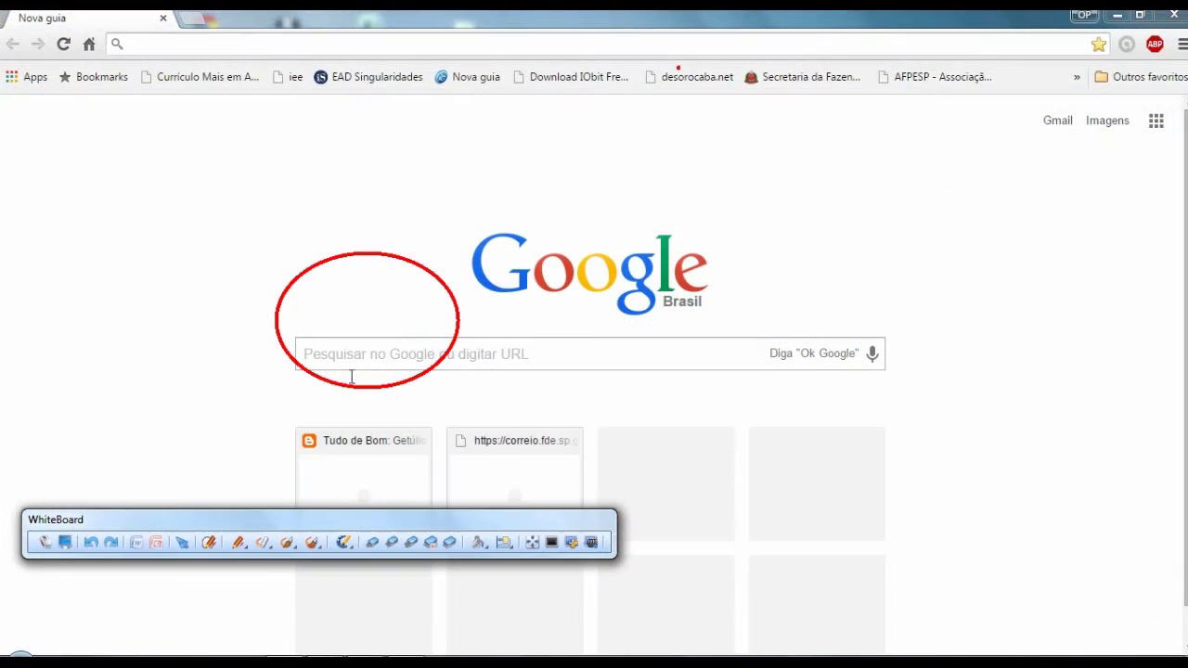
pyautogui.click(347, 365)
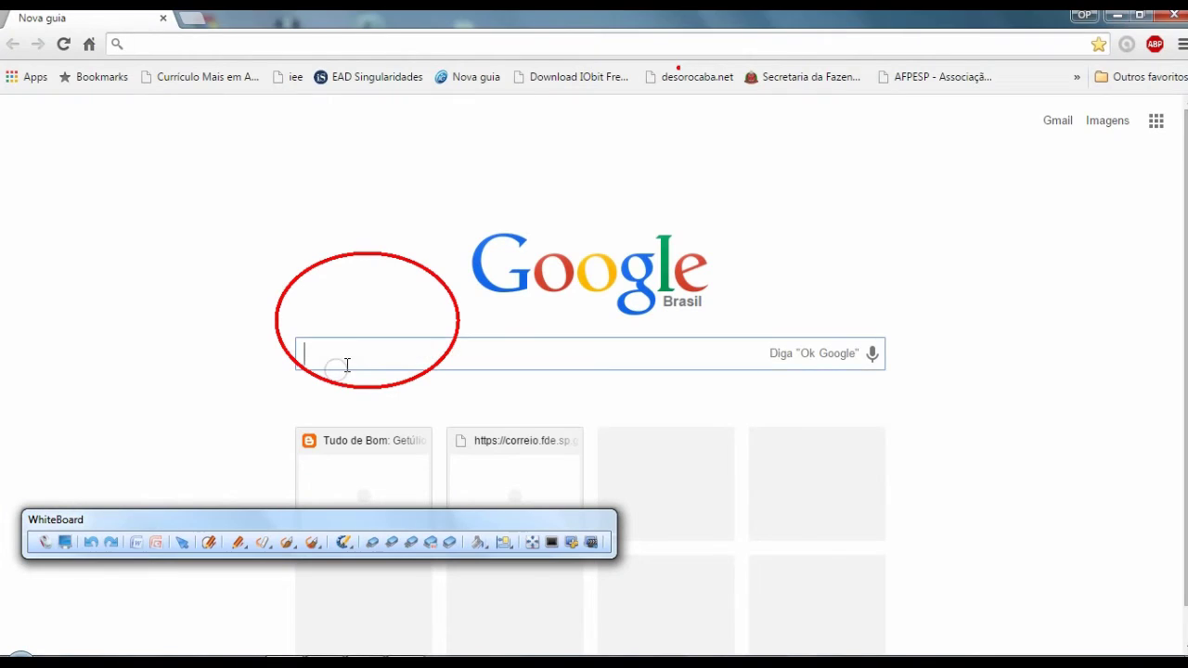
# Return from desktop mode to the QualiTools window and open the on-screen keyboard (Teclado)
pyautogui.click(75, 534)
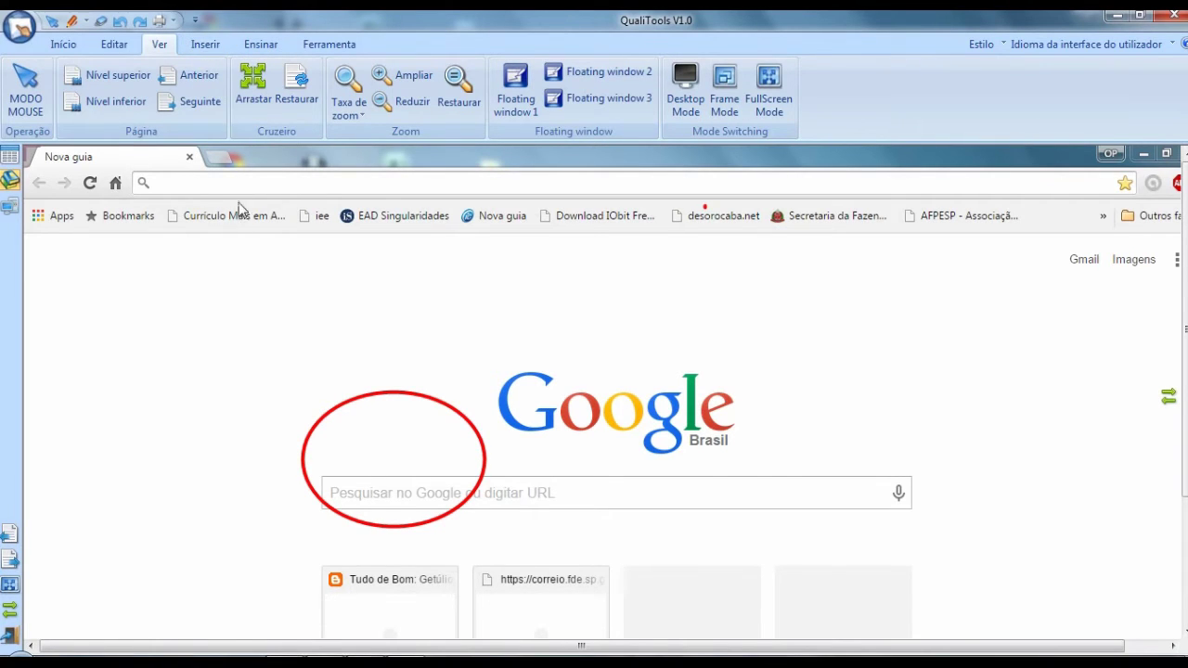
pyautogui.click(261, 44)
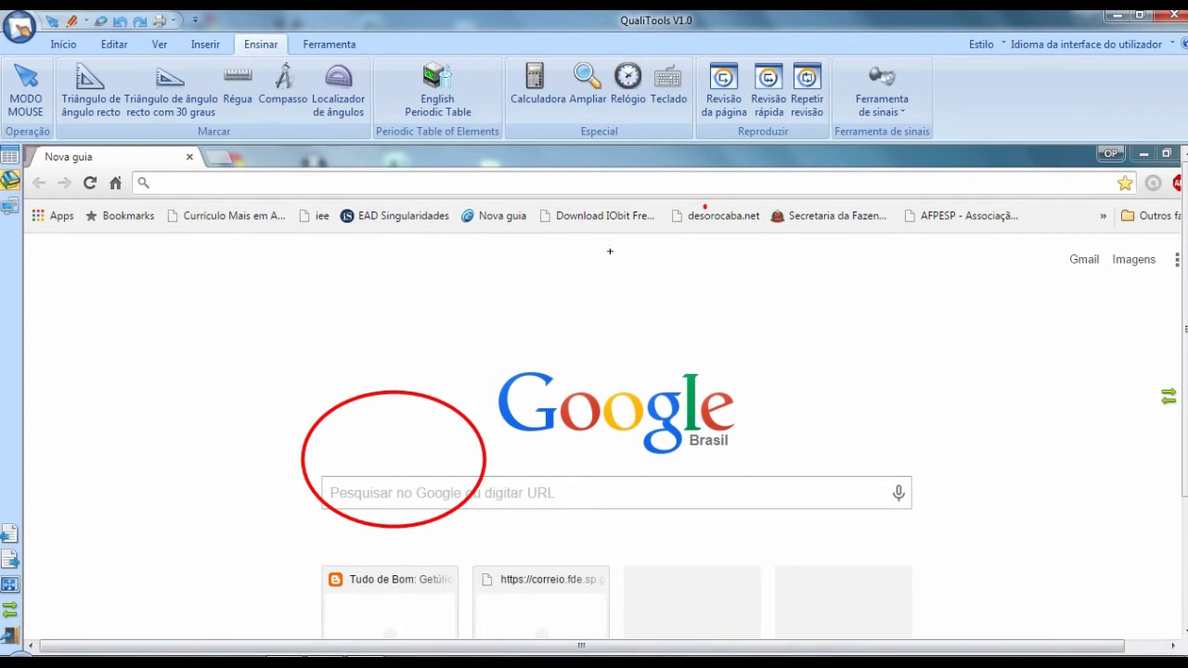
pyautogui.click(670, 110)
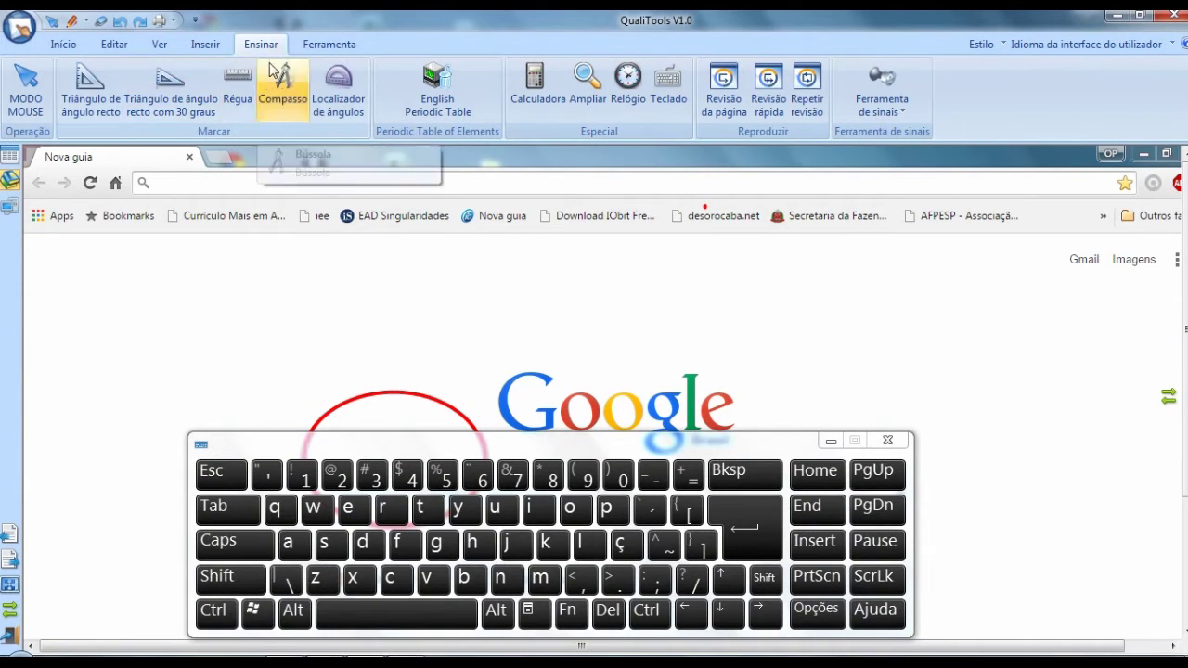
# Switch back to Desktop Mode with the on-screen keyboard open and put the cursor in the Google search box
pyautogui.click(160, 47)
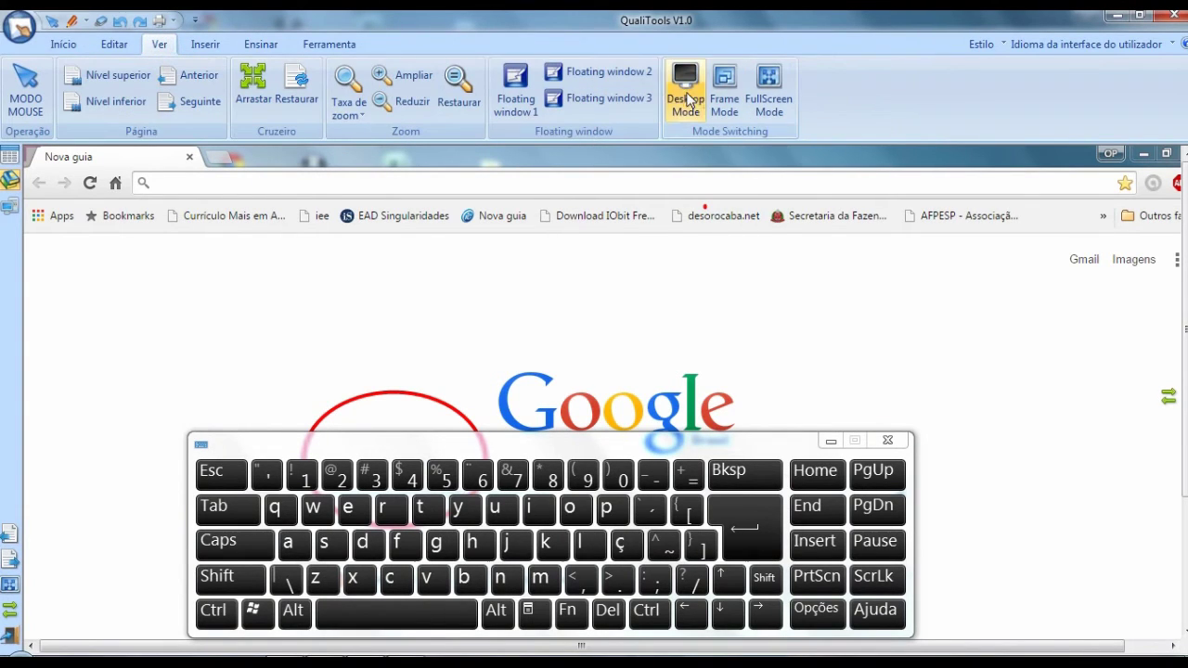
pyautogui.click(676, 87)
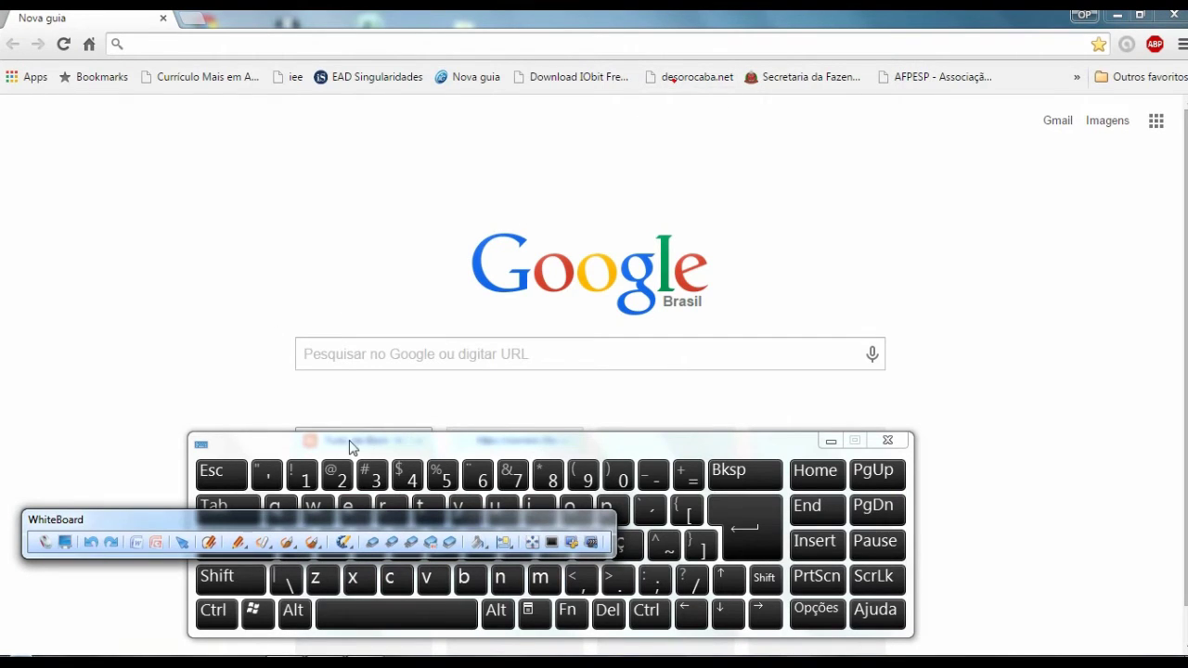
pyautogui.click(406, 349)
pyautogui.click(353, 349)
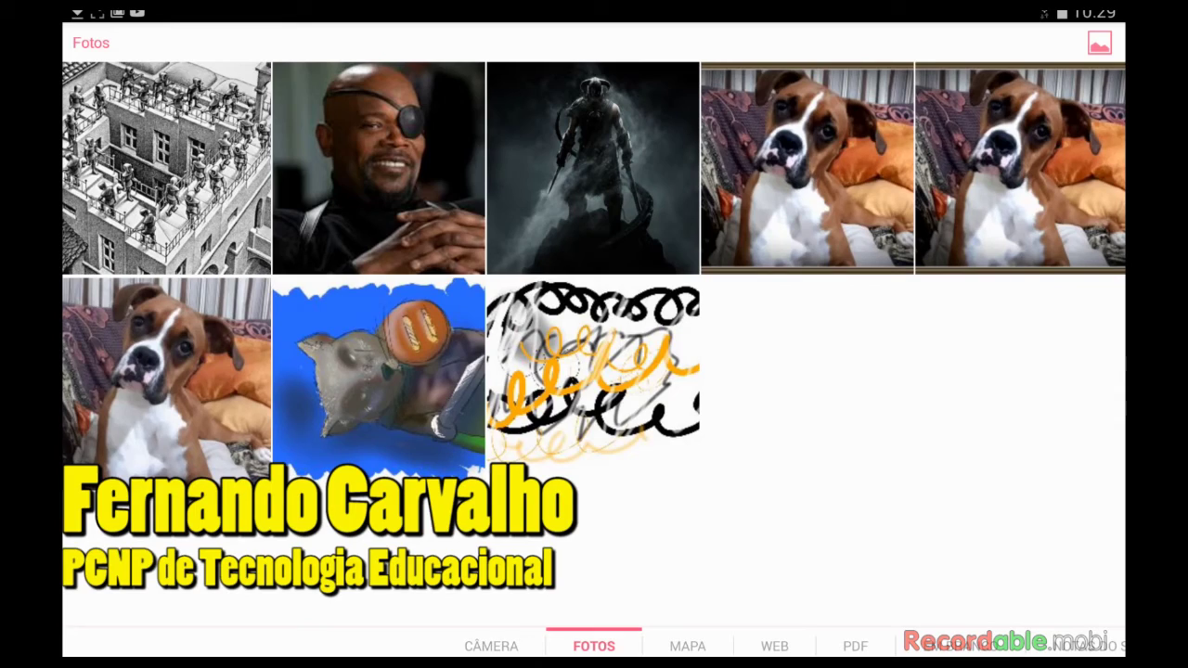
# In Skitch, view the drawing of hooded figures on the rooftop stairs and return to the Fotos gallery
pyautogui.click(166, 168)
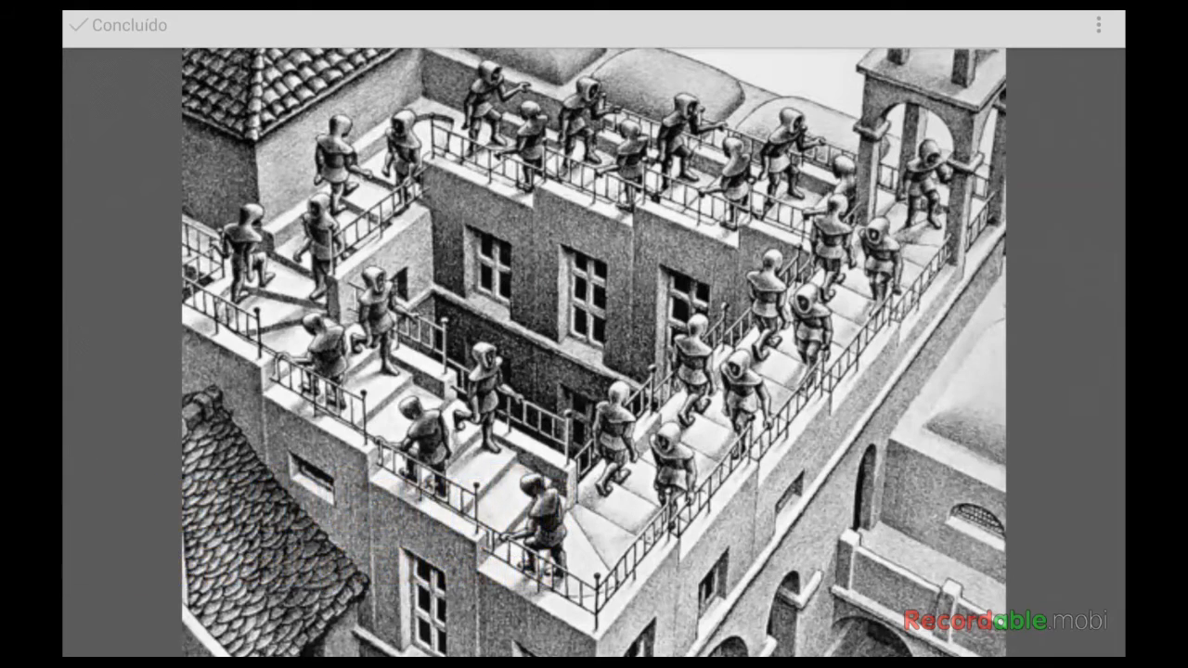
pyautogui.press('Escape')
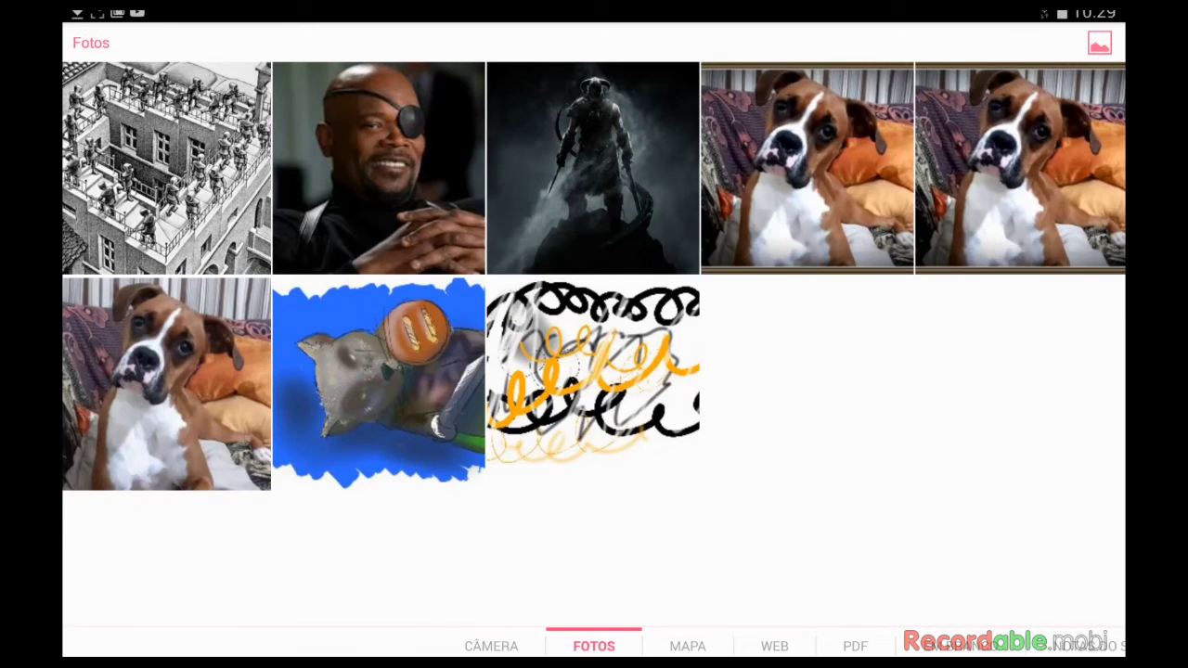
# Search the Mapa mode for avenida general carneiro and show Av. Gen. Carneiro Sorocaba - SP on the map
pyautogui.click(491, 646)
pyautogui.click(688, 646)
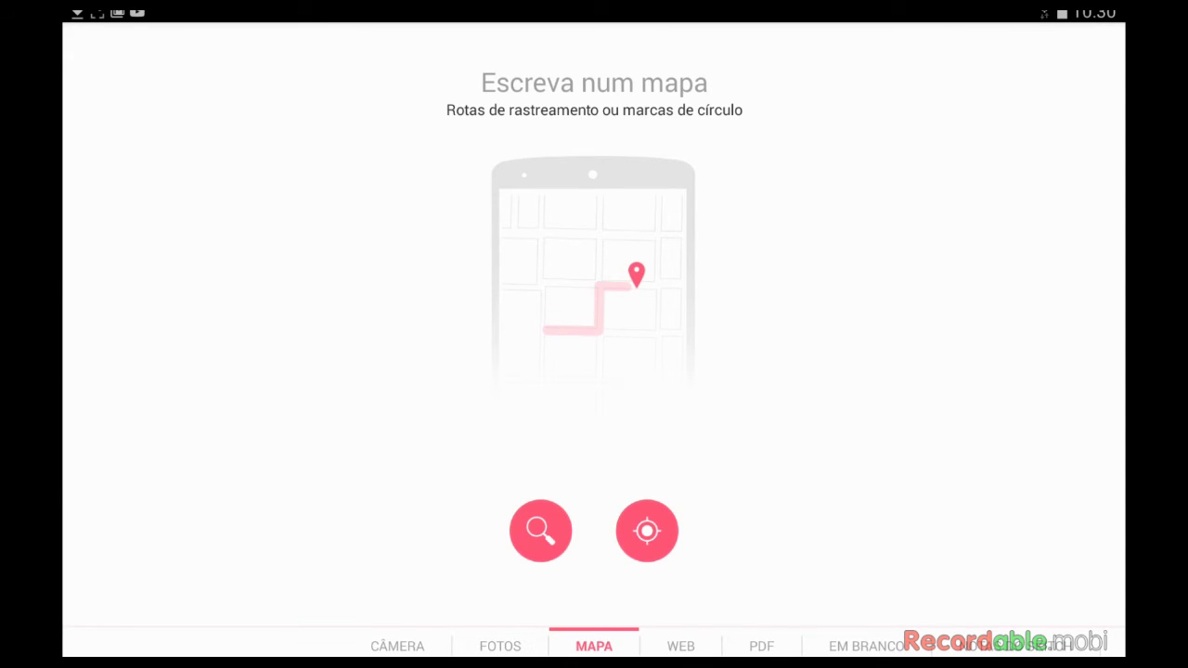
pyautogui.click(541, 530)
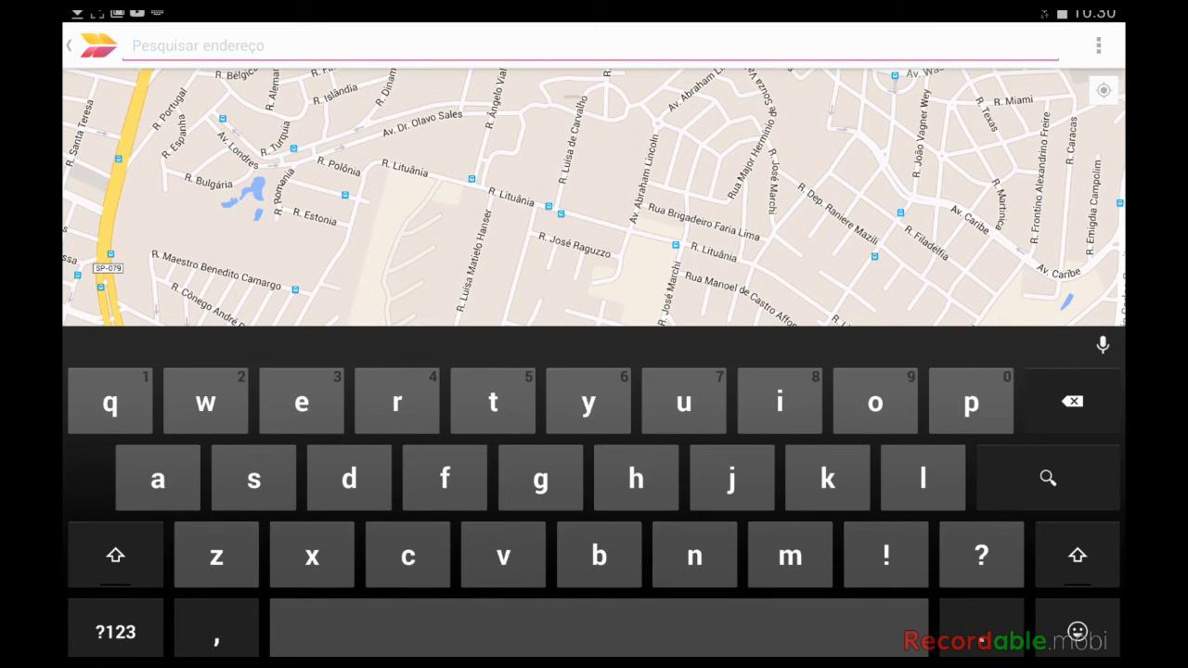
pyautogui.write('avenida')
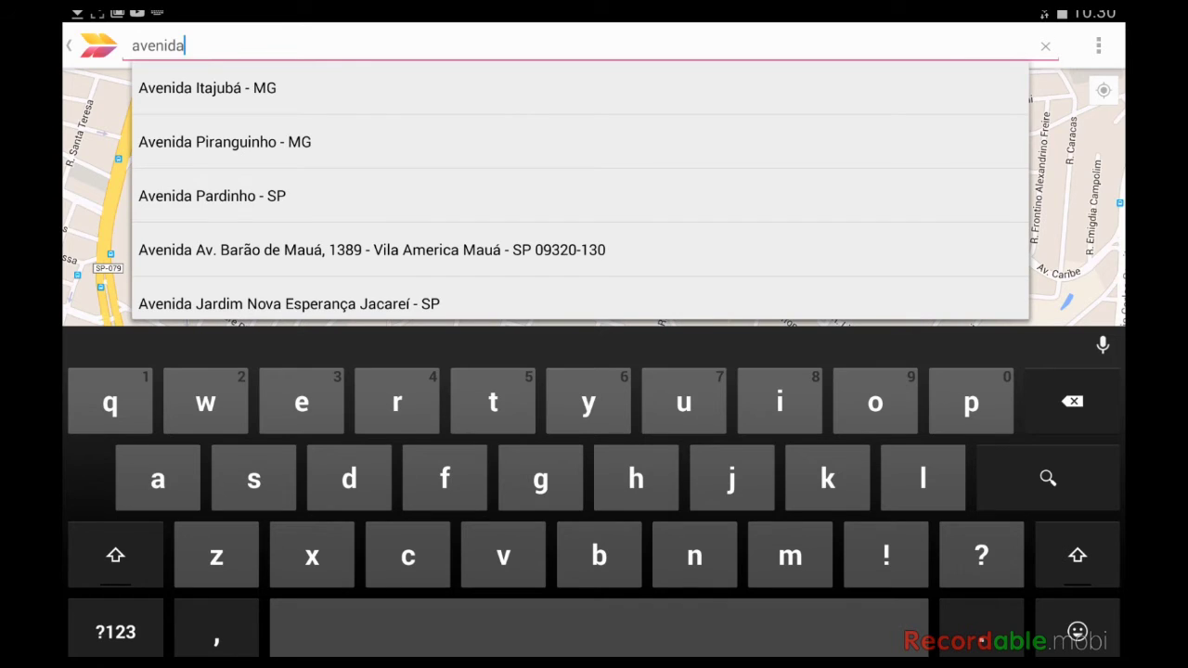
pyautogui.write(' gen')
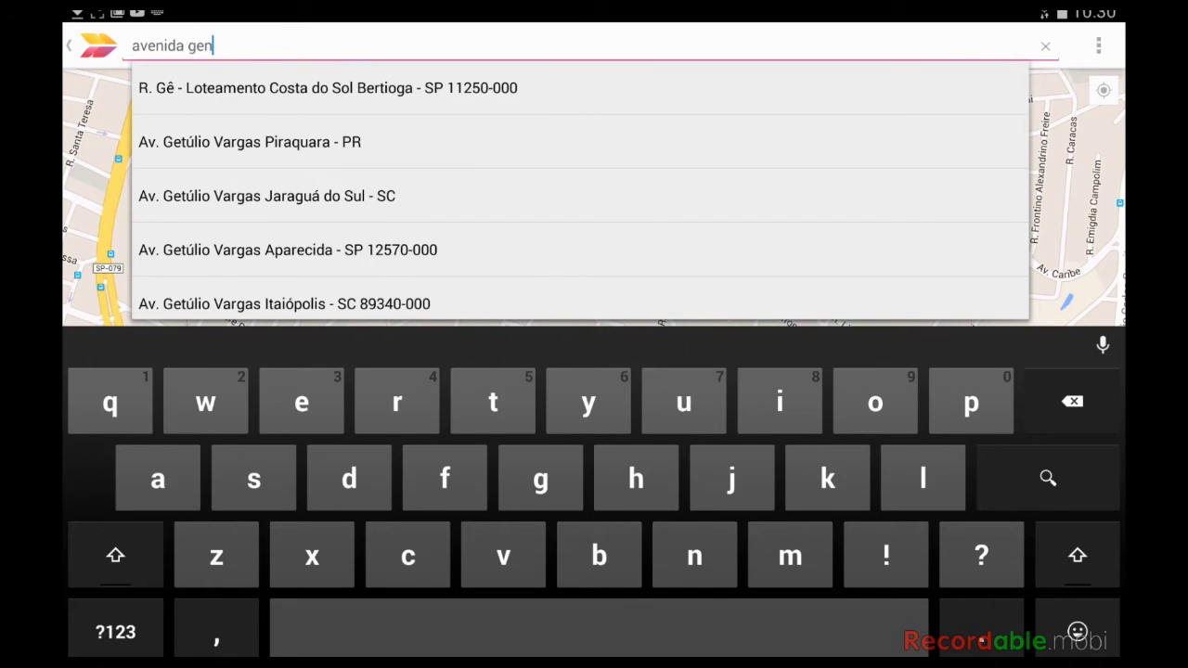
pyautogui.write('era')
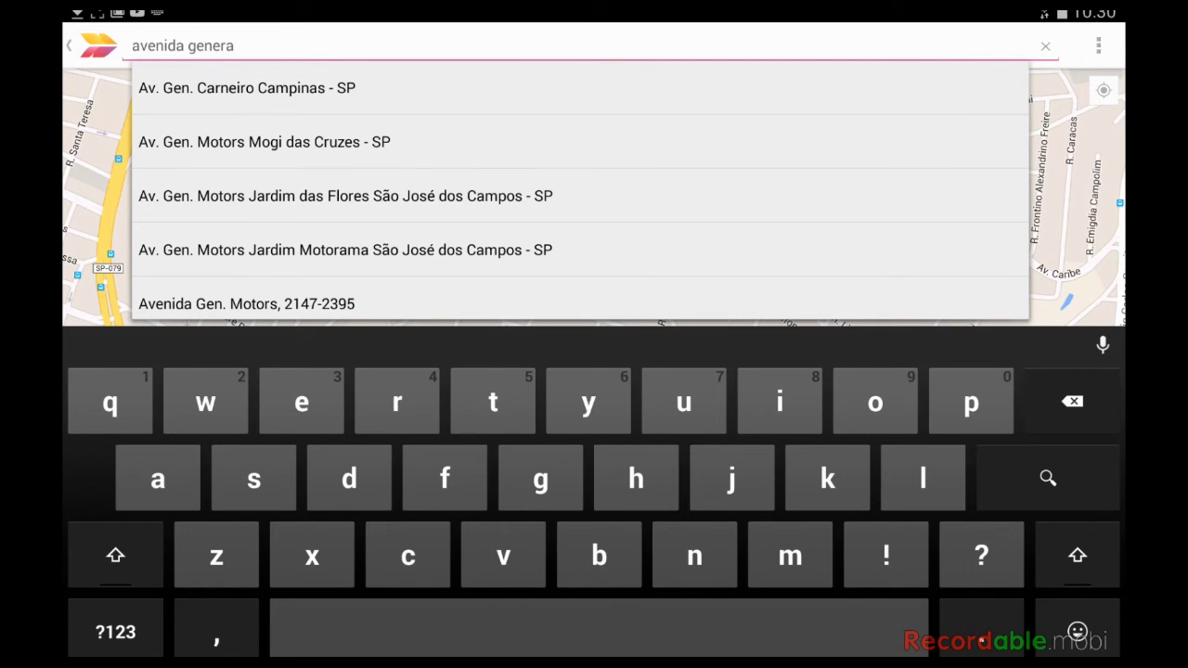
pyautogui.write('l ca')
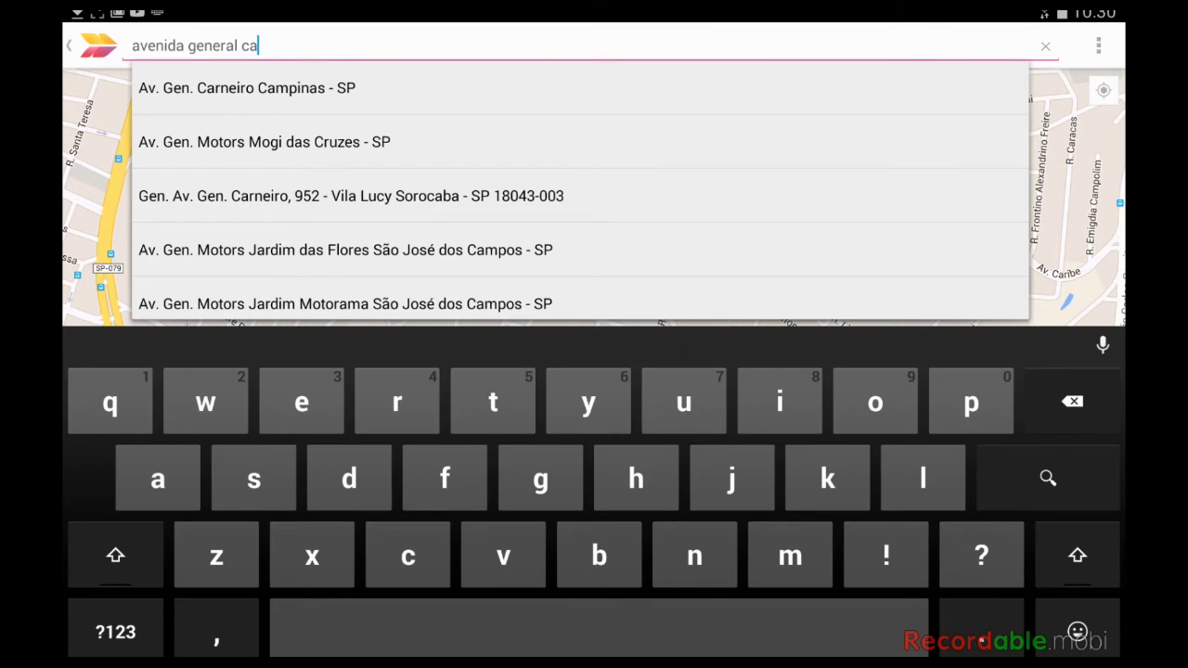
pyautogui.write('rneiro')
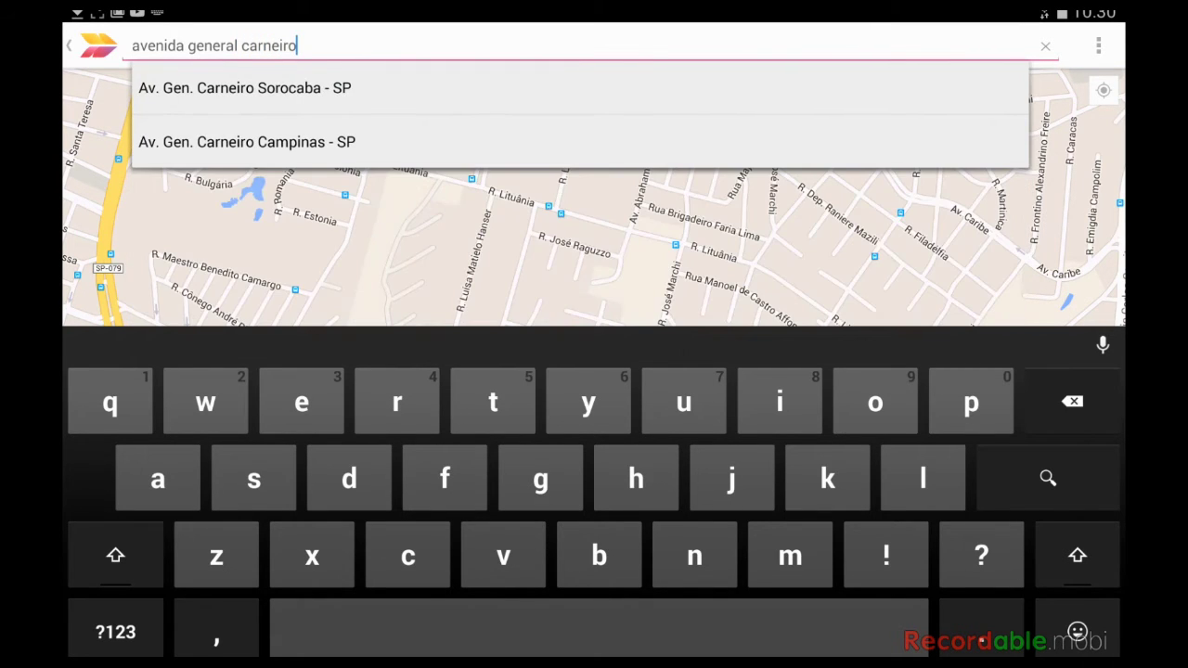
pyautogui.click(245, 88)
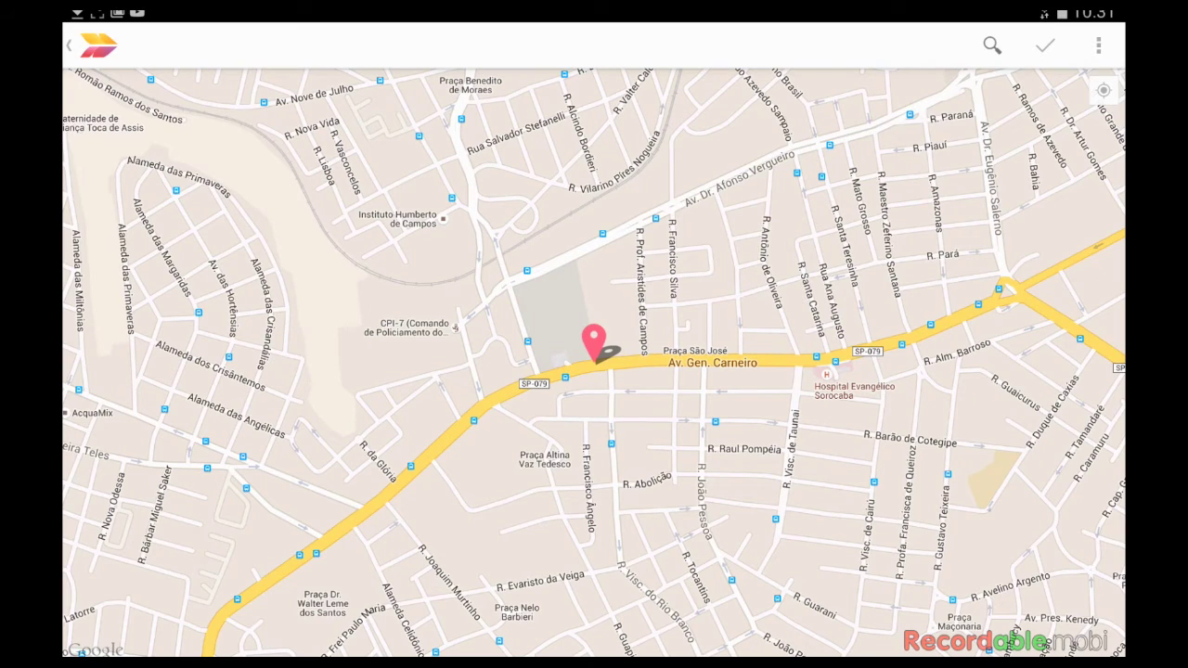
pyautogui.moveTo(743, 418); pyautogui.dragTo(454, 446)
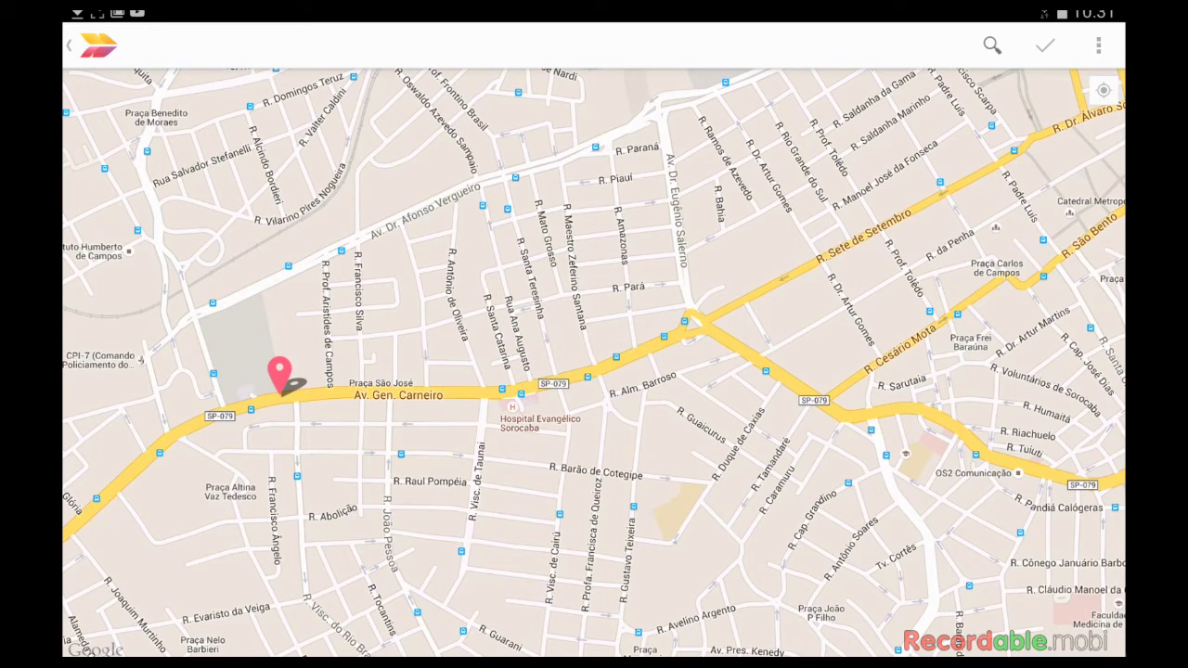
# Leave the searched avenue's map, show the current location on the map, and return to the Mapa start screen
pyautogui.press('Escape')
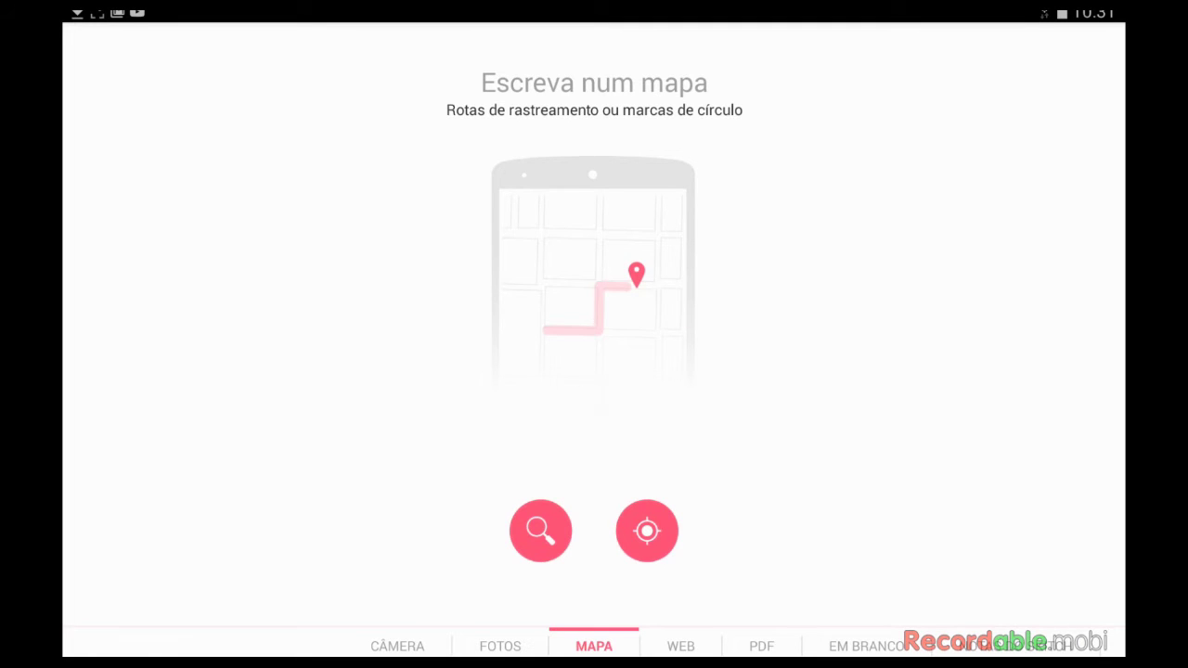
pyautogui.click(647, 529)
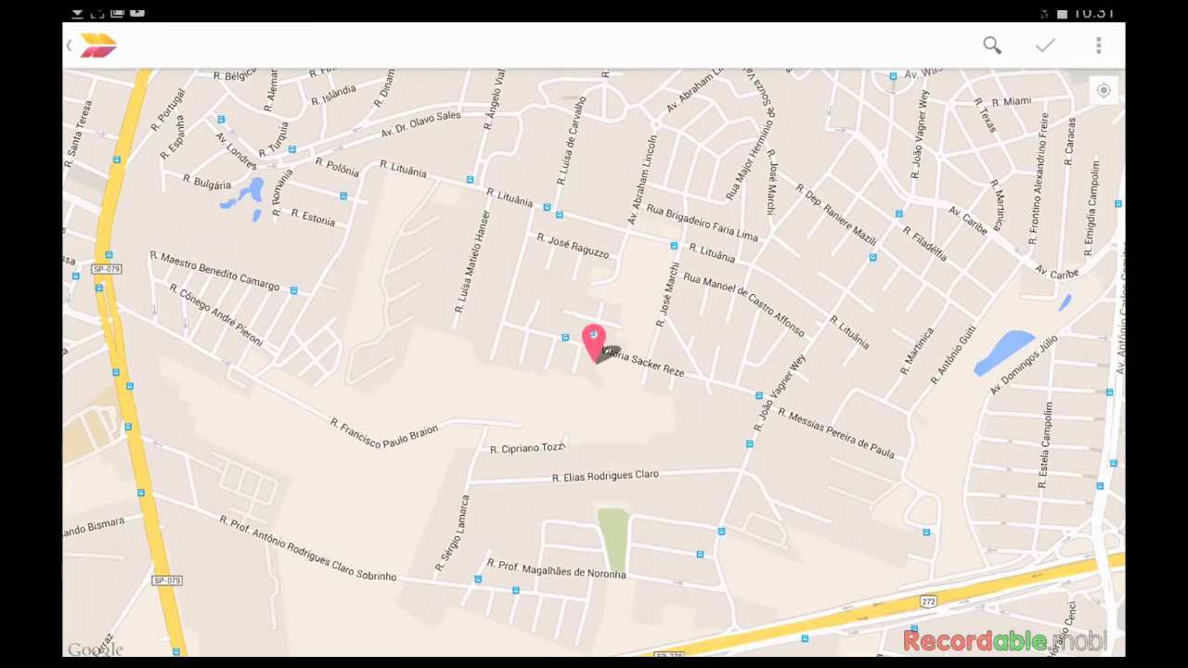
pyautogui.press('Escape')
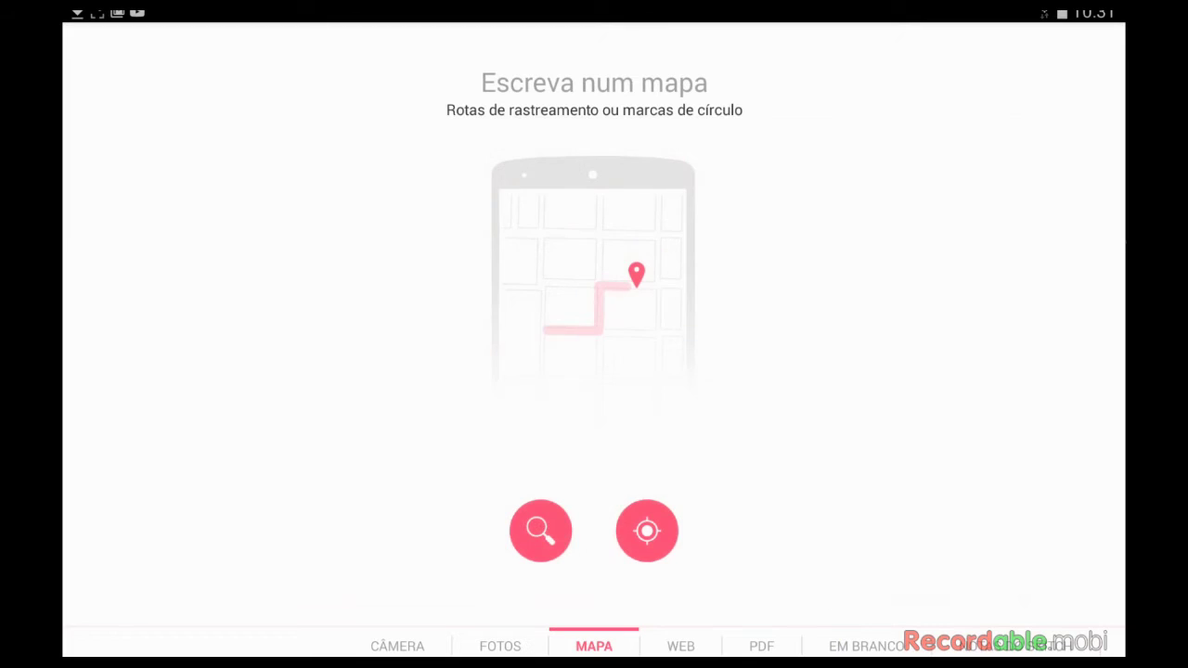
pyautogui.click(680, 646)
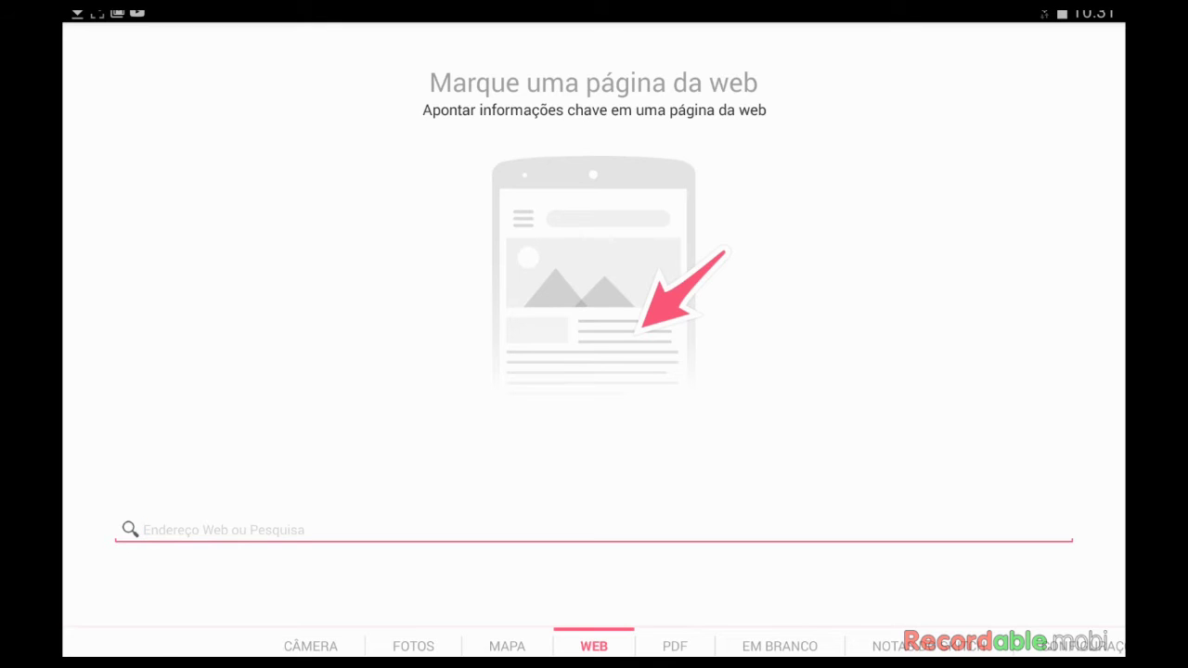
pyautogui.write('ww')
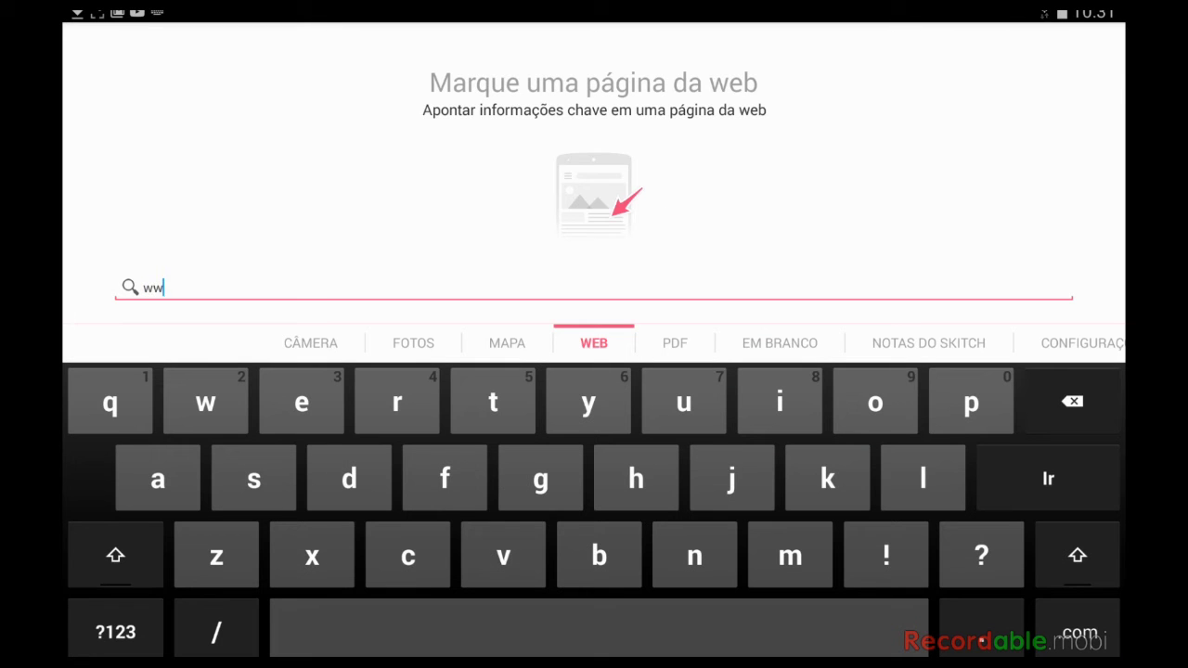
pyautogui.write('w')
pyautogui.write('.npsorocaba')
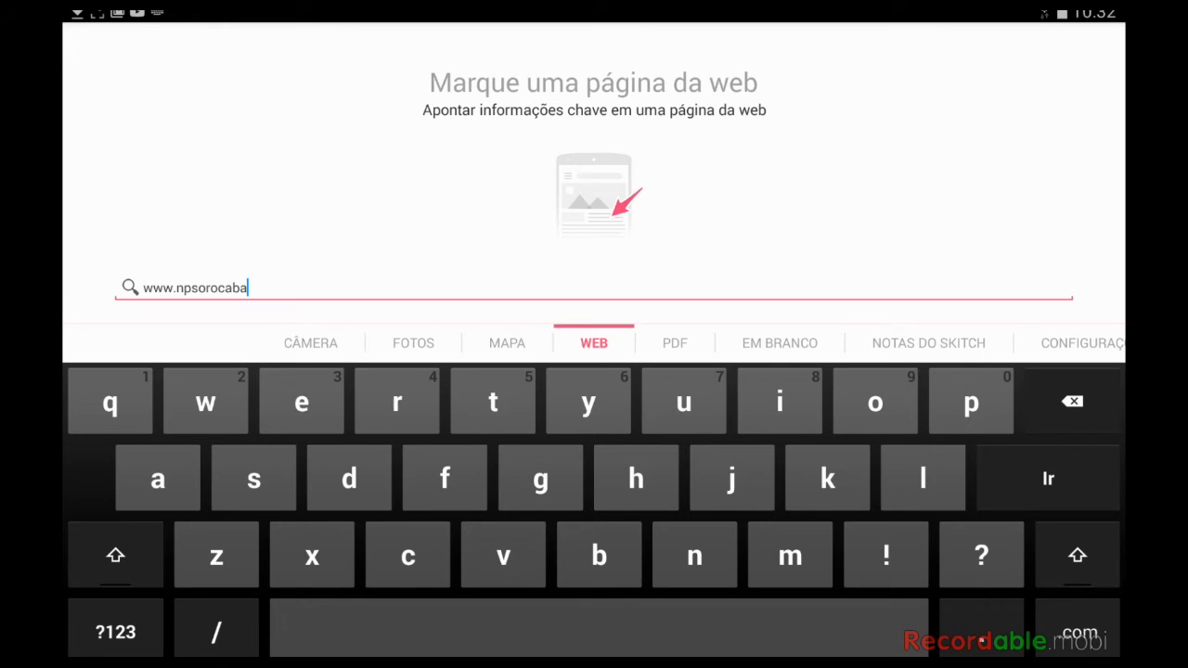
pyautogui.write('.wix.com/n')
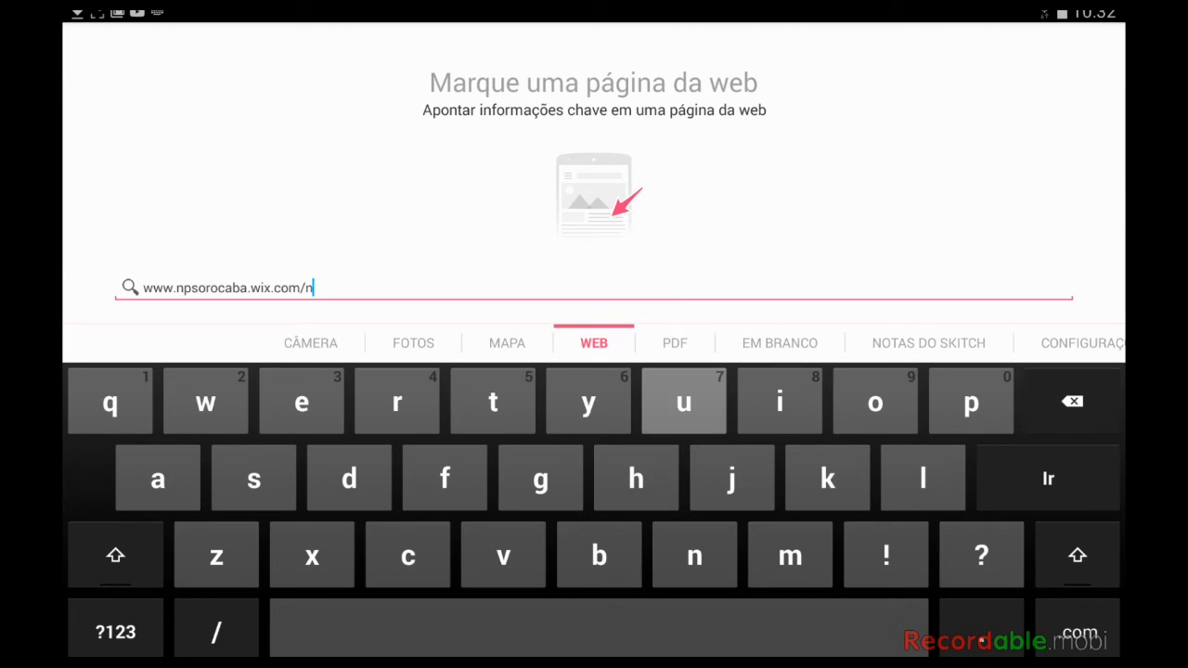
pyautogui.write('ucleop')
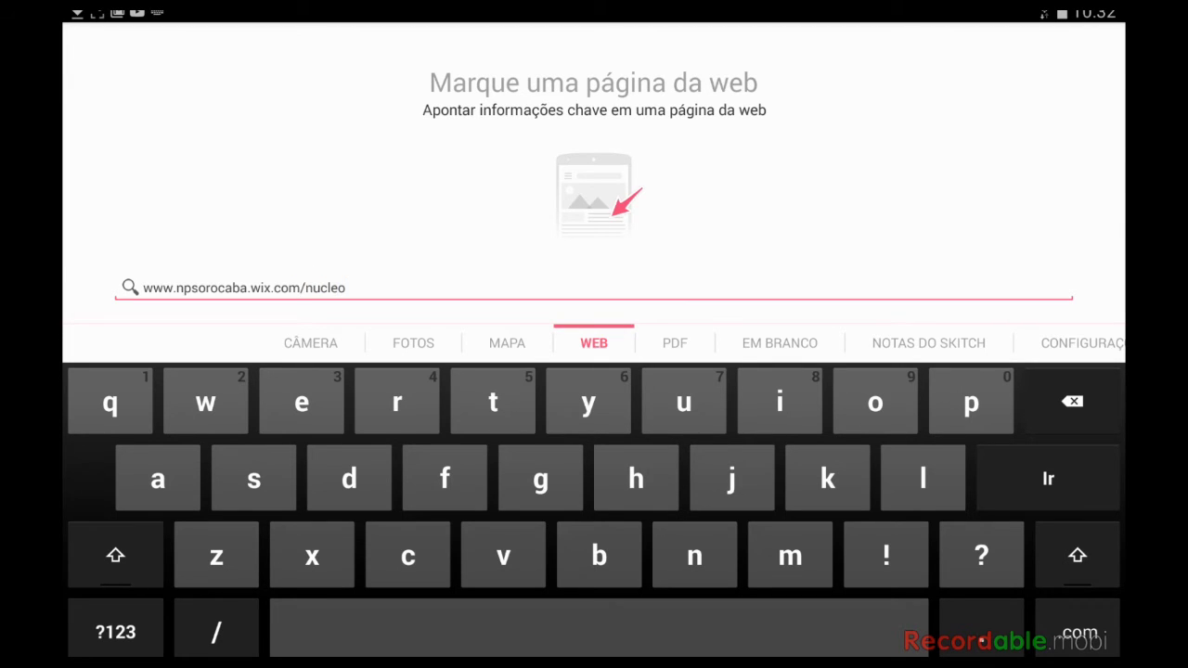
pyautogui.write('edagogico')
pyautogui.press('Return')
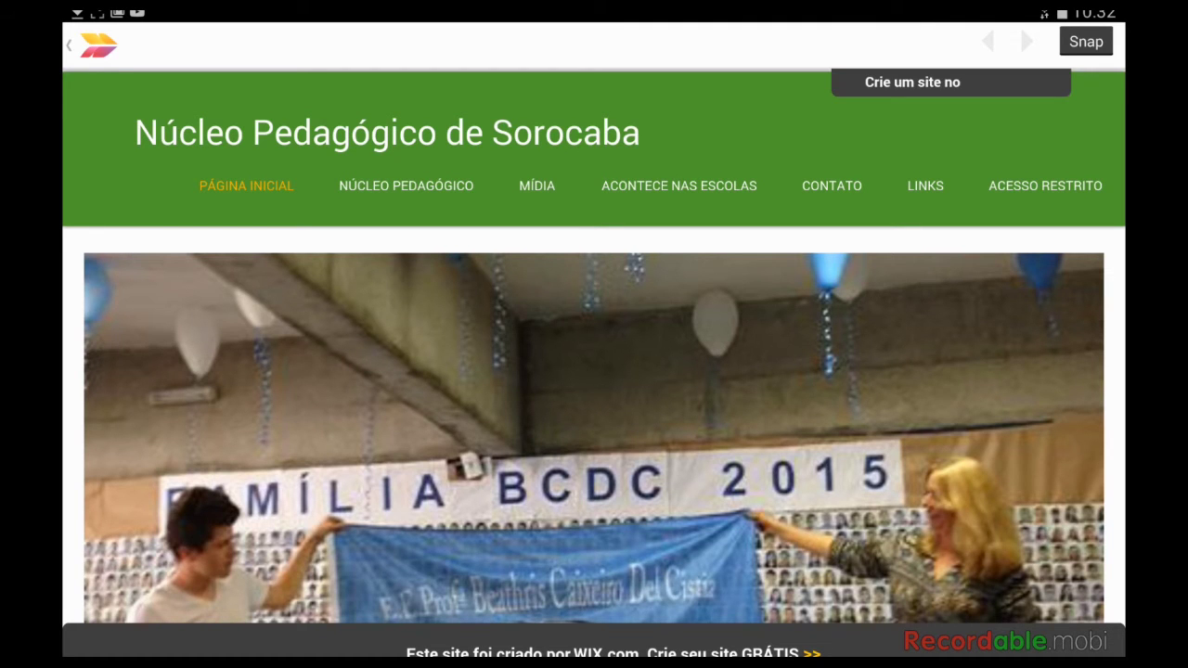
# Snap the page area showing Acontece nas Escolas and Notícias for annotation, and go back to the Web start screen
pyautogui.scroll(-3, 594, 352)
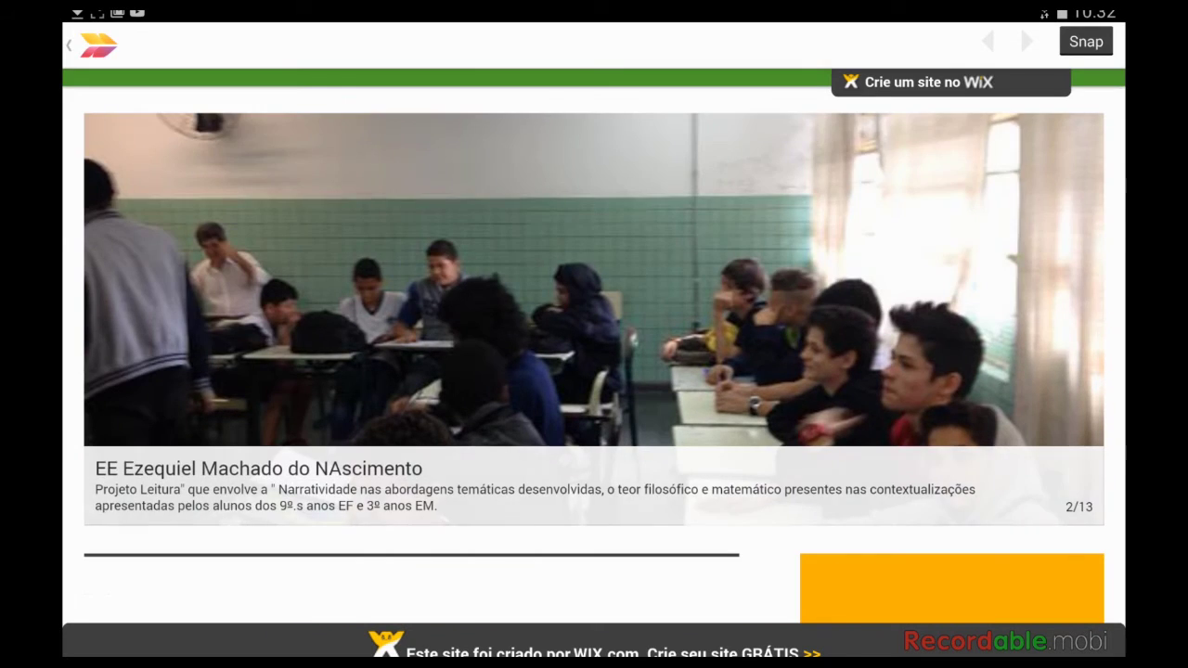
pyautogui.scroll(-2, 594, 346)
pyautogui.scroll(-3, 594, 346)
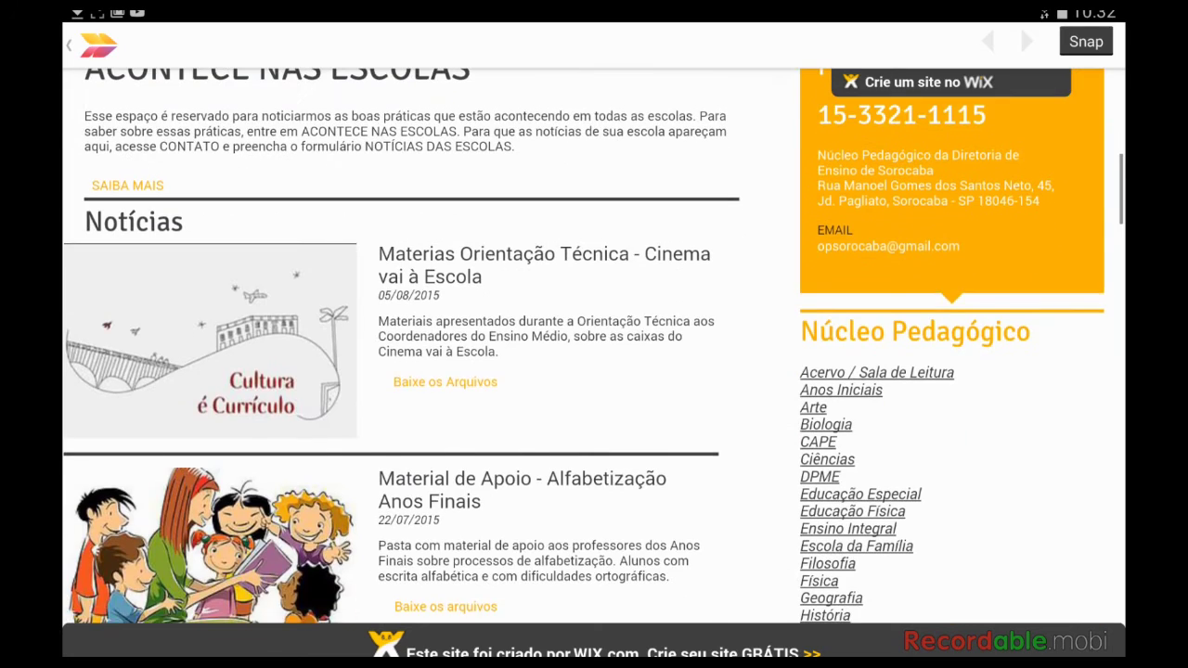
pyautogui.scroll(-3, 594, 346)
pyautogui.scroll(5, 594, 346)
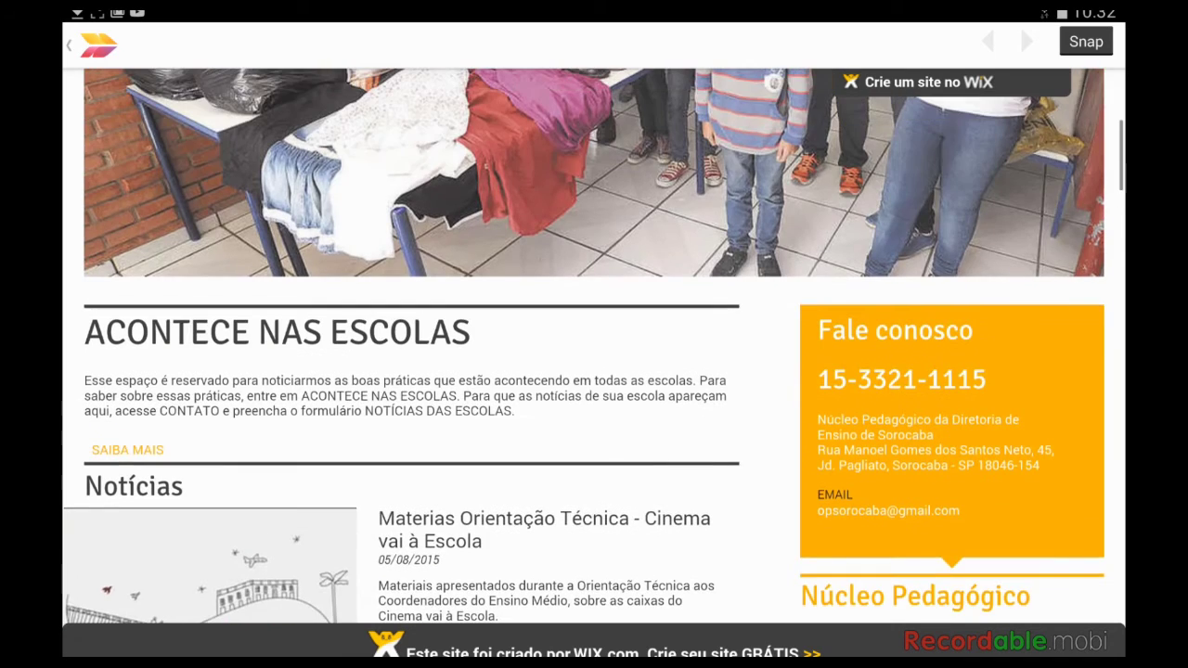
pyautogui.scroll(-2, 594, 346)
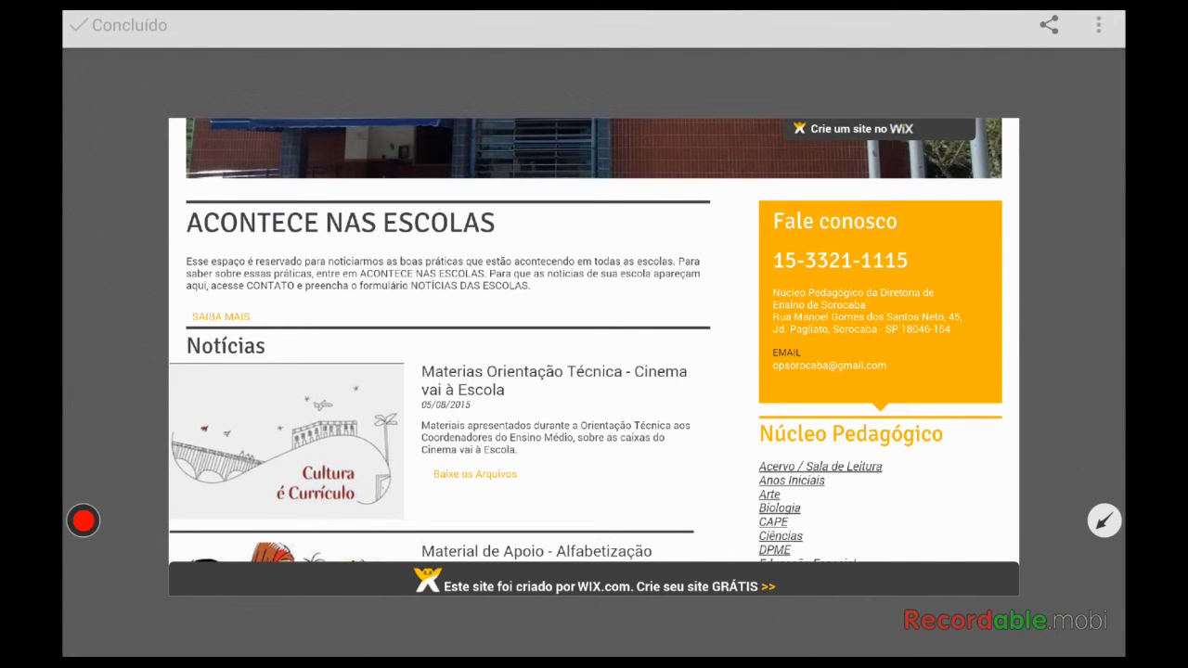
pyautogui.press('Escape')
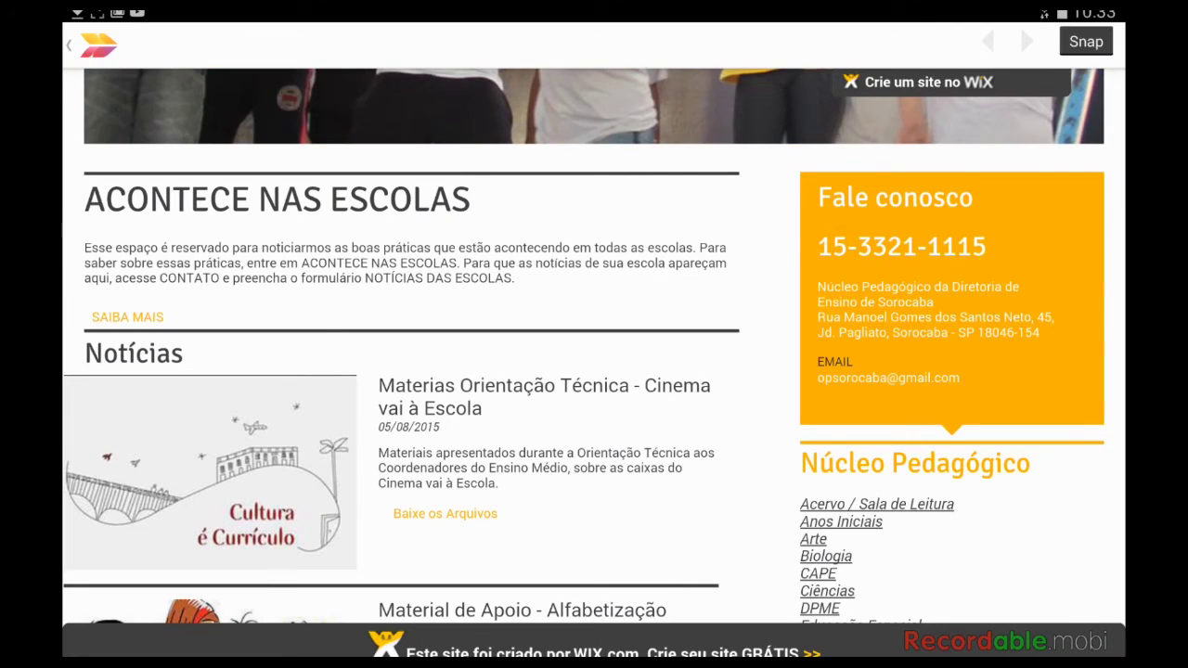
pyautogui.press('Escape')
# Look through the PDF, Em branco, Notas do Skitch and Configurações sections
pyautogui.click(675, 646)
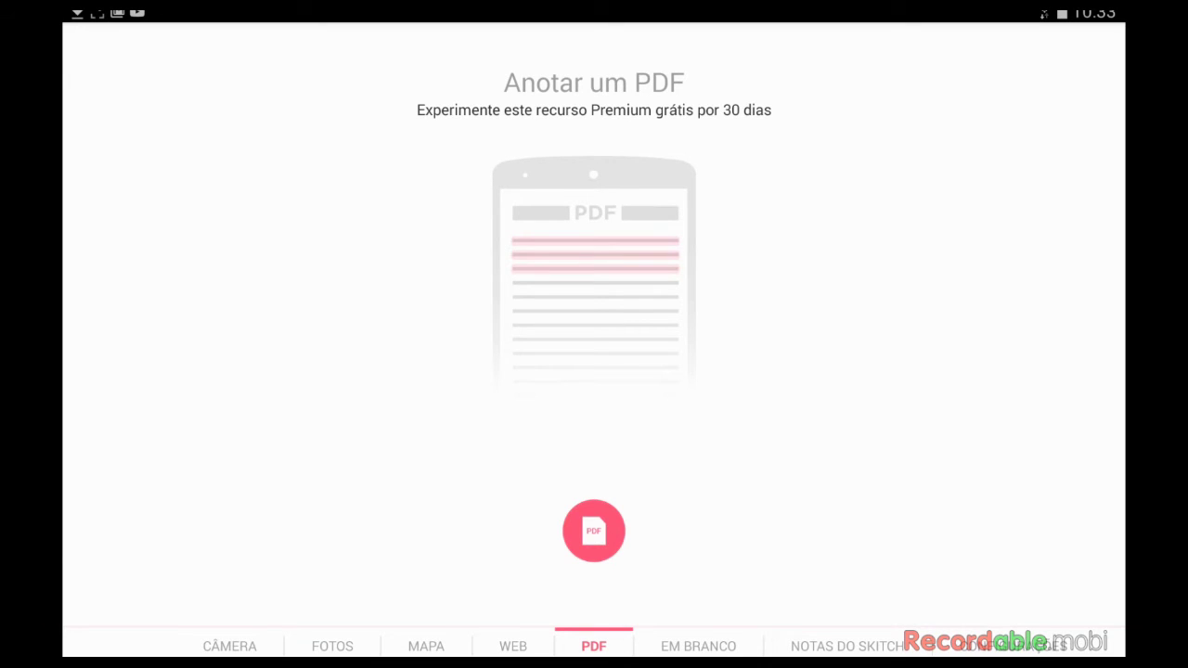
pyautogui.click(697, 646)
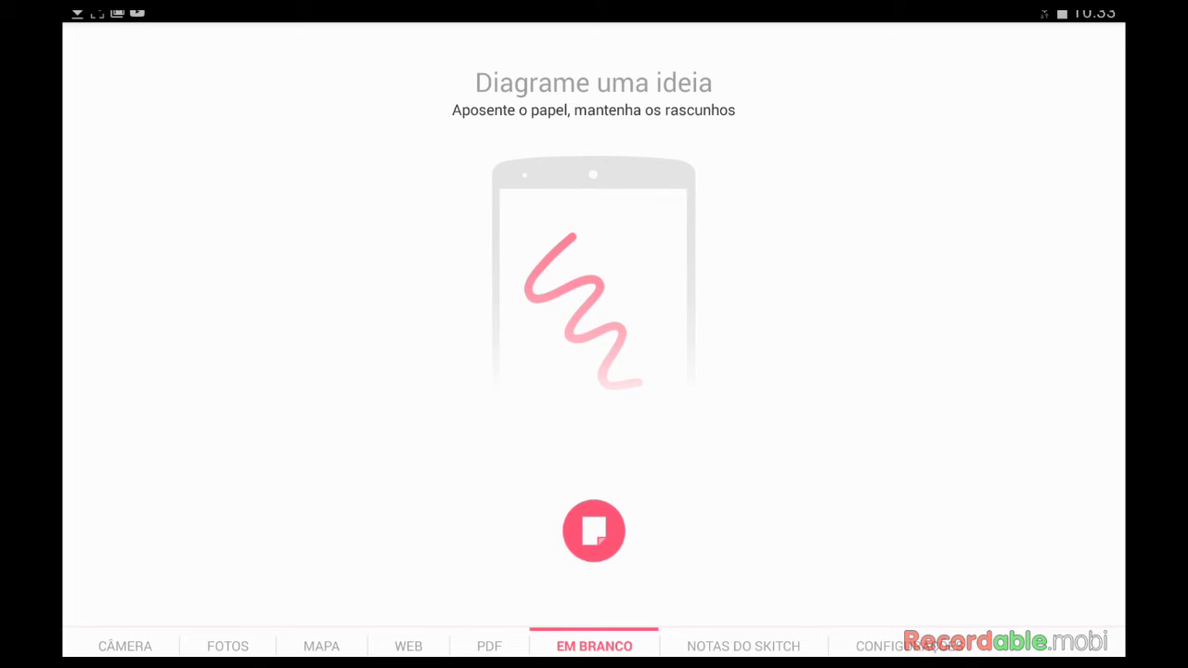
pyautogui.click(743, 646)
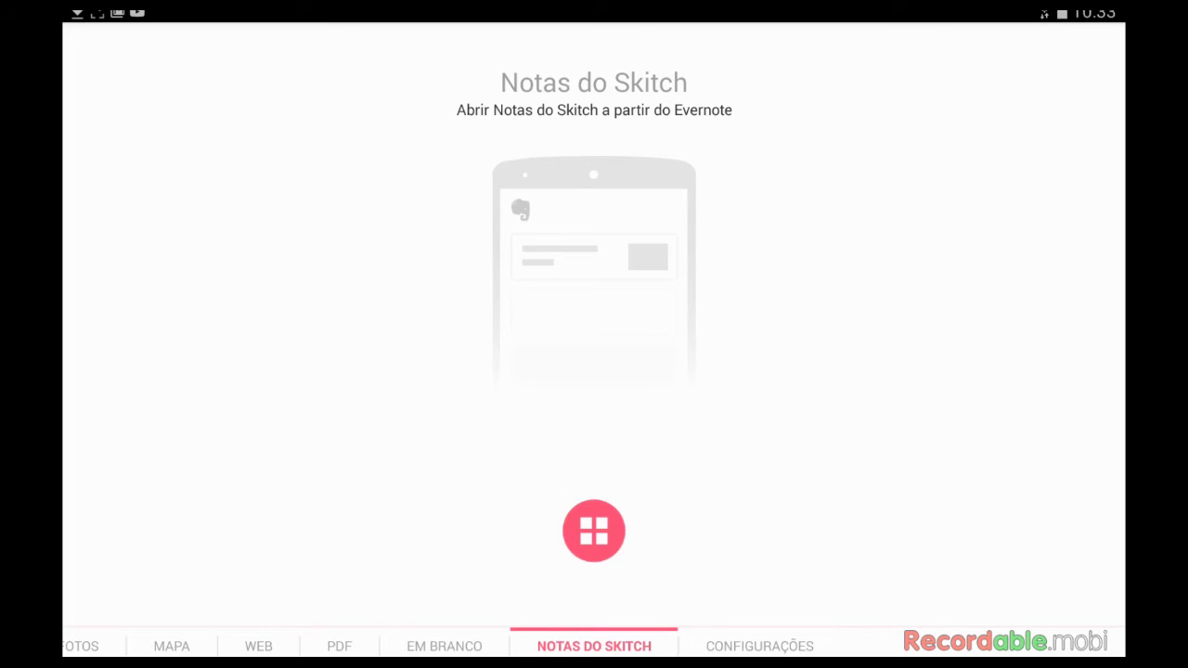
pyautogui.click(760, 646)
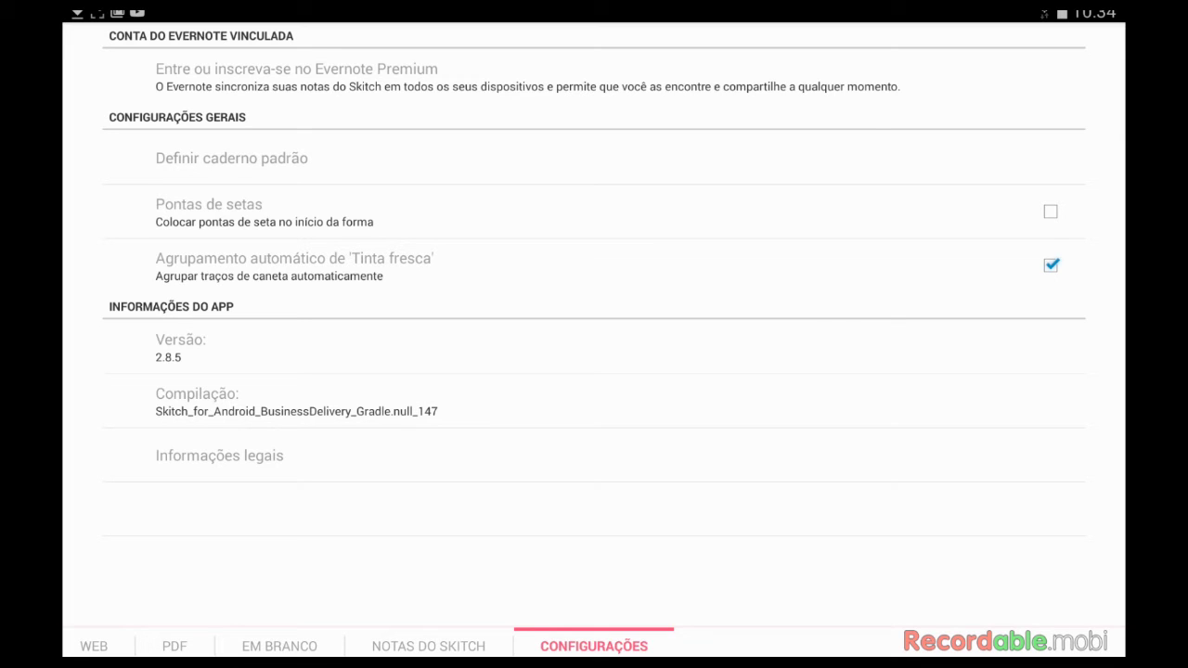
# Return to the Fotos gallery and open the drawing of hooded figures on the rooftop stairs for annotation
pyautogui.moveTo(279, 646); pyautogui.dragTo(696, 646)
pyautogui.click(616, 646)
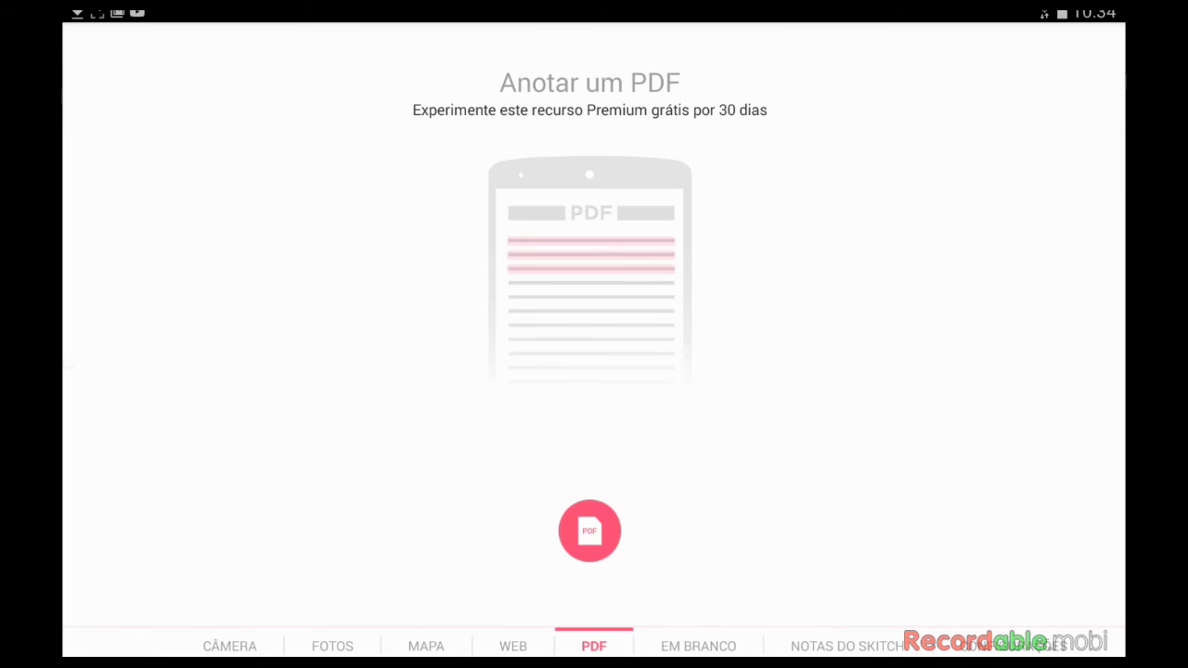
pyautogui.click(332, 646)
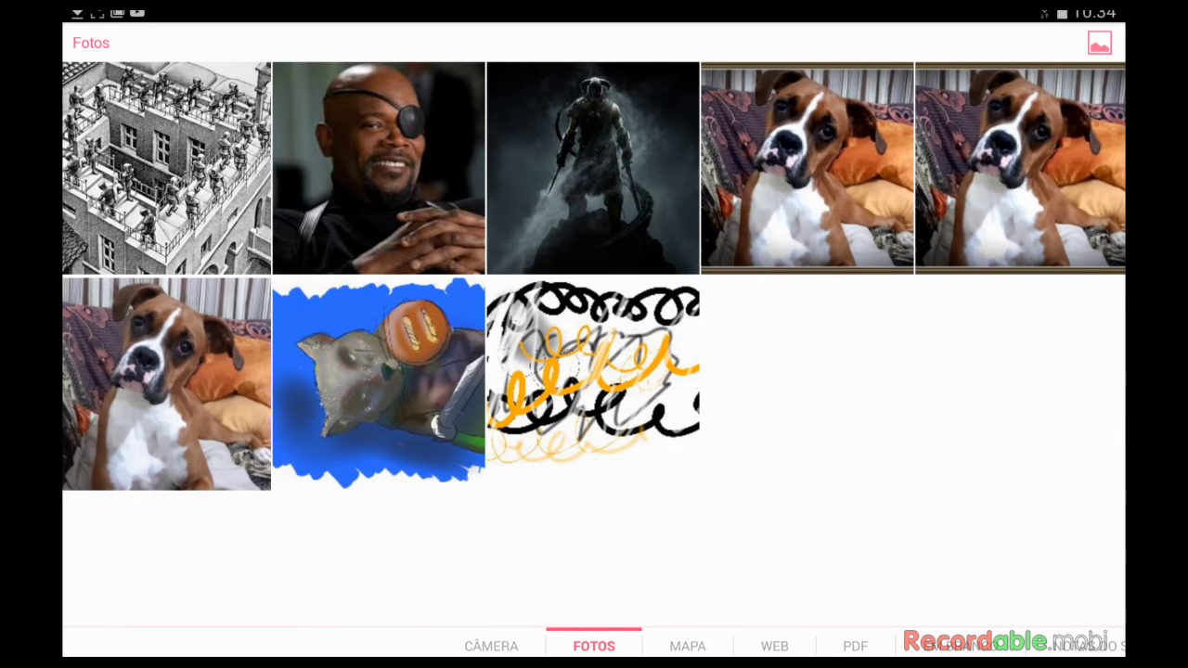
pyautogui.click(166, 168)
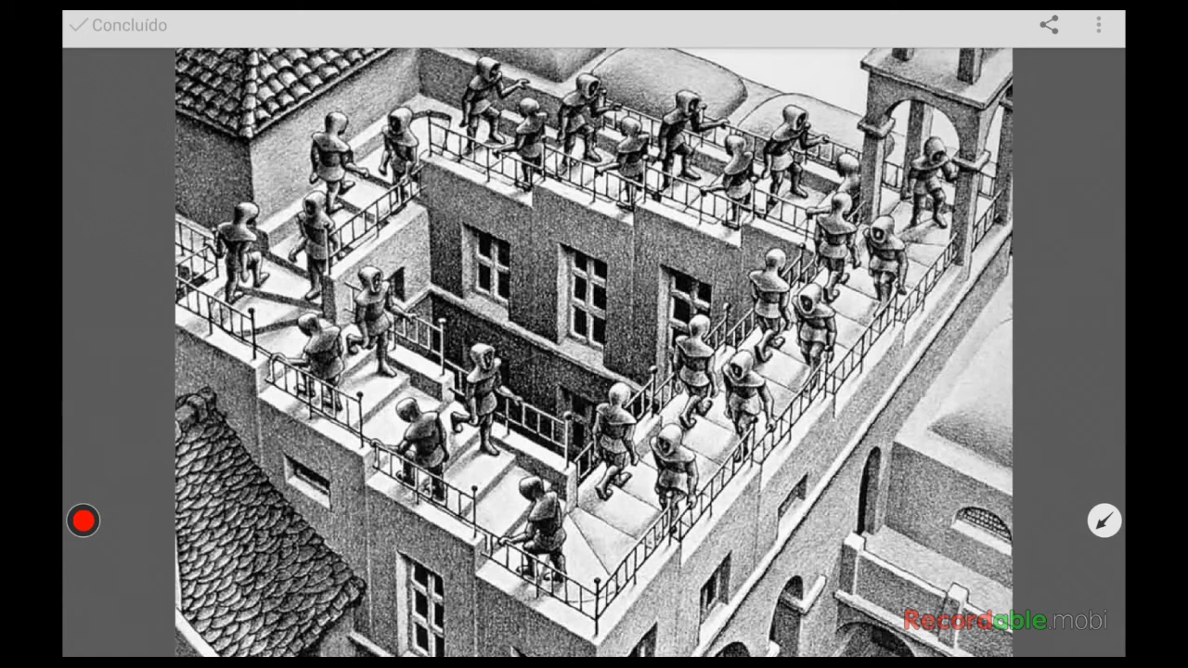
# View the sharing options for the drawing and close them
pyautogui.click(128, 25)
pyautogui.click(1049, 25)
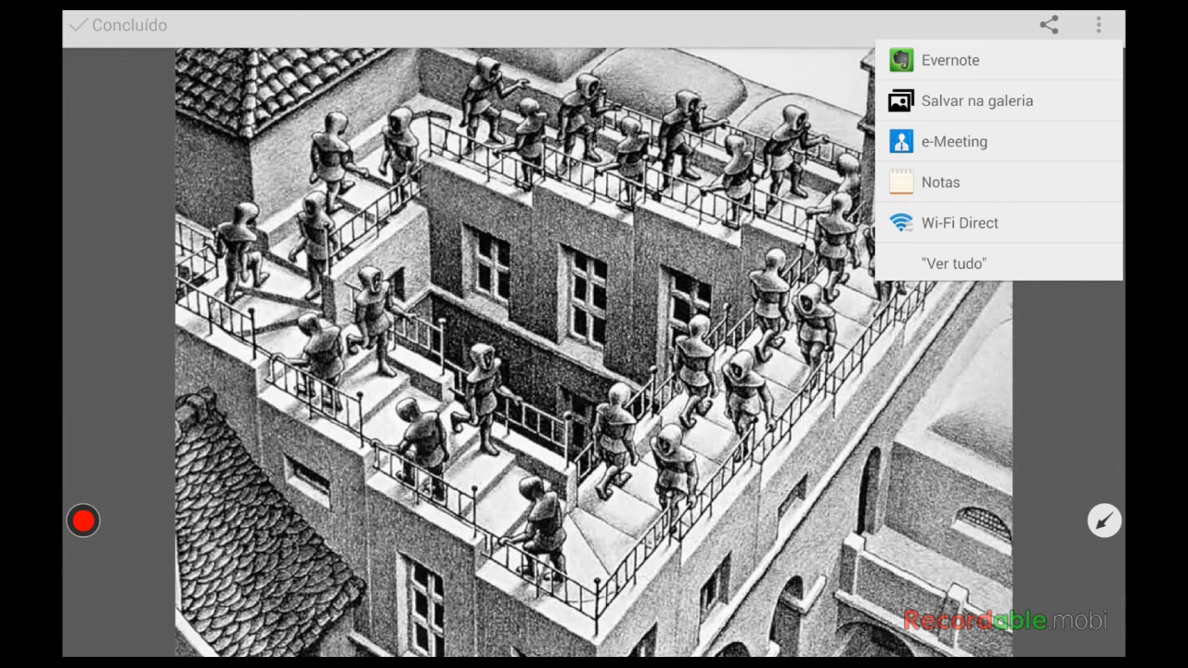
pyautogui.press('Escape')
# Rotate the drawing to the right and back to the left
pyautogui.click(1097, 25)
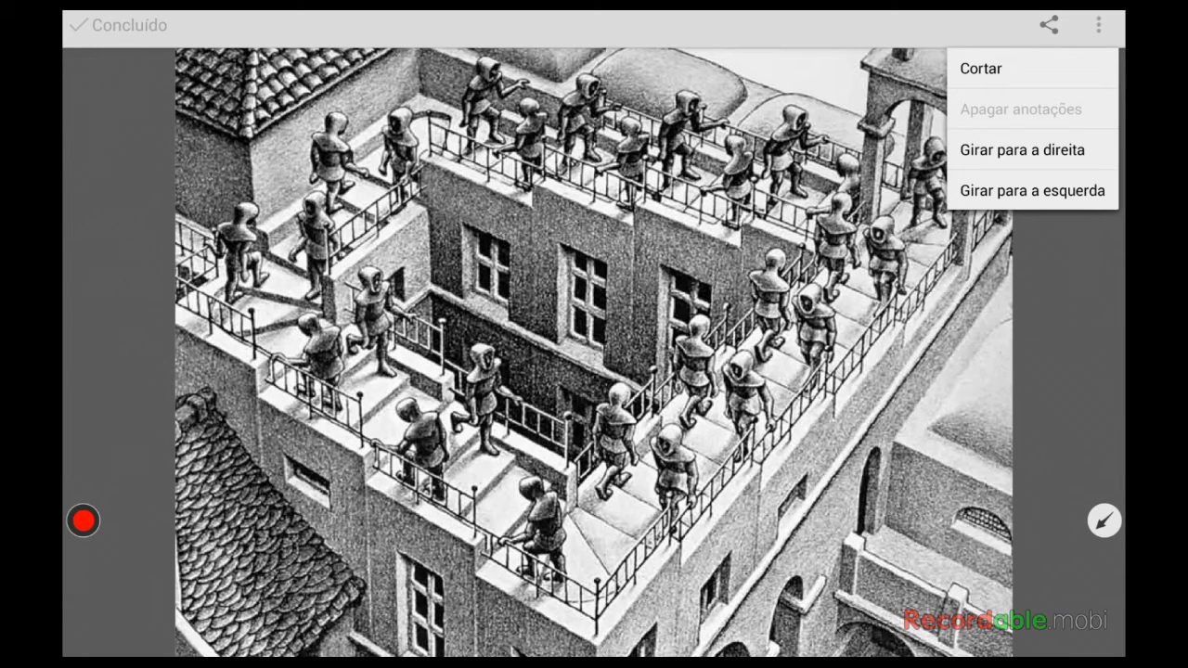
pyautogui.click(1022, 149)
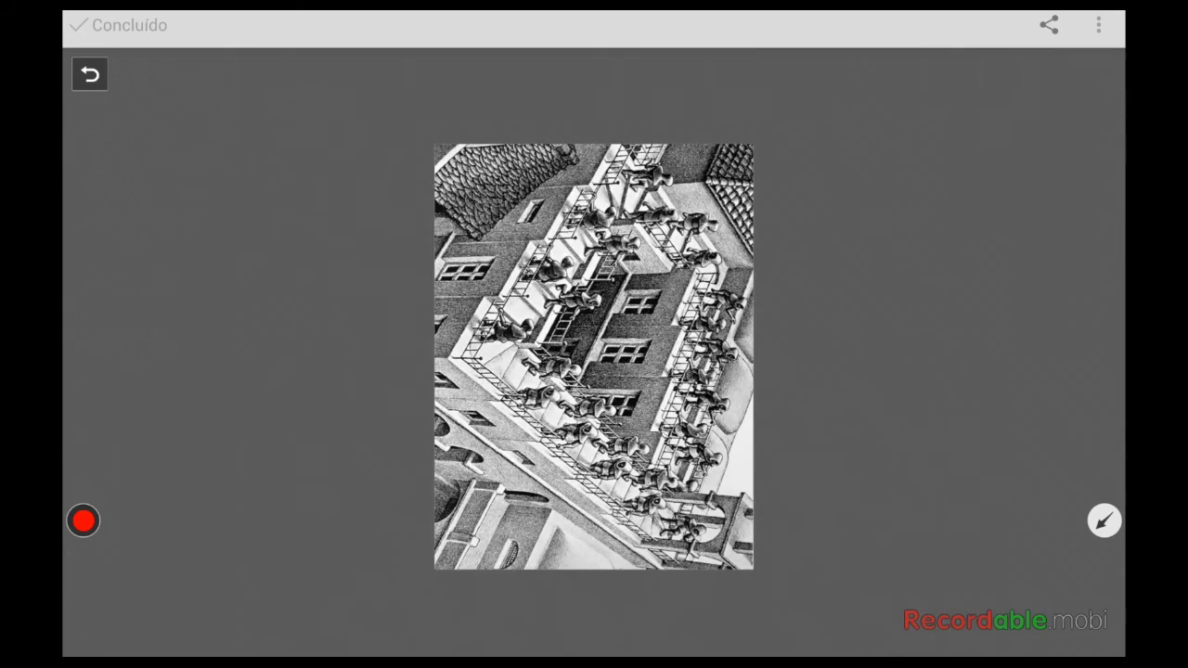
pyautogui.click(1097, 26)
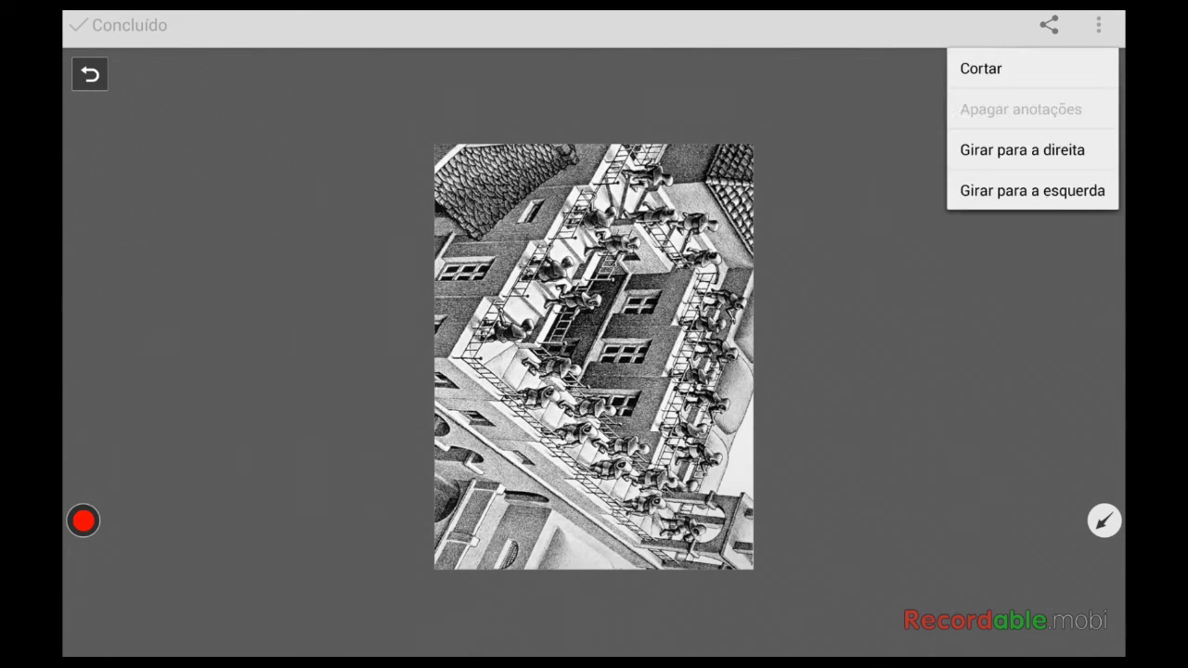
pyautogui.click(1032, 190)
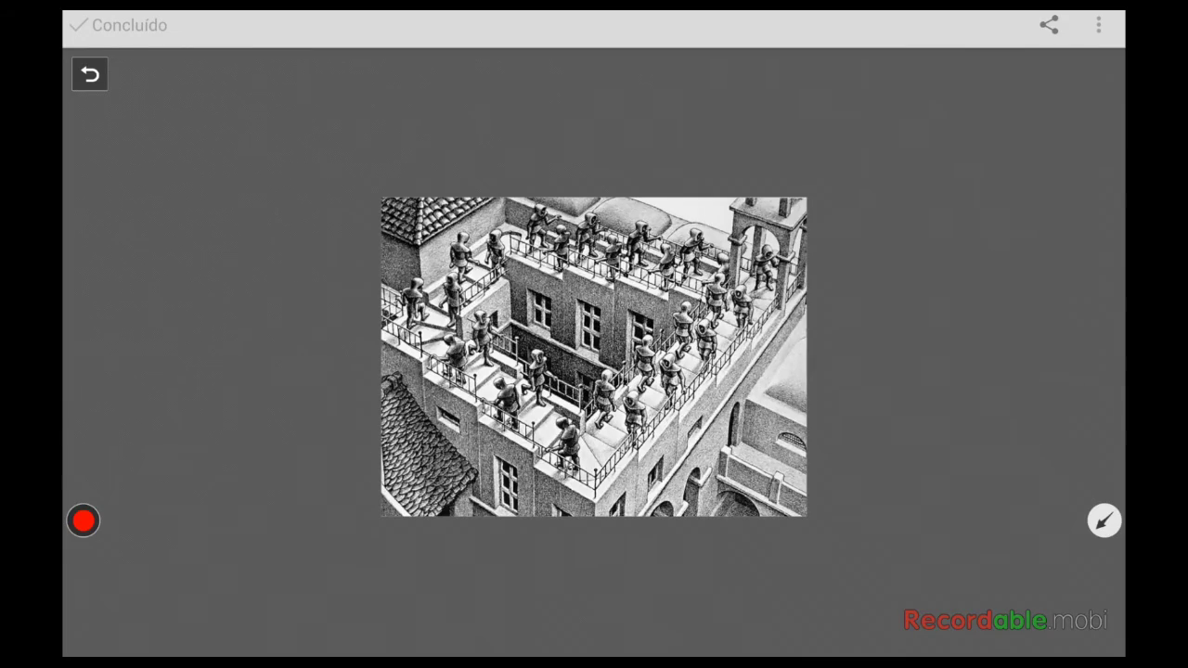
# Draw a small red arrow beside the courtyard's central window and a large one pointing at the figures on the staircase
pyautogui.scroll(5, 557, 344)
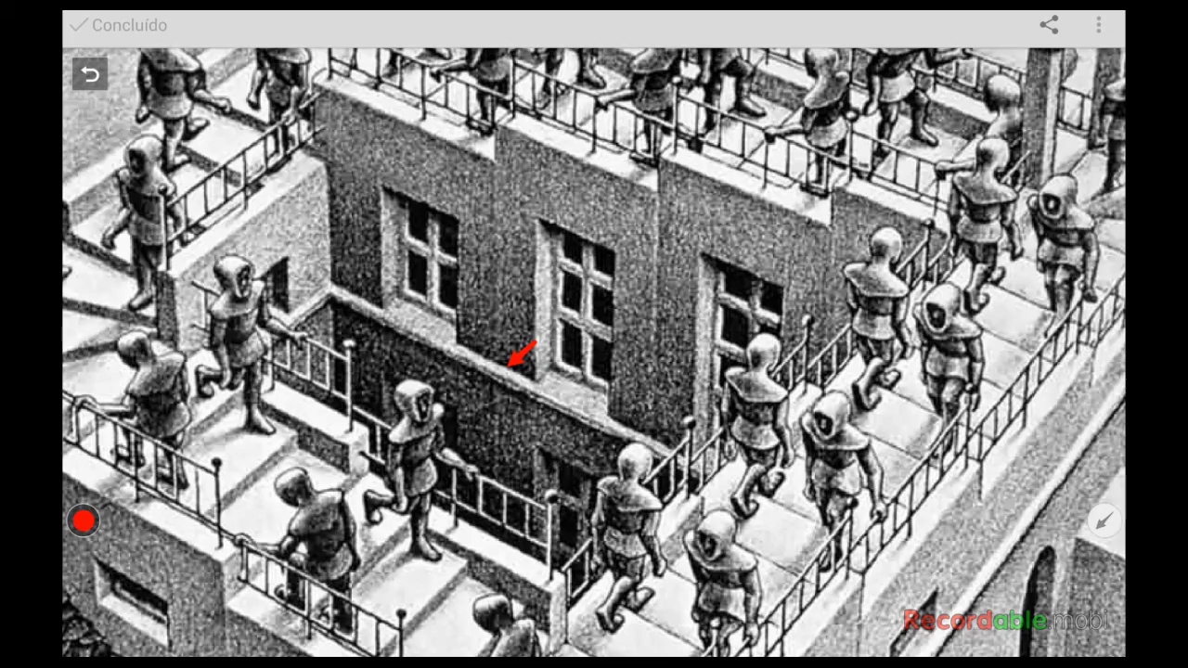
pyautogui.scroll(-5, 594, 353)
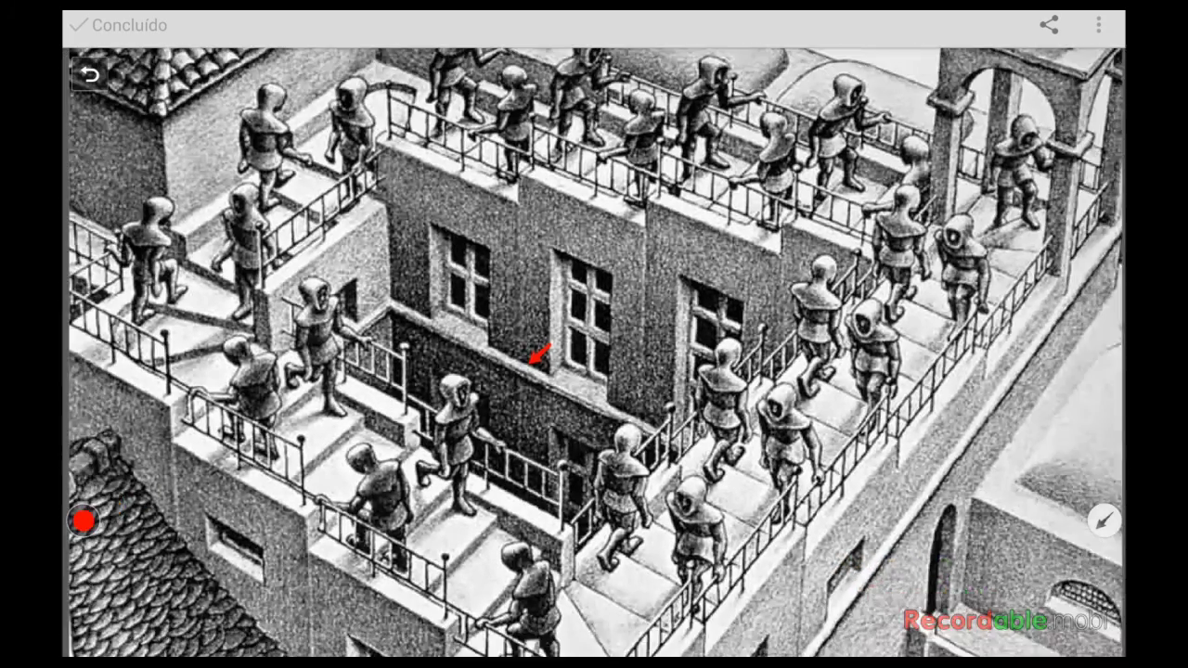
pyautogui.scroll(5, 557, 334)
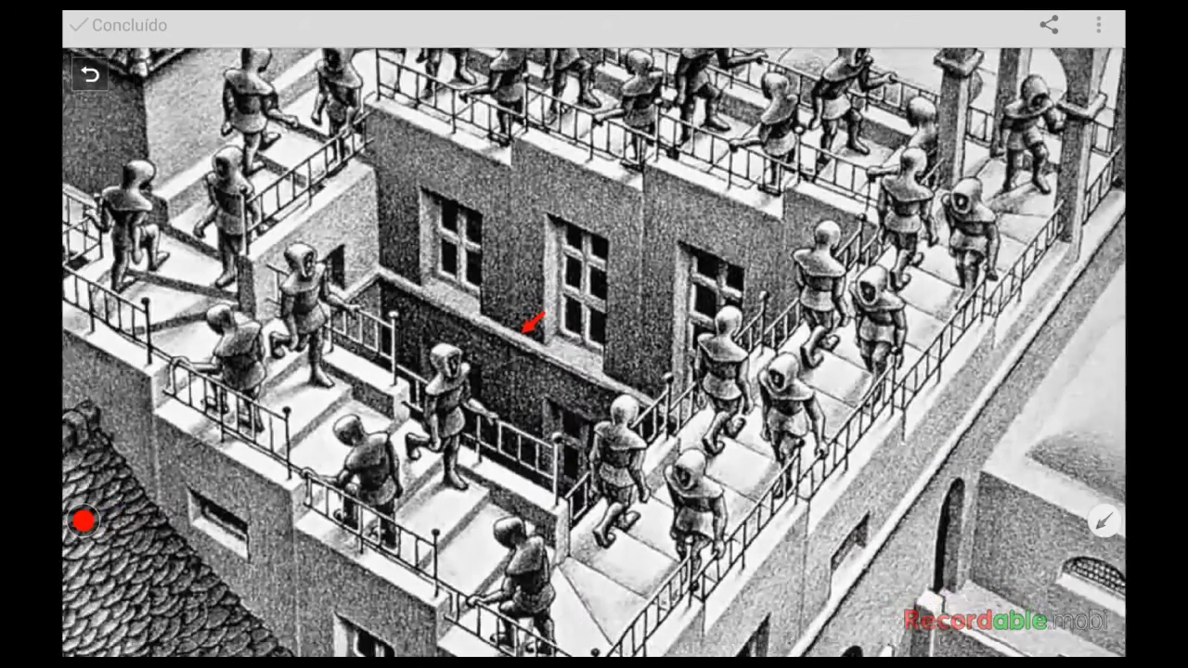
pyautogui.scroll(-1, 536, 320)
pyautogui.moveTo(547, 316); pyautogui.dragTo(561, 312)
pyautogui.moveTo(622, 243); pyautogui.dragTo(910, 271)
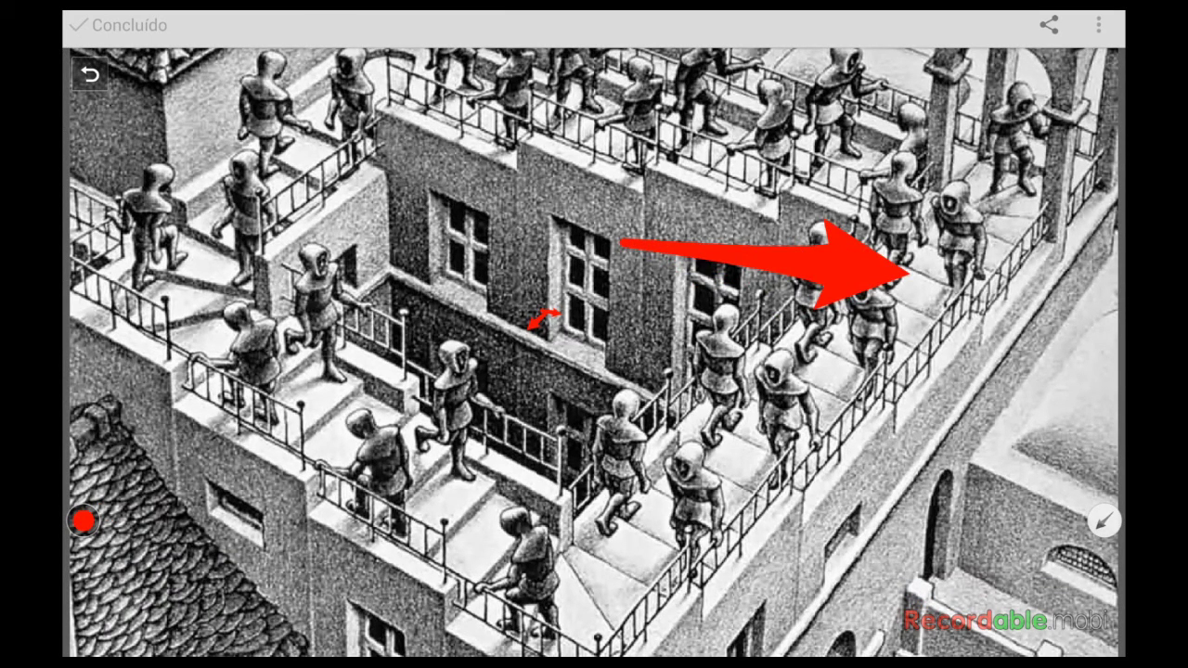
# Undo and redo the red arrows on the drawing, finishing with all of them undone
pyautogui.click(89, 75)
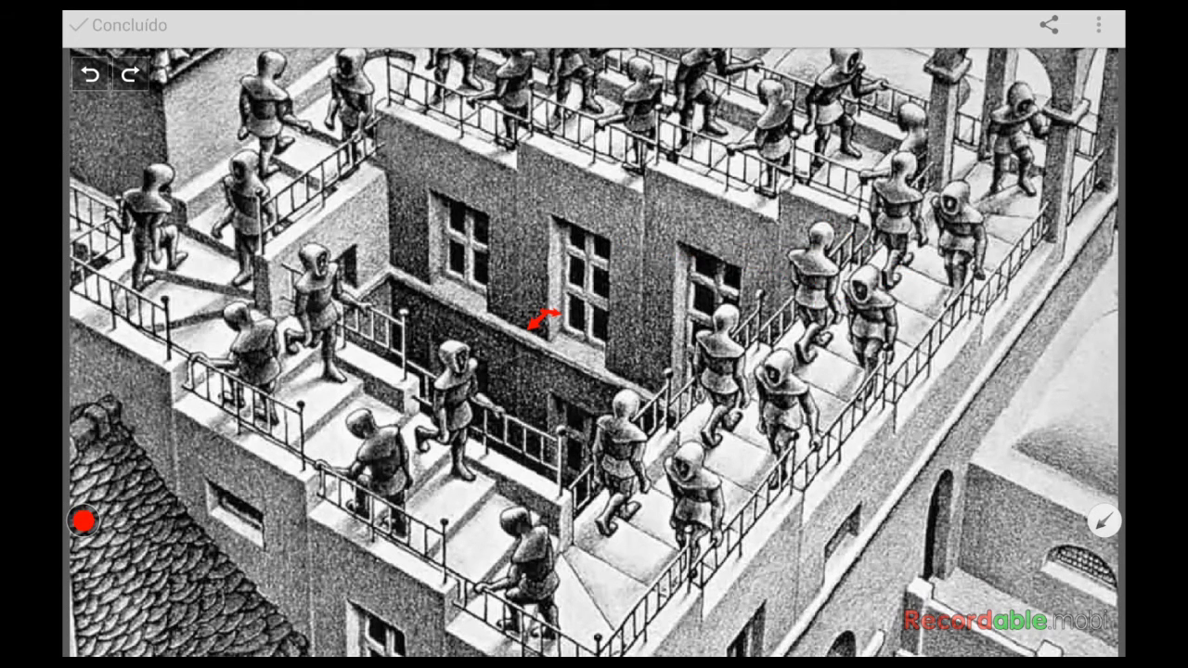
pyautogui.click(89, 74)
pyautogui.click(89, 74)
pyautogui.click(130, 74)
pyautogui.click(130, 74)
pyautogui.moveTo(622, 243); pyautogui.dragTo(908, 271)
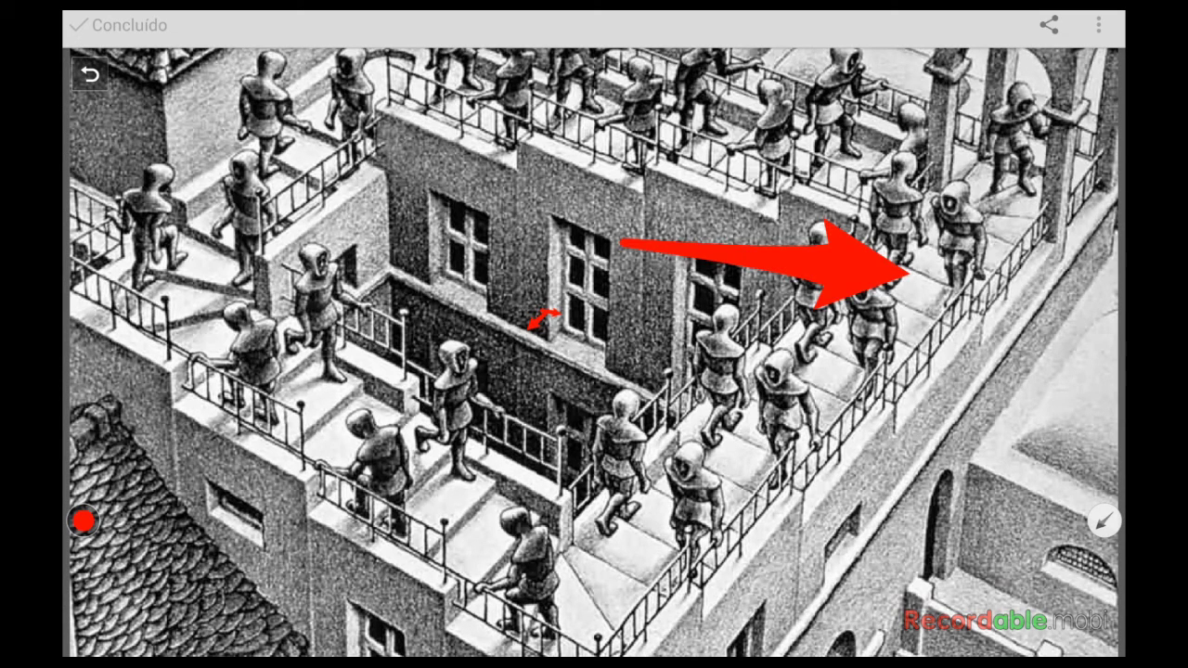
pyautogui.click(89, 75)
pyautogui.click(89, 74)
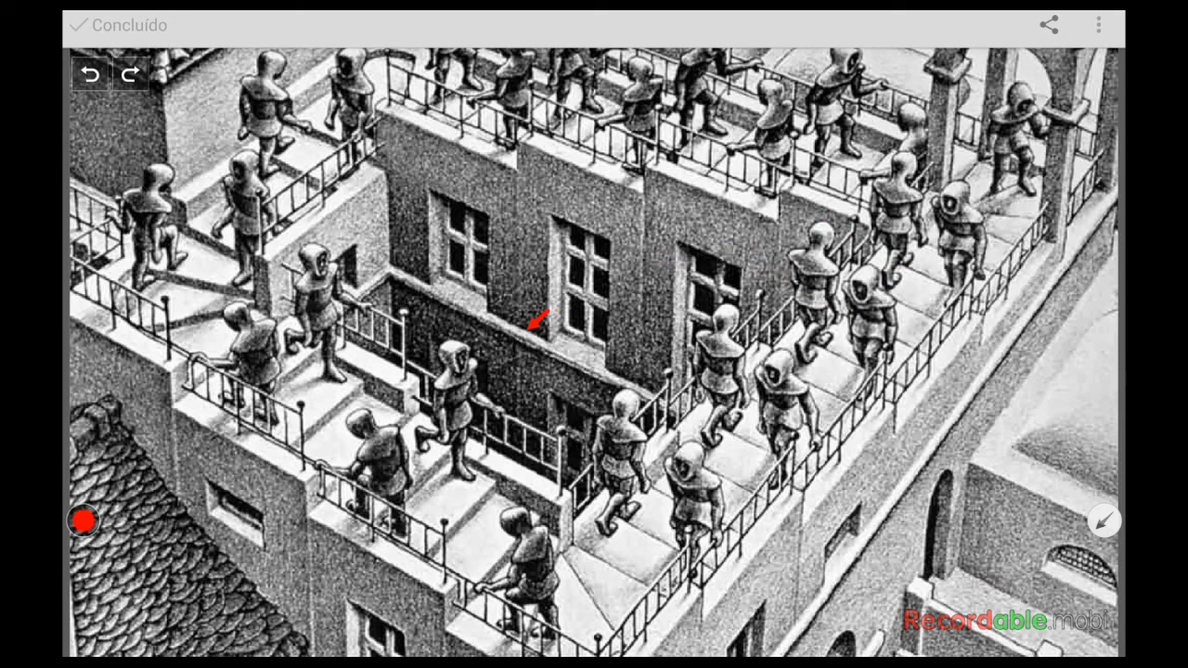
pyautogui.click(89, 75)
# Set the annotation colour to black
pyautogui.click(83, 521)
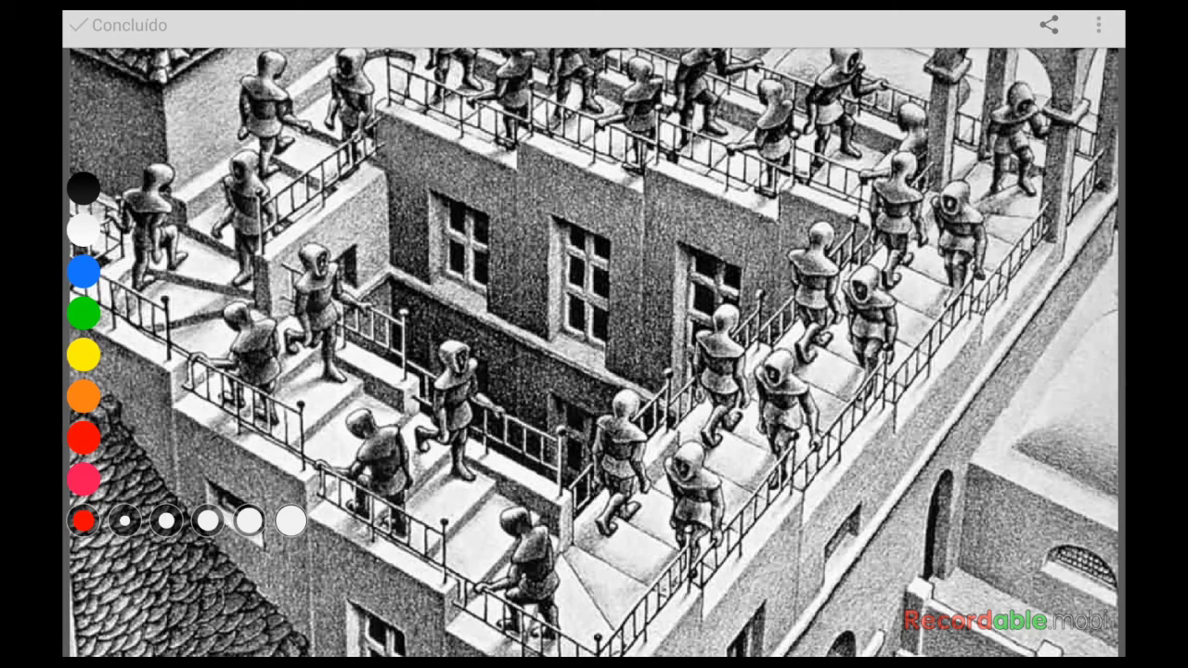
pyautogui.click(82, 189)
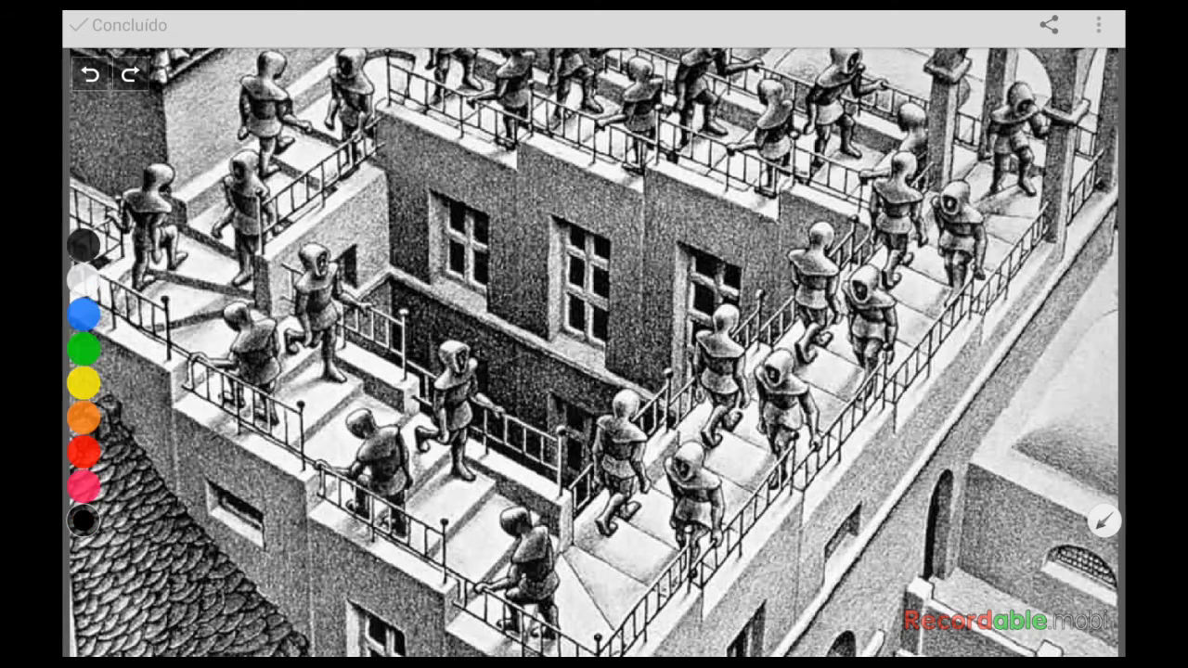
# Draw a very thick black arrow from the left staircase across the courtyard, pointing right
pyautogui.click(83, 520)
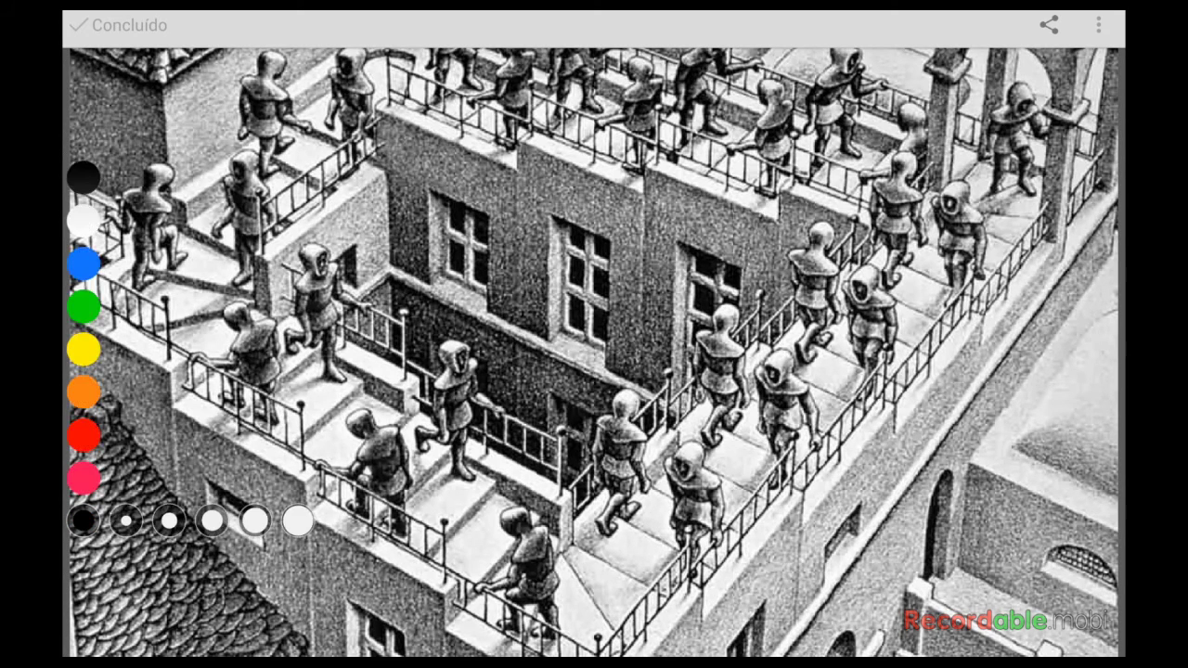
pyautogui.click(83, 520)
pyautogui.moveTo(276, 404)
pyautogui.mouseDown()
pyautogui.moveTo(649, 334)
pyautogui.moveTo(650, 367)
pyautogui.mouseUp()
# Draw an orange arrow with the thinnest line, pointing at the courtyard's left window
pyautogui.click(83, 519)
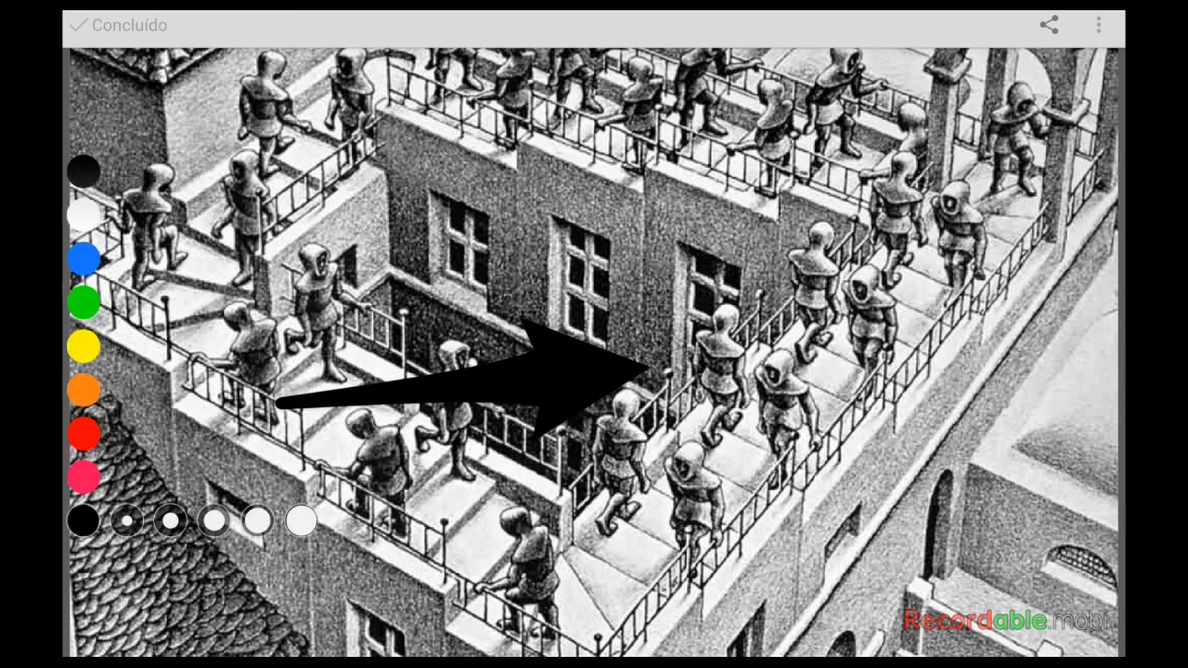
pyautogui.click(83, 395)
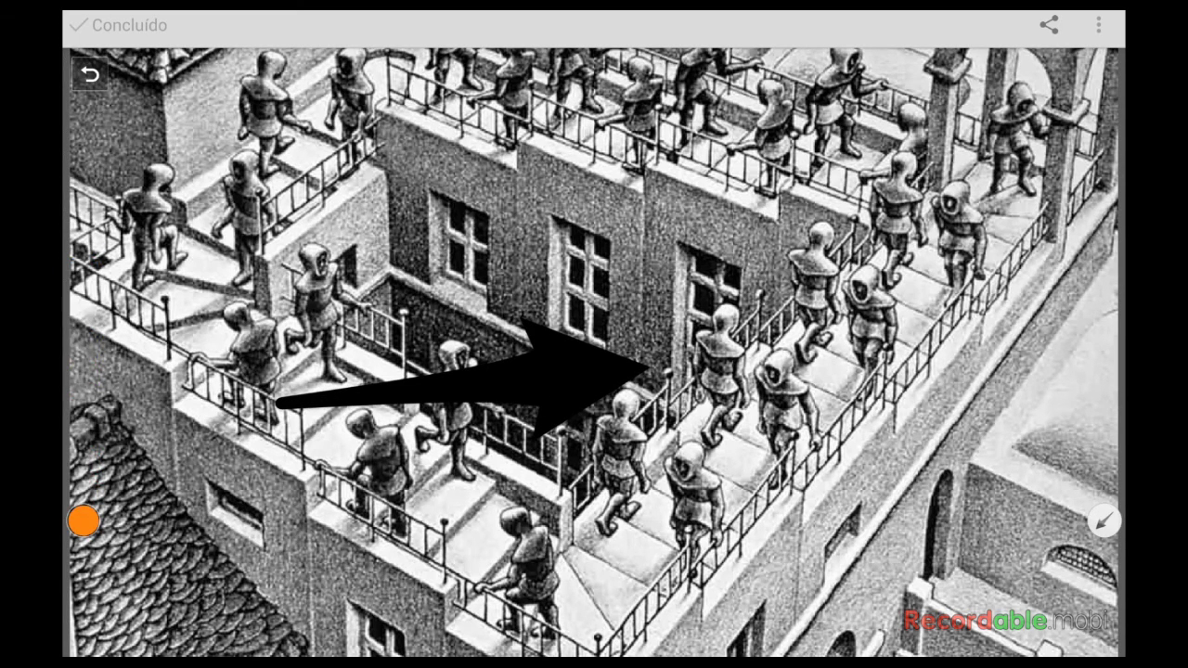
pyautogui.click(83, 520)
pyautogui.click(124, 520)
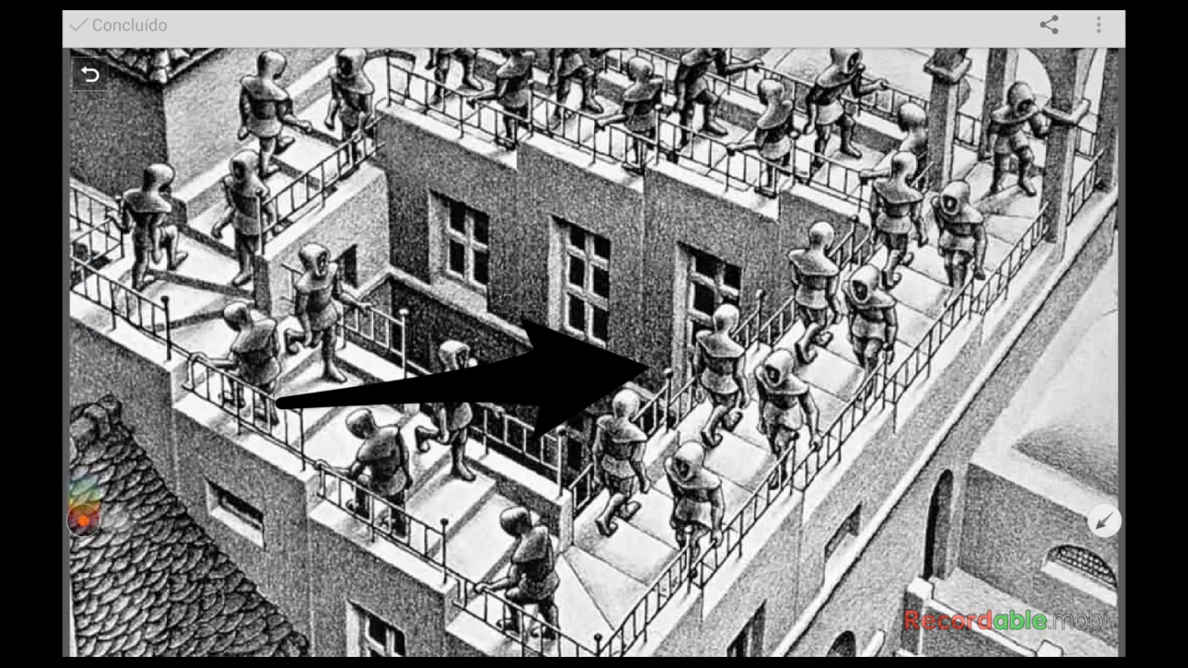
pyautogui.moveTo(264, 308); pyautogui.dragTo(455, 252)
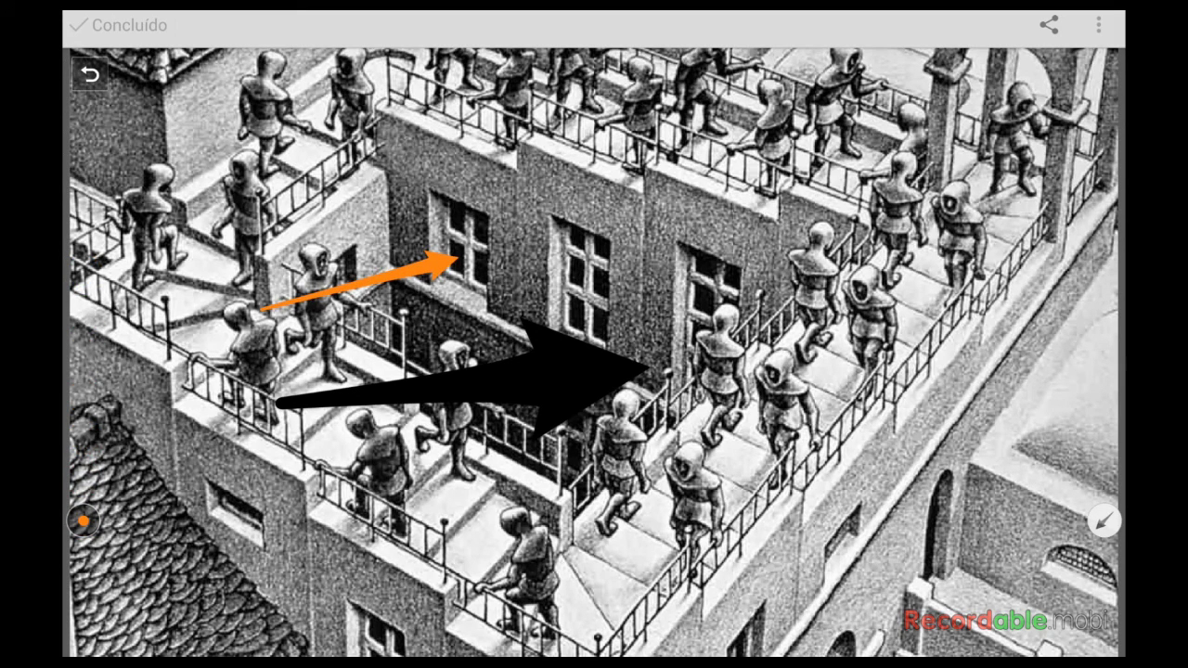
# Set the annotation colour to white with the thickest line, and undo the orange and black arrows
pyautogui.click(83, 520)
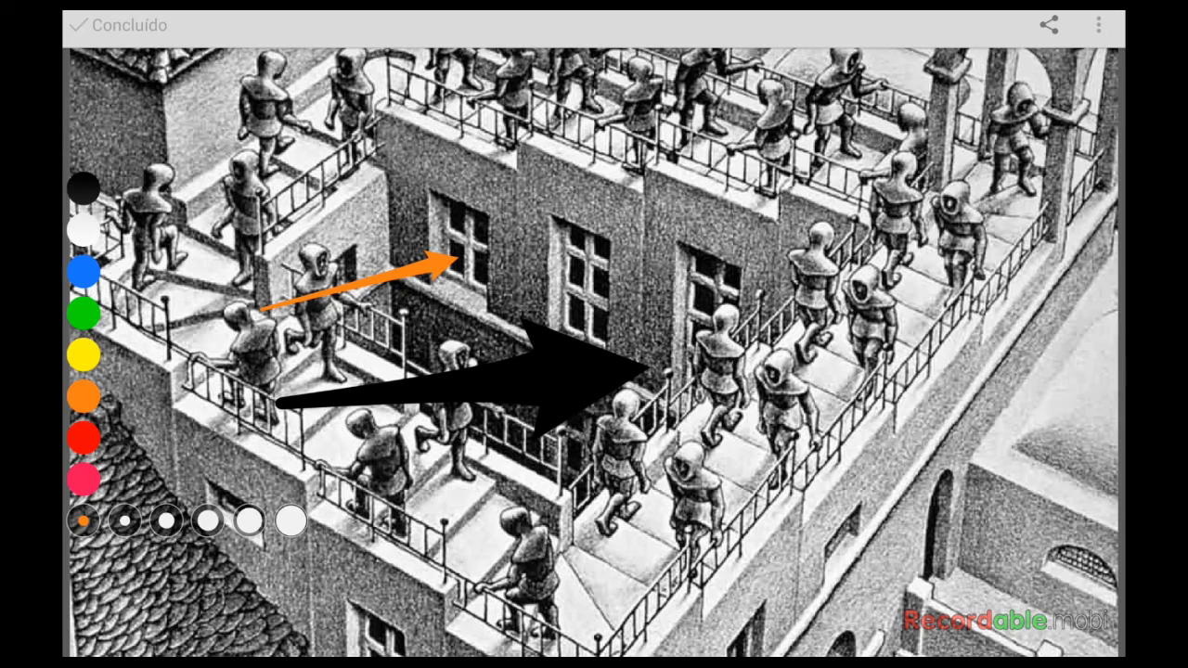
pyautogui.click(83, 229)
pyautogui.click(83, 520)
pyautogui.click(291, 520)
pyautogui.click(89, 74)
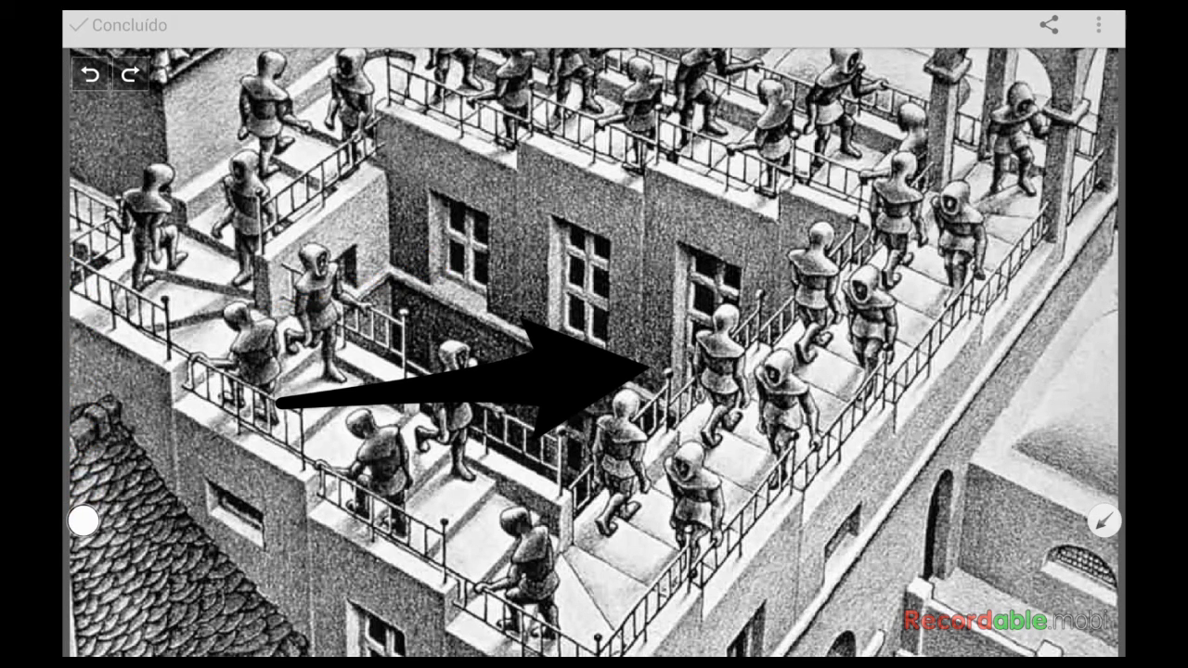
pyautogui.click(89, 74)
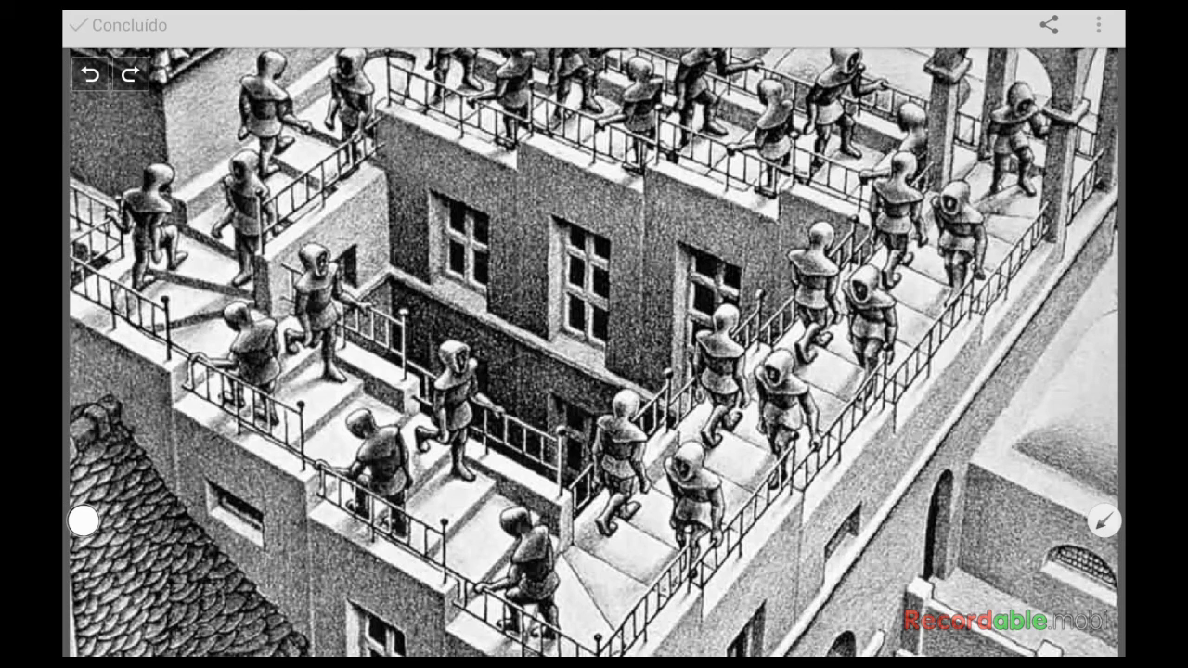
# Set the annotation colour to red with a slightly thinner line
pyautogui.click(83, 520)
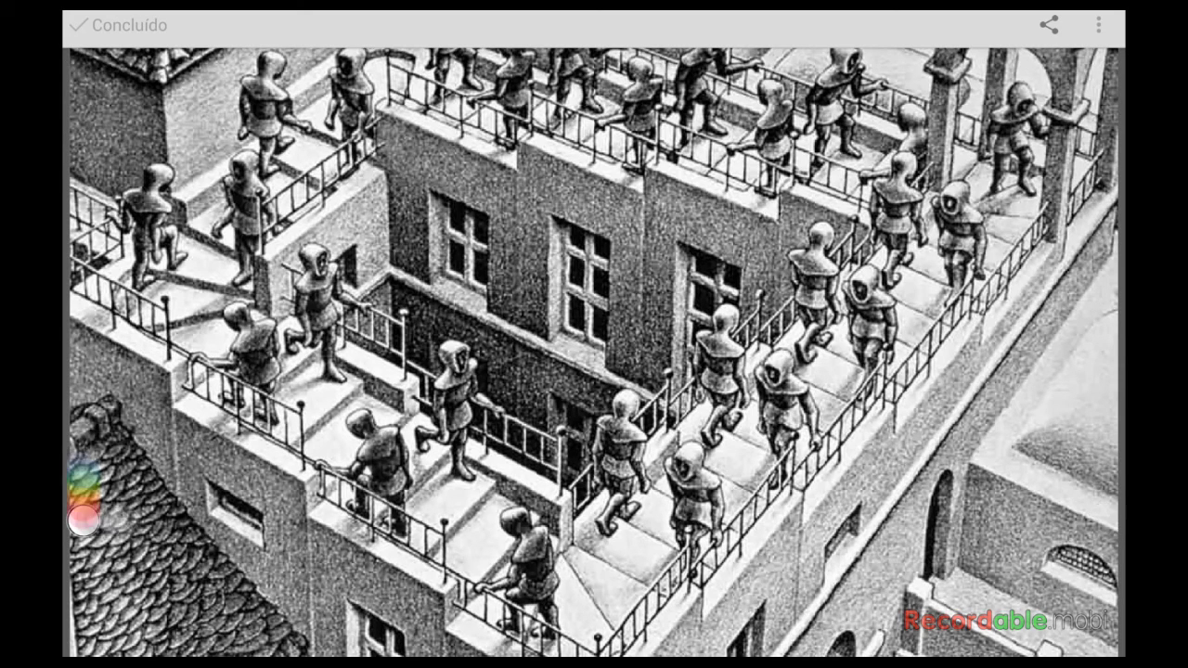
pyautogui.click(82, 437)
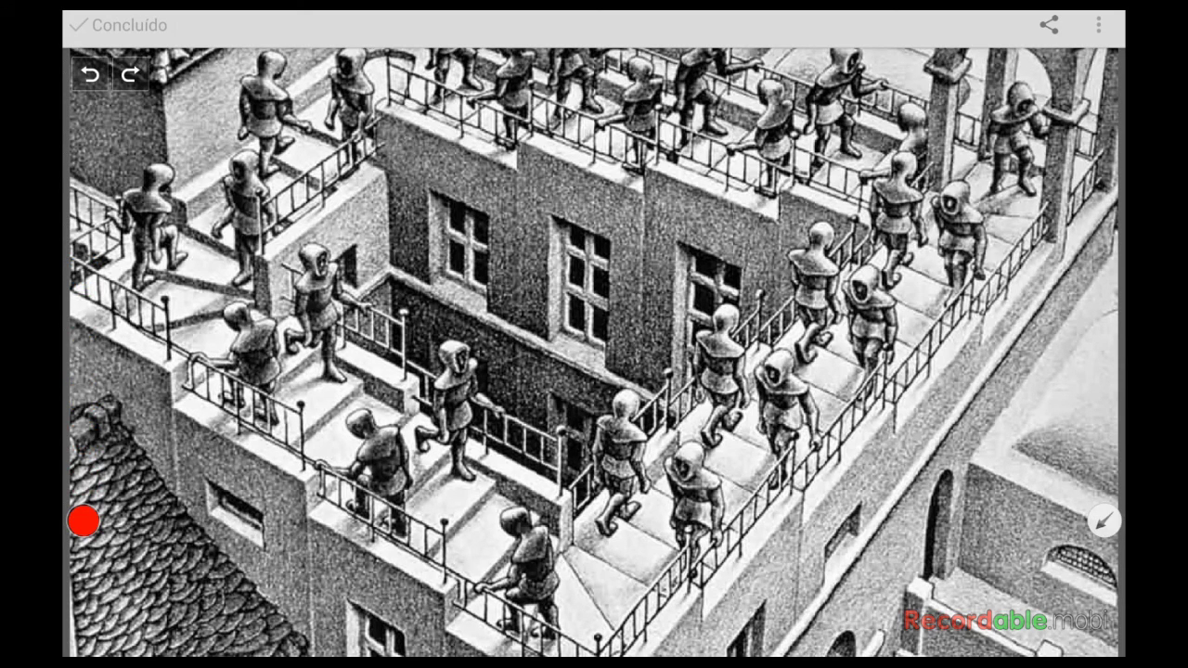
pyautogui.click(83, 520)
pyautogui.click(82, 519)
# Draw three red arrows from the courtyard wall towards the figures on the right staircase, and undo all three
pyautogui.moveTo(536, 256); pyautogui.dragTo(591, 379)
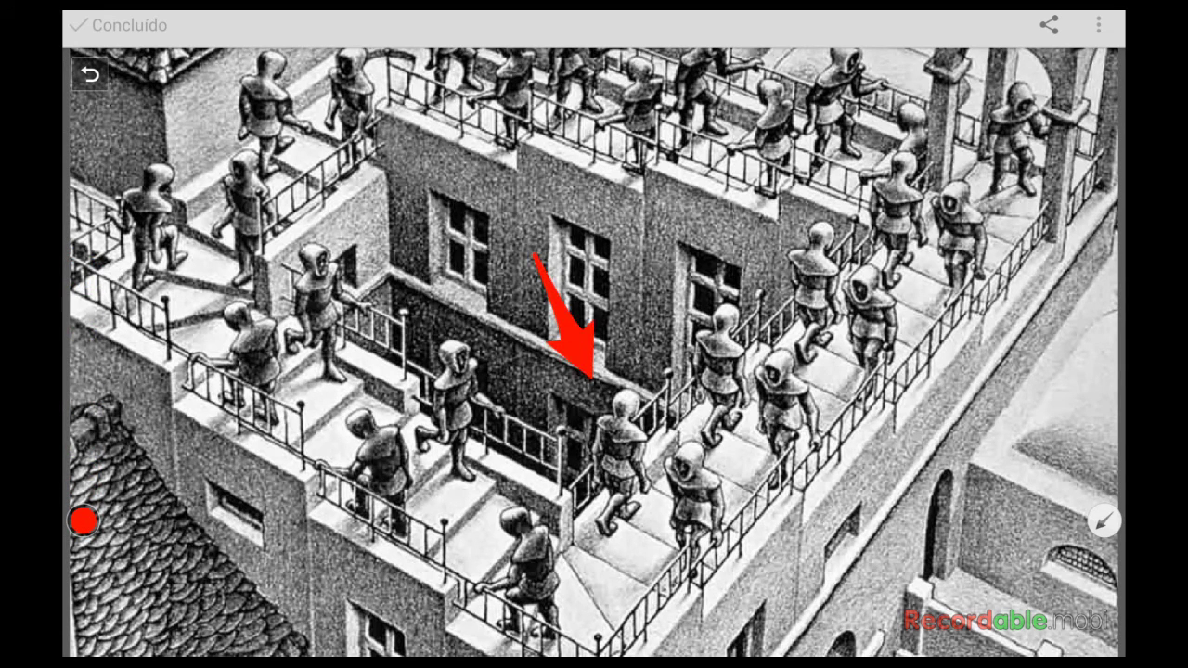
pyautogui.moveTo(612, 202); pyautogui.dragTo(703, 269)
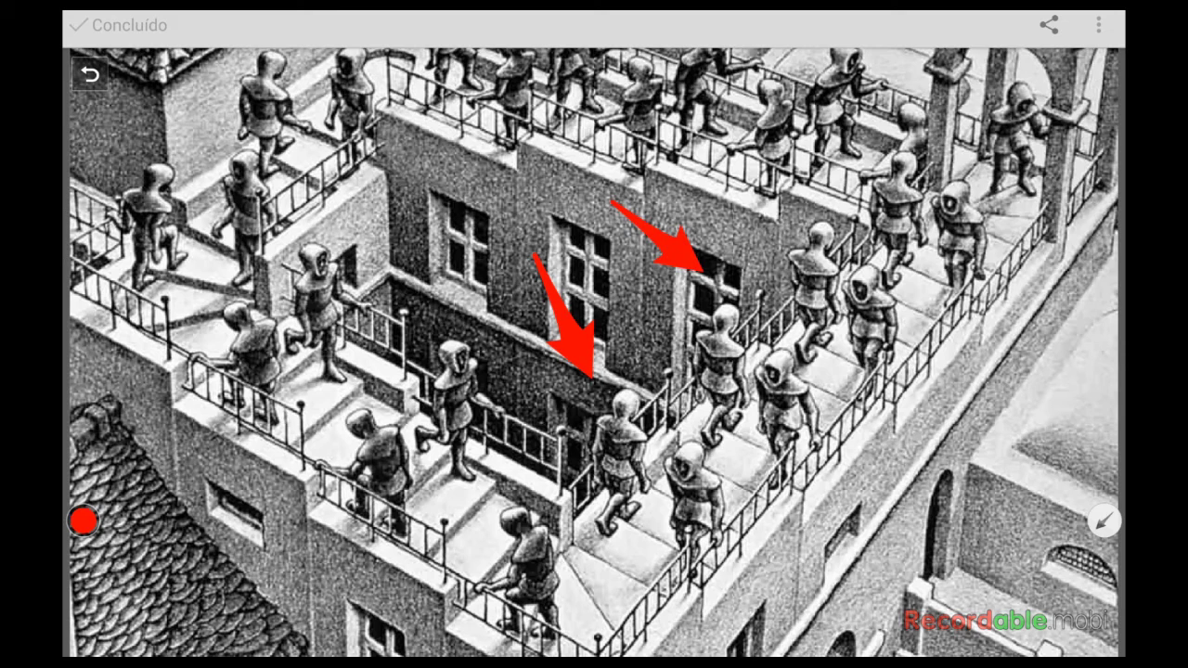
pyautogui.moveTo(711, 181); pyautogui.dragTo(794, 221)
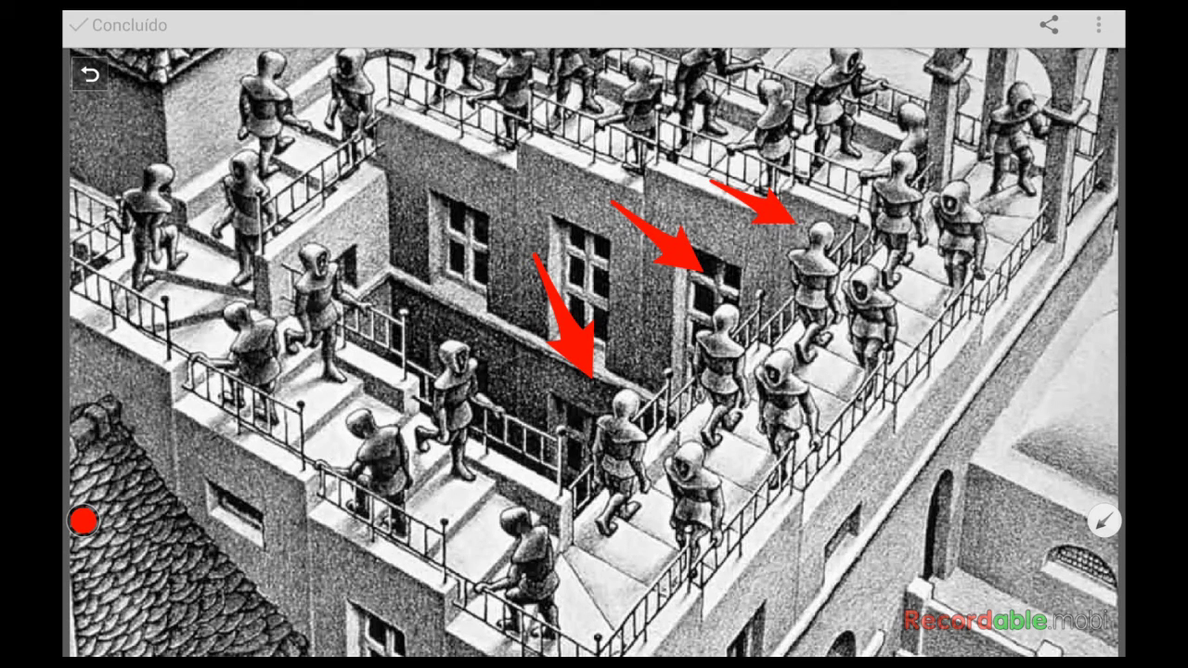
pyautogui.click(90, 75)
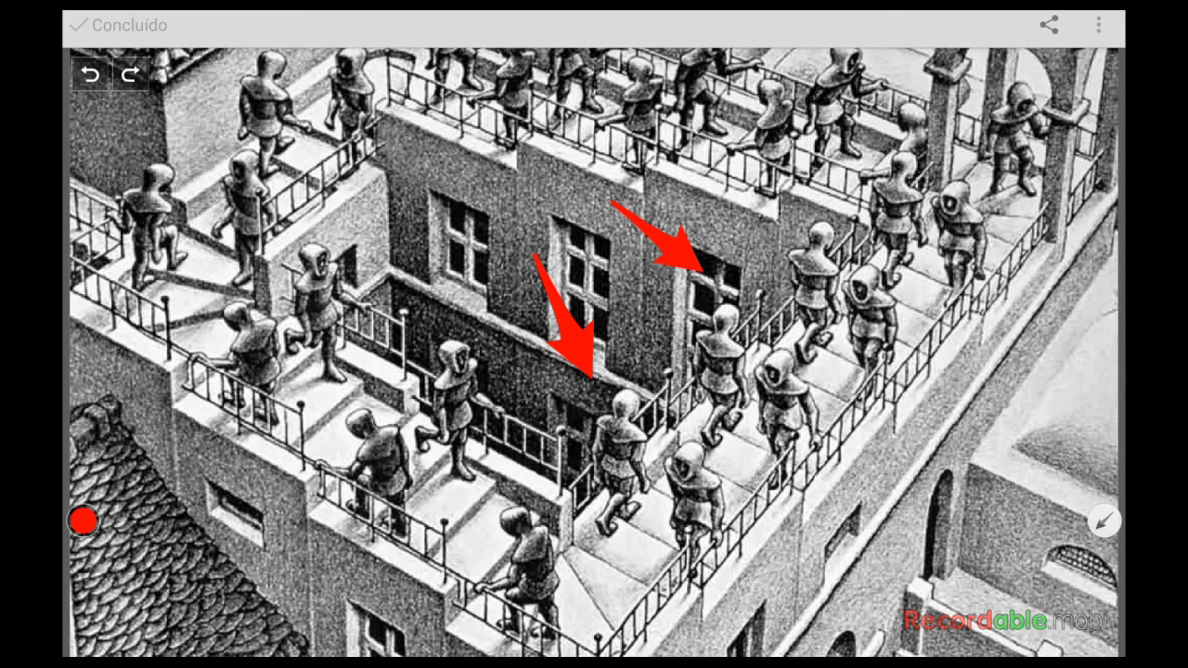
pyautogui.click(90, 74)
pyautogui.click(90, 75)
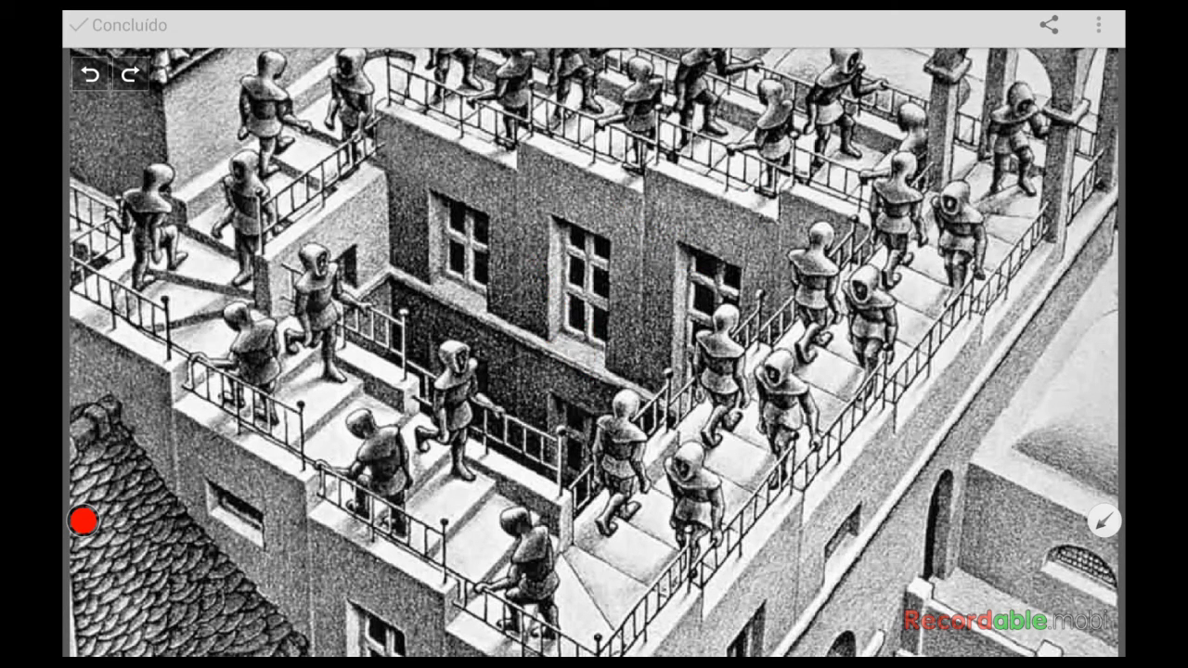
# Pixelate a large area over the right staircase and a small one around the figure between the columns, and undo both
pyautogui.click(1104, 521)
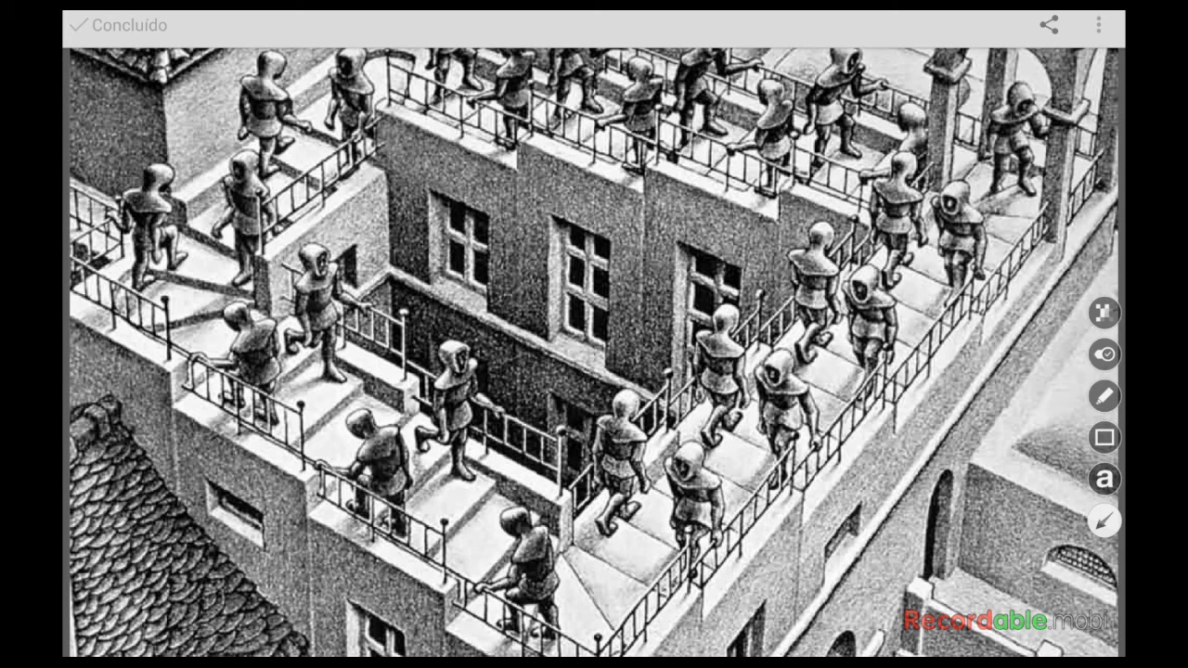
pyautogui.click(1103, 312)
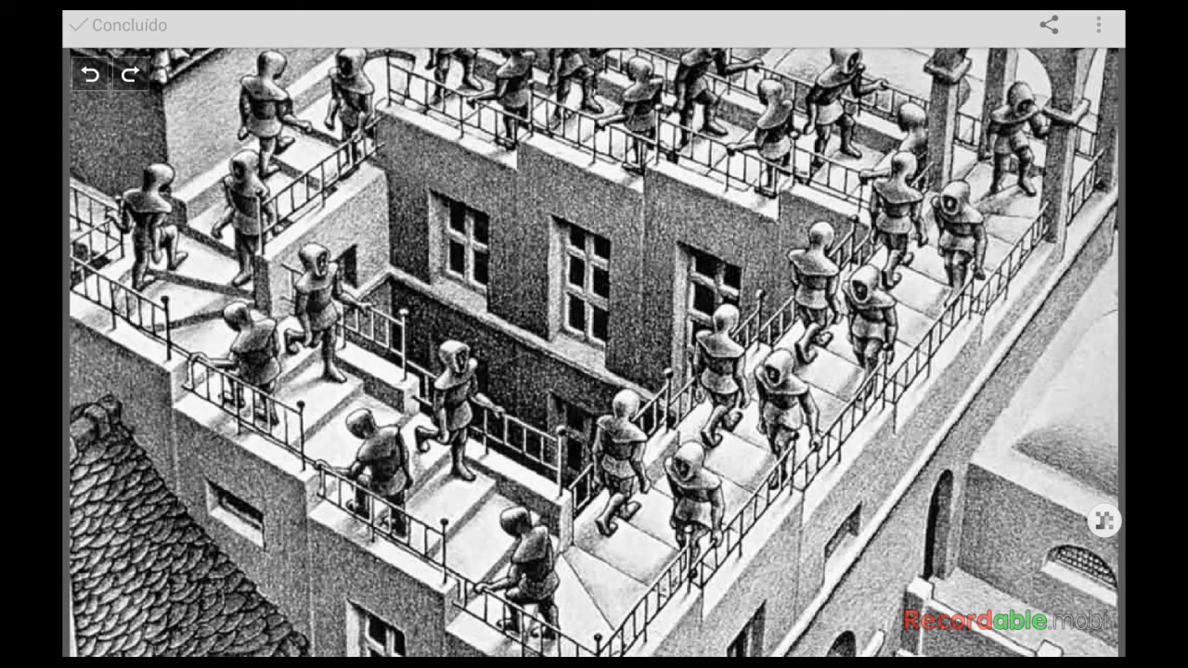
pyautogui.moveTo(559, 206); pyautogui.dragTo(1001, 609)
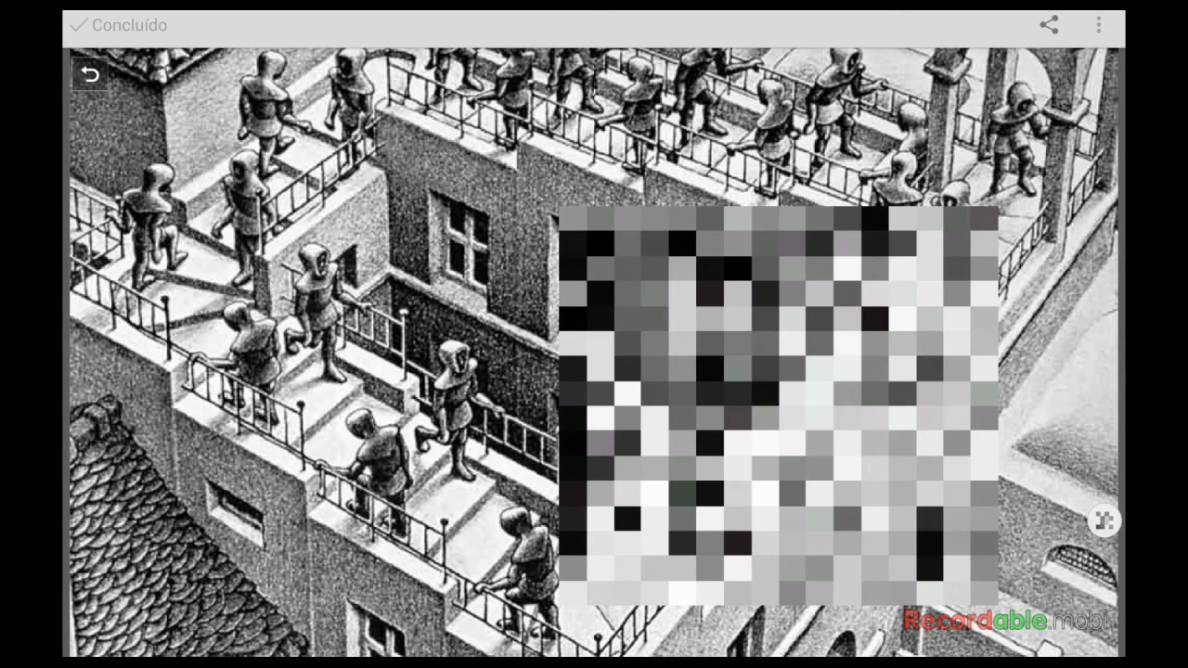
pyautogui.moveTo(945, 98); pyautogui.dragTo(1084, 245)
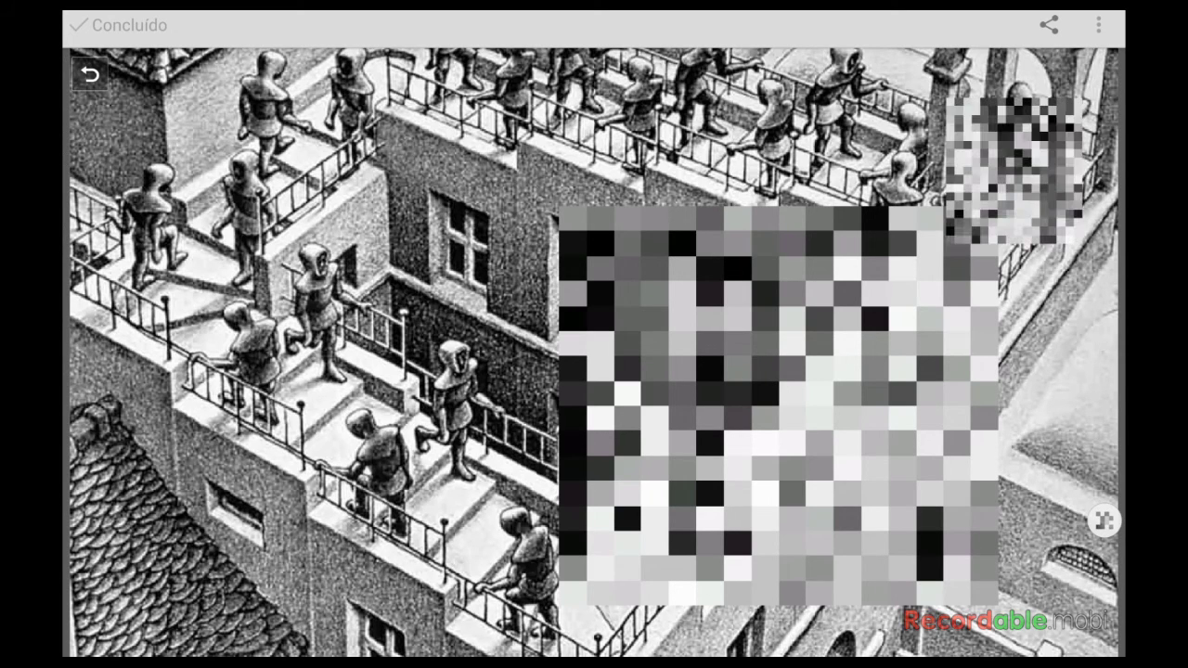
pyautogui.click(90, 74)
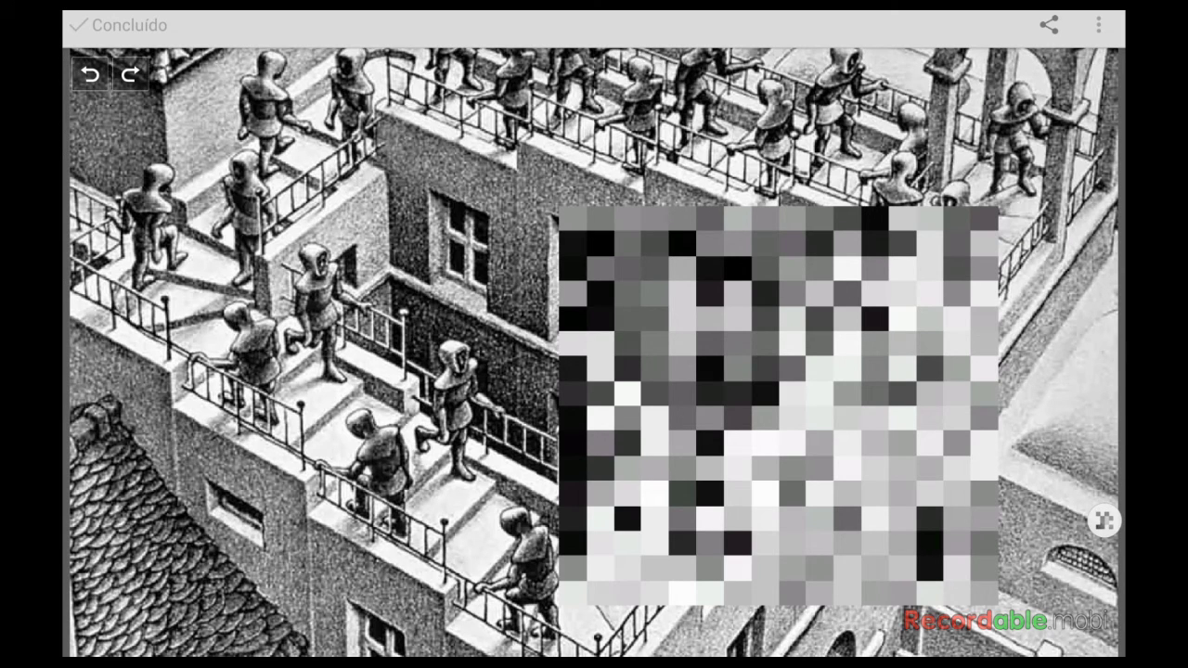
pyautogui.click(90, 74)
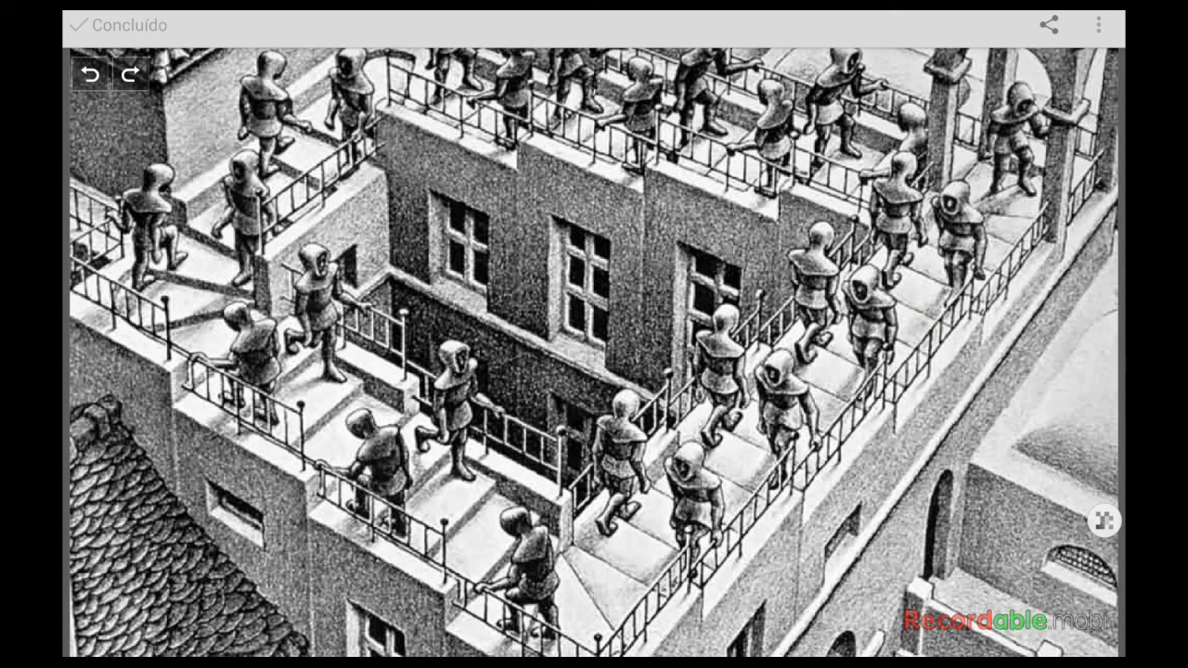
# Stamp a green check mark pointing right above the courtyard windows and a blue question mark over the lower right staircase
pyautogui.click(1104, 519)
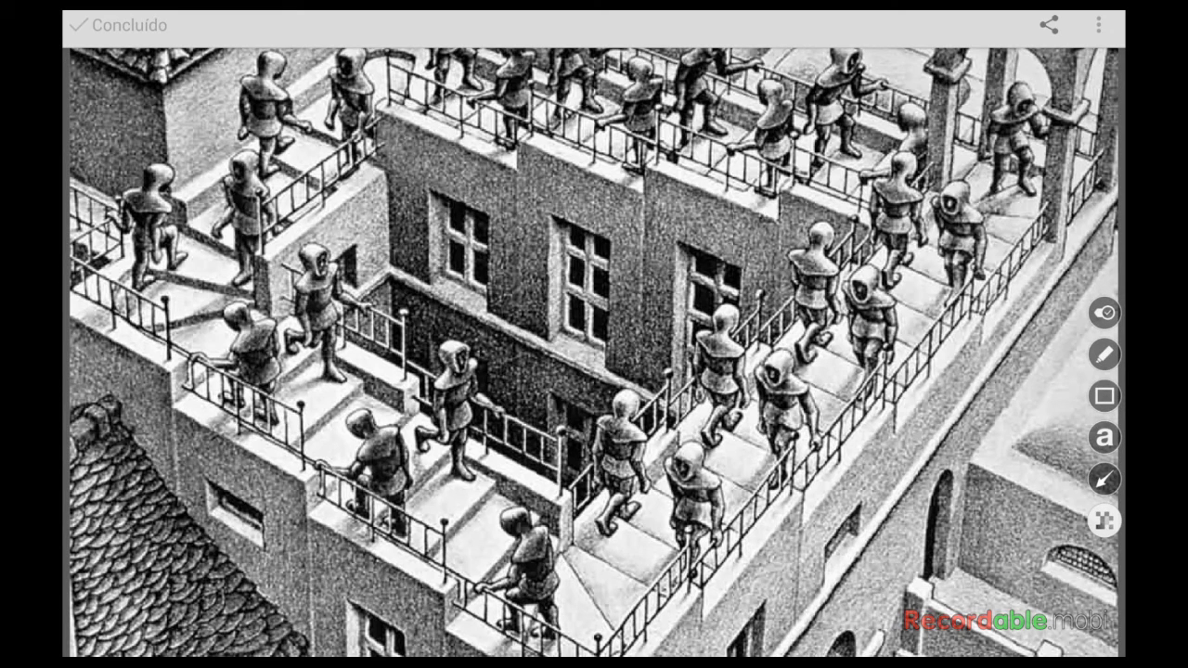
pyautogui.click(1104, 313)
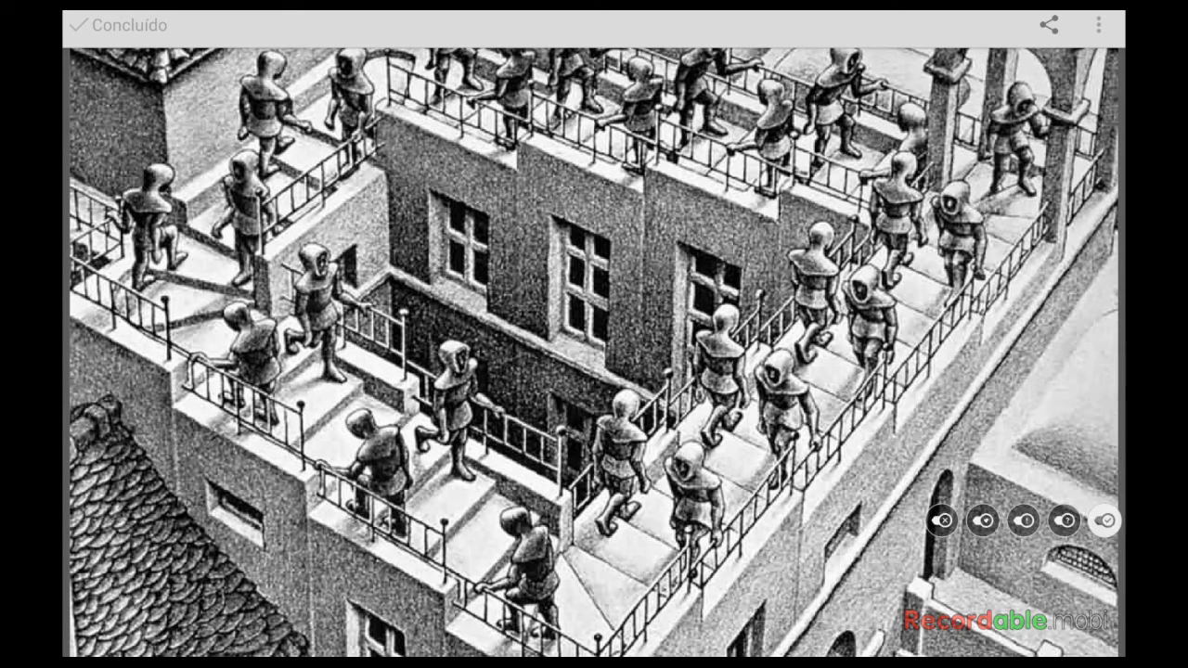
pyautogui.click(640, 236)
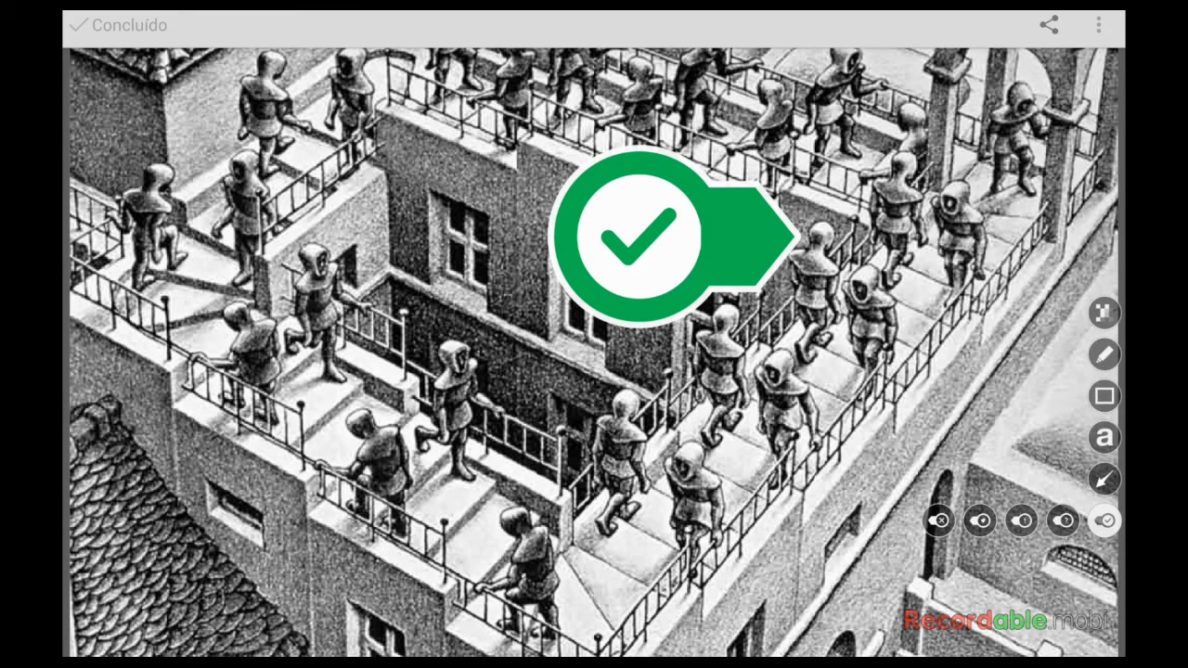
pyautogui.click(980, 520)
pyautogui.click(804, 497)
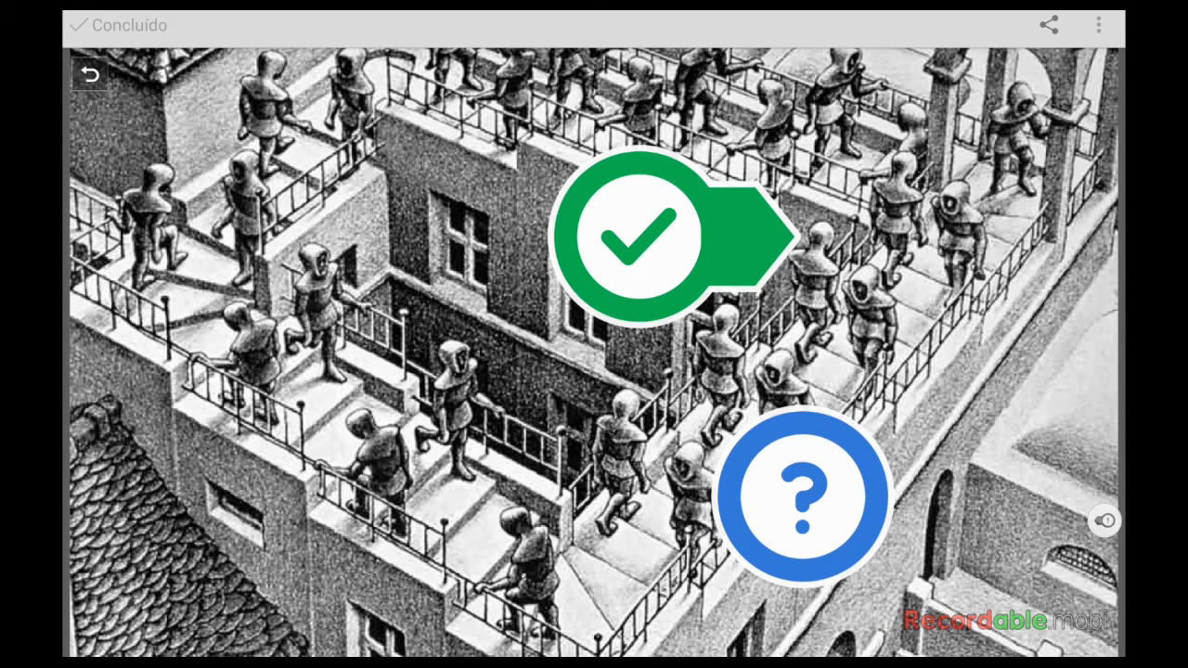
# Stamp orange exclamation marks beside the right staircase and on the lower left stairs, plus a pink heart below the right-hand wall
pyautogui.click(973, 335)
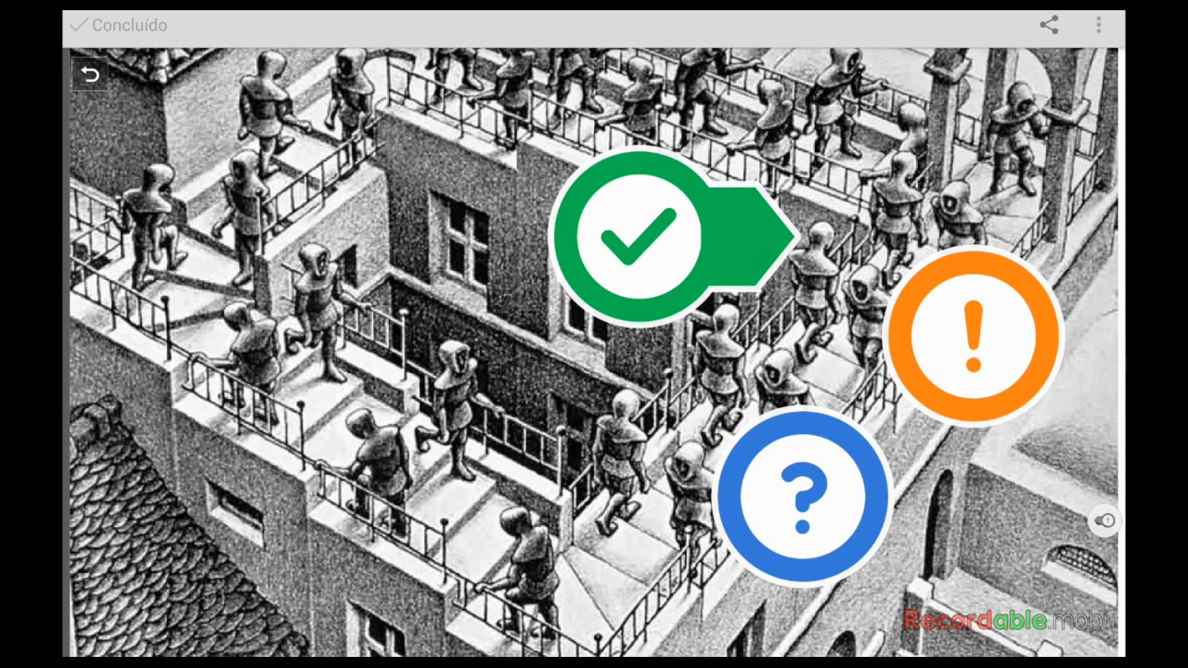
pyautogui.click(309, 496)
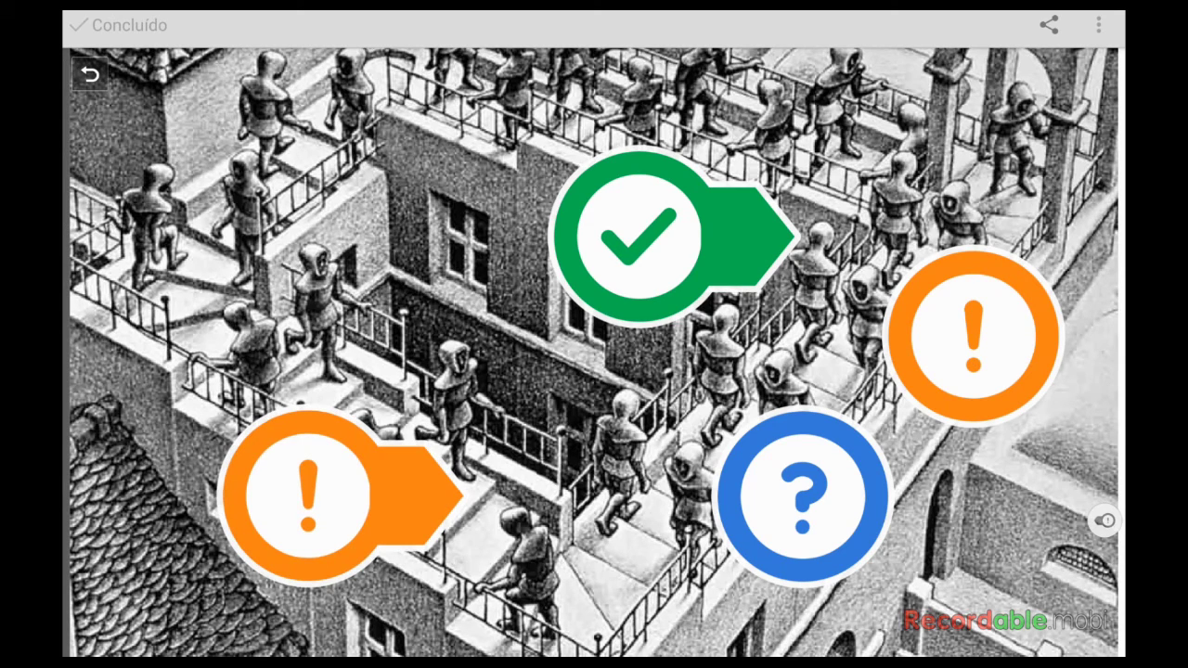
pyautogui.click(1105, 521)
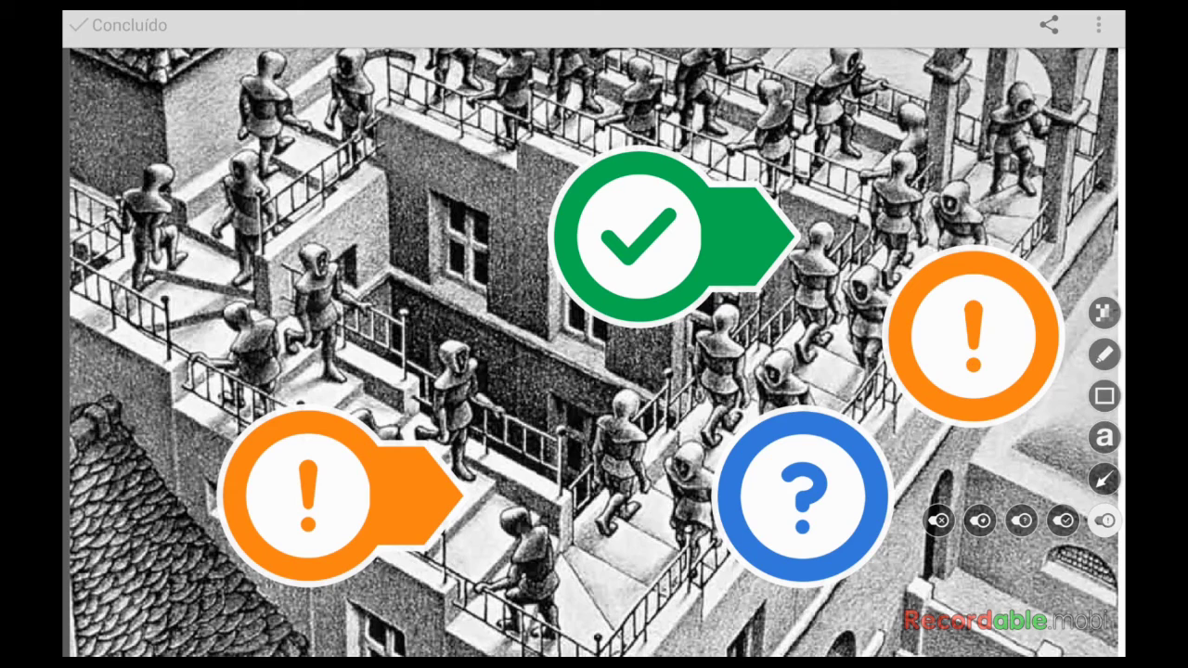
pyautogui.click(947, 561)
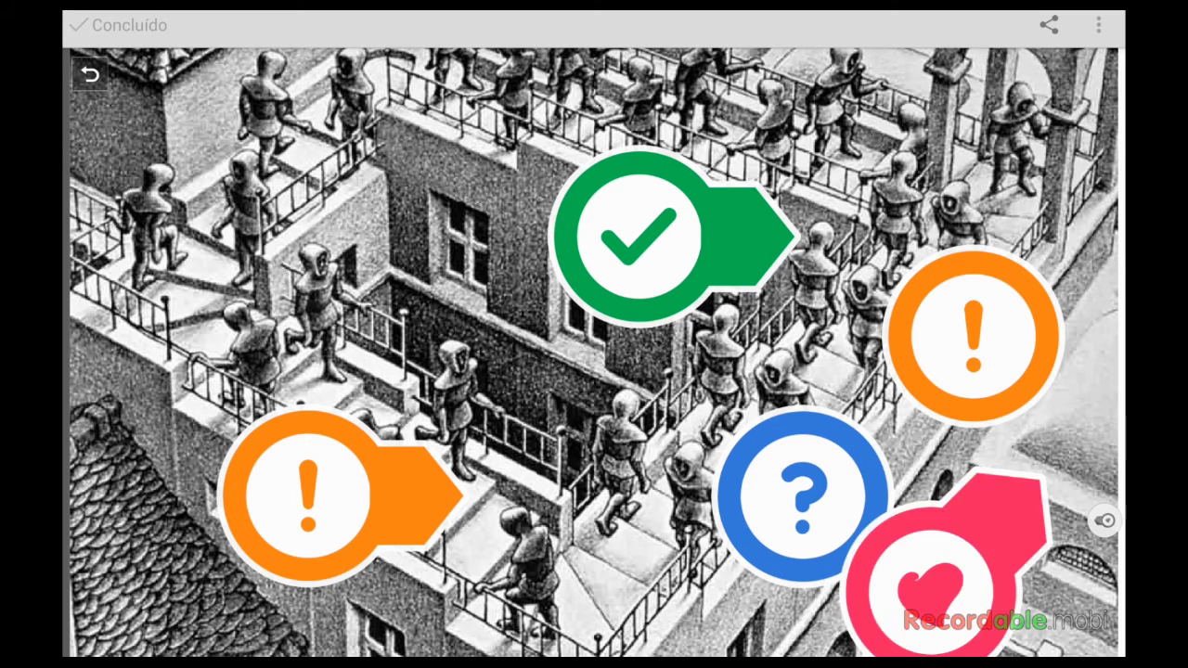
# Undo all the stamps placed on the drawing
pyautogui.click(90, 74)
pyautogui.click(90, 74)
pyautogui.click(90, 74)
pyautogui.click(90, 74)
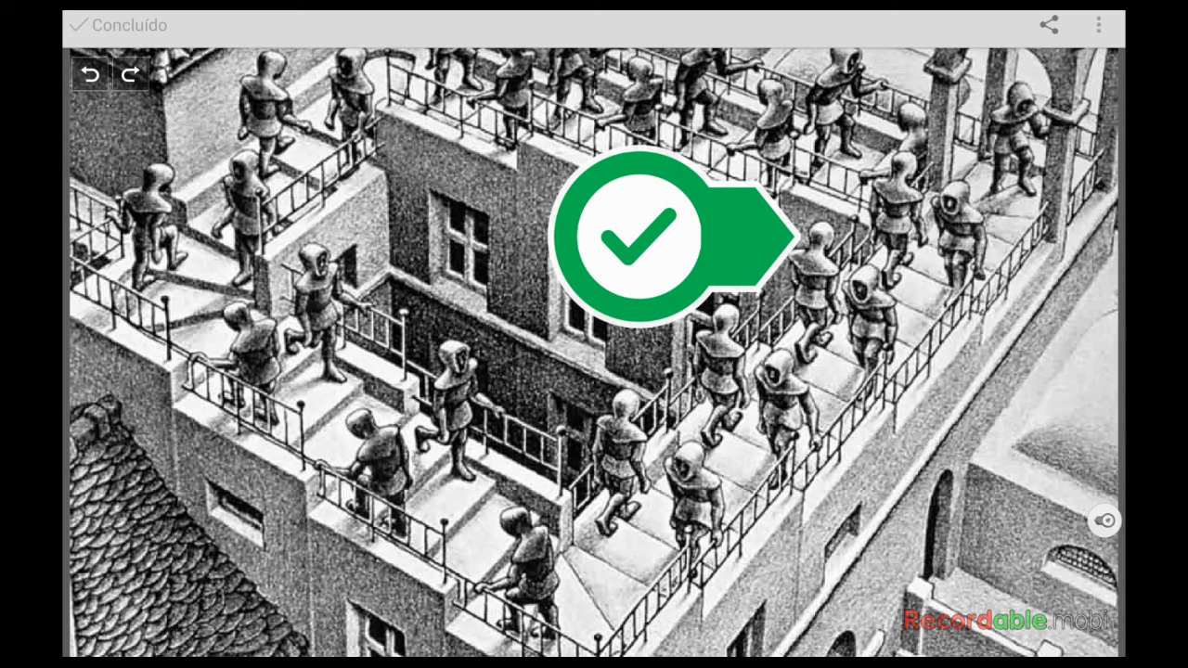
pyautogui.click(90, 74)
# Draw thick red pen zigzags across the courtyard and right staircase, and a loop around the lowest figure on the right staircase
pyautogui.click(1104, 520)
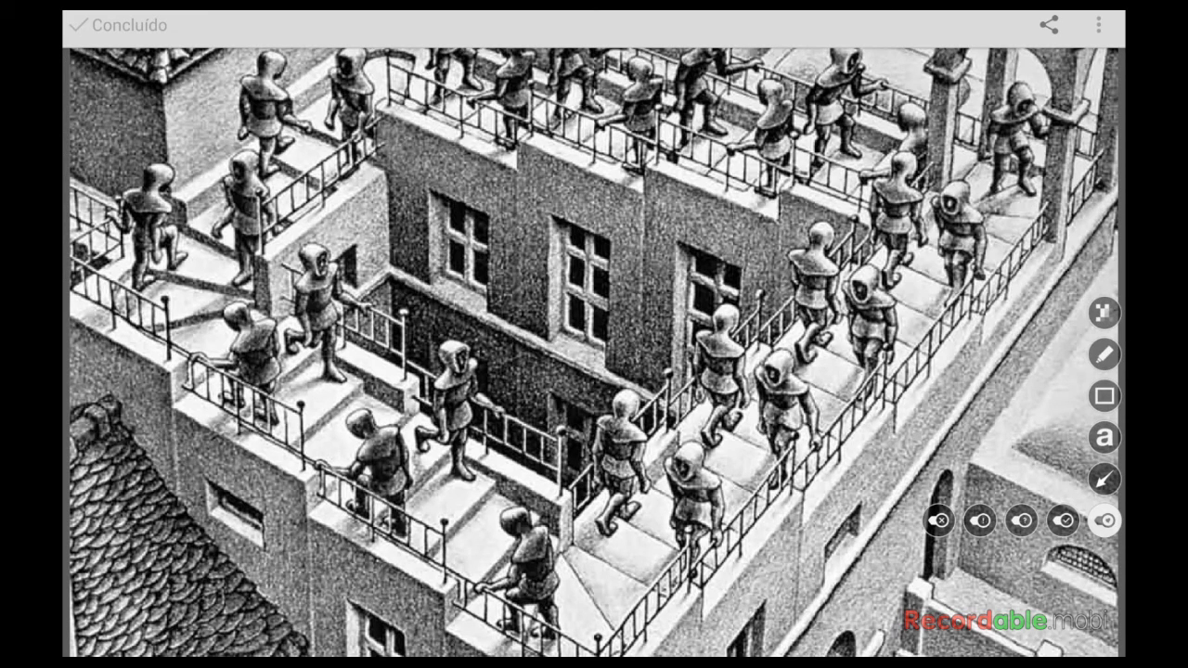
pyautogui.click(1104, 354)
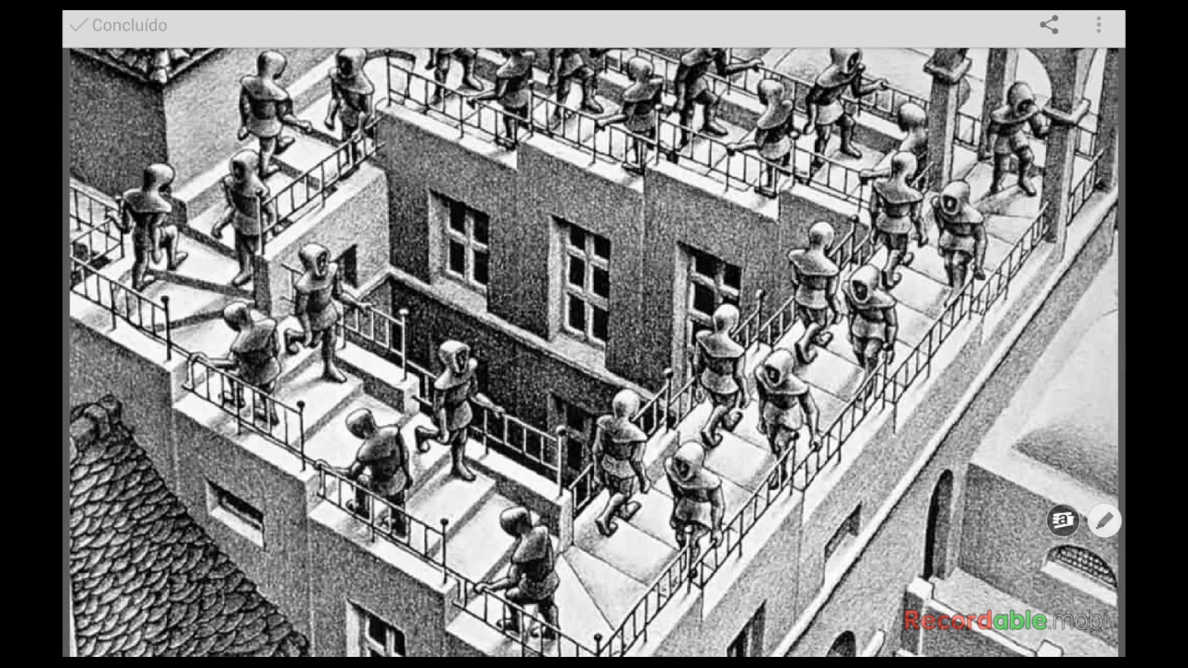
pyautogui.click(1104, 520)
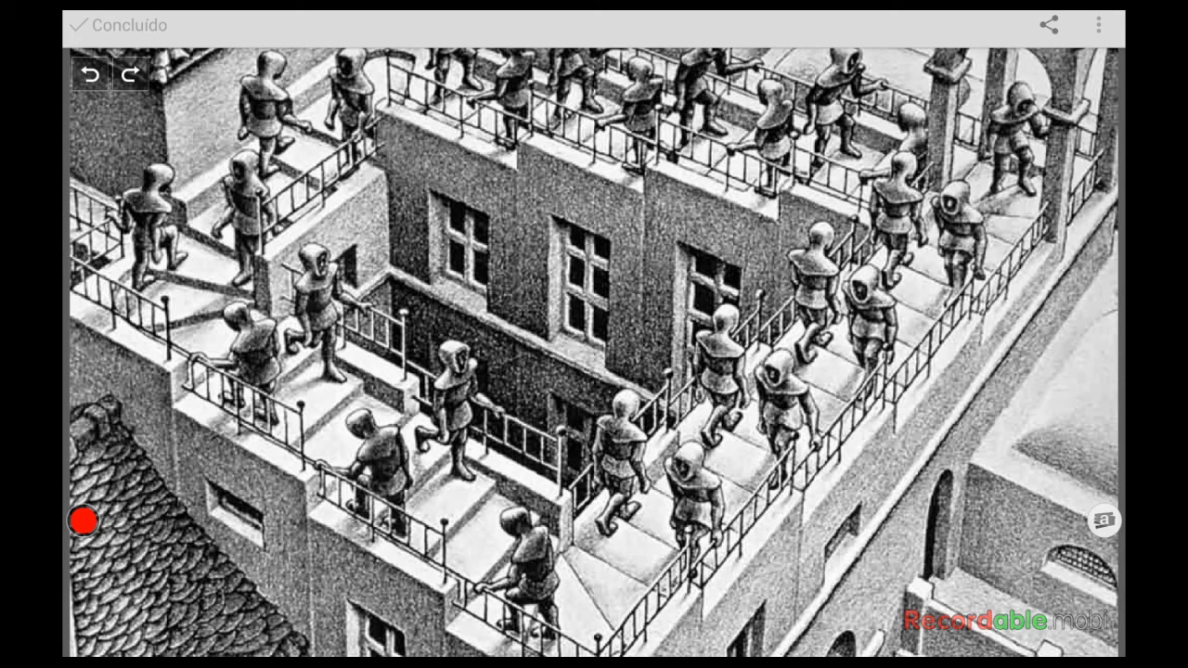
pyautogui.click(1104, 520)
pyautogui.click(1065, 520)
pyautogui.moveTo(422, 249)
pyautogui.mouseDown()
pyautogui.moveTo(594, 178)
pyautogui.moveTo(529, 445)
pyautogui.moveTo(844, 434)
pyautogui.mouseUp()
pyautogui.moveTo(722, 299); pyautogui.dragTo(998, 469)
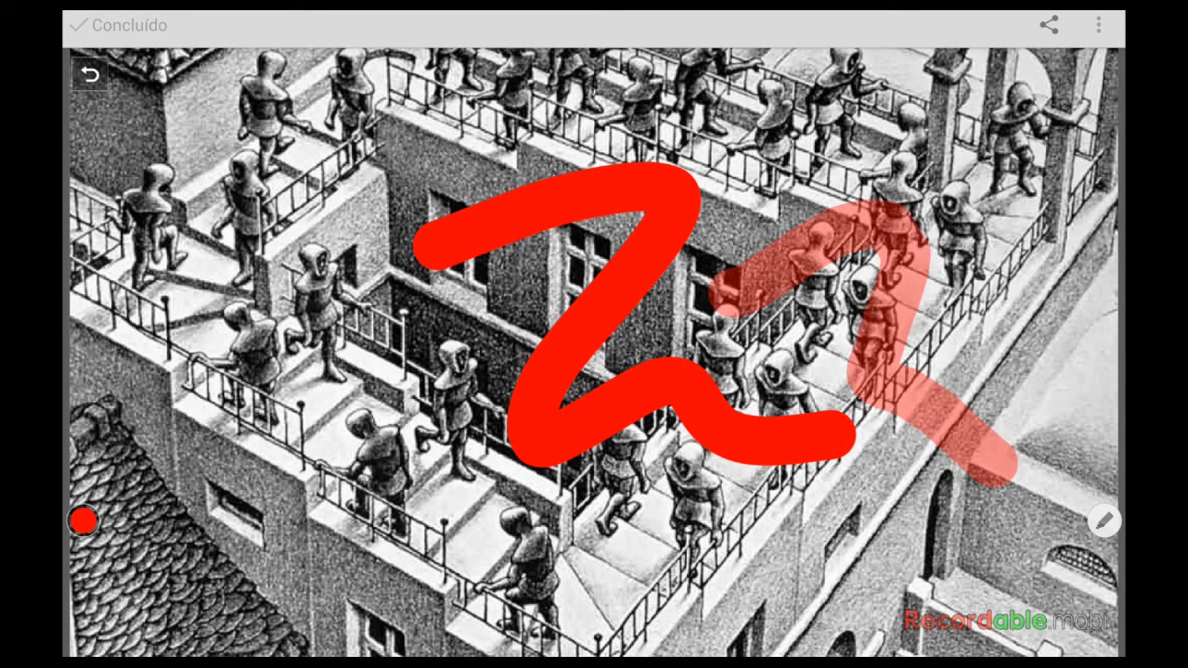
pyautogui.moveTo(724, 390)
pyautogui.mouseDown()
pyautogui.moveTo(631, 575)
pyautogui.moveTo(650, 418)
pyautogui.mouseUp()
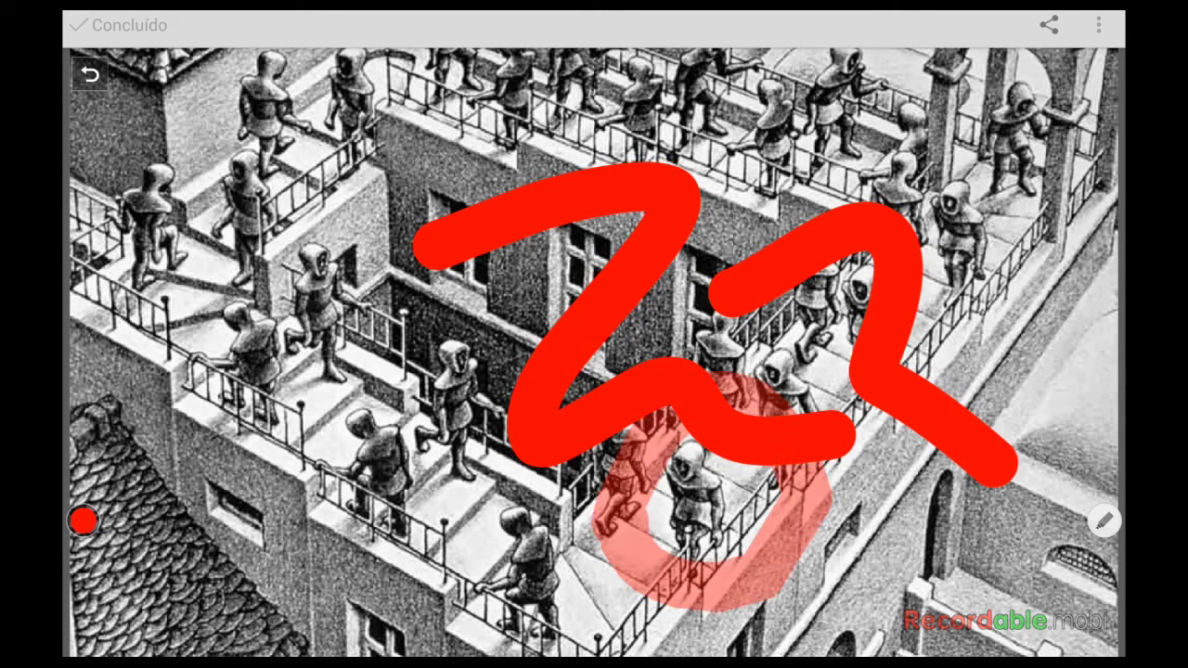
# Set the red pen to its thinnest line and undo the thick zigzags and loop drawn on the picture
pyautogui.click(83, 521)
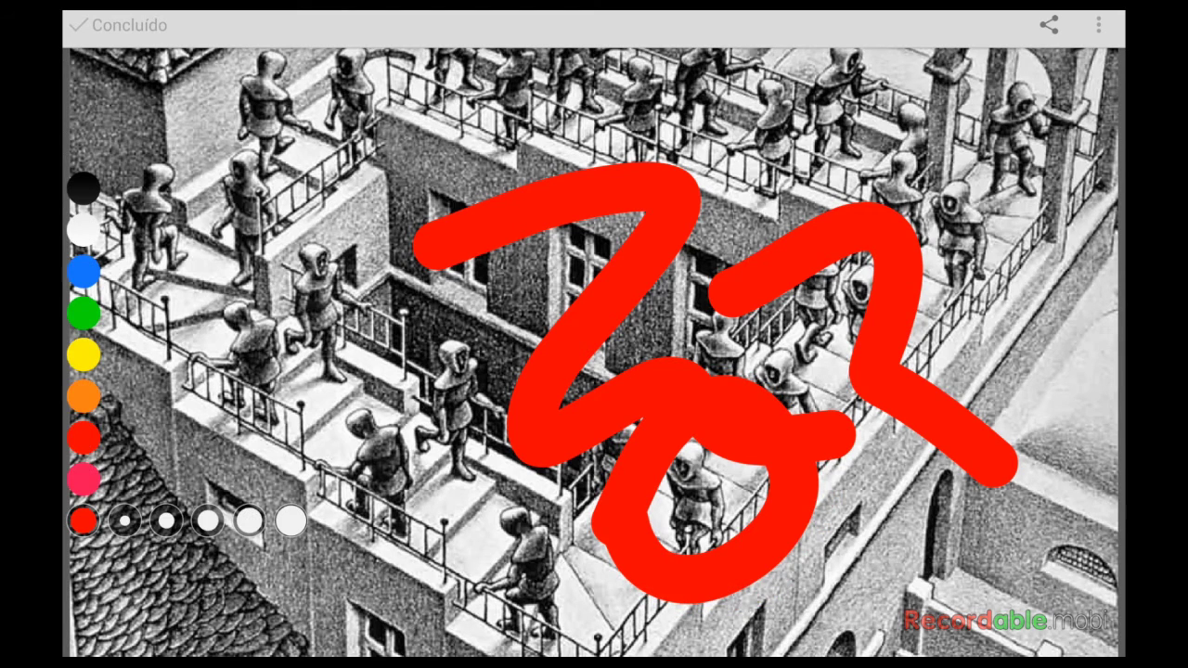
pyautogui.click(82, 521)
pyautogui.click(90, 74)
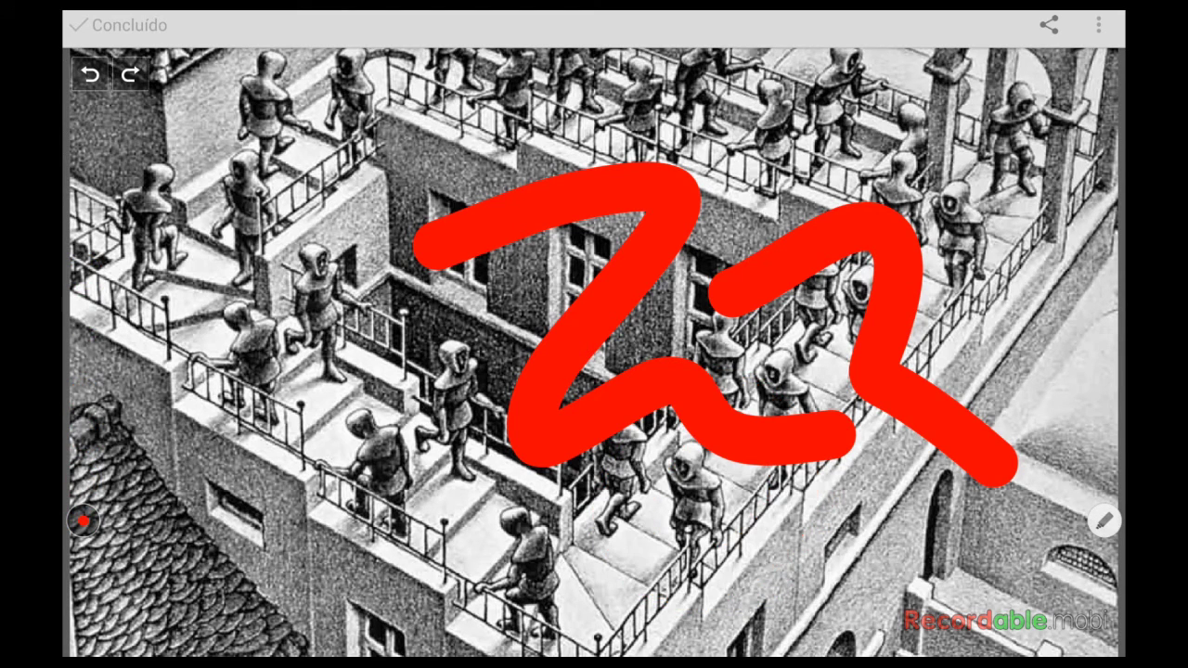
pyautogui.click(90, 74)
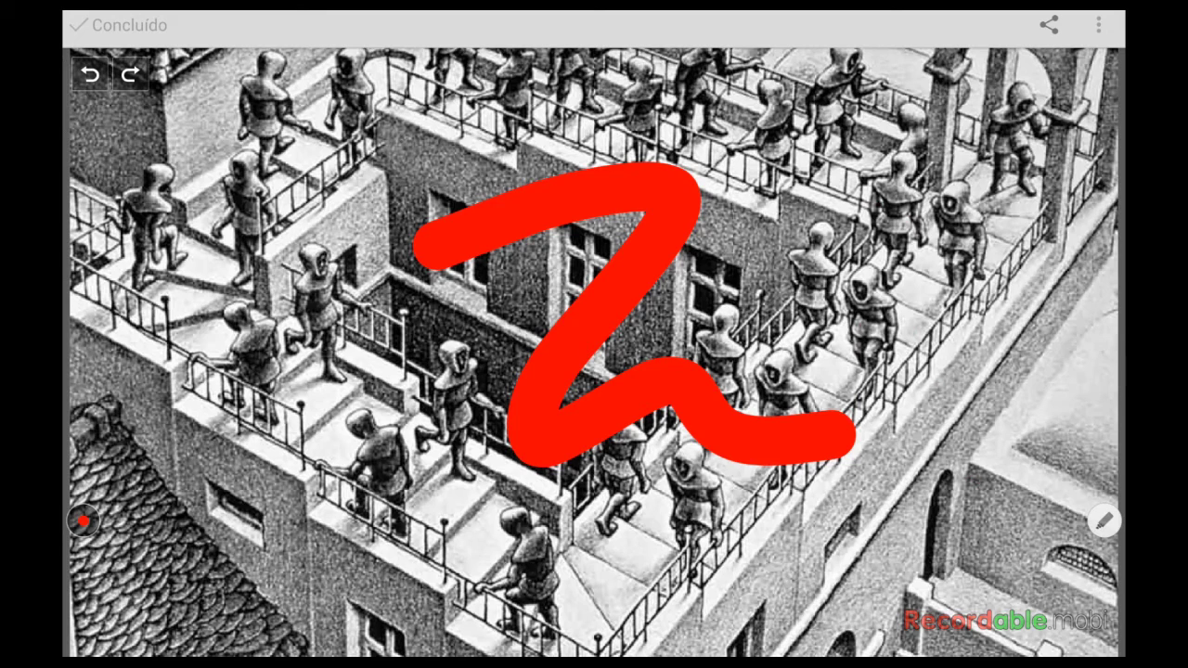
pyautogui.click(90, 74)
# Draw thin red pen circles around two figures on the right staircase, and undo both circles
pyautogui.moveTo(617, 337)
pyautogui.mouseDown()
pyautogui.moveTo(535, 519)
pyautogui.moveTo(612, 325)
pyautogui.mouseUp()
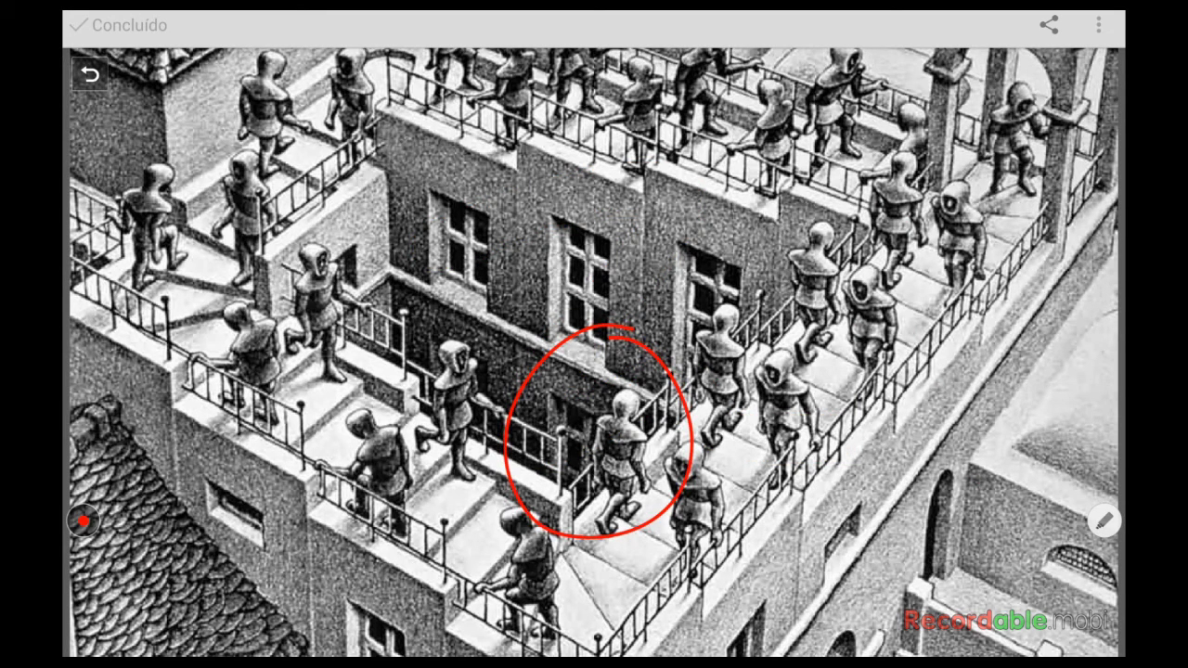
pyautogui.moveTo(738, 399)
pyautogui.mouseDown()
pyautogui.moveTo(803, 331)
pyautogui.moveTo(791, 331)
pyautogui.mouseUp()
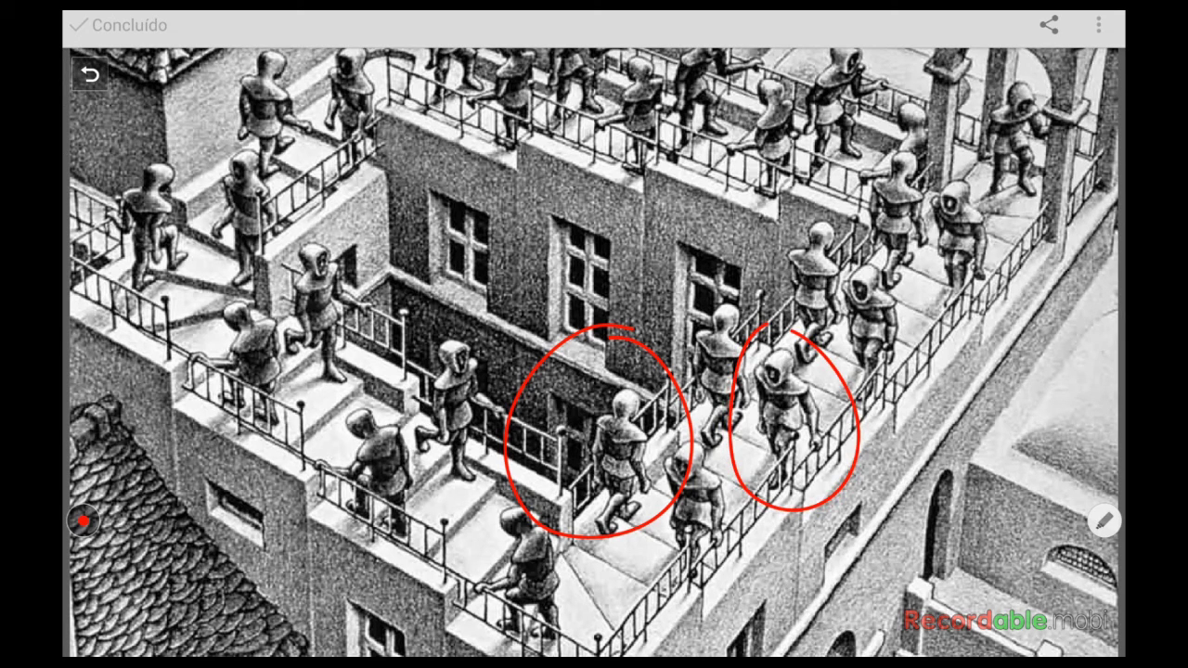
pyautogui.click(89, 74)
pyautogui.click(89, 74)
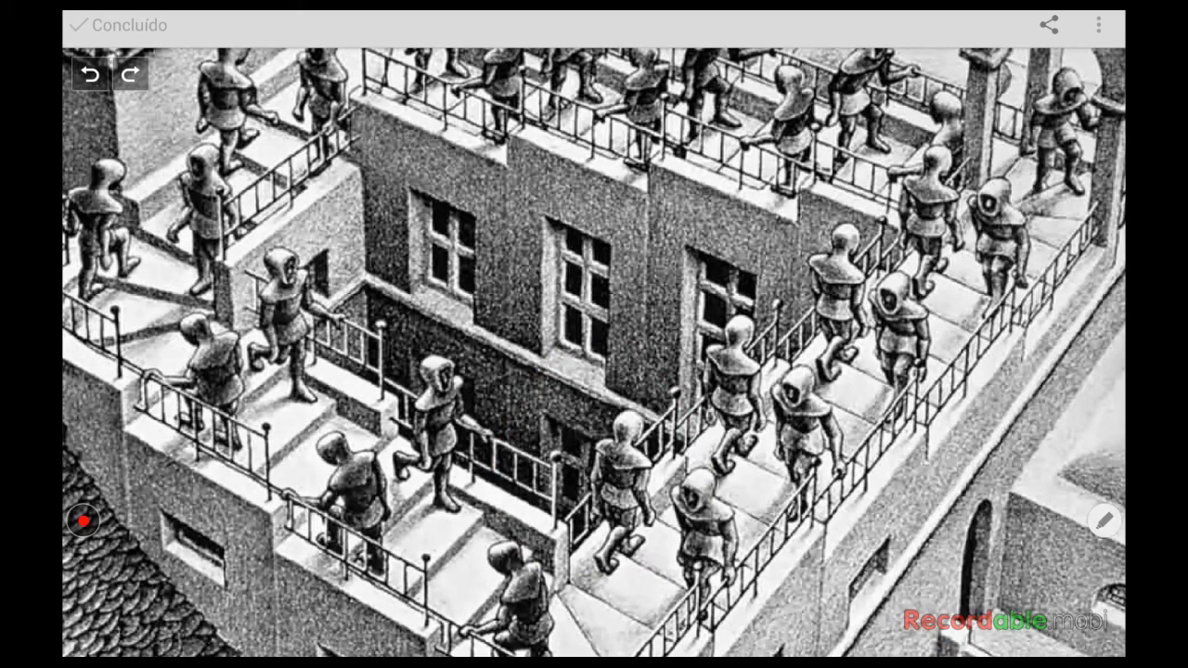
# Draw a thin translucent red marker loop from the left stairs to the right staircase figures, and undo it
pyautogui.click(1104, 520)
pyautogui.click(1105, 477)
pyautogui.click(1104, 520)
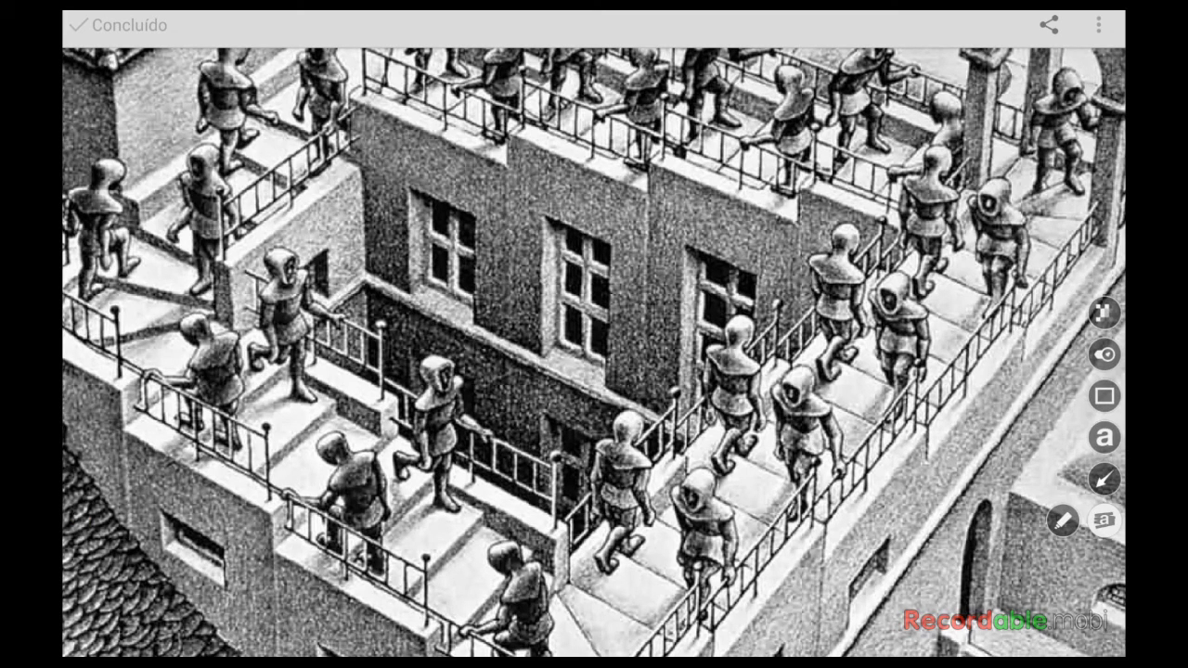
pyautogui.click(84, 521)
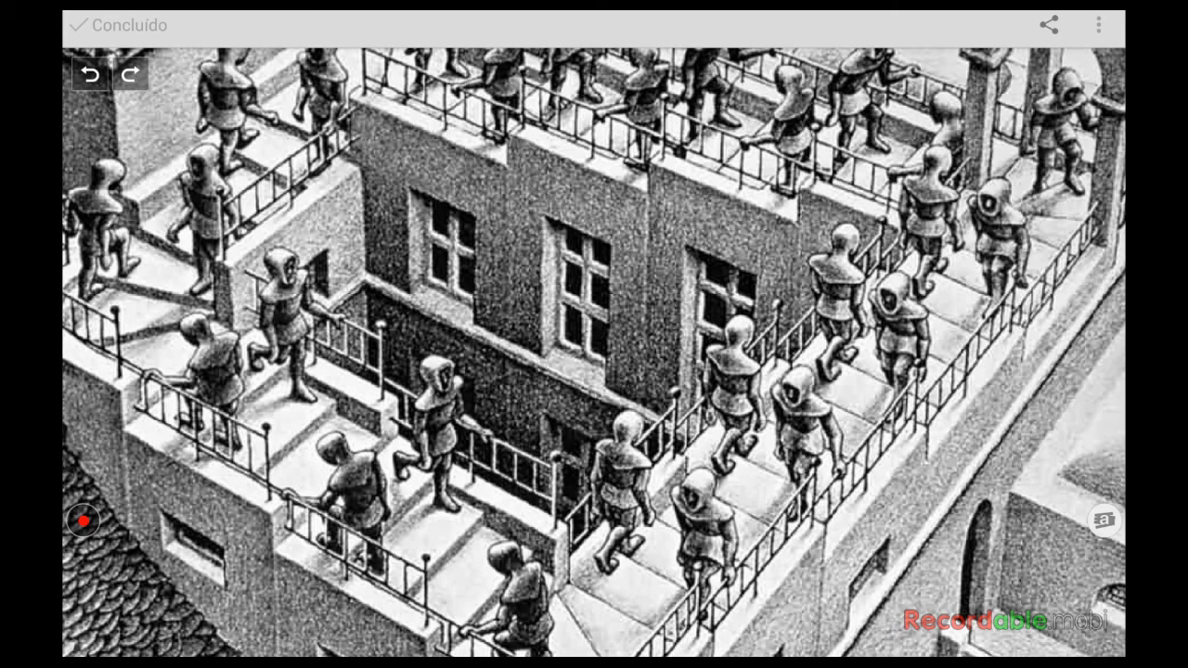
pyautogui.moveTo(360, 333)
pyautogui.mouseDown()
pyautogui.moveTo(380, 449)
pyautogui.moveTo(724, 472)
pyautogui.moveTo(850, 364)
pyautogui.moveTo(555, 327)
pyautogui.mouseUp()
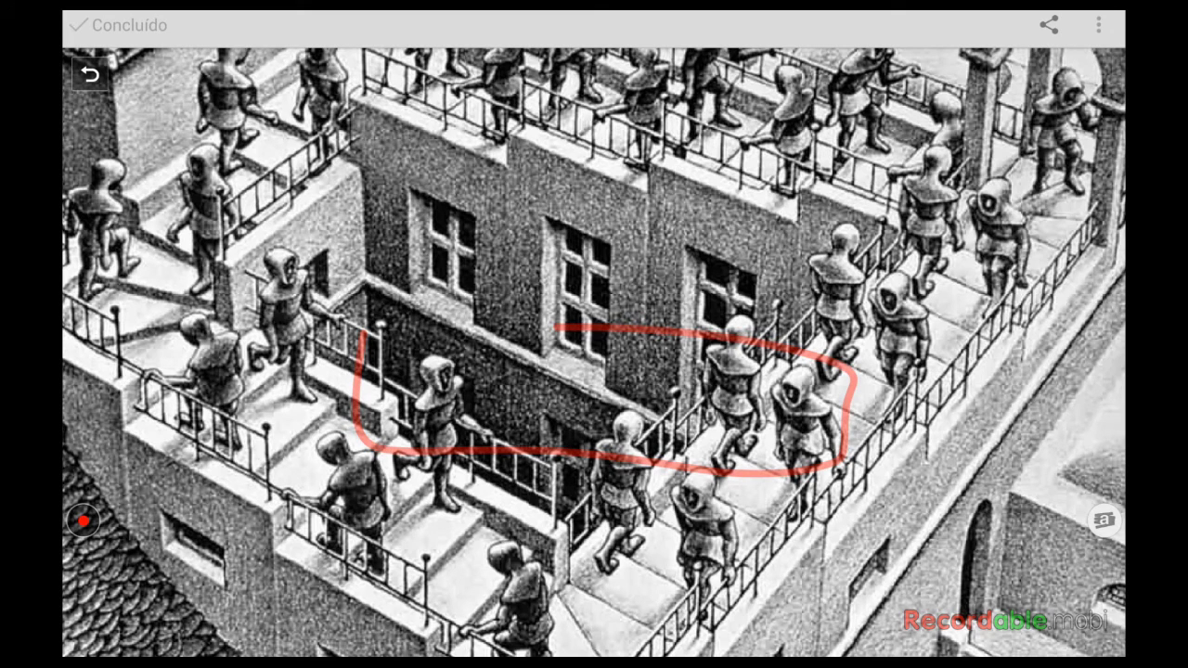
pyautogui.click(1104, 520)
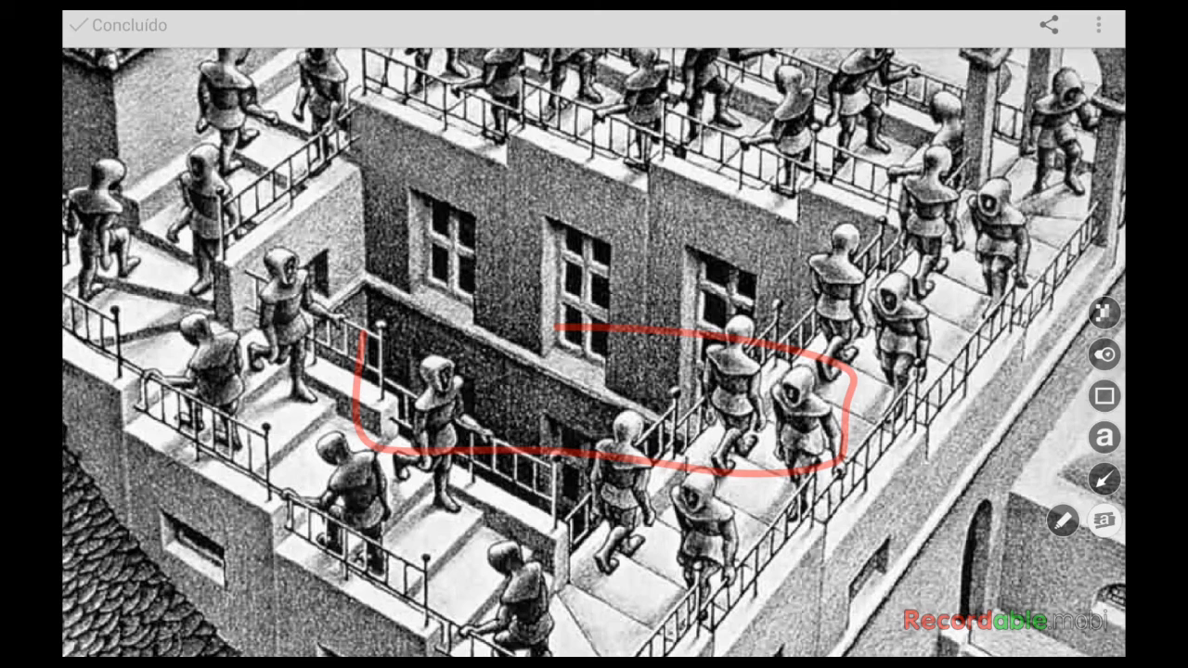
pyautogui.click(1103, 521)
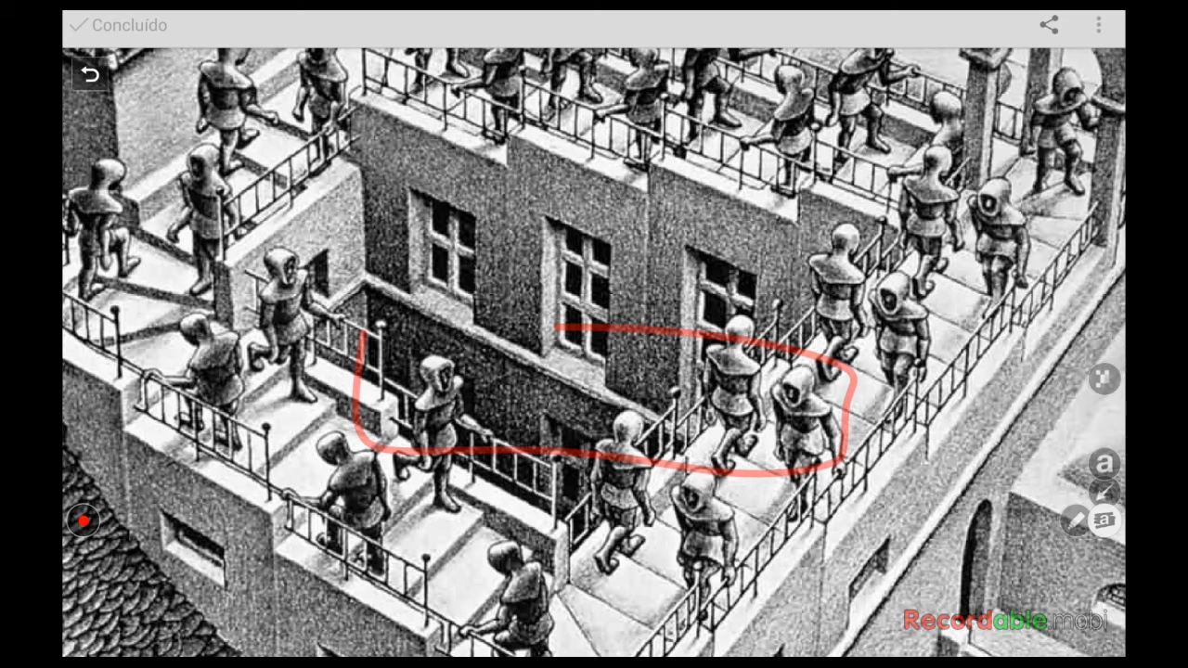
pyautogui.click(91, 74)
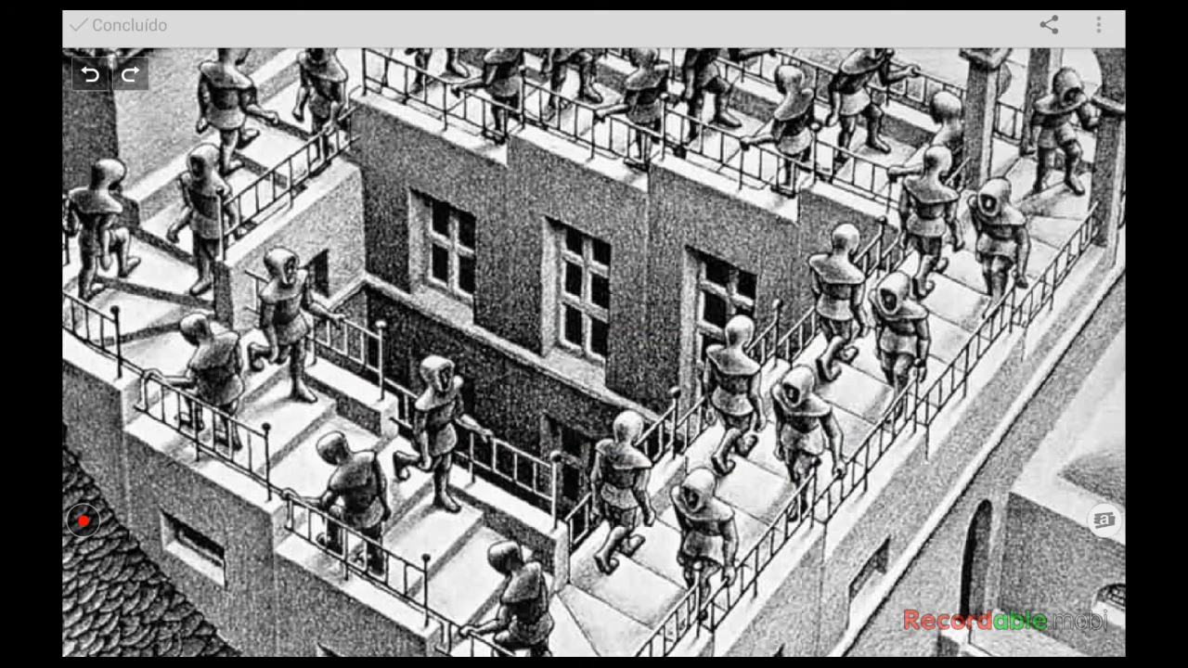
# Highlight the lower left stairs and the right staircase with a very thick green marker stroke
pyautogui.click(82, 521)
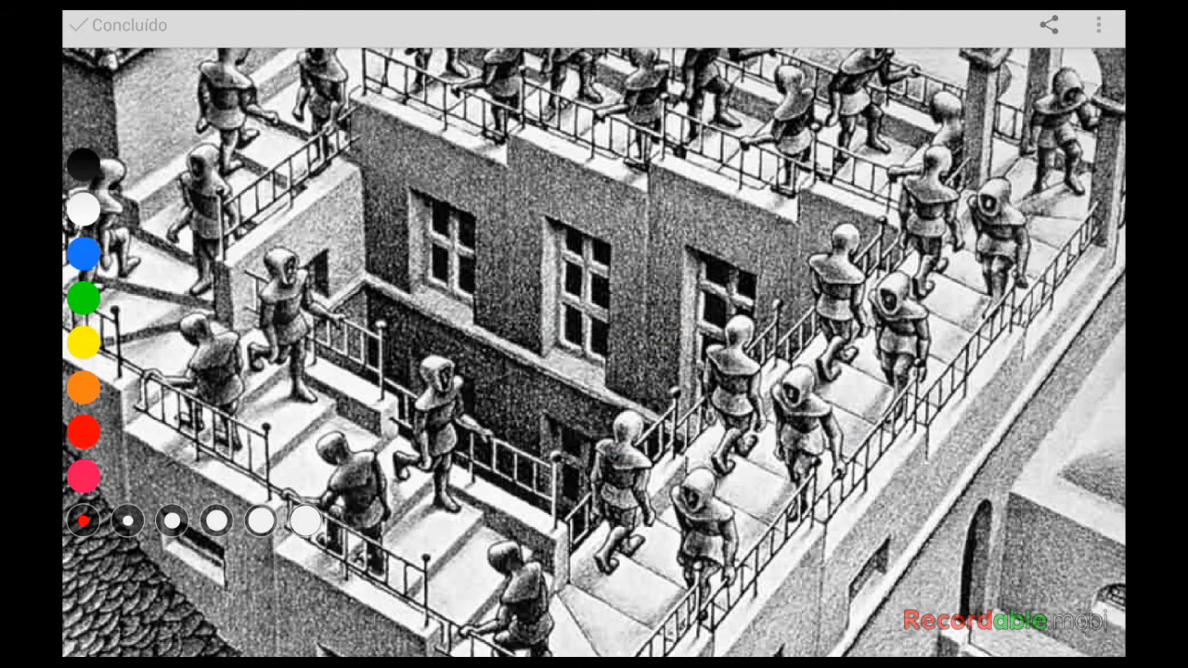
pyautogui.click(83, 313)
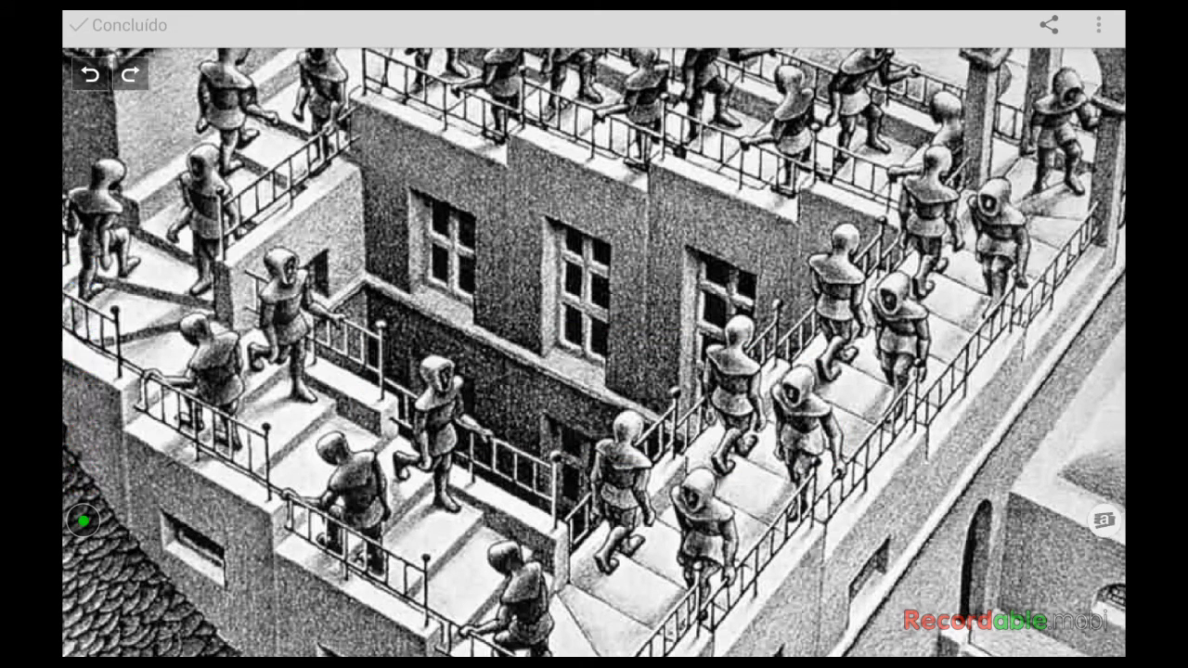
pyautogui.click(83, 520)
pyautogui.click(253, 521)
pyautogui.moveTo(325, 466)
pyautogui.mouseDown()
pyautogui.moveTo(409, 508)
pyautogui.moveTo(459, 592)
pyautogui.moveTo(594, 573)
pyautogui.moveTo(655, 527)
pyautogui.moveTo(709, 442)
pyautogui.mouseUp()
pyautogui.moveTo(779, 380)
pyautogui.mouseDown()
pyautogui.moveTo(844, 313)
pyautogui.moveTo(891, 283)
pyautogui.mouseUp()
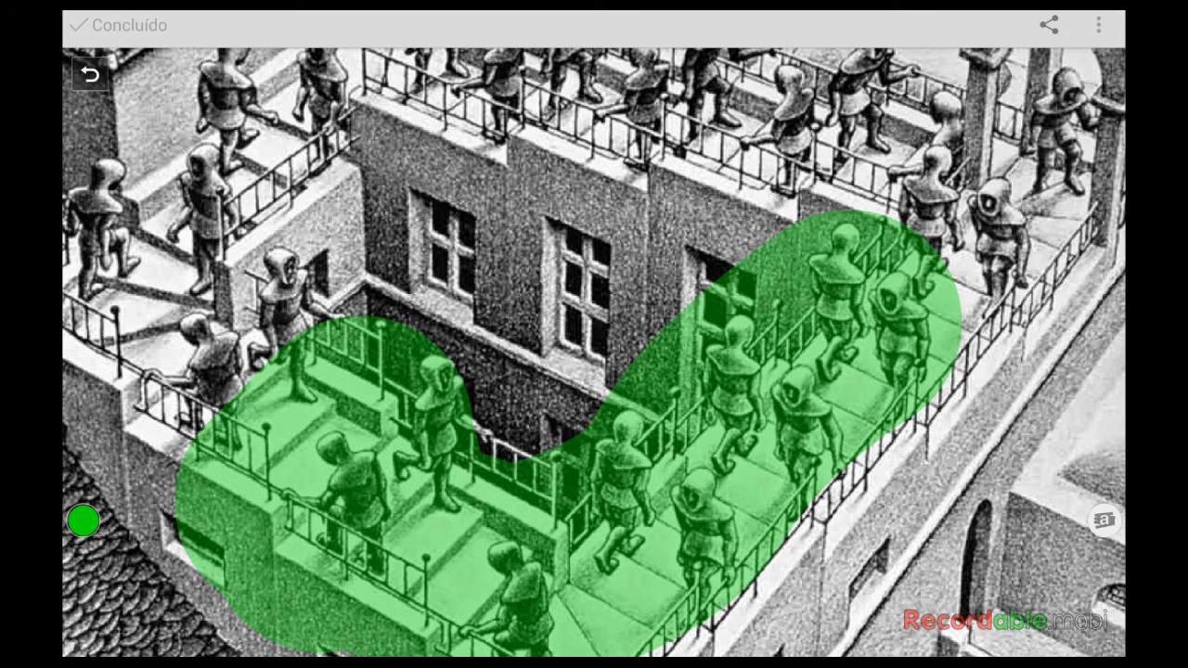
# Highlight the upper part of the right staircase and the far walkway in yellow with the thick marker
pyautogui.click(82, 521)
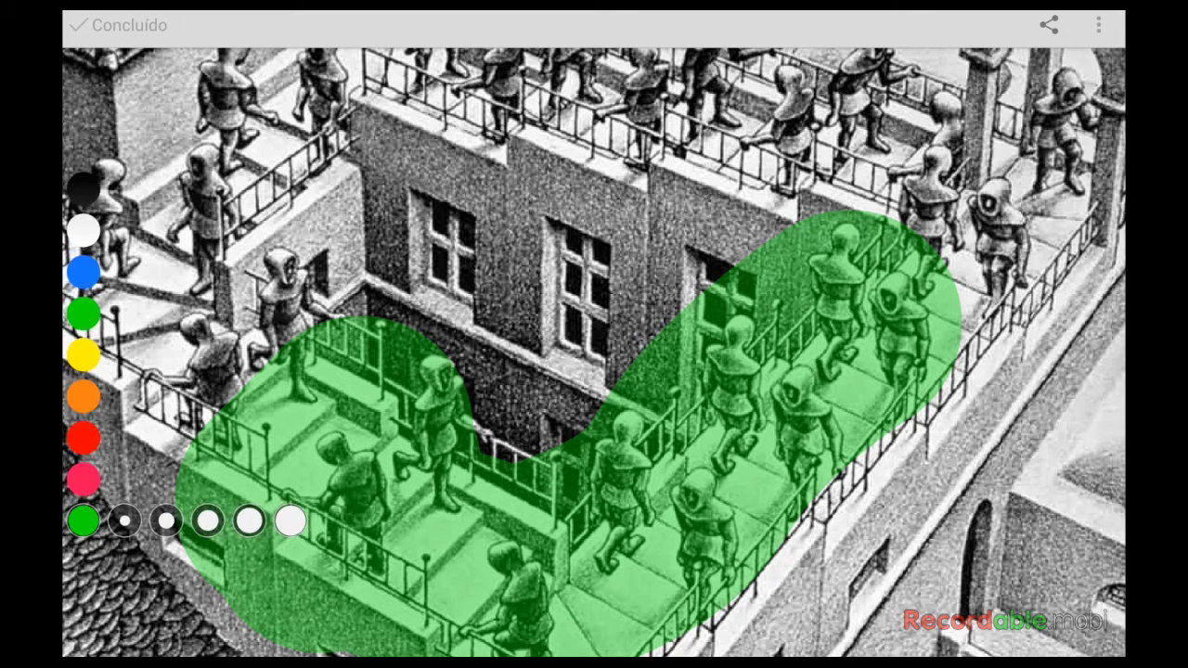
pyautogui.click(82, 354)
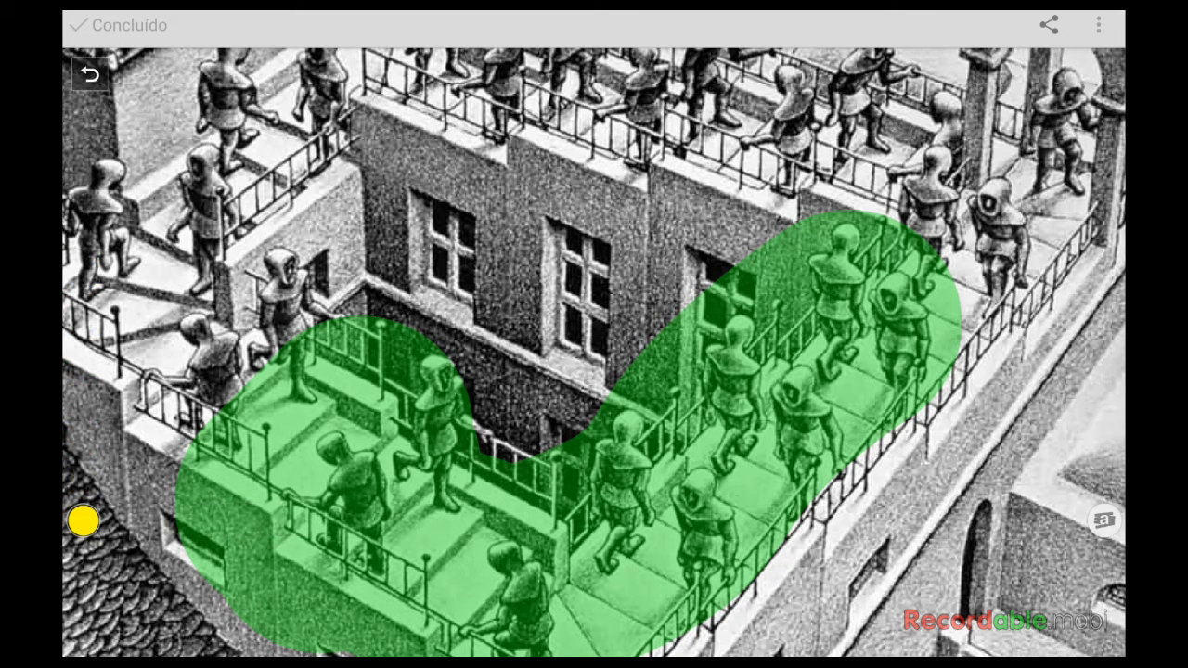
pyautogui.moveTo(870, 340); pyautogui.dragTo(1025, 174)
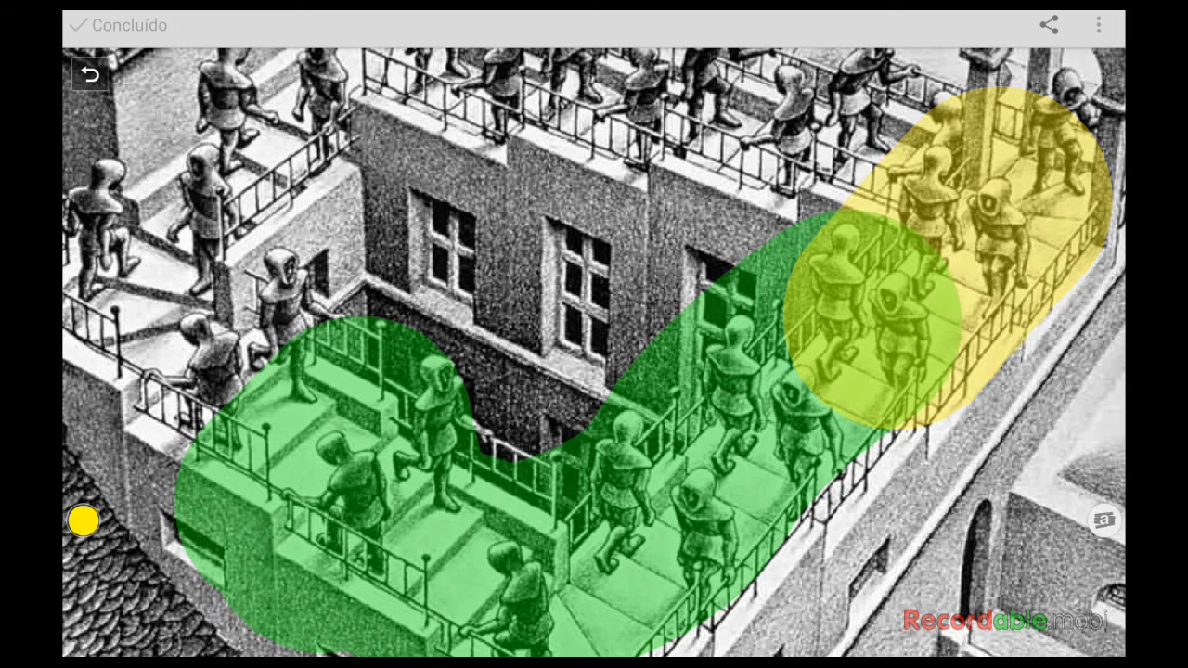
pyautogui.moveTo(1030, 148); pyautogui.dragTo(617, 93)
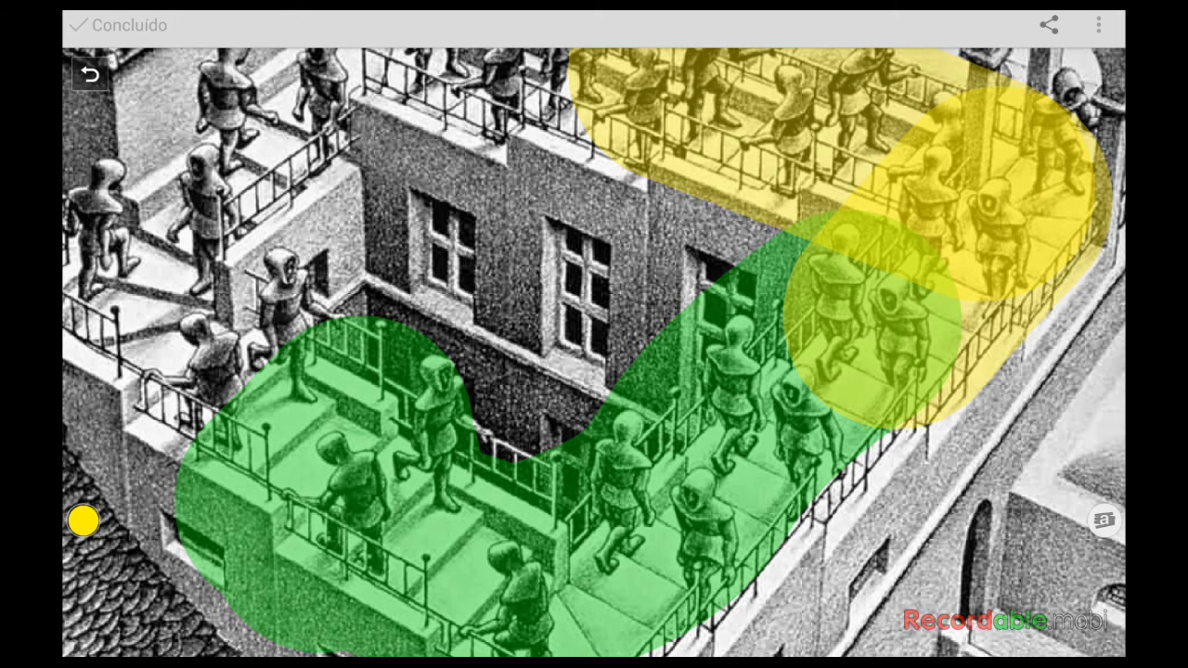
# Undo all the green and yellow marker highlights on the picture
pyautogui.scroll(-3, 594, 353)
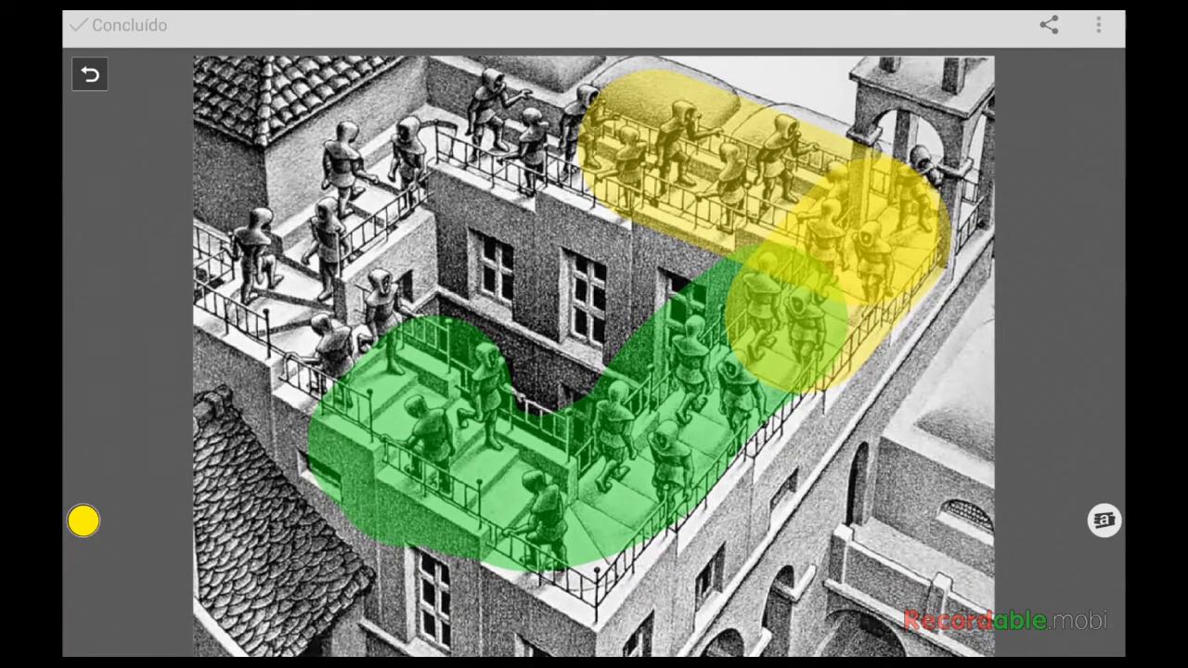
pyautogui.click(90, 74)
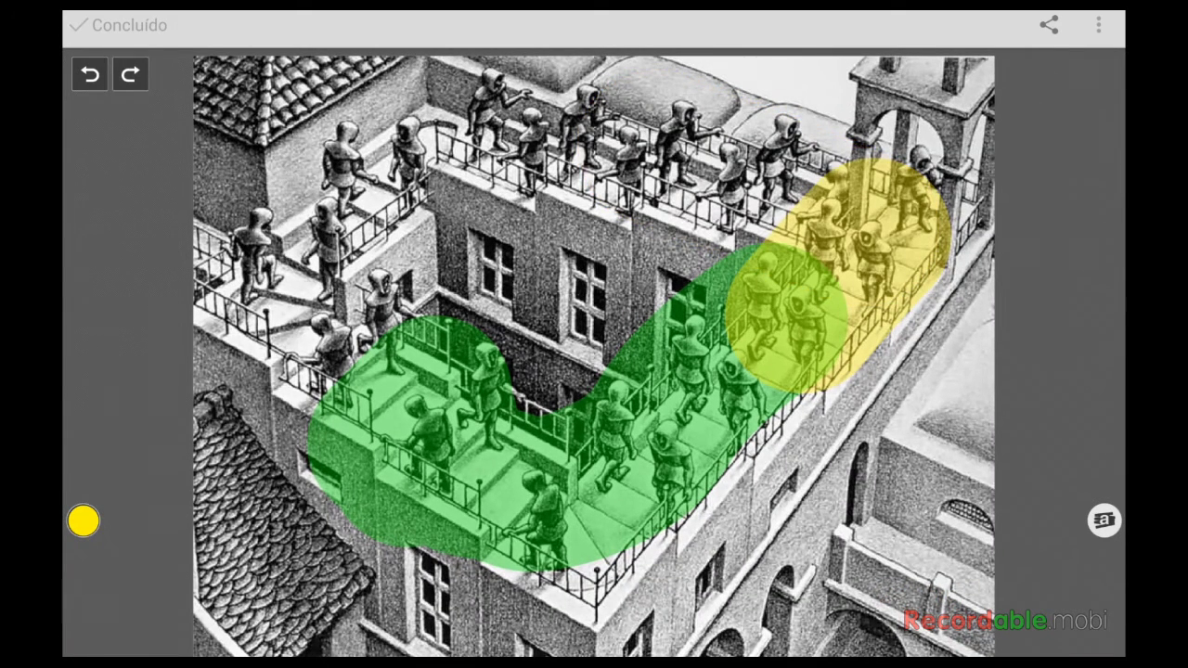
pyautogui.click(90, 75)
pyautogui.click(90, 74)
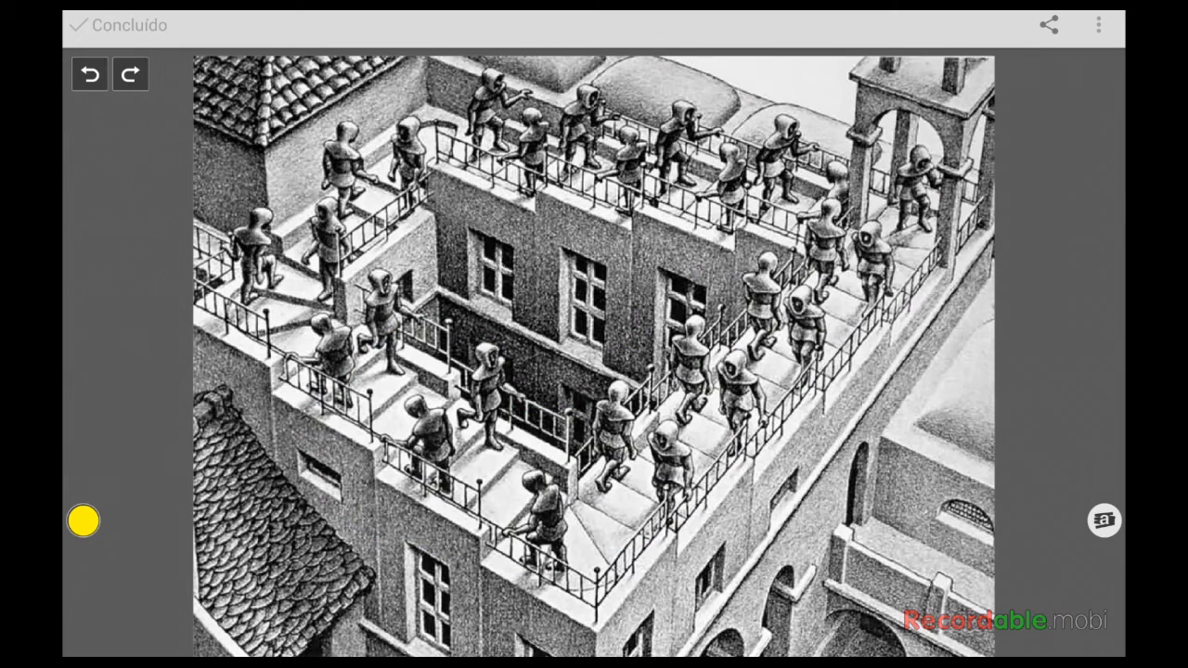
# Draw a thick red ellipse around the figure on the left stairs beside the courtyard
pyautogui.click(1105, 520)
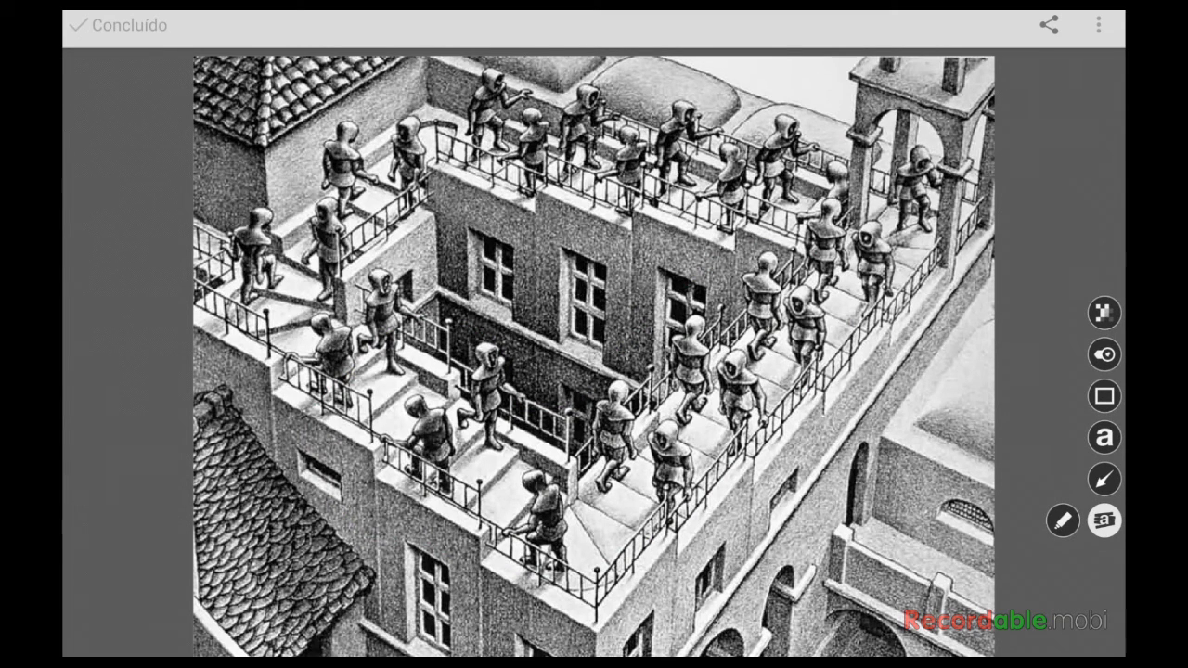
pyautogui.click(1105, 396)
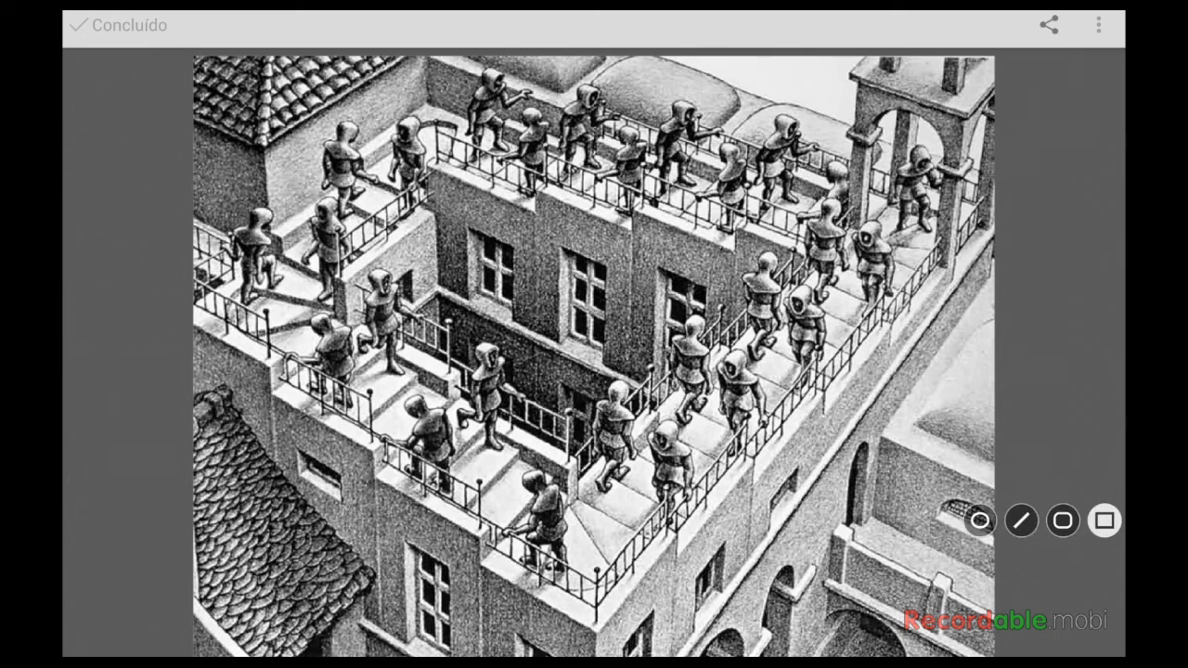
pyautogui.click(980, 520)
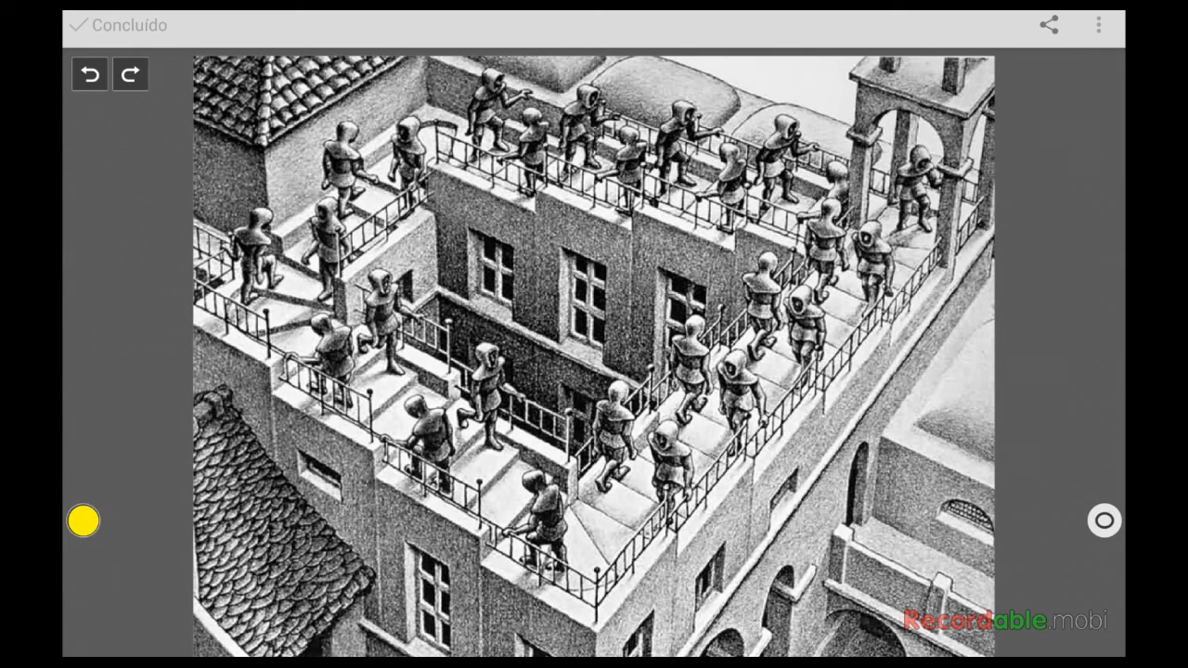
pyautogui.click(83, 520)
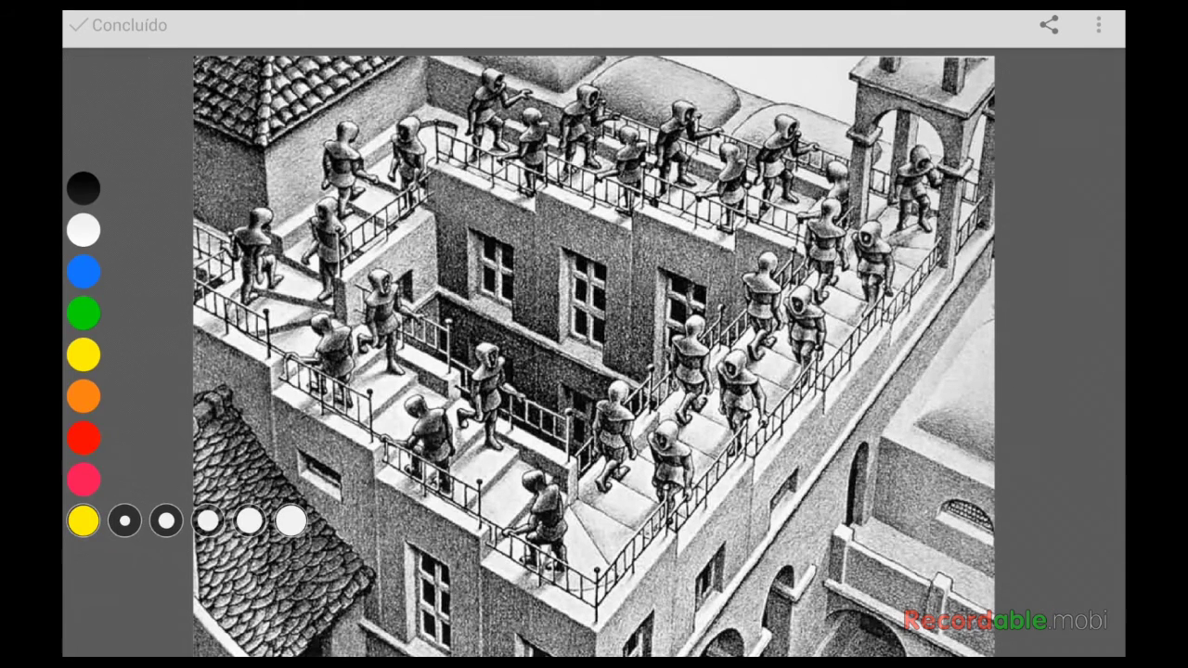
pyautogui.click(83, 429)
pyautogui.moveTo(358, 241); pyautogui.dragTo(621, 522)
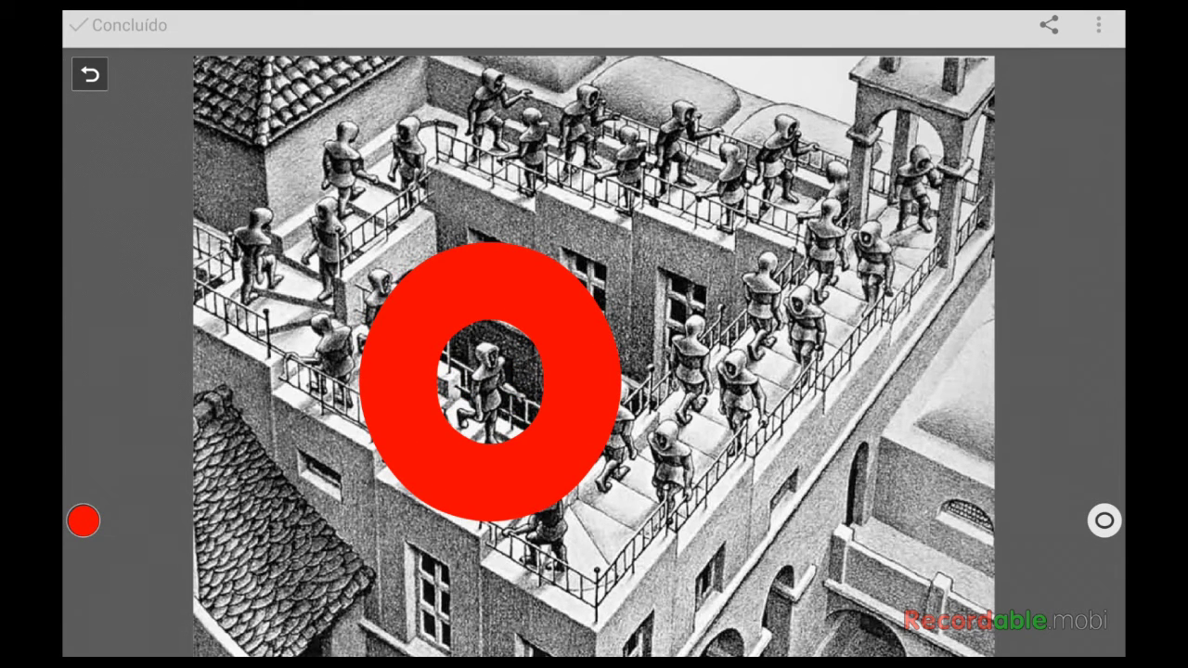
# Draw a red ellipse with the thinnest line over the right staircase figures, and undo both ellipses
pyautogui.click(82, 520)
pyautogui.click(125, 521)
pyautogui.moveTo(673, 226); pyautogui.dragTo(803, 364)
pyautogui.click(83, 521)
pyautogui.click(90, 74)
pyautogui.click(90, 74)
# Add a red text annotation reading "escher" over the lower left stairs
pyautogui.click(1104, 520)
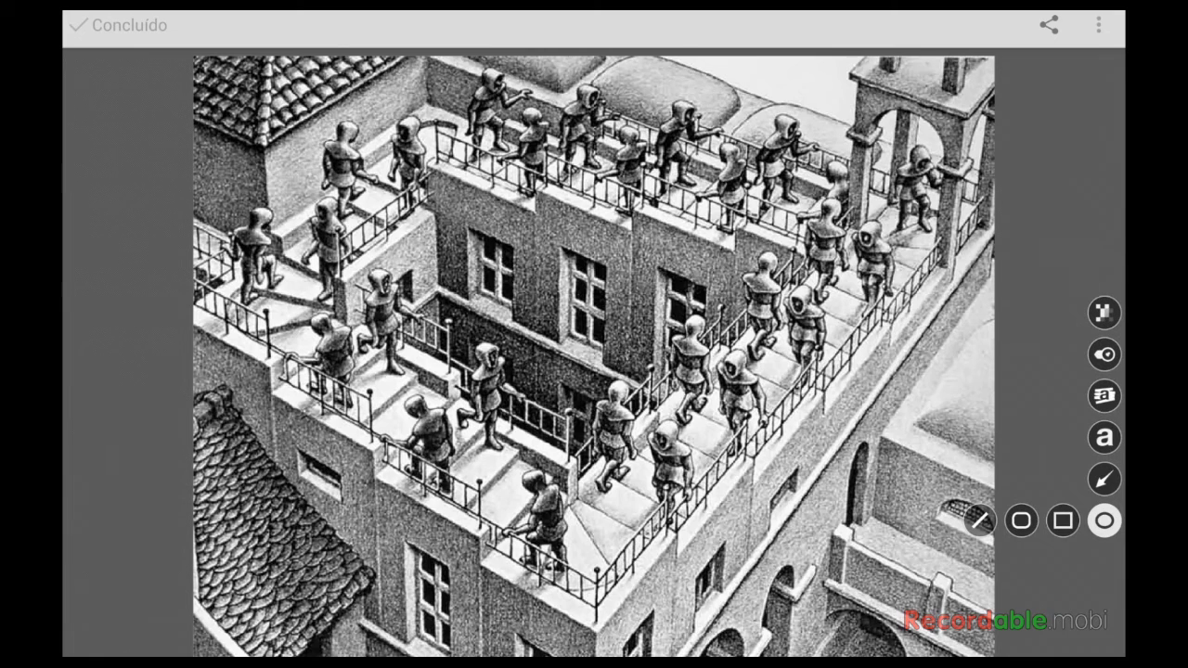
pyautogui.click(1063, 520)
pyautogui.click(1104, 521)
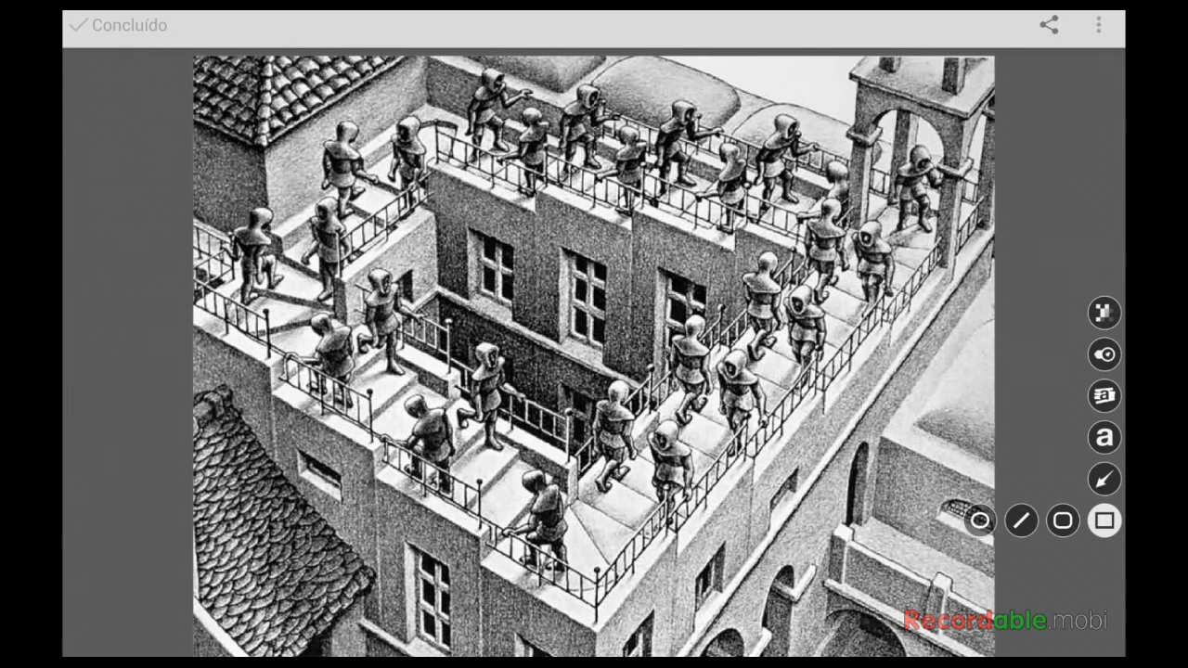
pyautogui.click(1105, 437)
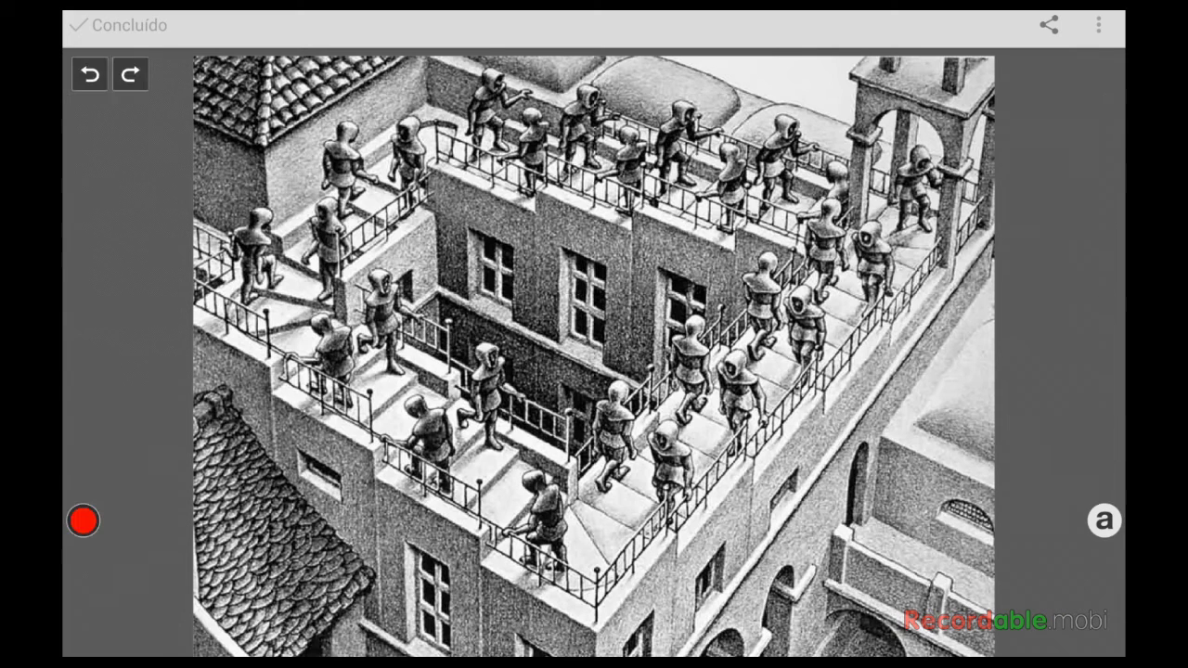
pyautogui.click(409, 445)
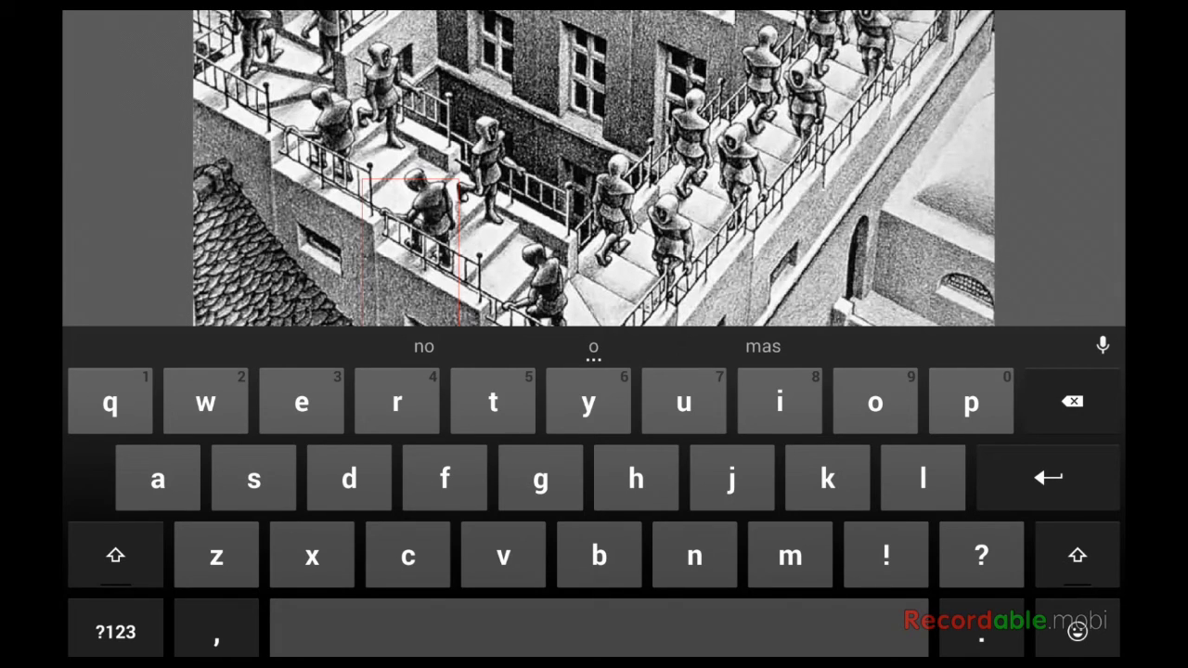
pyautogui.write('esch')
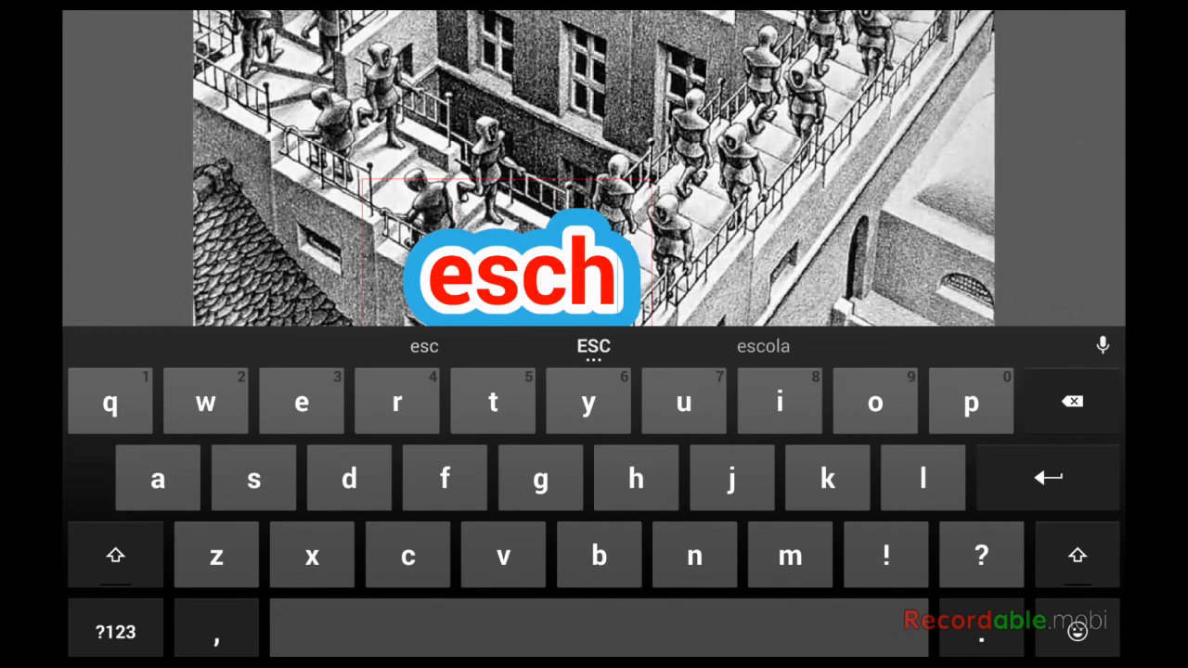
pyautogui.write('er')
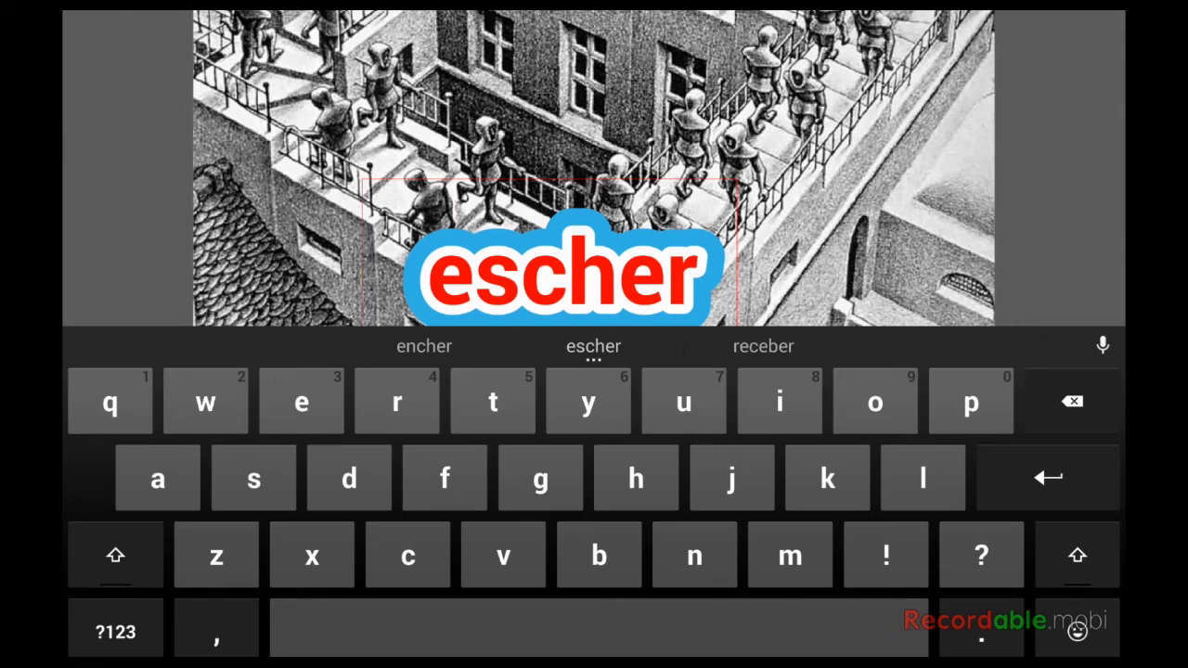
# Replace the annotation's text with the capitalised "Escher"
pyautogui.press('BackSpace')
pyautogui.press('BackSpace')
pyautogui.press('BackSpace')
pyautogui.press('BackSpace')
pyautogui.press('BackSpace')
pyautogui.press('BackSpace')
pyautogui.write('oE')
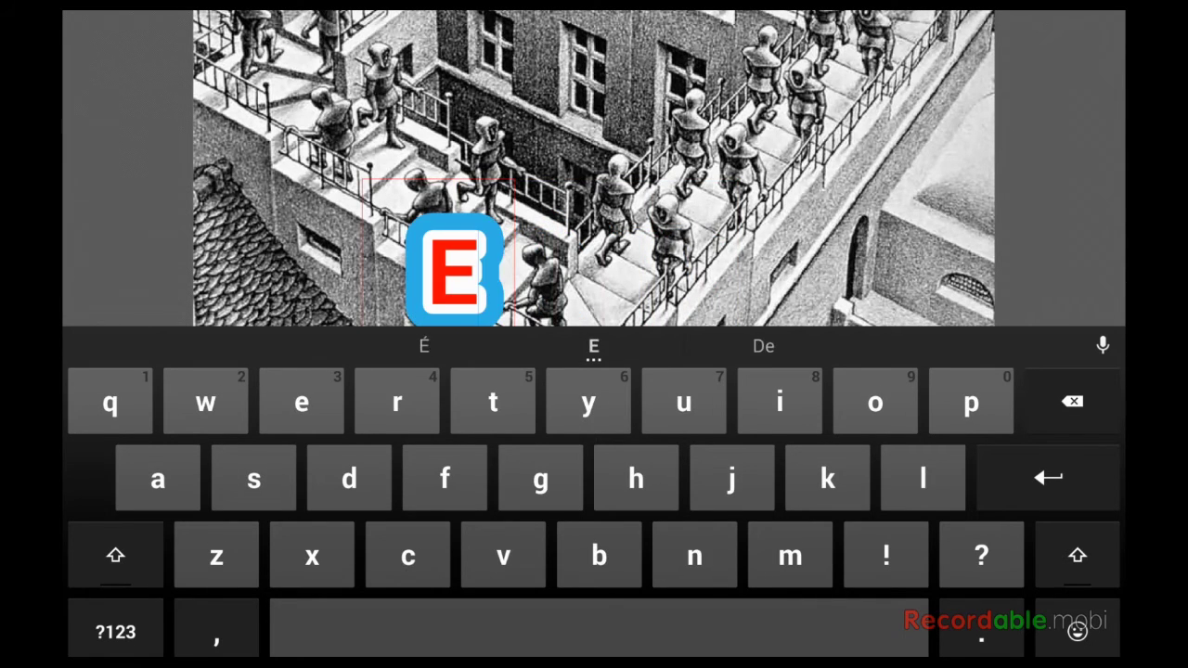
pyautogui.write('scher')
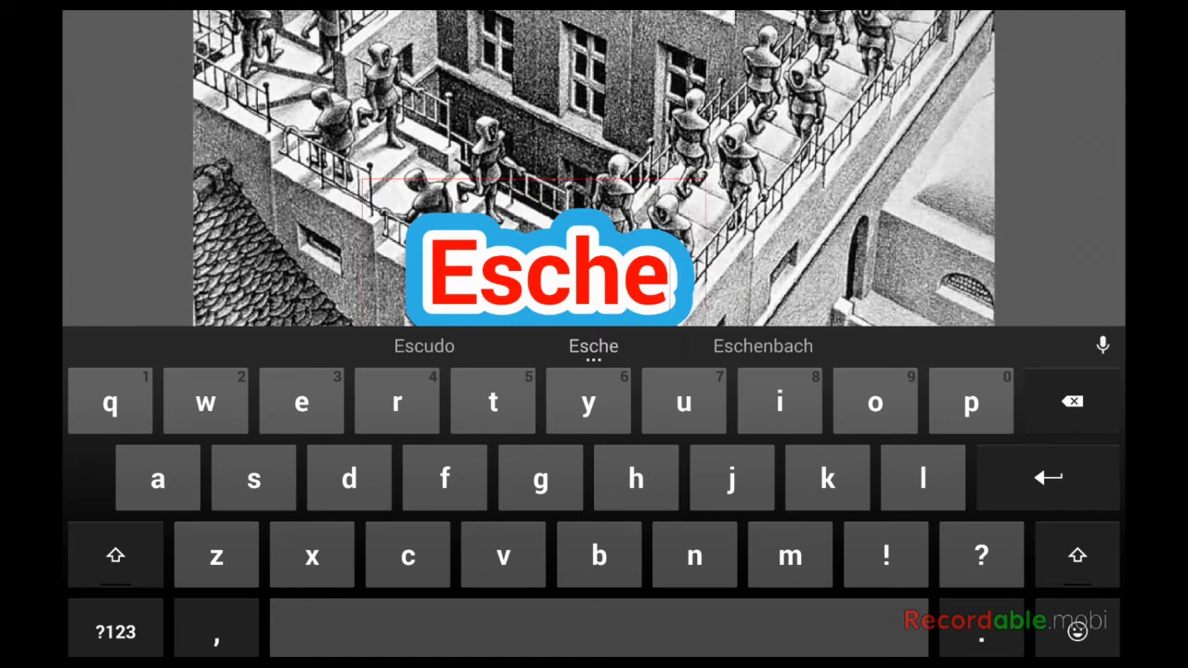
# Erase all characters of the red "Escher" text annotation and leave text editing
pyautogui.press('BackSpace')
pyautogui.press('BackSpace')
pyautogui.press('BackSpace')
pyautogui.press('BackSpace')
pyautogui.press('BackSpace')
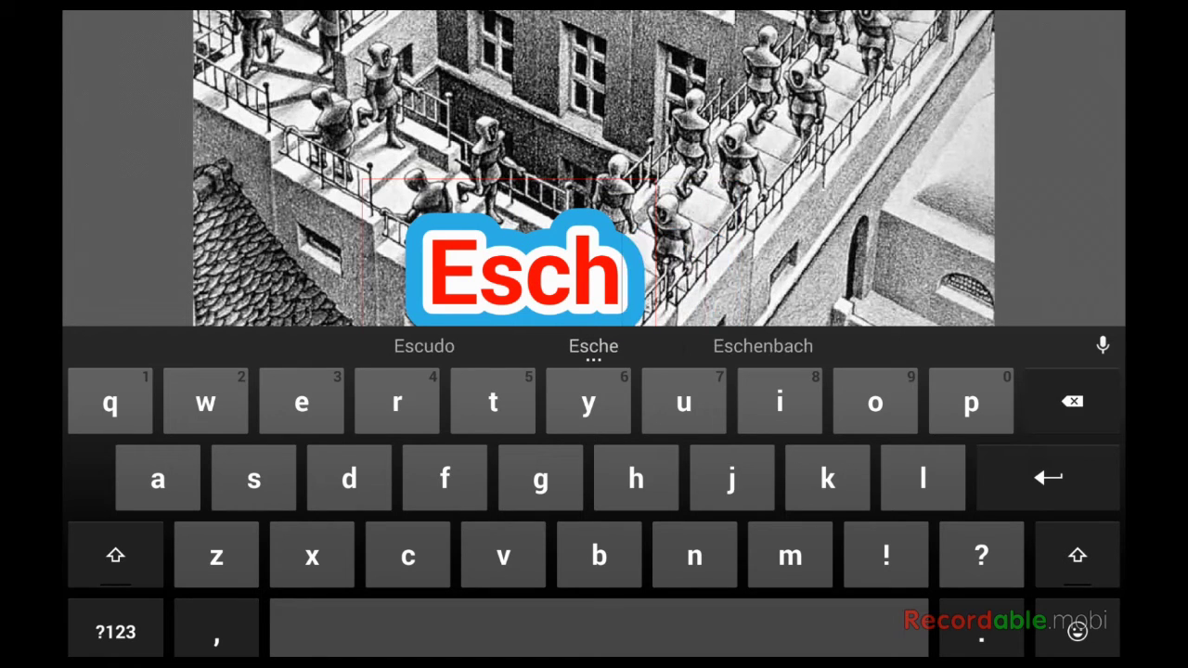
pyautogui.press('BackSpace')
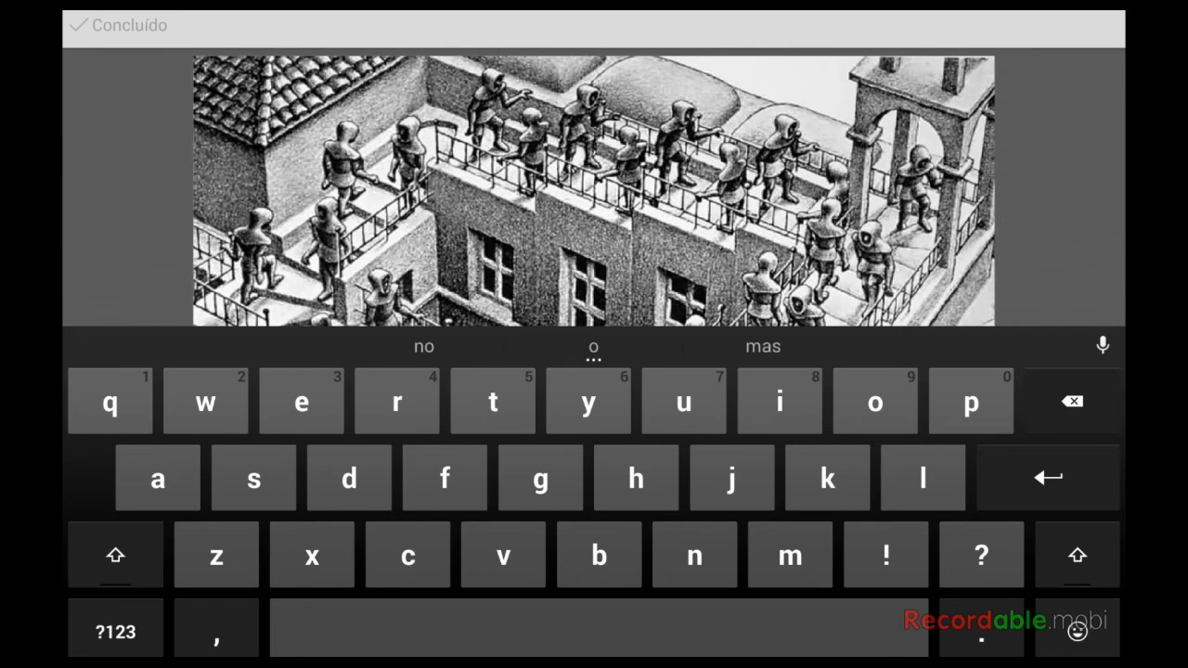
pyautogui.press('Escape')
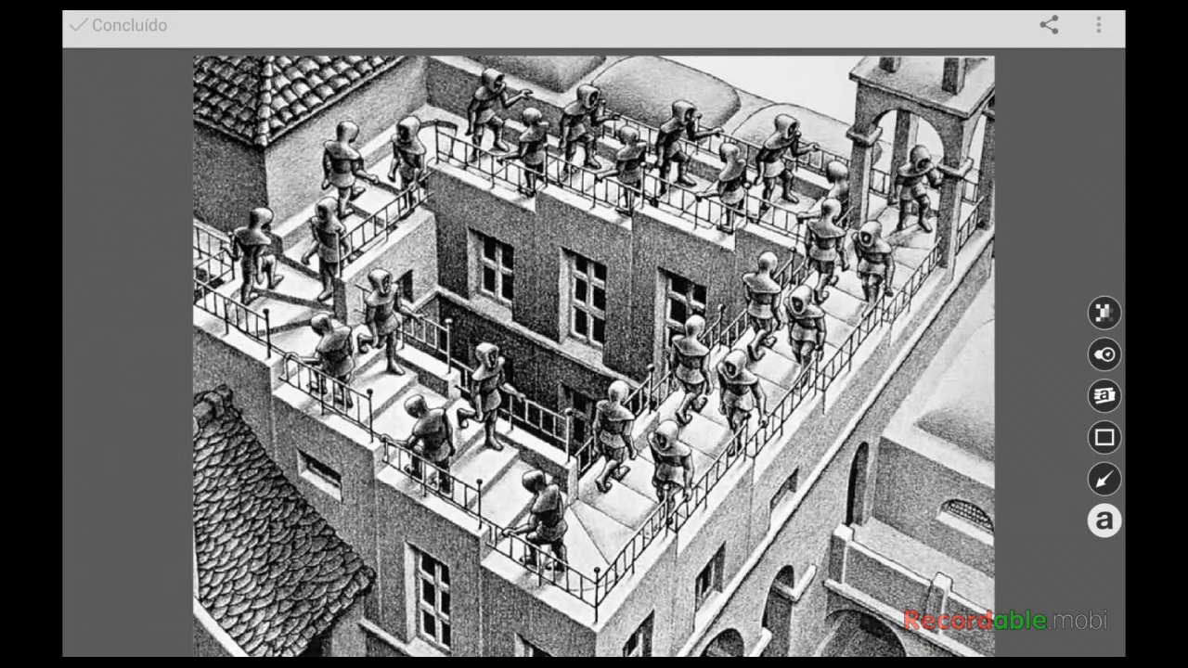
# Draw a red arrow across the courtyard windows pointing down towards the right staircase figures, and undo it
pyautogui.click(1105, 479)
pyautogui.click(1104, 520)
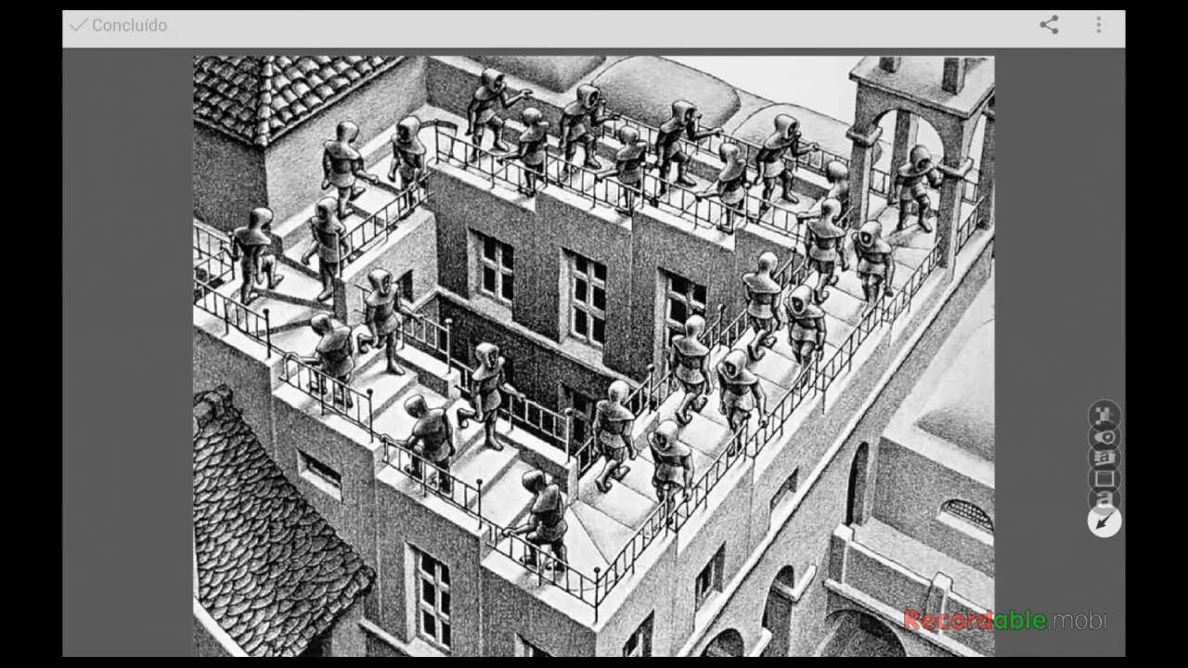
pyautogui.click(1103, 520)
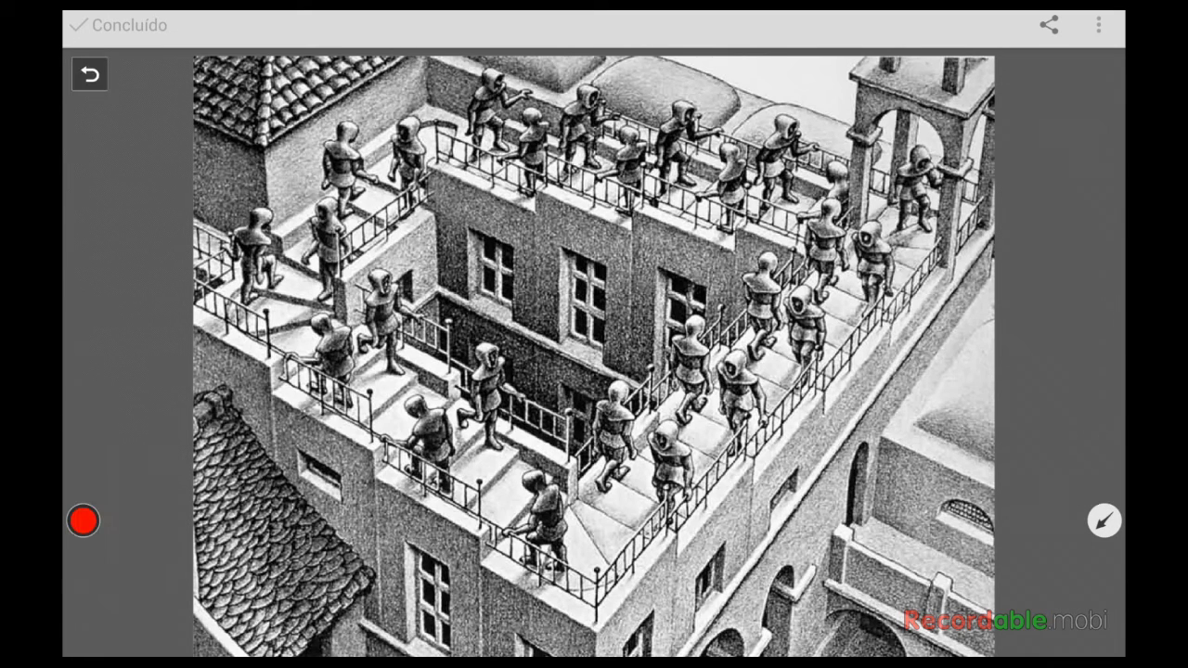
pyautogui.moveTo(528, 252); pyautogui.dragTo(650, 330)
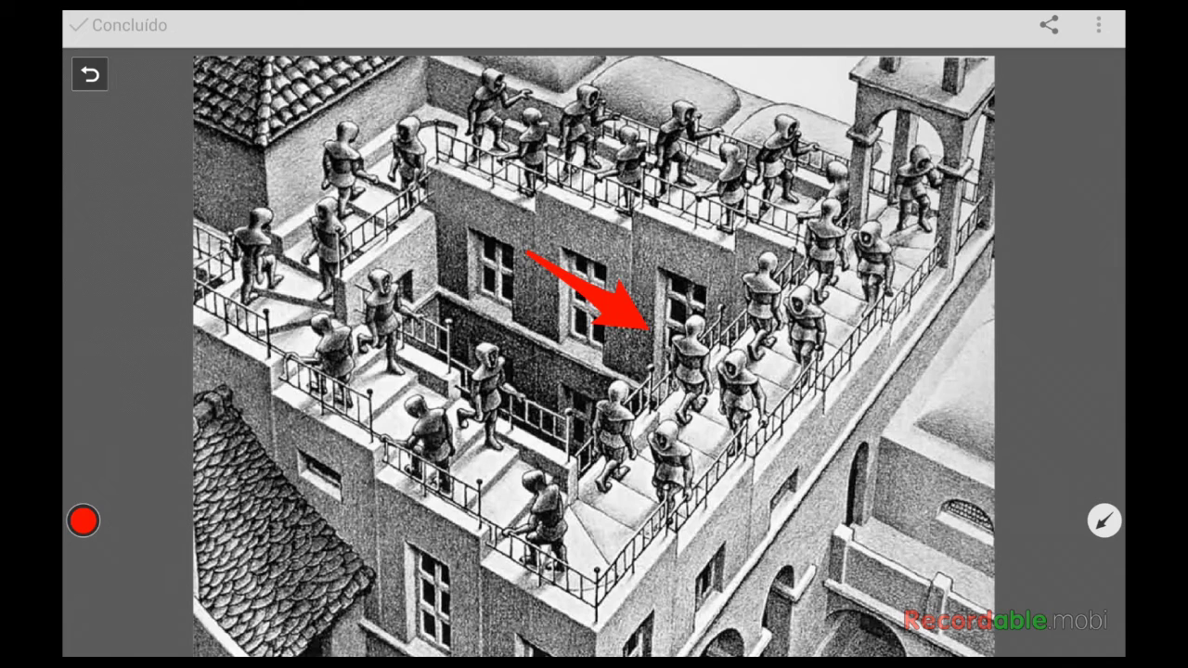
pyautogui.click(82, 521)
pyautogui.click(82, 352)
pyautogui.click(90, 74)
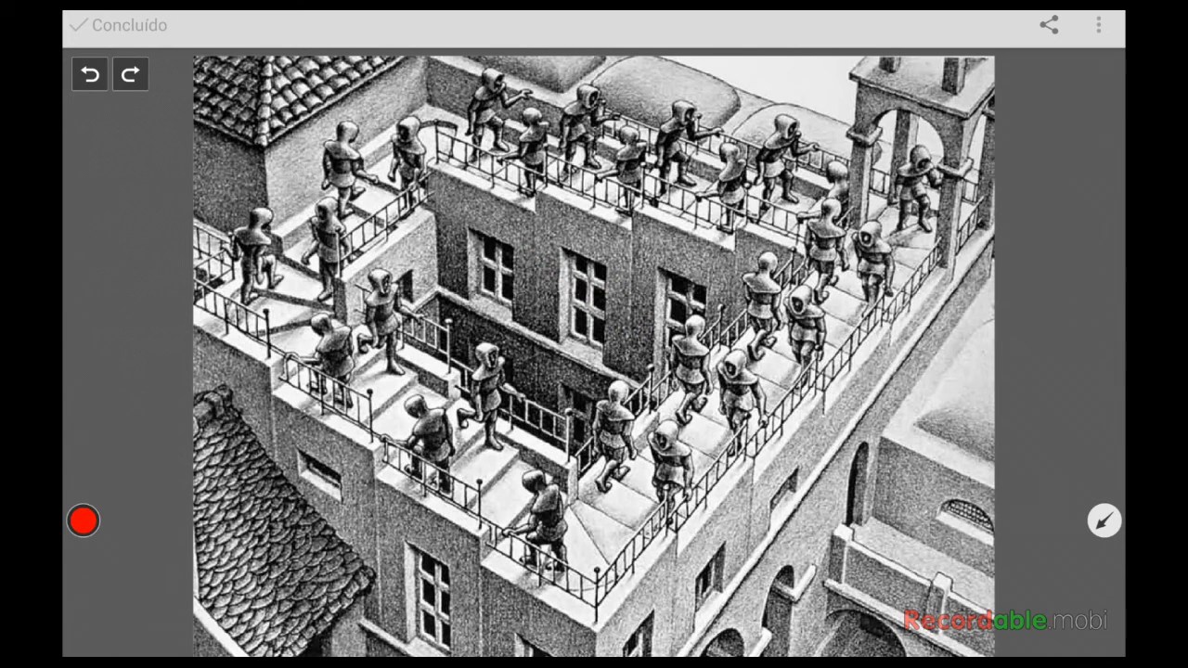
# Save the staircase image to the gallery and return to the tablet's home screen
pyautogui.click(1098, 26)
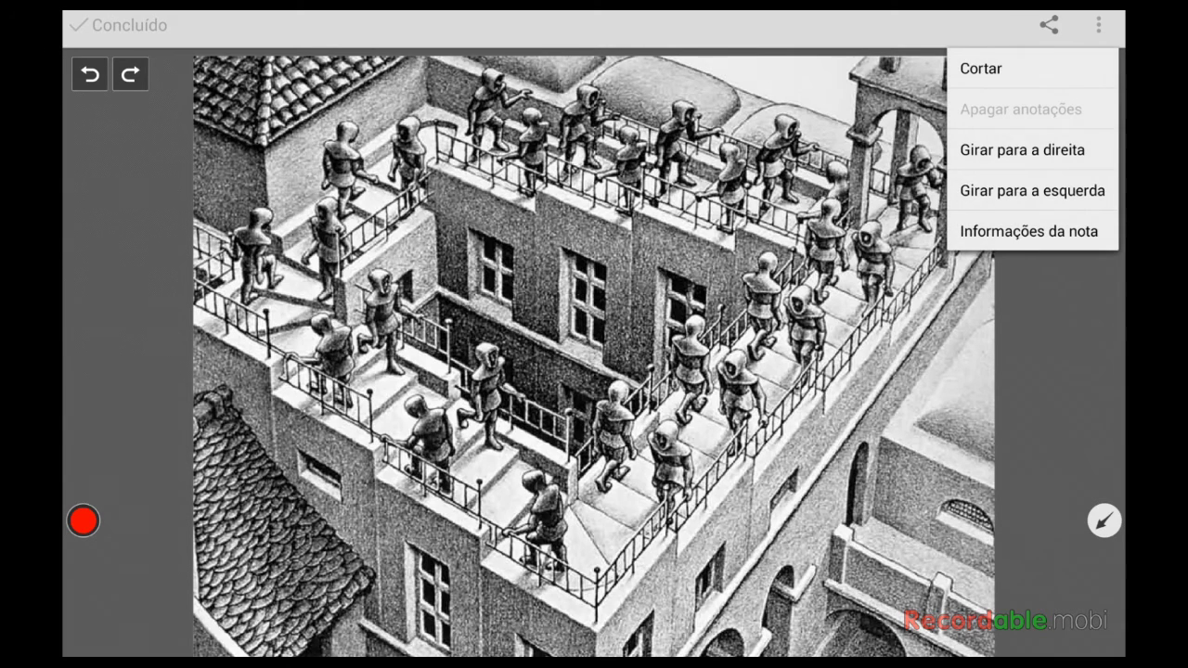
pyautogui.press('Escape')
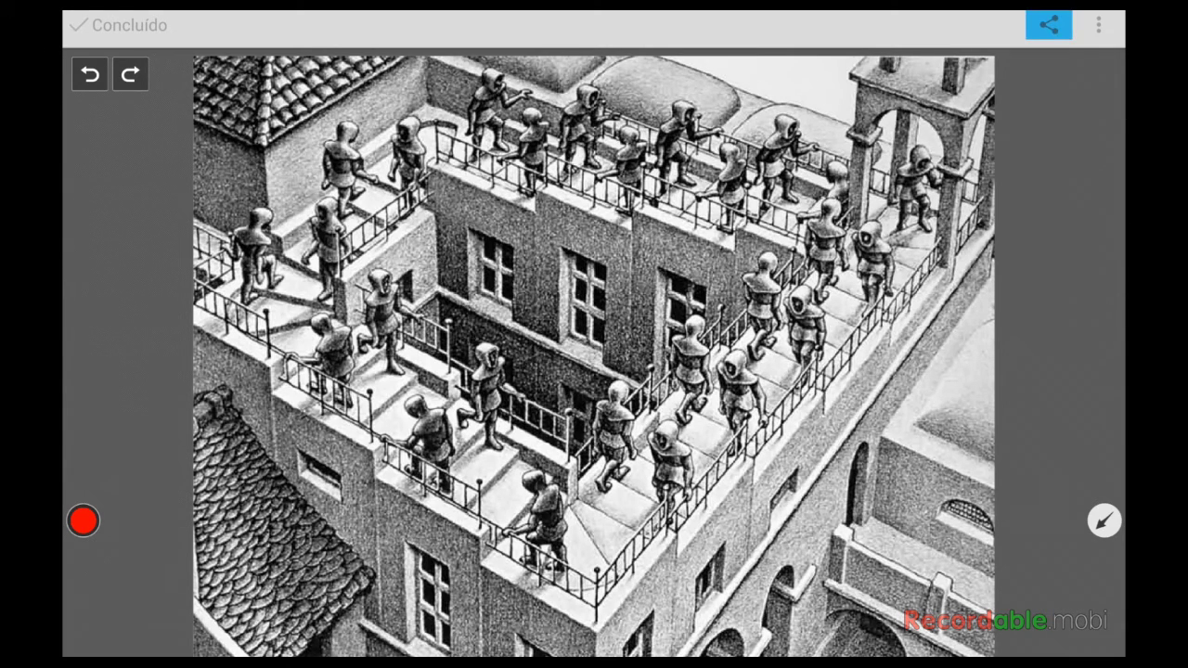
pyautogui.click(1049, 25)
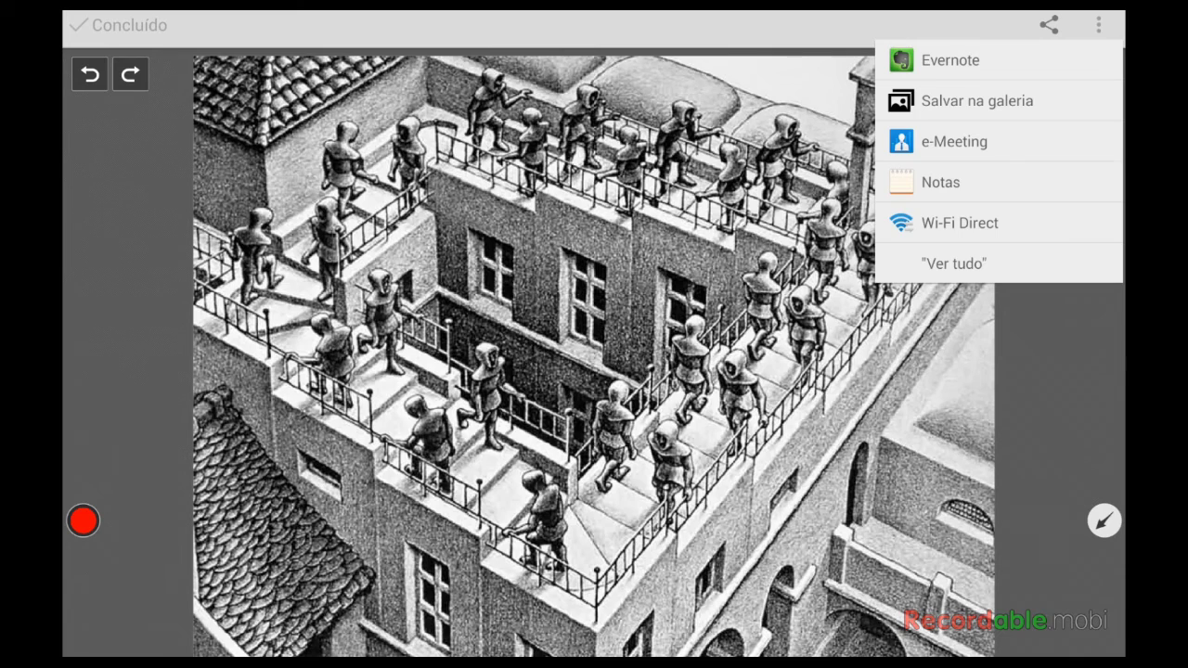
pyautogui.click(977, 101)
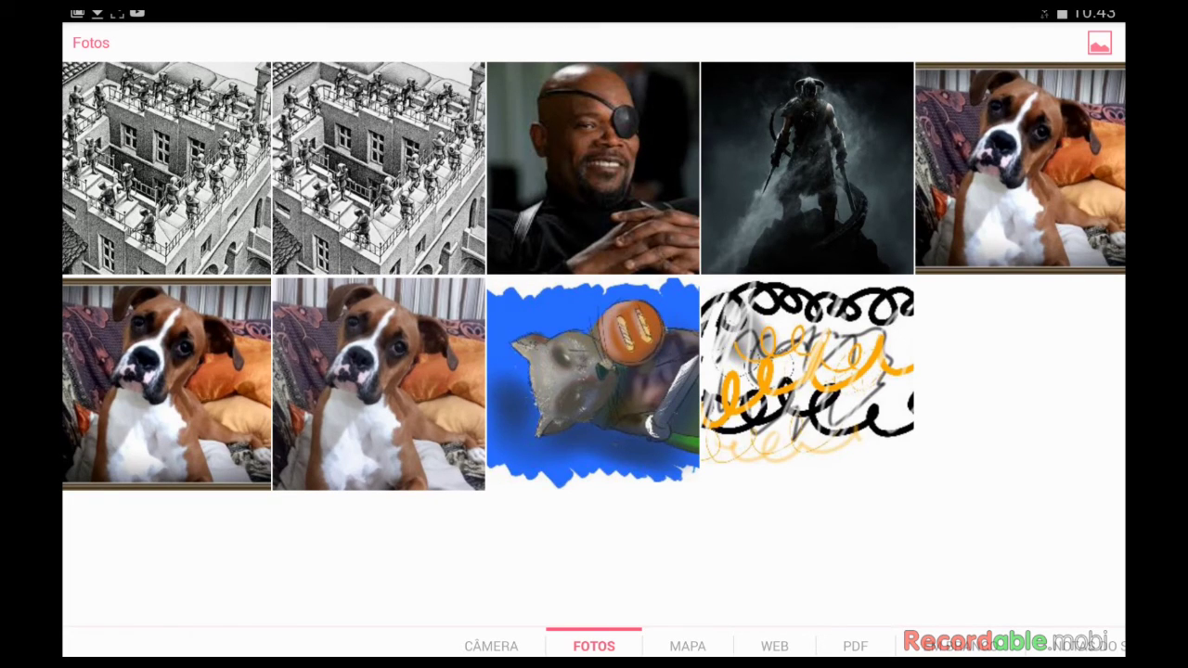
pyautogui.press('Home')
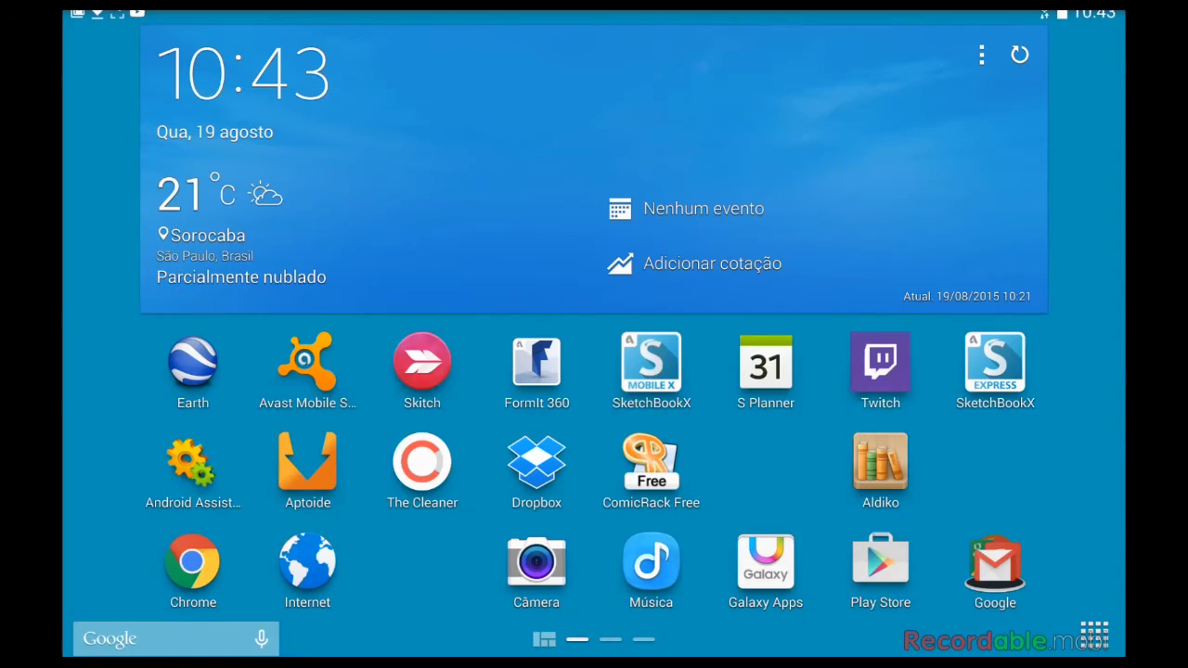